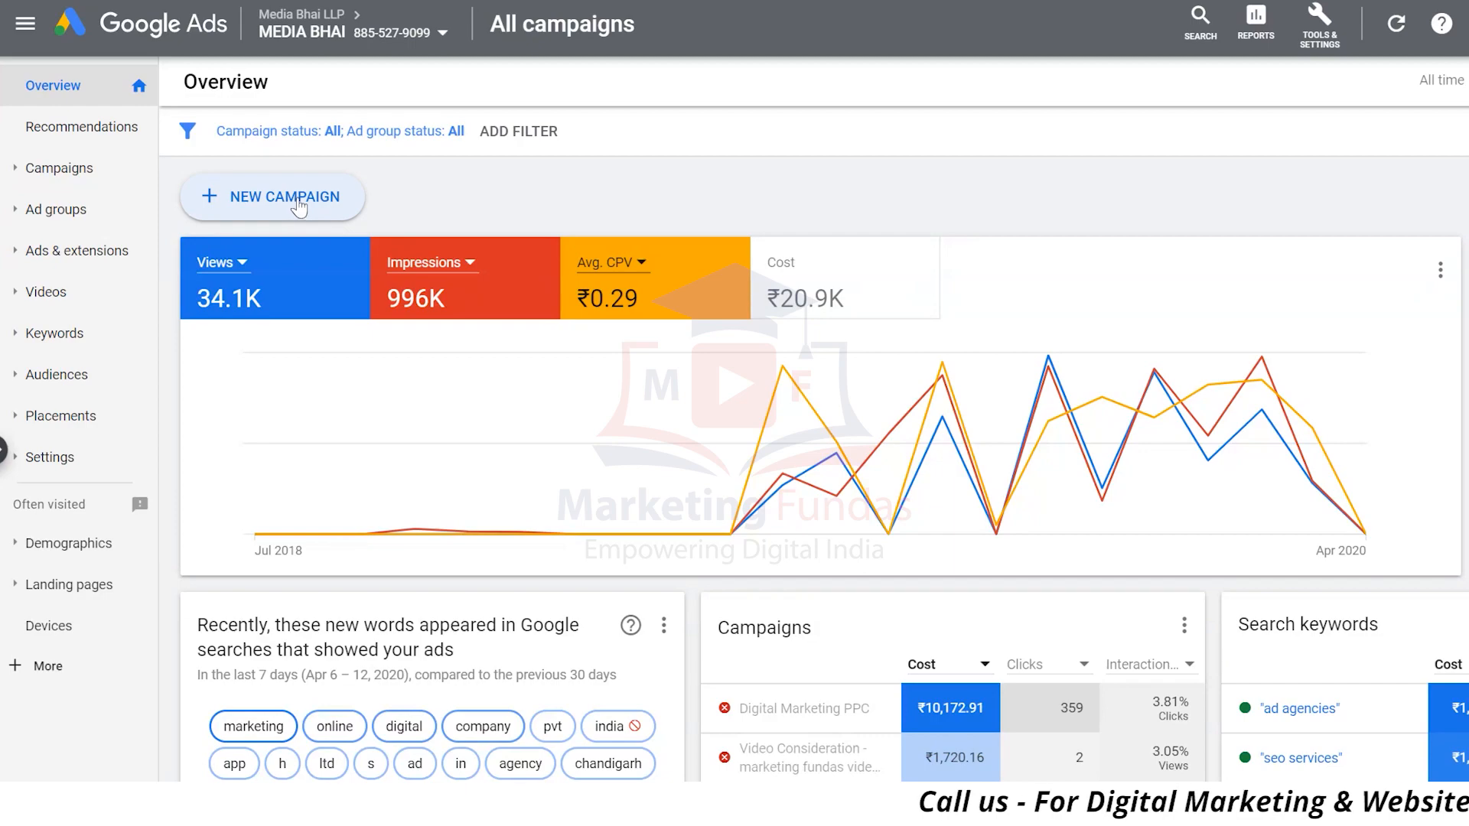
Step: Start a new campaign with the Leads goal and the Display type, keeping the Standard display campaign subtype
{"action": "left_click", "coordinate": [298, 205]}
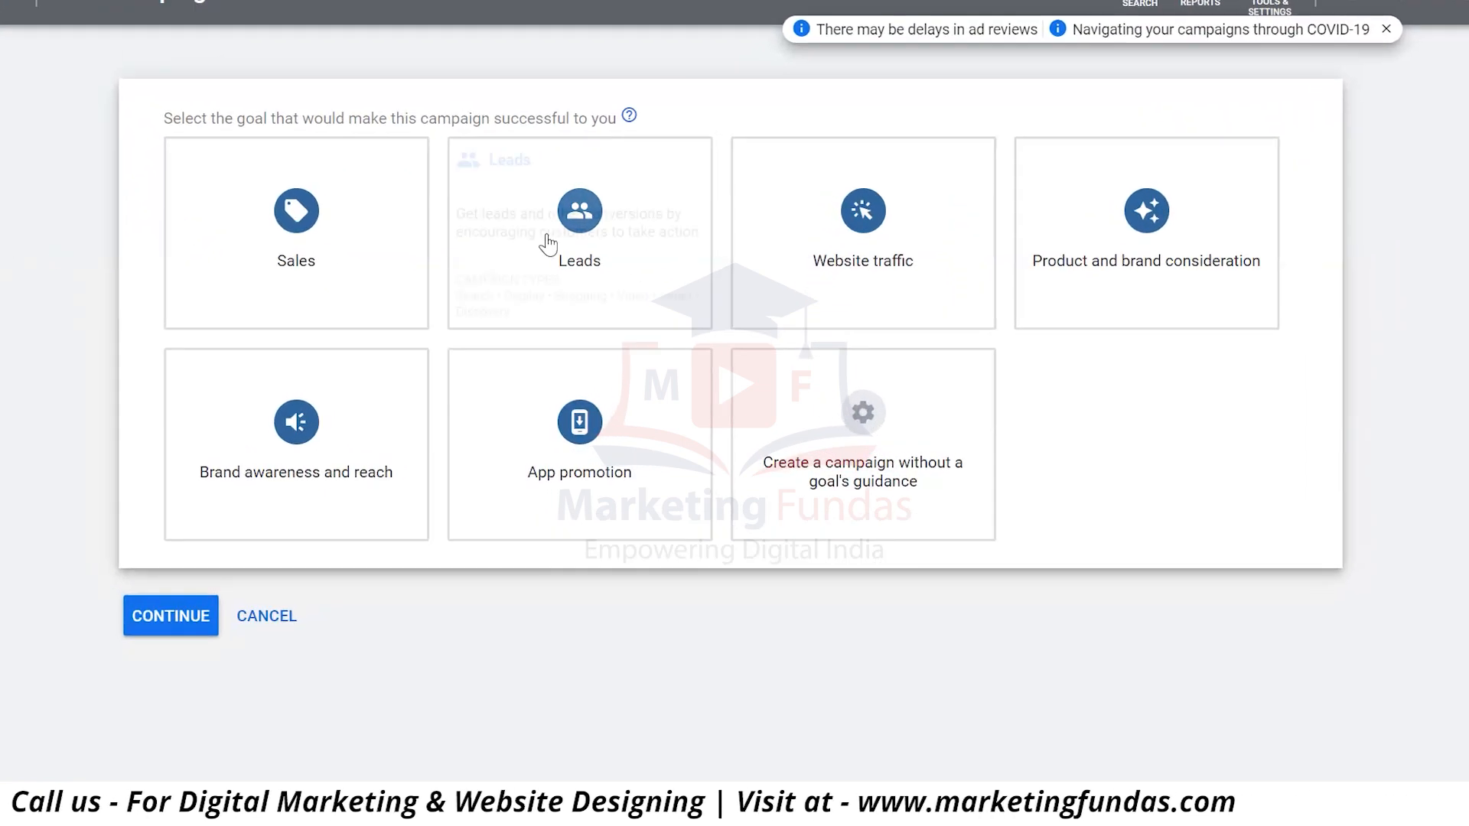
{"action": "left_click", "coordinate": [543, 325]}
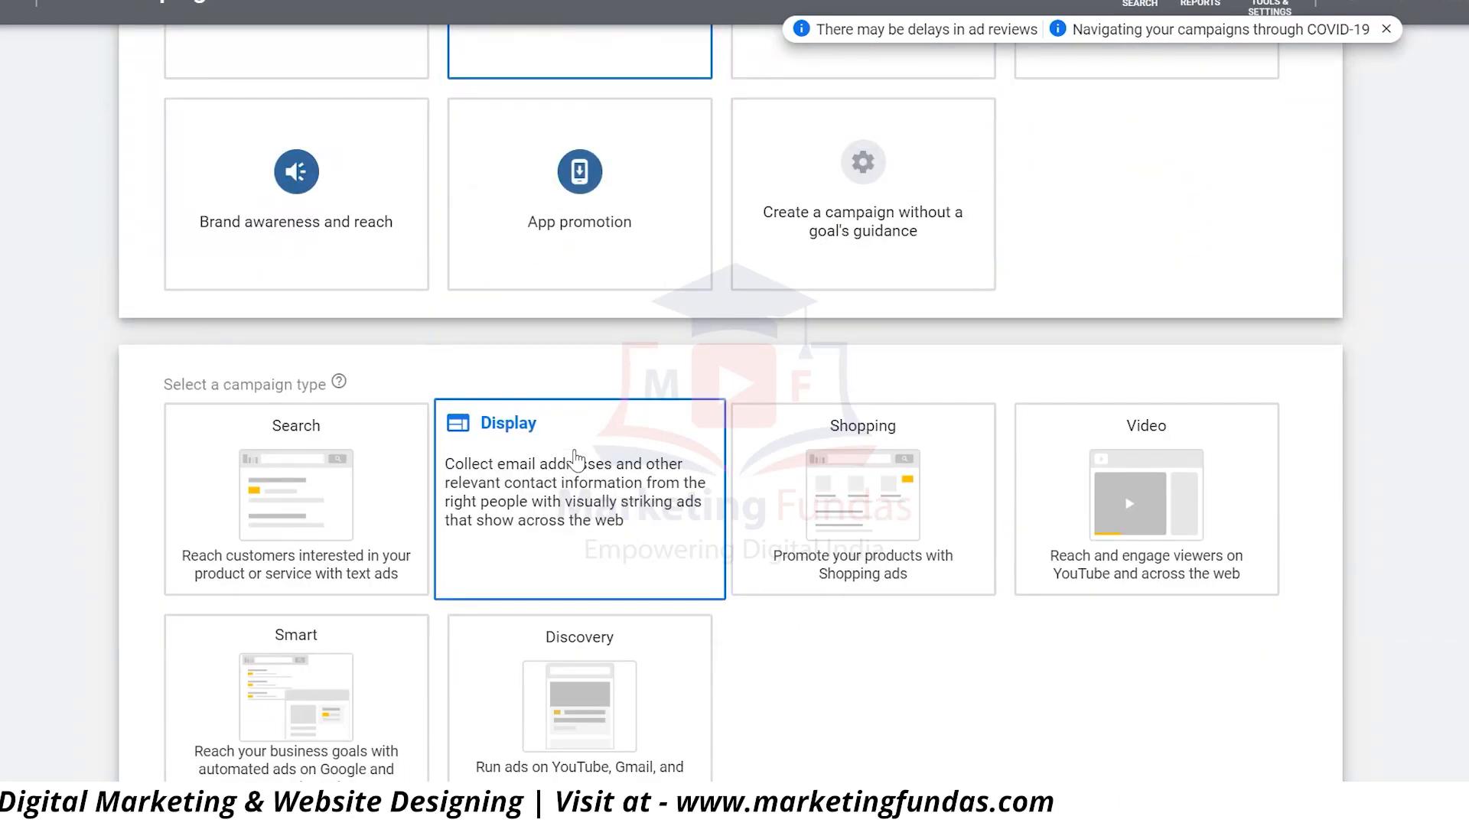
{"action": "left_click", "coordinate": [576, 459]}
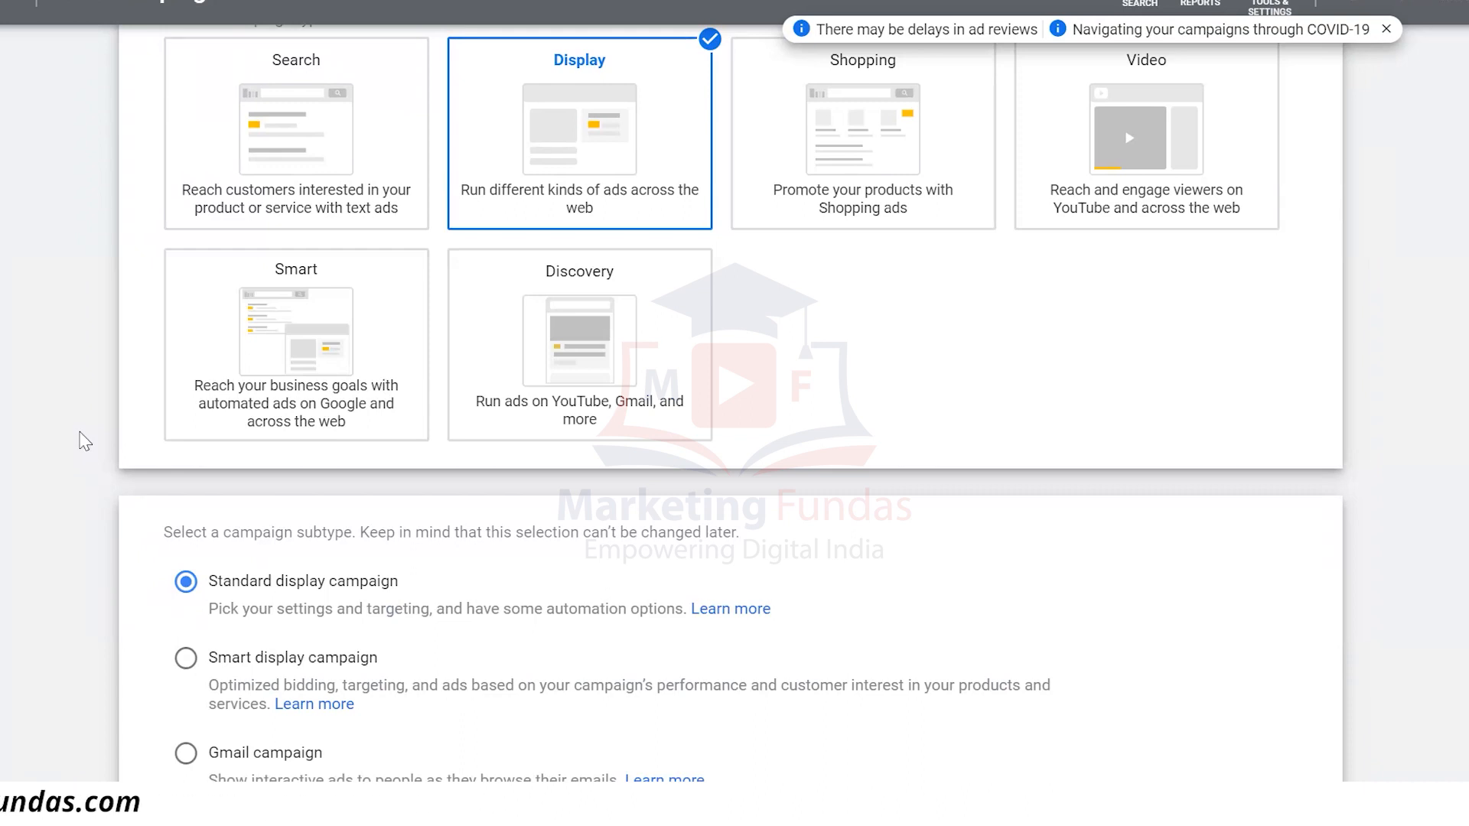
{"action": "mouse_move", "coordinate": [508, 169]}
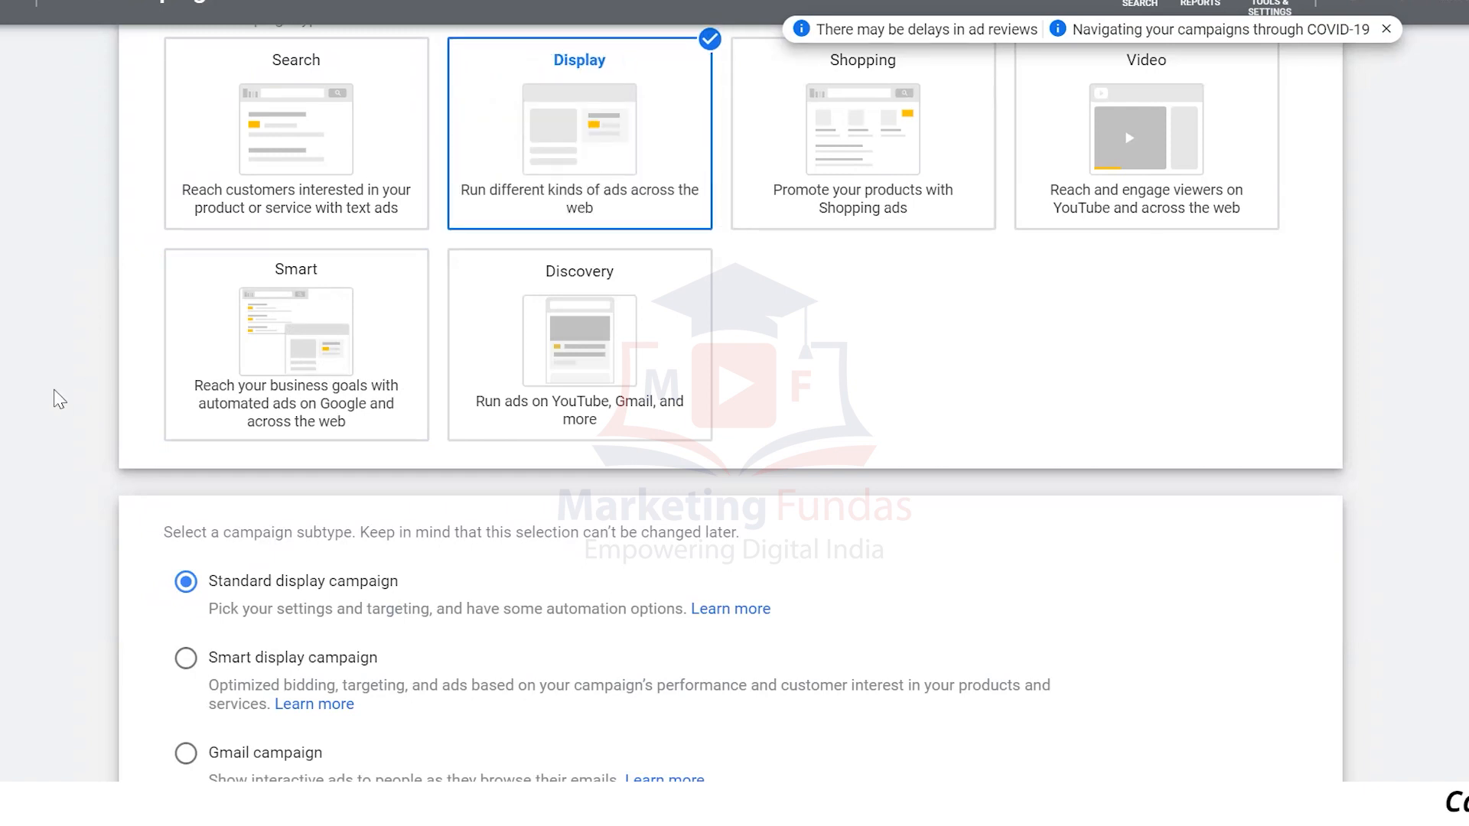
{"action": "scroll", "coordinate": [1, 535], "scroll_direction": "down", "scroll_amount": 2}
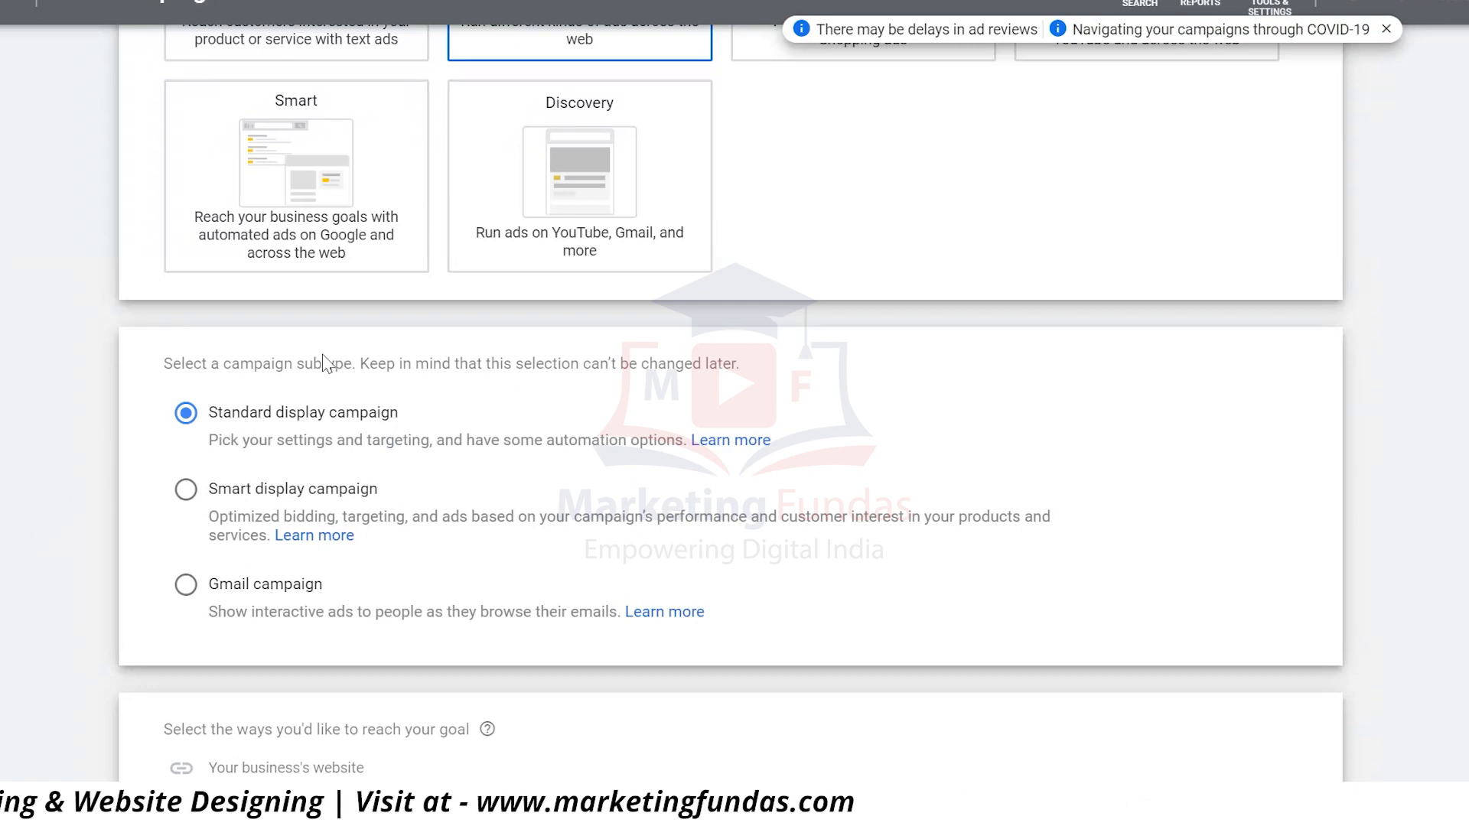
{"action": "scroll", "coordinate": [88, 466], "scroll_direction": "down", "scroll_amount": 1}
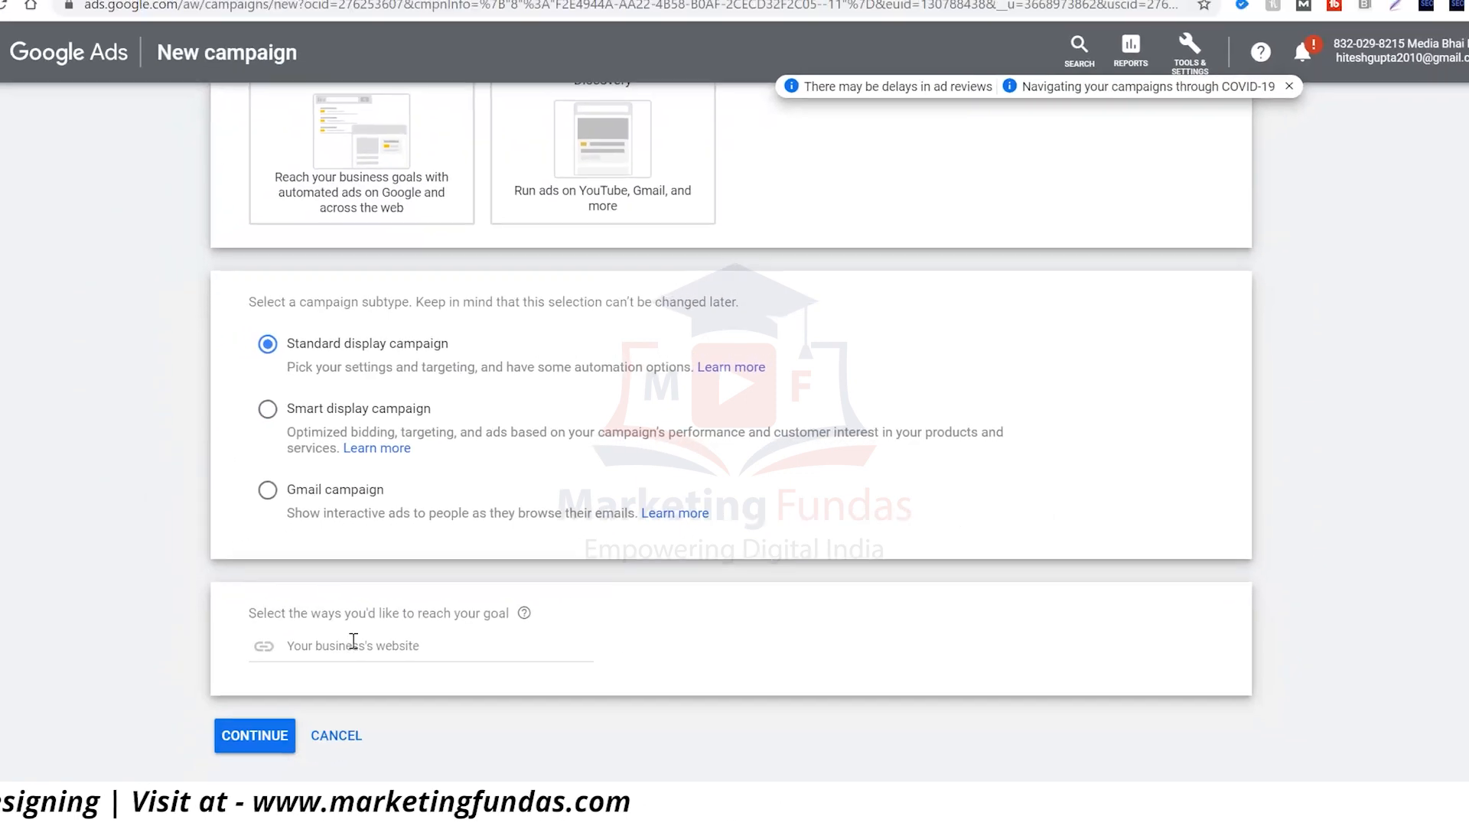
{"action": "left_click", "coordinate": [285, 686]}
{"action": "left_click", "coordinate": [508, 20]}
{"action": "left_click", "coordinate": [423, 44]}
{"action": "left_click", "coordinate": [425, 45]}
{"action": "key", "text": "ctrl+a"}
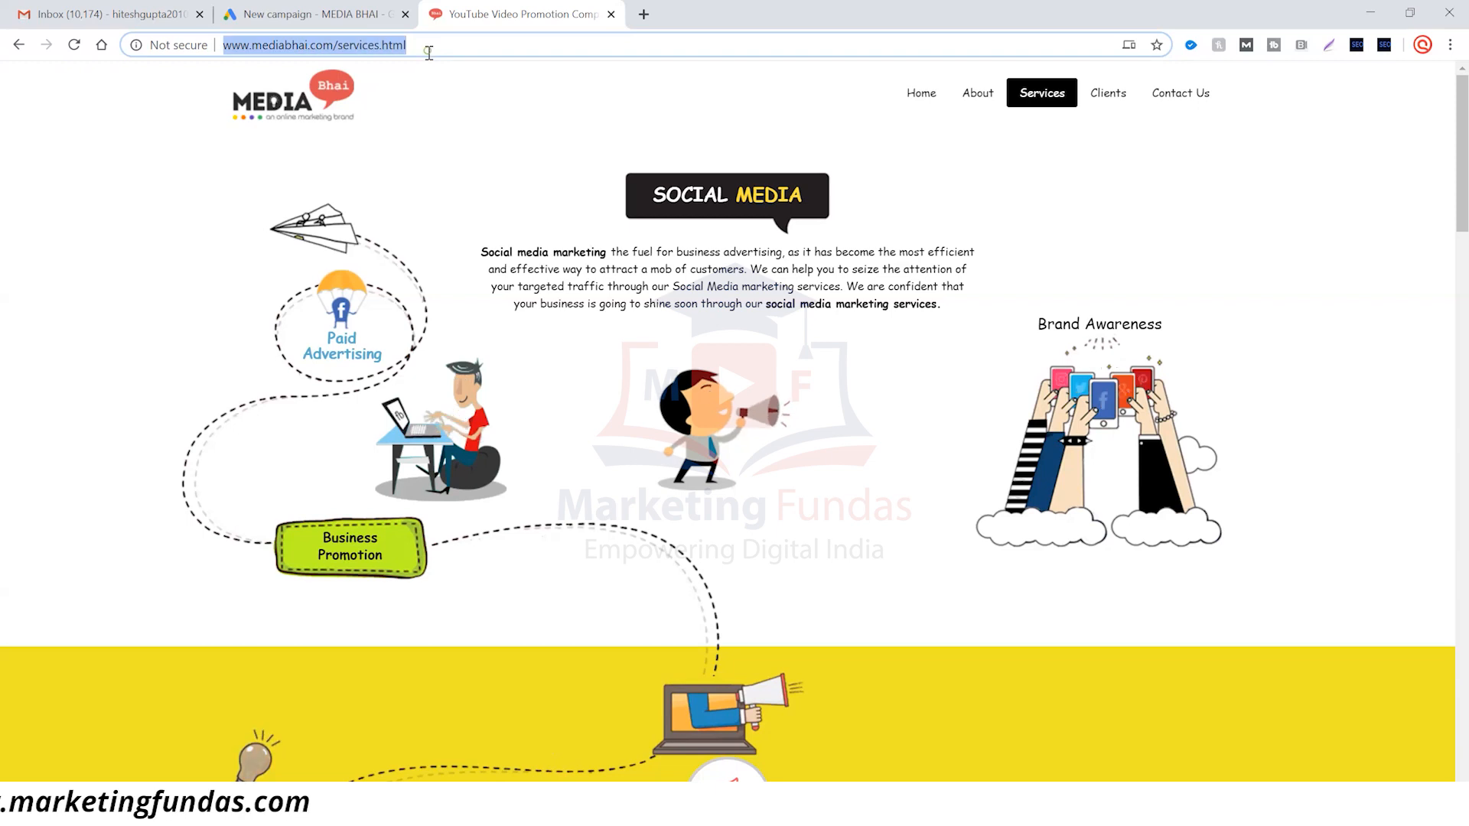
{"action": "left_click", "coordinate": [322, 11]}
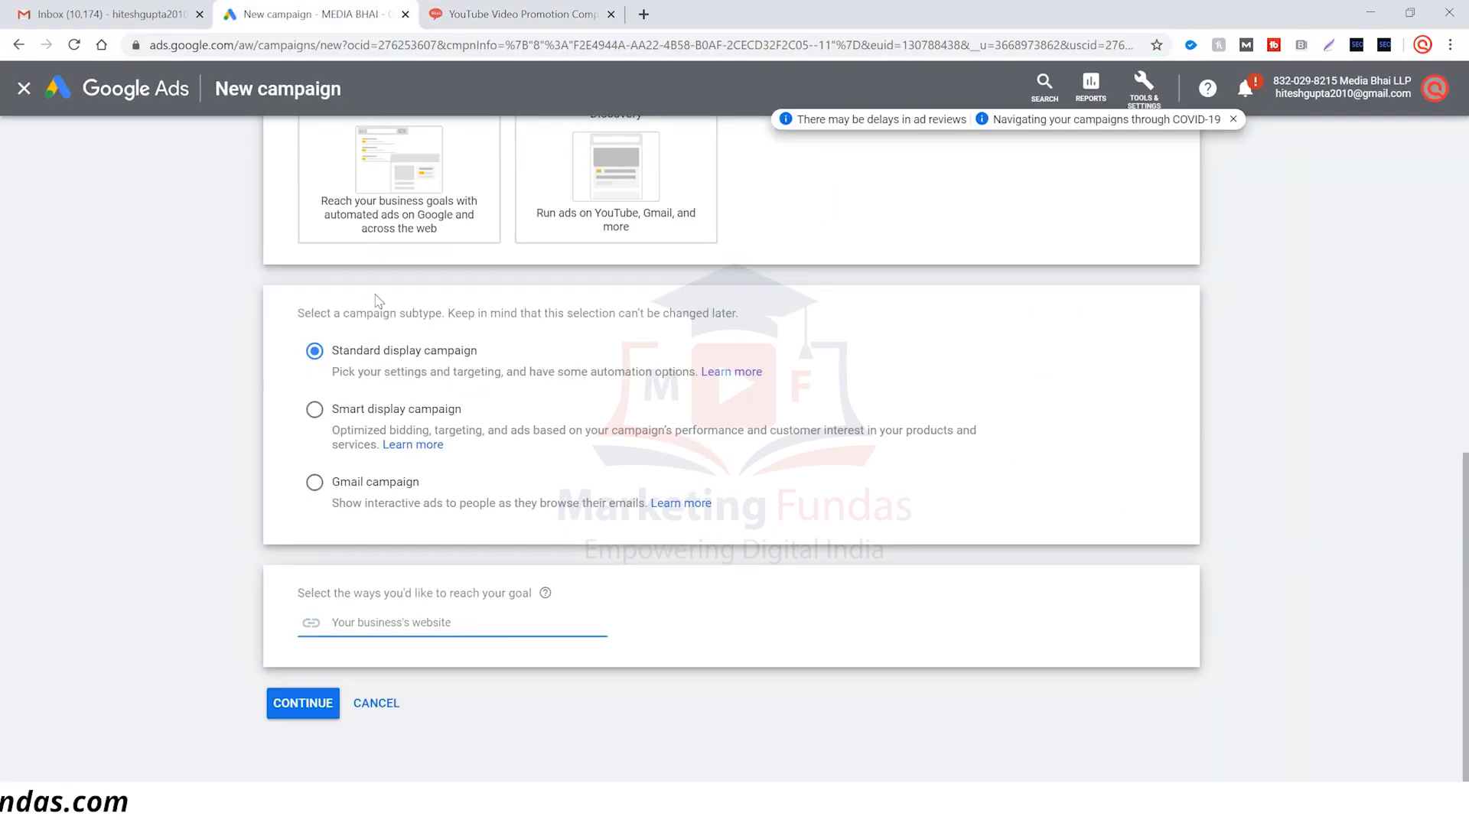
{"action": "left_click", "coordinate": [303, 705]}
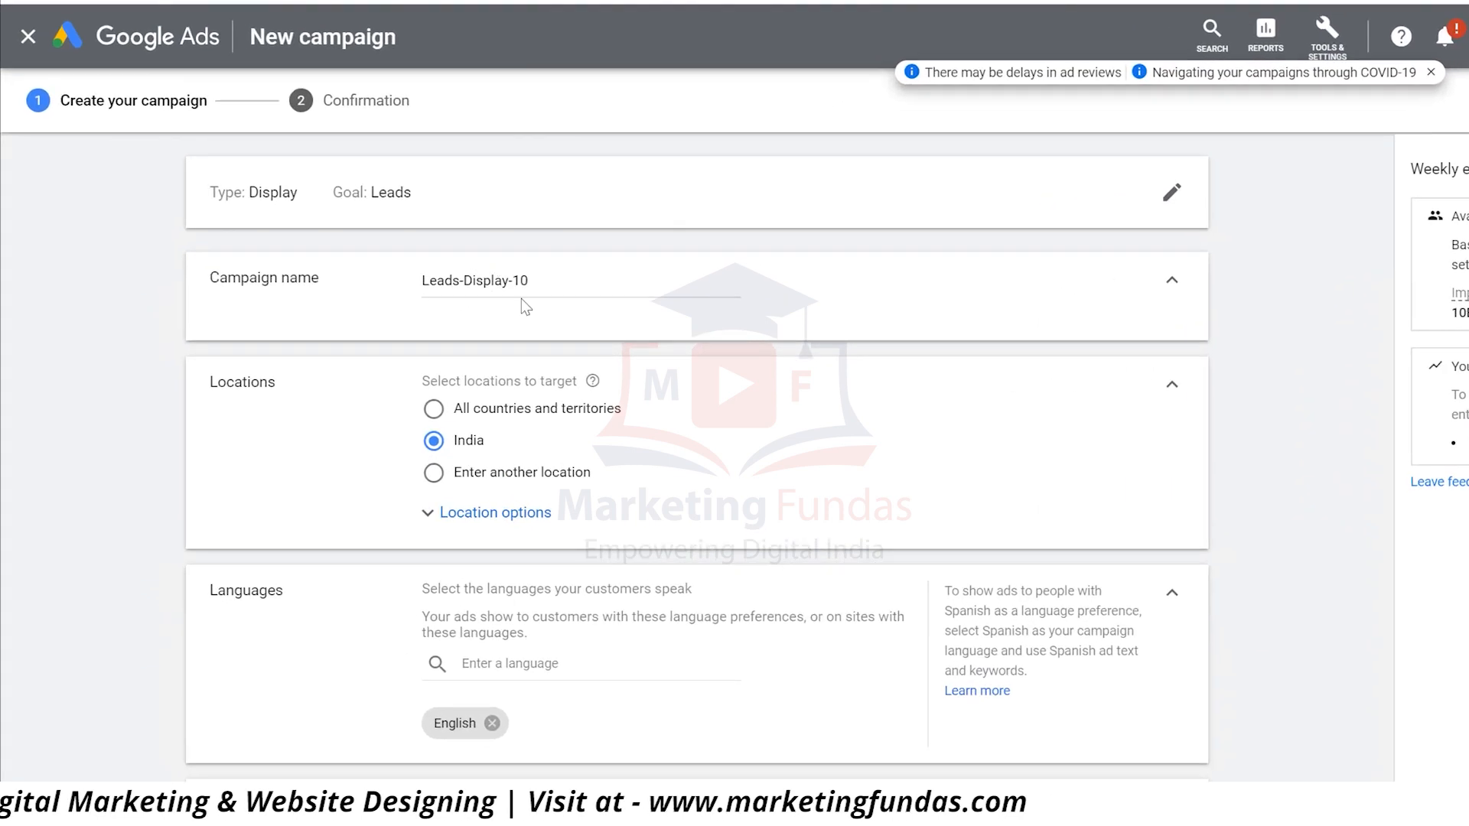
Step: Rename the campaign as "Leads-Display-keyword targeting cpc base"
{"action": "left_click", "coordinate": [610, 278]}
{"action": "key", "text": "BackSpace"}
{"action": "key", "text": "BackSpace"}
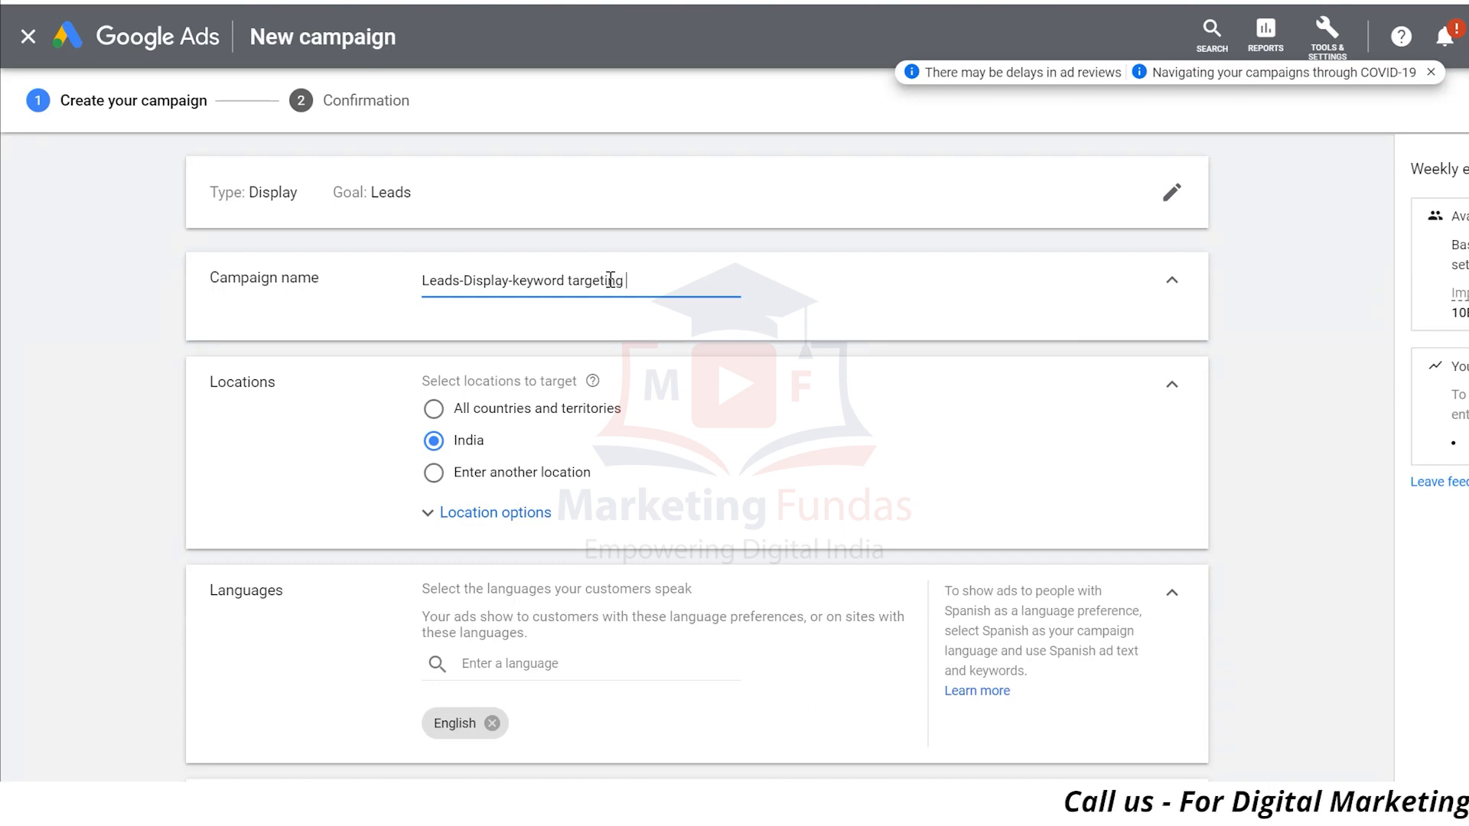
{"action": "type", "text": "cpc base"}
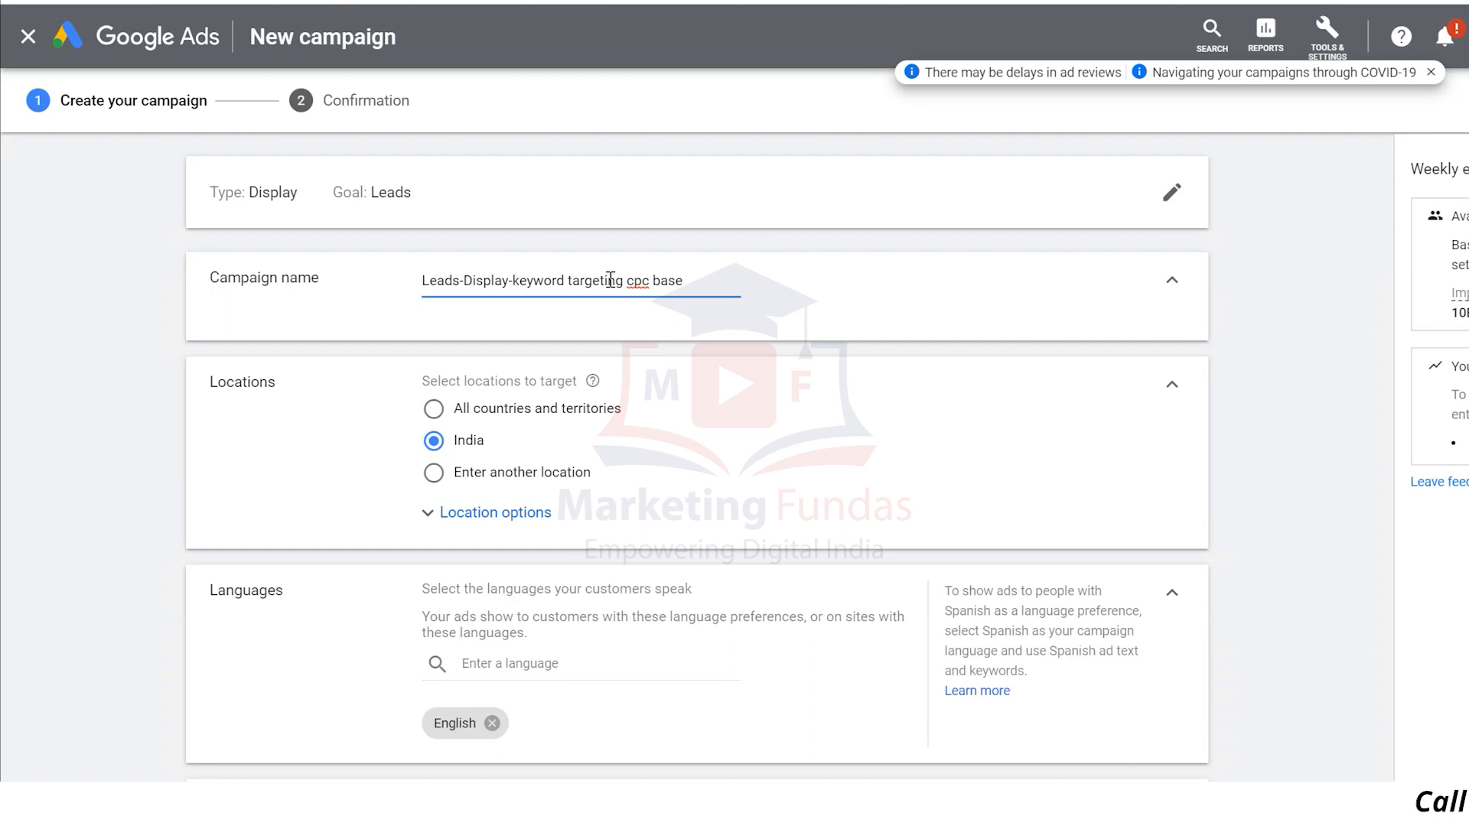
Step: Choose to enter another location and target the Delhi, India union territory through the advanced location search
{"action": "scroll", "coordinate": [363, 391], "scroll_direction": "down", "scroll_amount": 2}
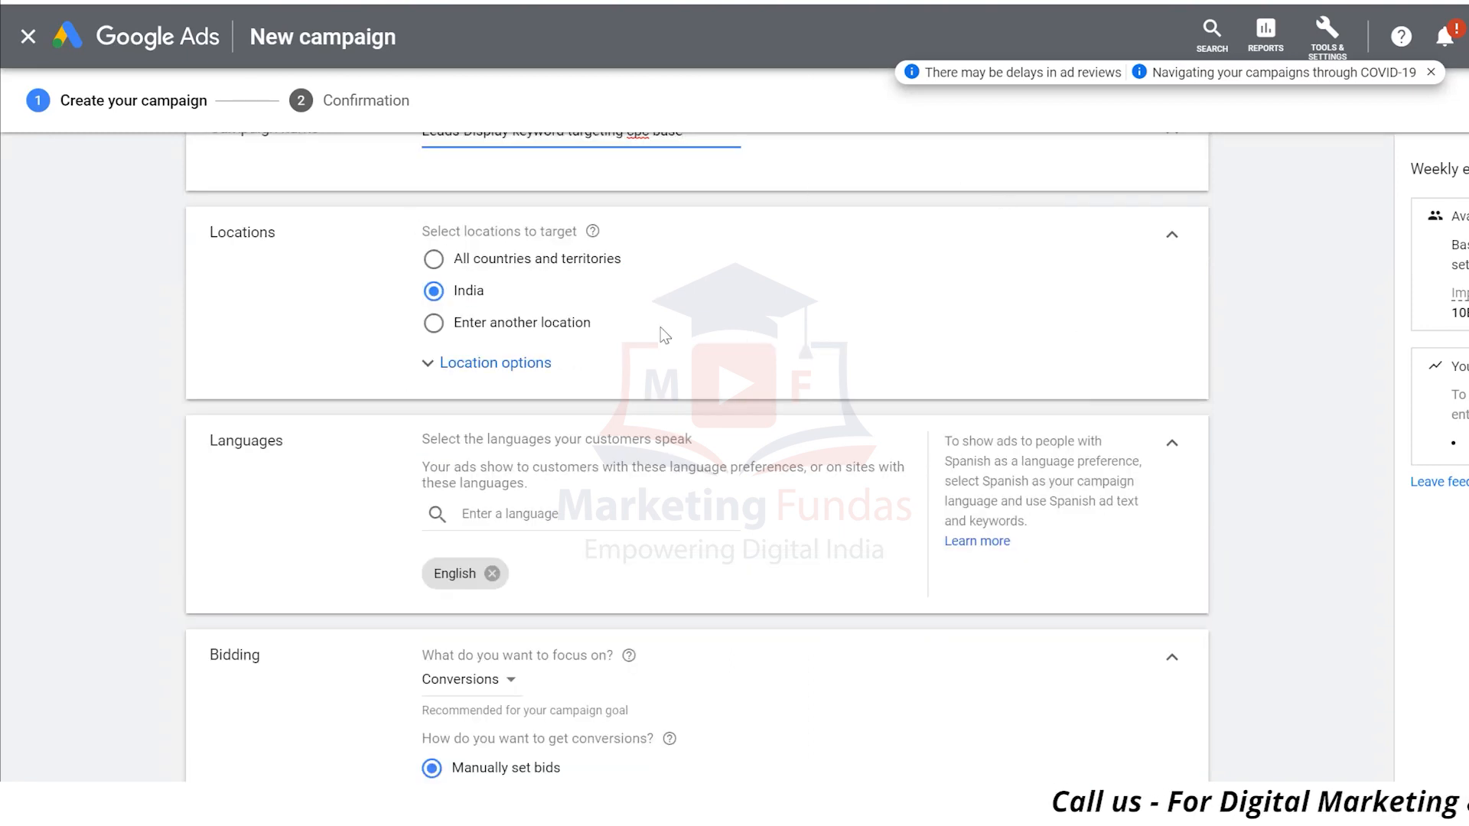
{"action": "left_click", "coordinate": [434, 259]}
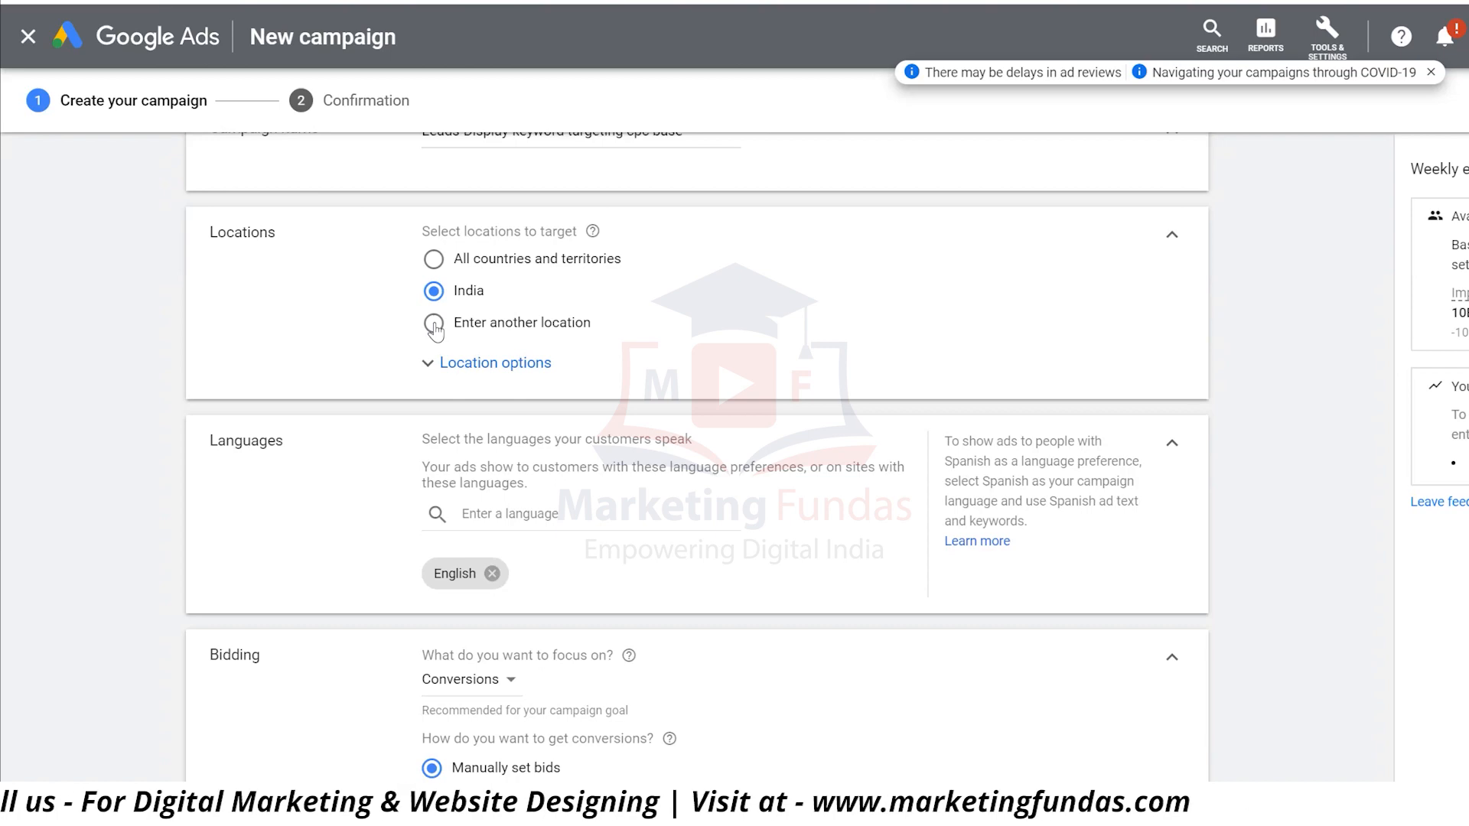
{"action": "left_click", "coordinate": [434, 323]}
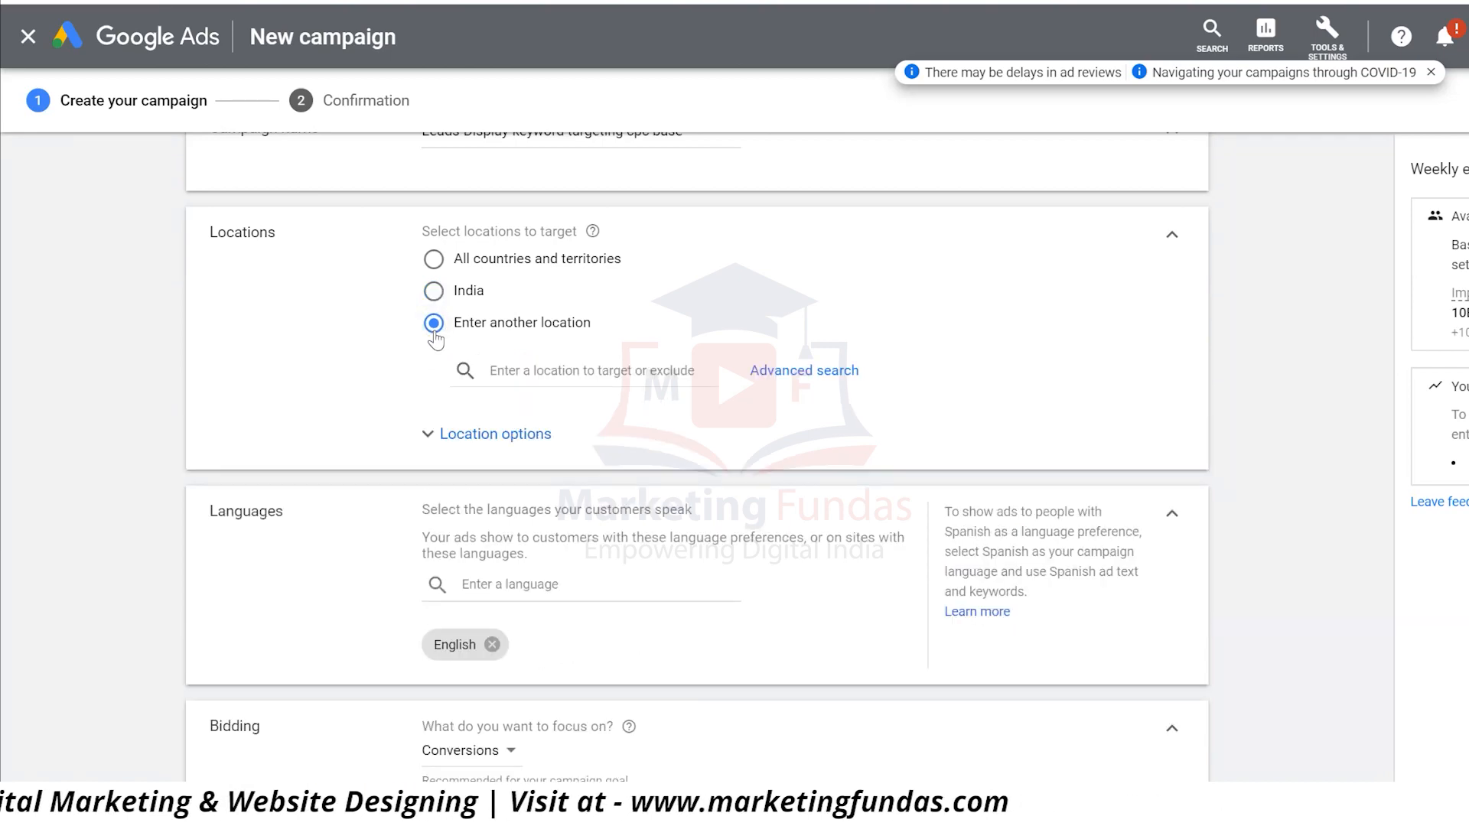
{"action": "left_click", "coordinate": [769, 364]}
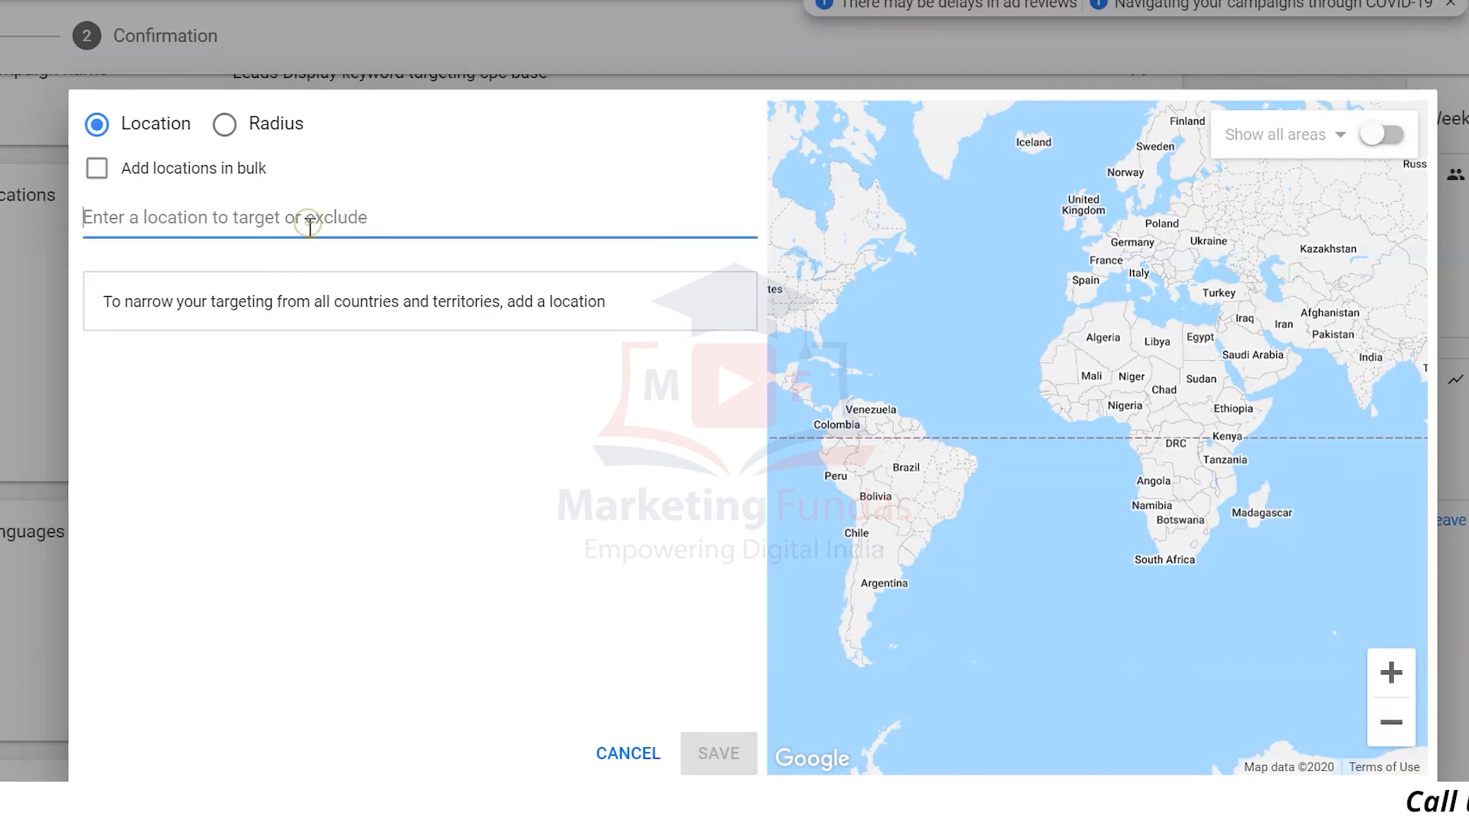
{"action": "type", "text": "delhi"}
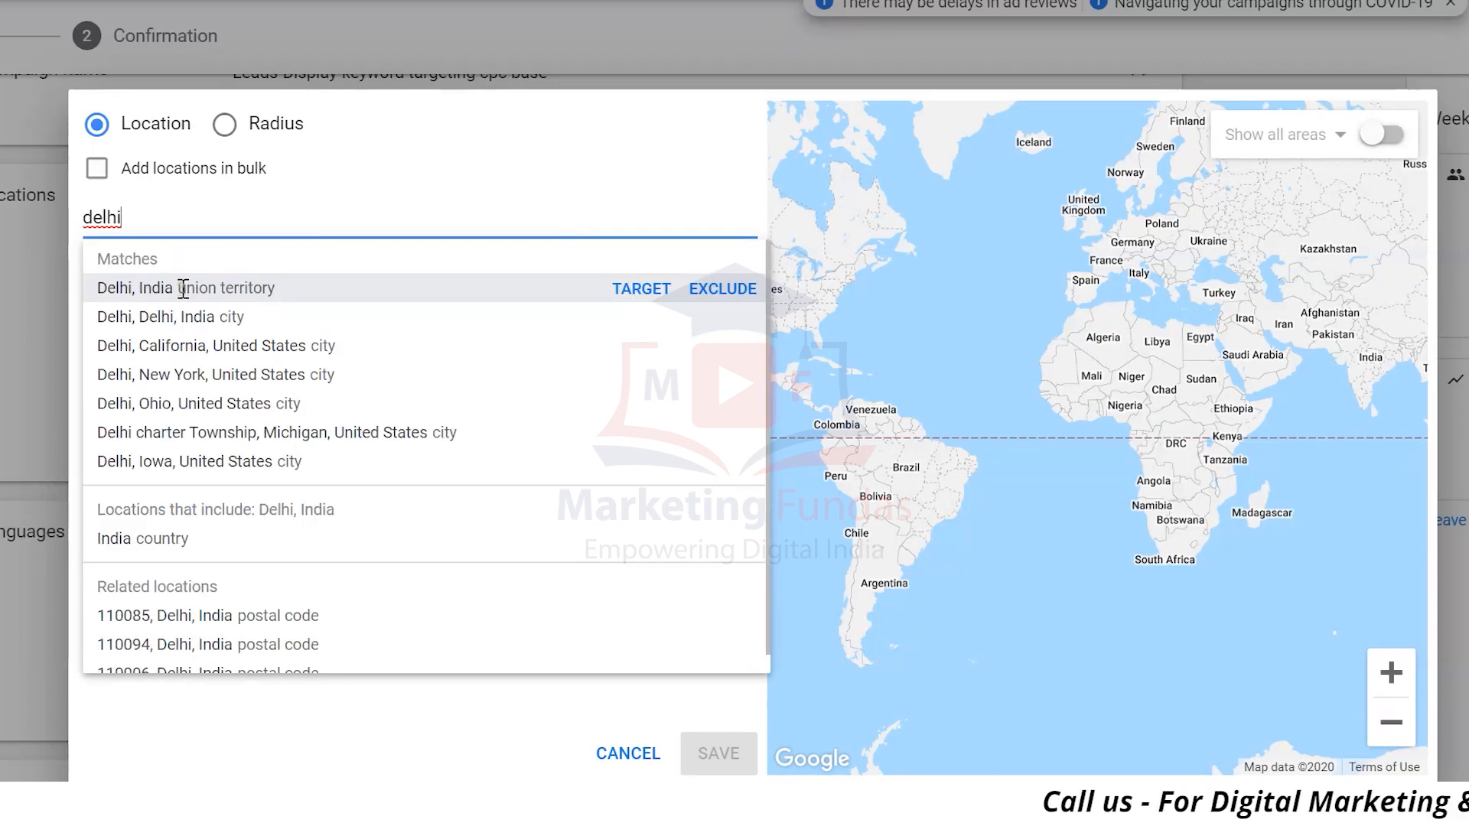
{"action": "left_click", "coordinate": [183, 288]}
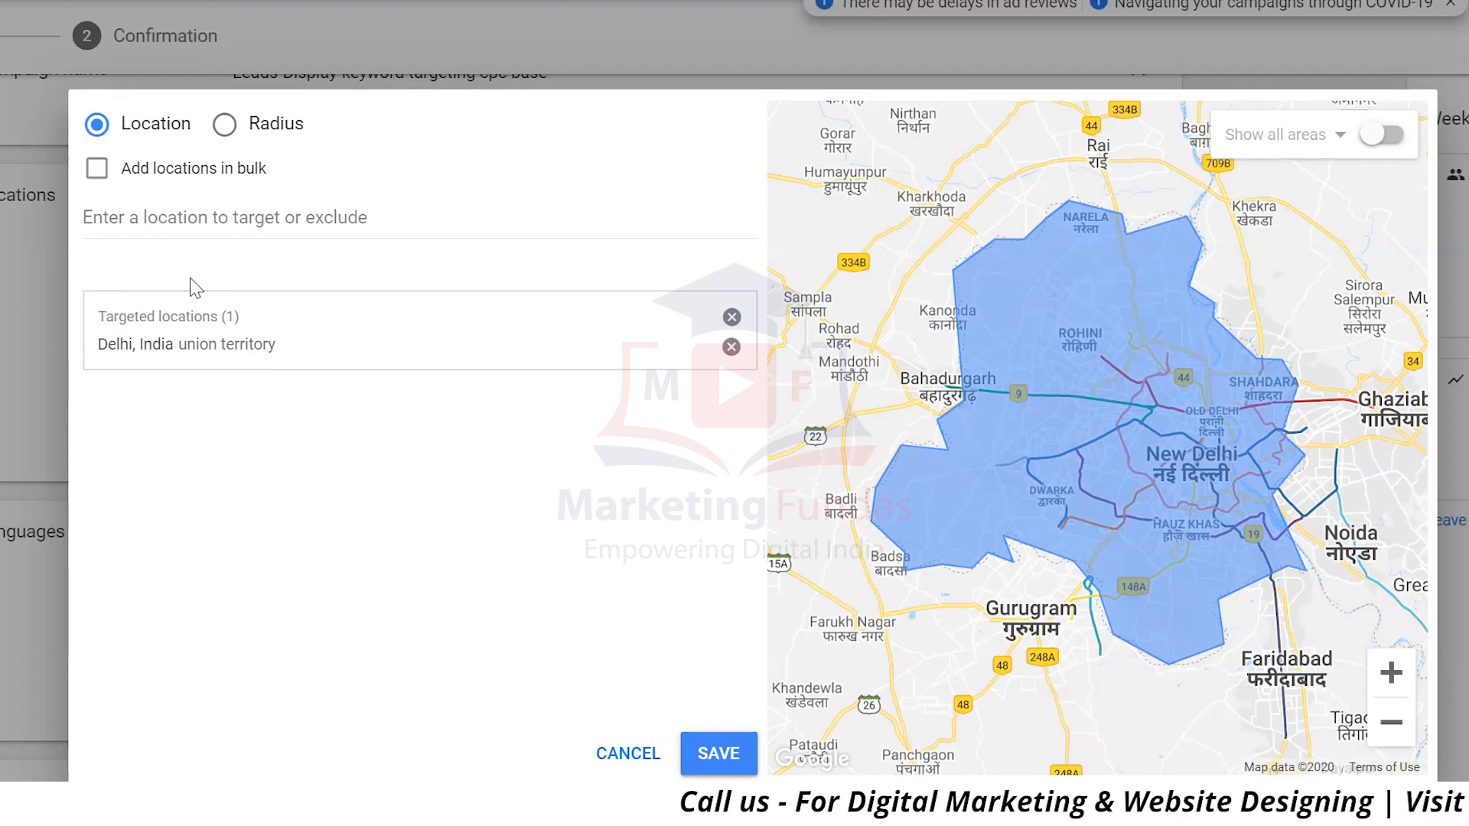
Step: Add a 20 mi radius target around Preet Vihar, Delhi
{"action": "left_click", "coordinate": [228, 137]}
{"action": "left_click", "coordinate": [420, 216]}
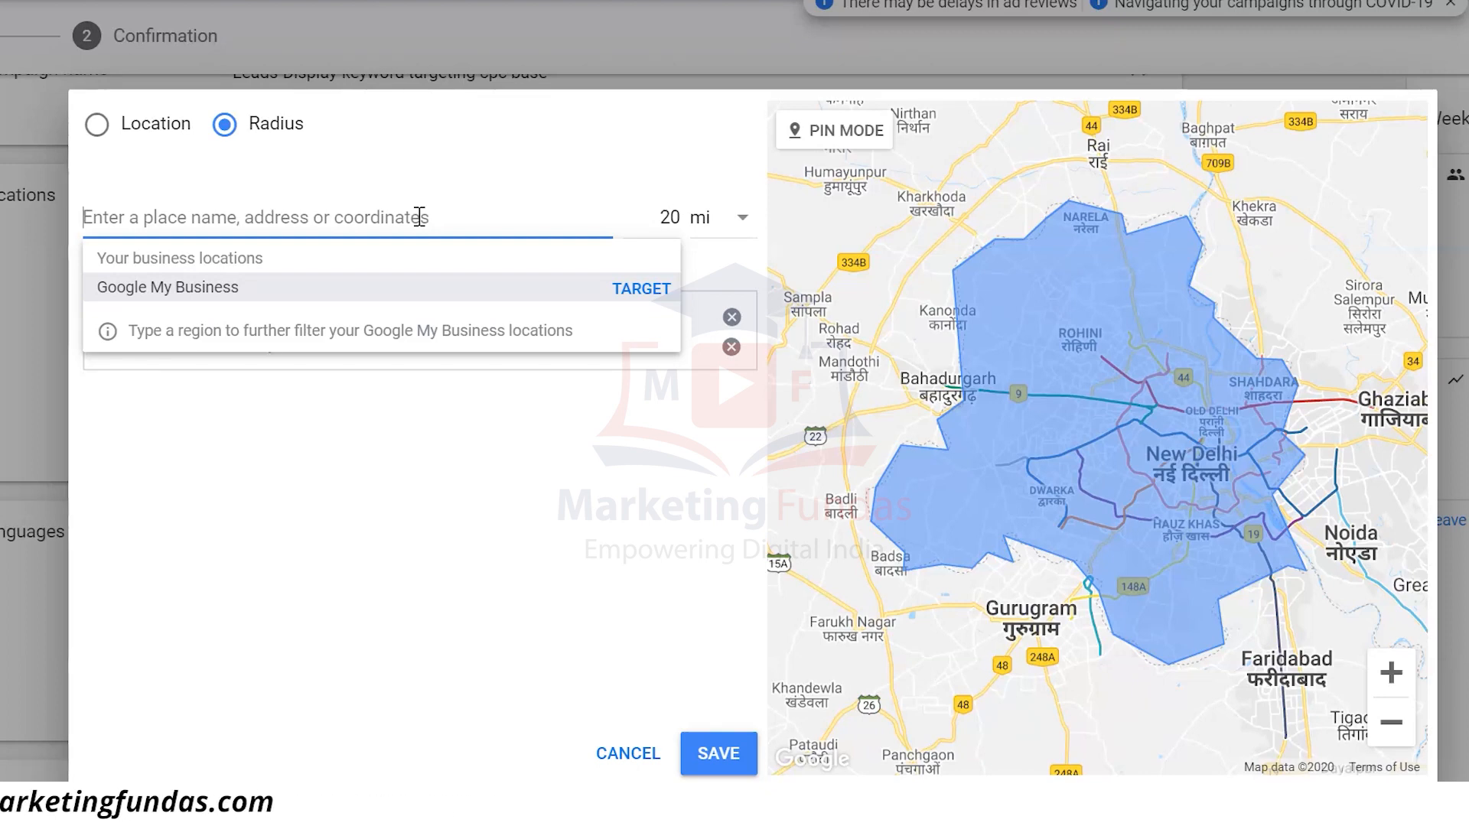
{"action": "type", "text": "har"}
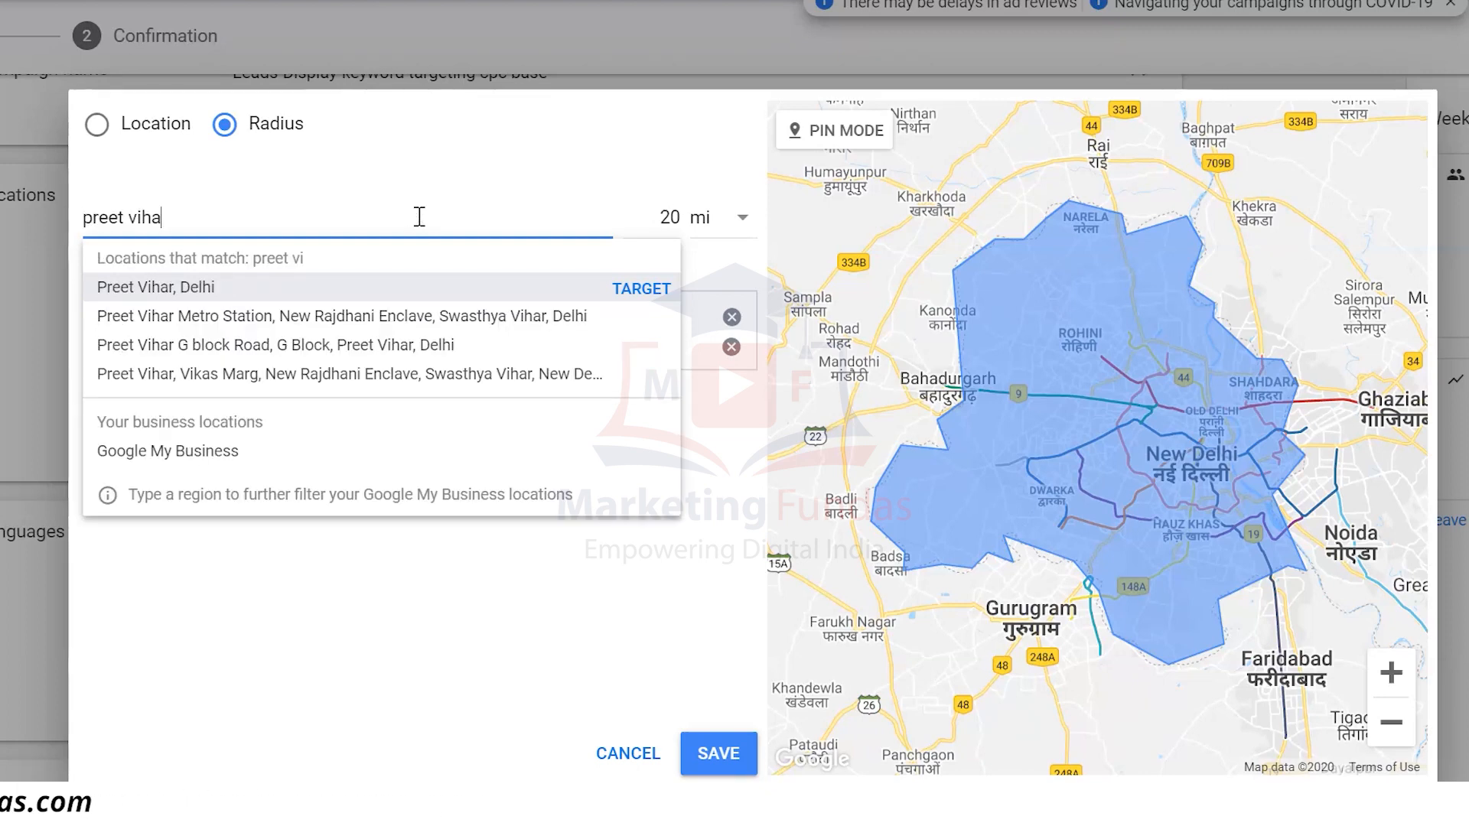
{"action": "left_click", "coordinate": [189, 287]}
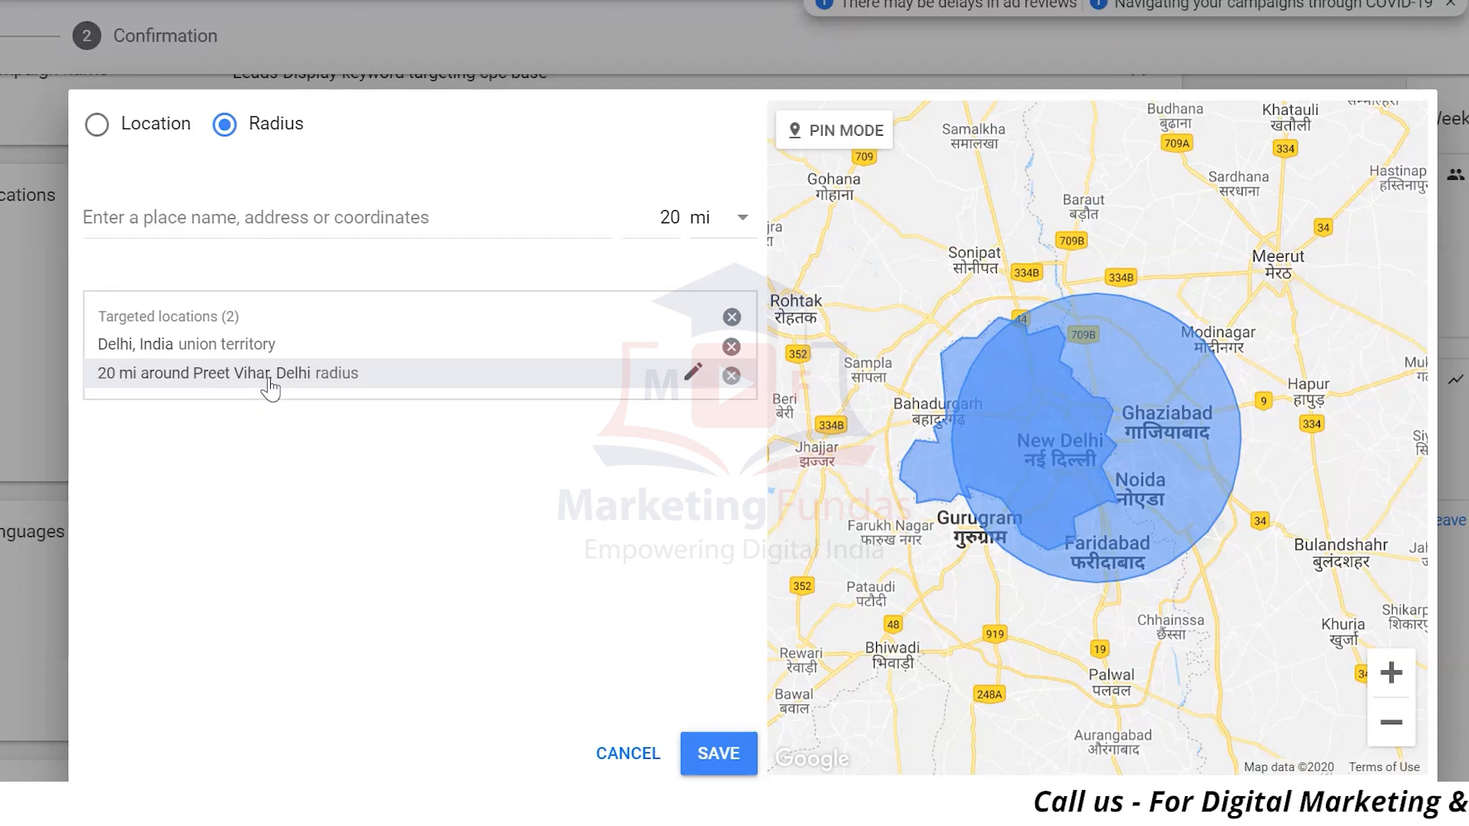
Step: Change the Preet Vihar target radius to 10 km and save the targeted locations
{"action": "left_click", "coordinate": [693, 373]}
{"action": "left_click", "coordinate": [811, 420]}
{"action": "left_click", "coordinate": [795, 474]}
{"action": "left_click", "coordinate": [744, 417]}
{"action": "key", "text": "BackSpace"}
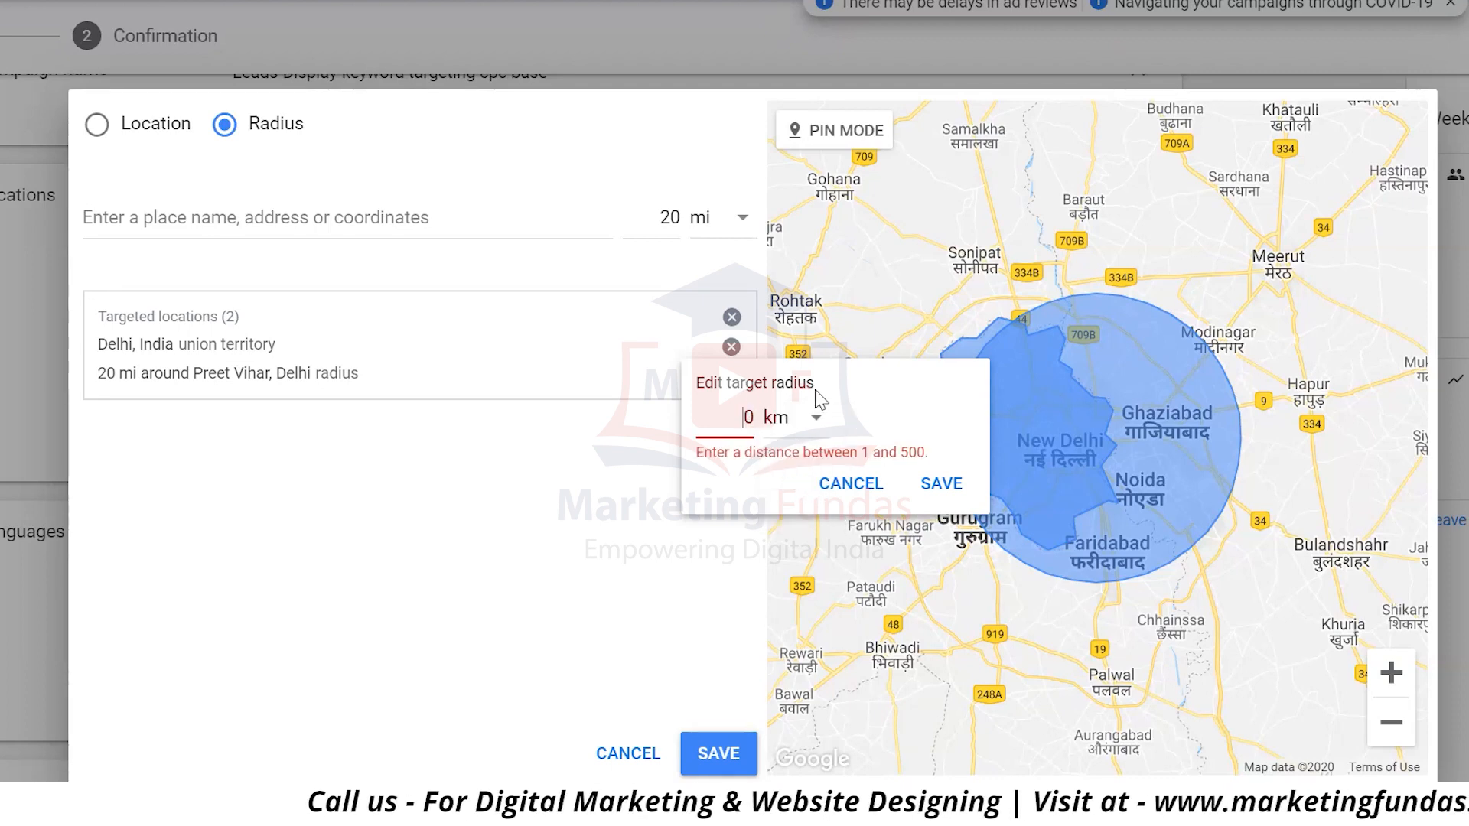
{"action": "type", "text": "1"}
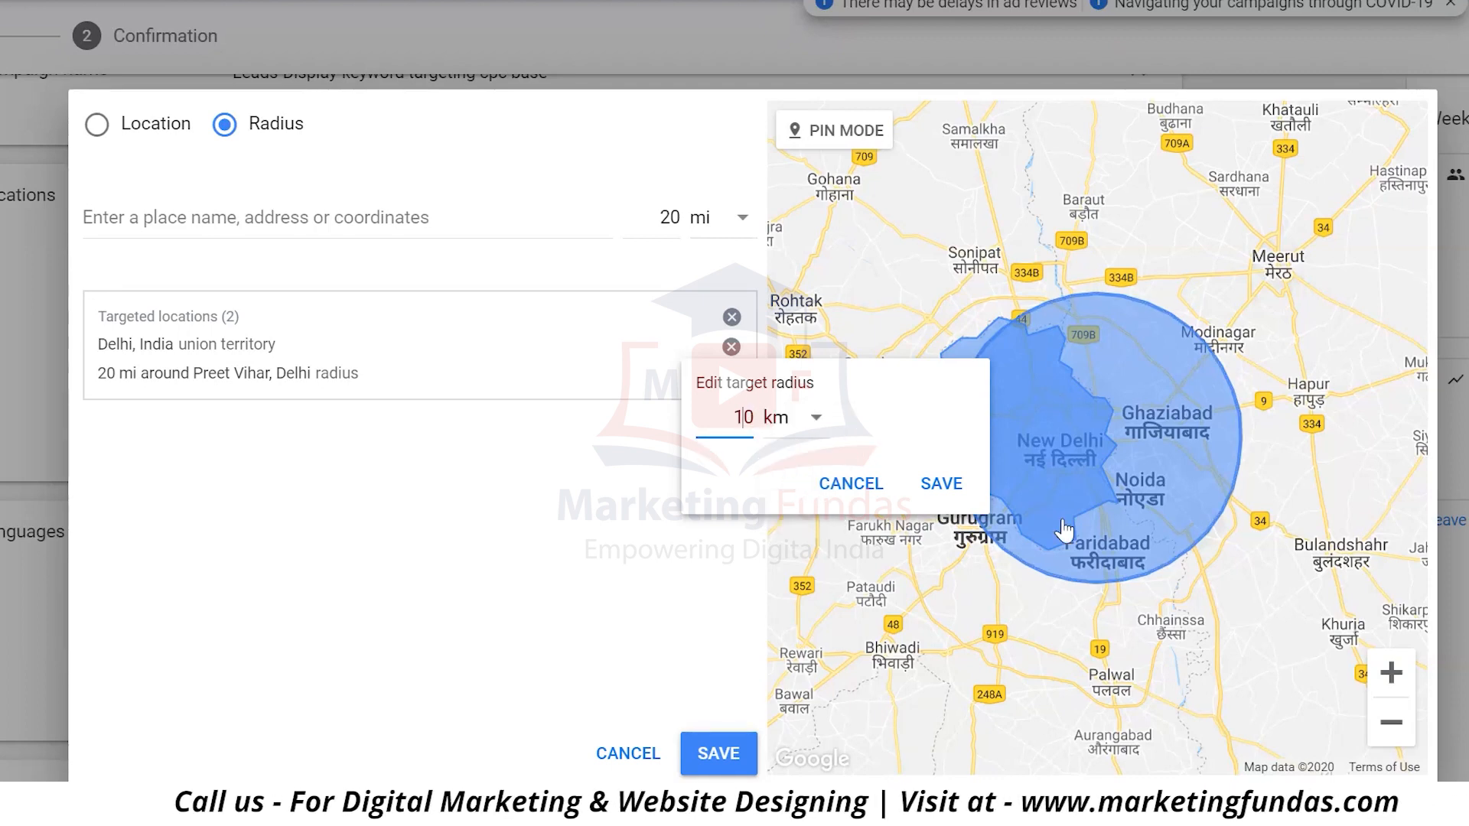
{"action": "left_click", "coordinate": [941, 484]}
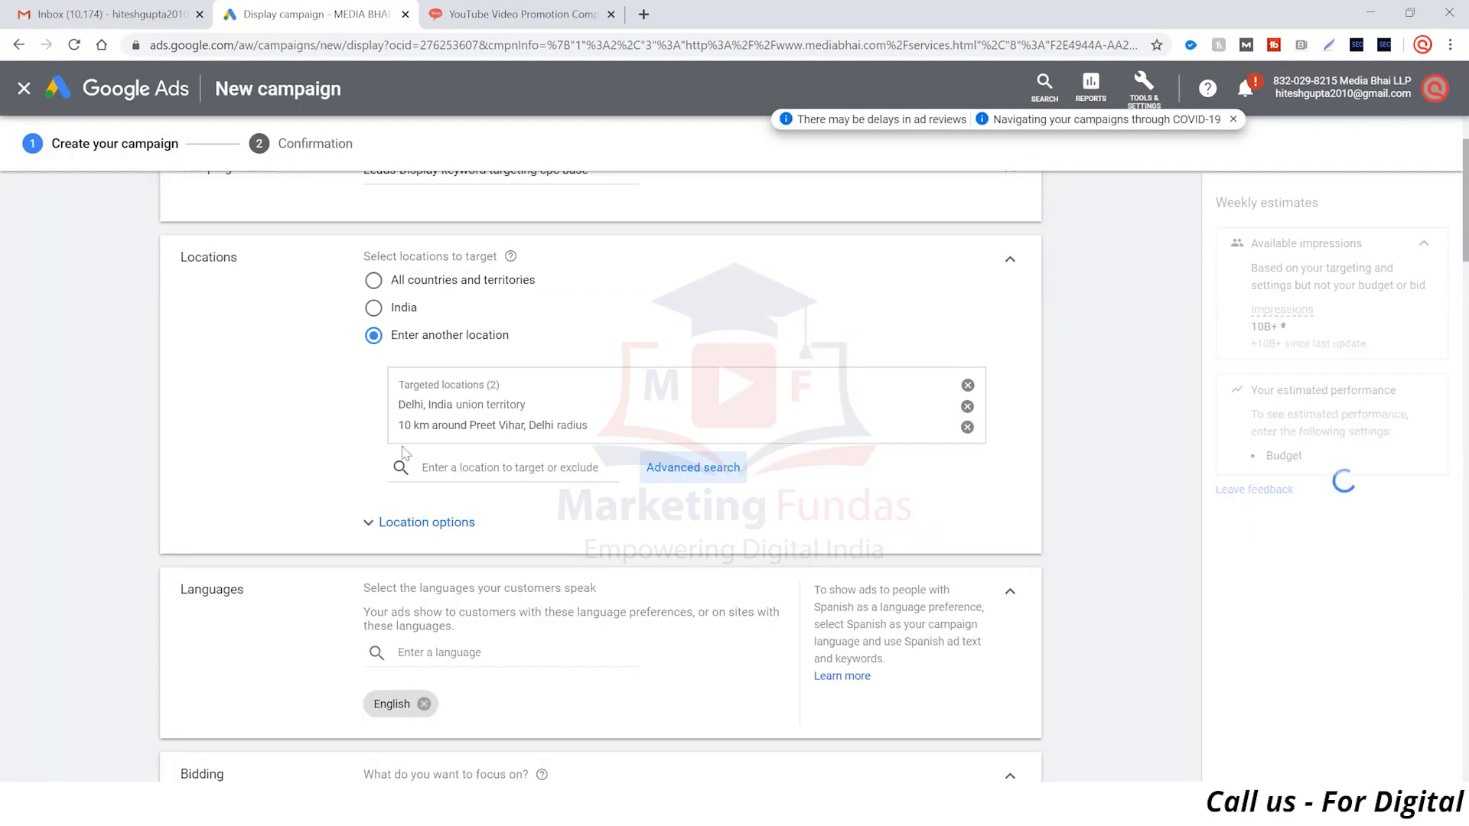
Step: Review the target and exclude choices in the location options, then collapse them
{"action": "scroll", "coordinate": [357, 444], "scroll_direction": "down", "scroll_amount": 2}
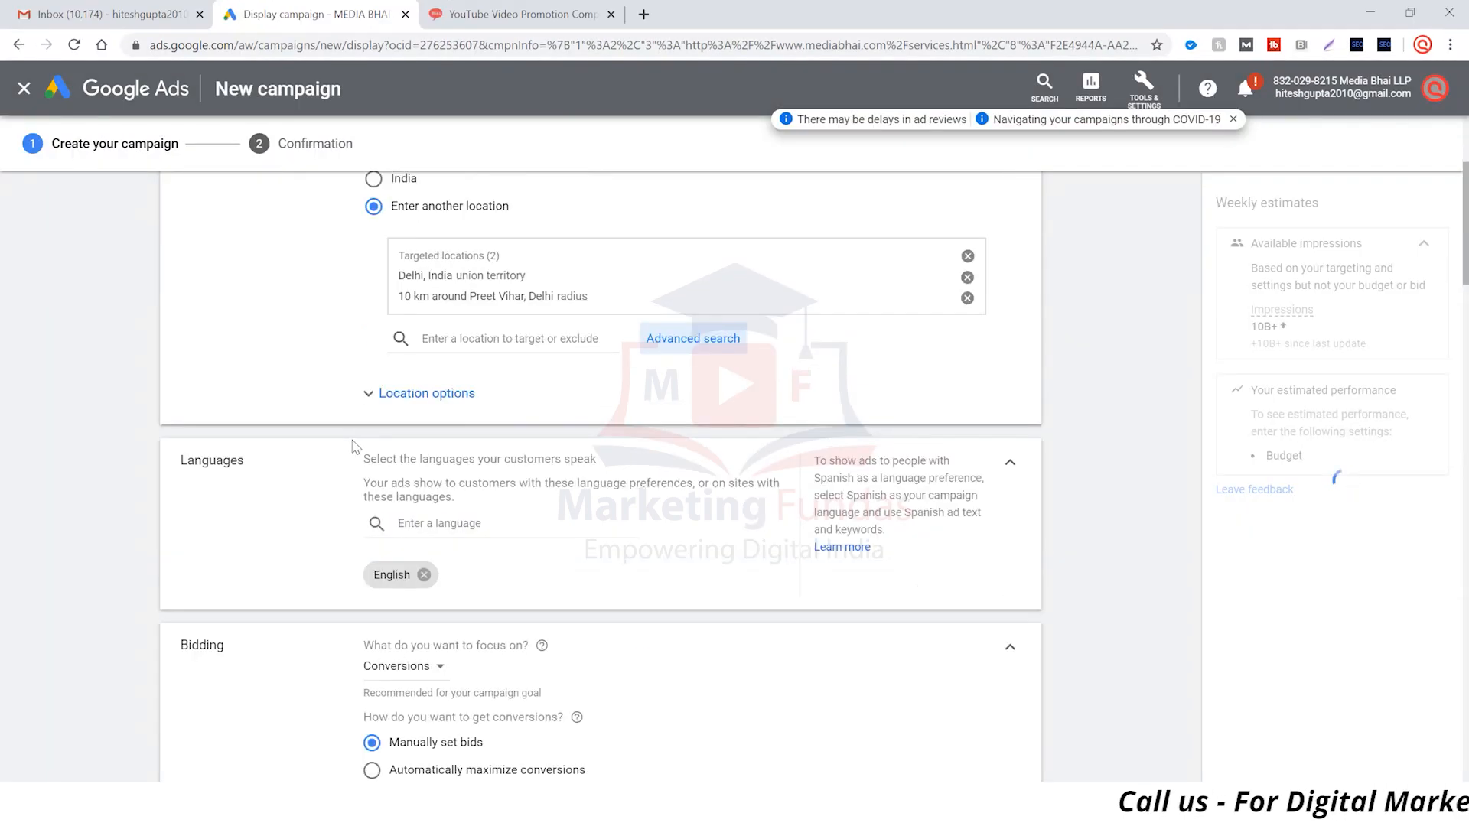
{"action": "left_click", "coordinate": [376, 395]}
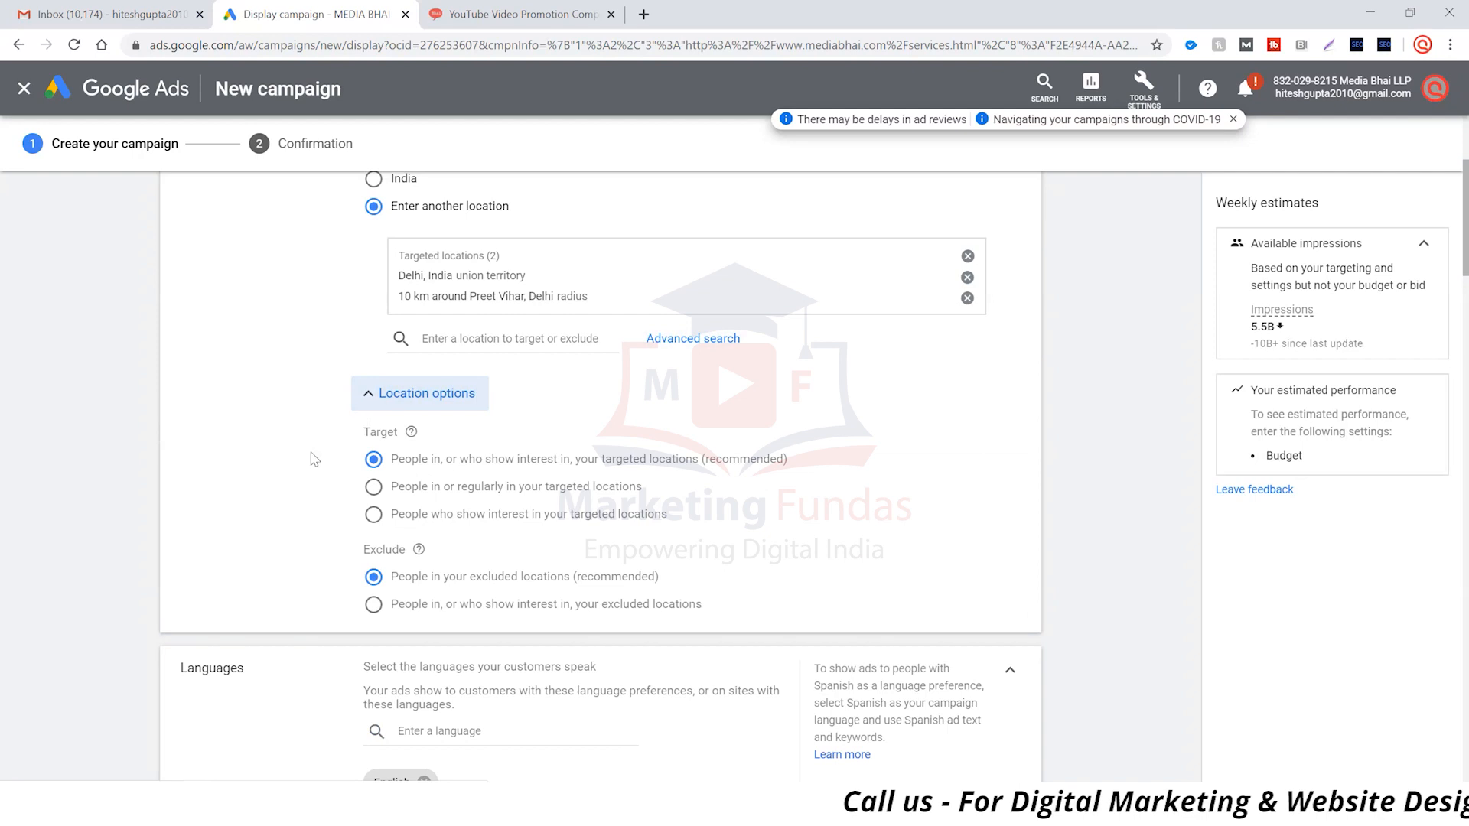
{"action": "scroll", "coordinate": [316, 457], "scroll_direction": "down", "scroll_amount": 2}
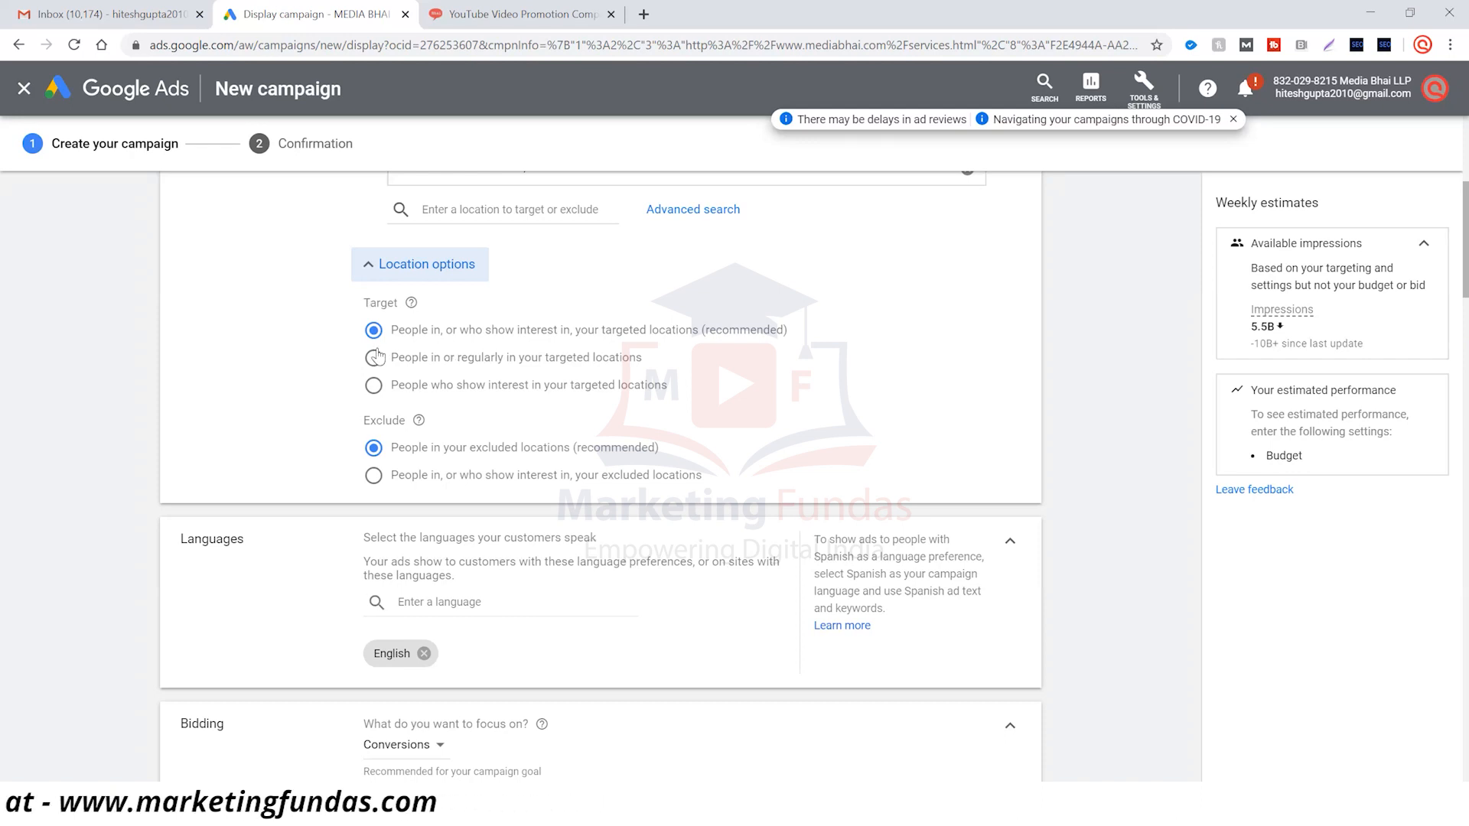
{"action": "left_click", "coordinate": [367, 269]}
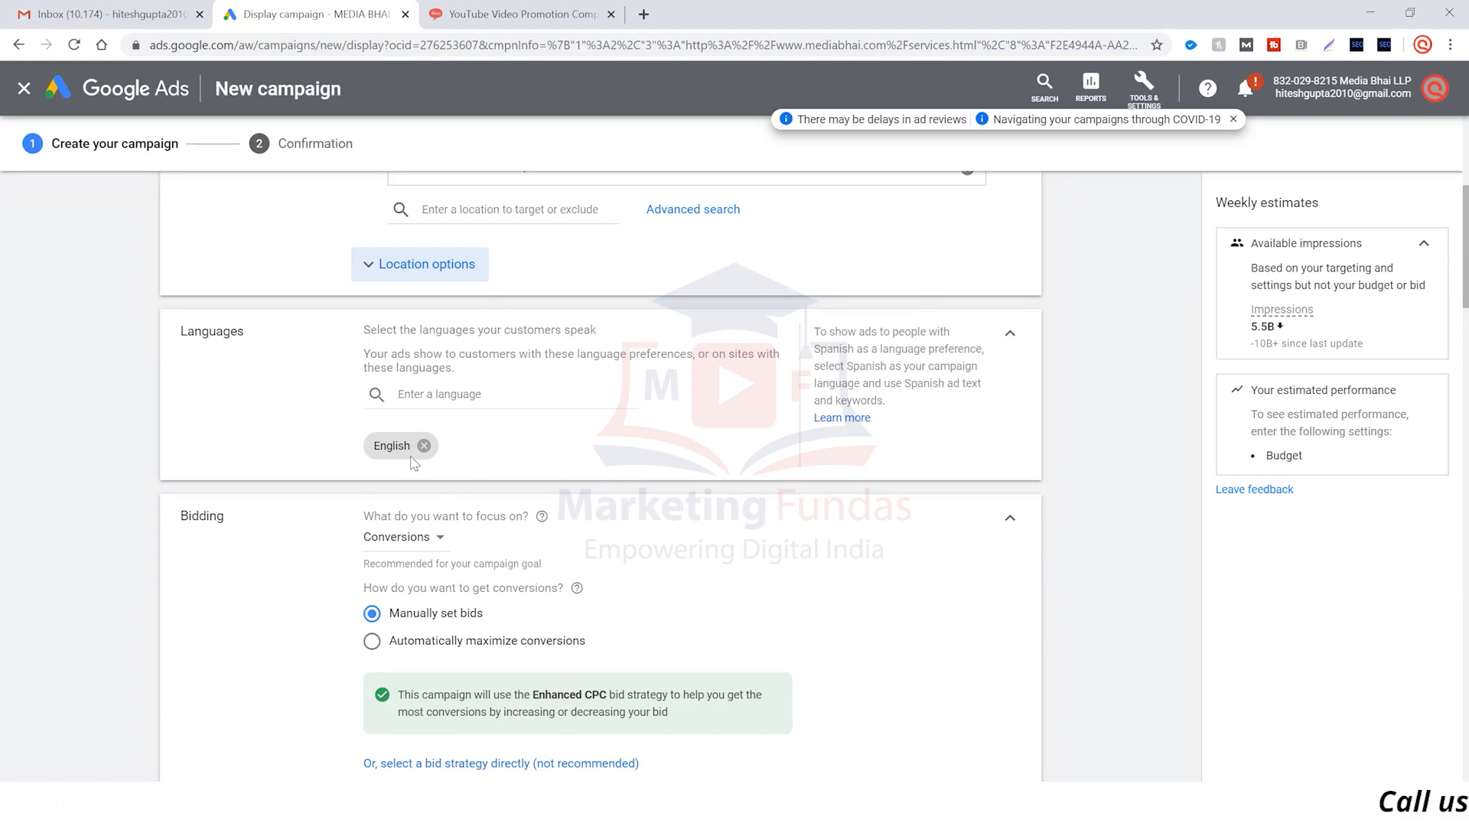
Step: Add Hindi to the campaign's languages
{"action": "left_click", "coordinate": [532, 398]}
{"action": "type", "text": "hi"}
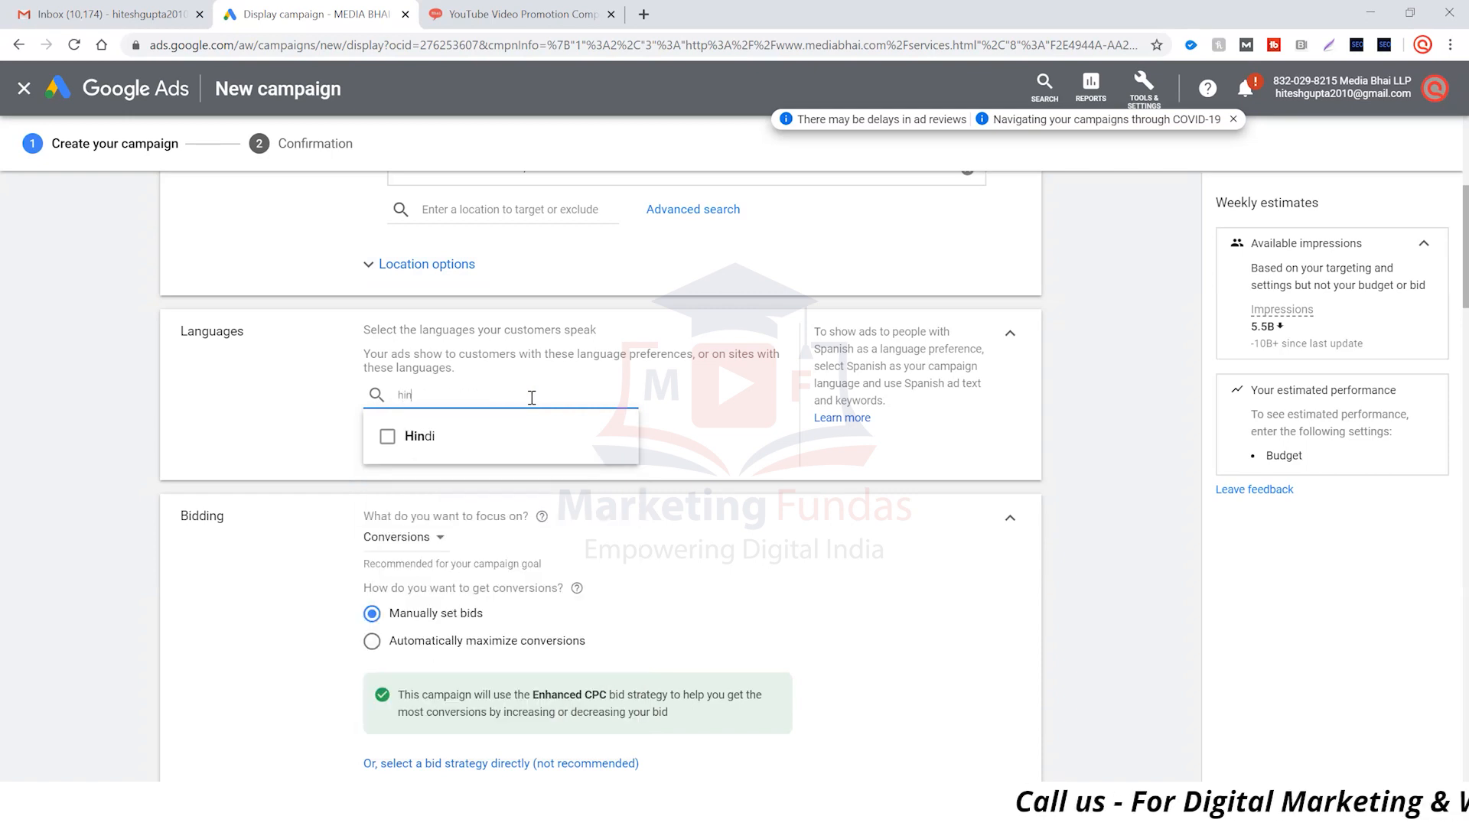
{"action": "type", "text": "n"}
{"action": "left_click", "coordinate": [428, 435]}
{"action": "left_click", "coordinate": [300, 436]}
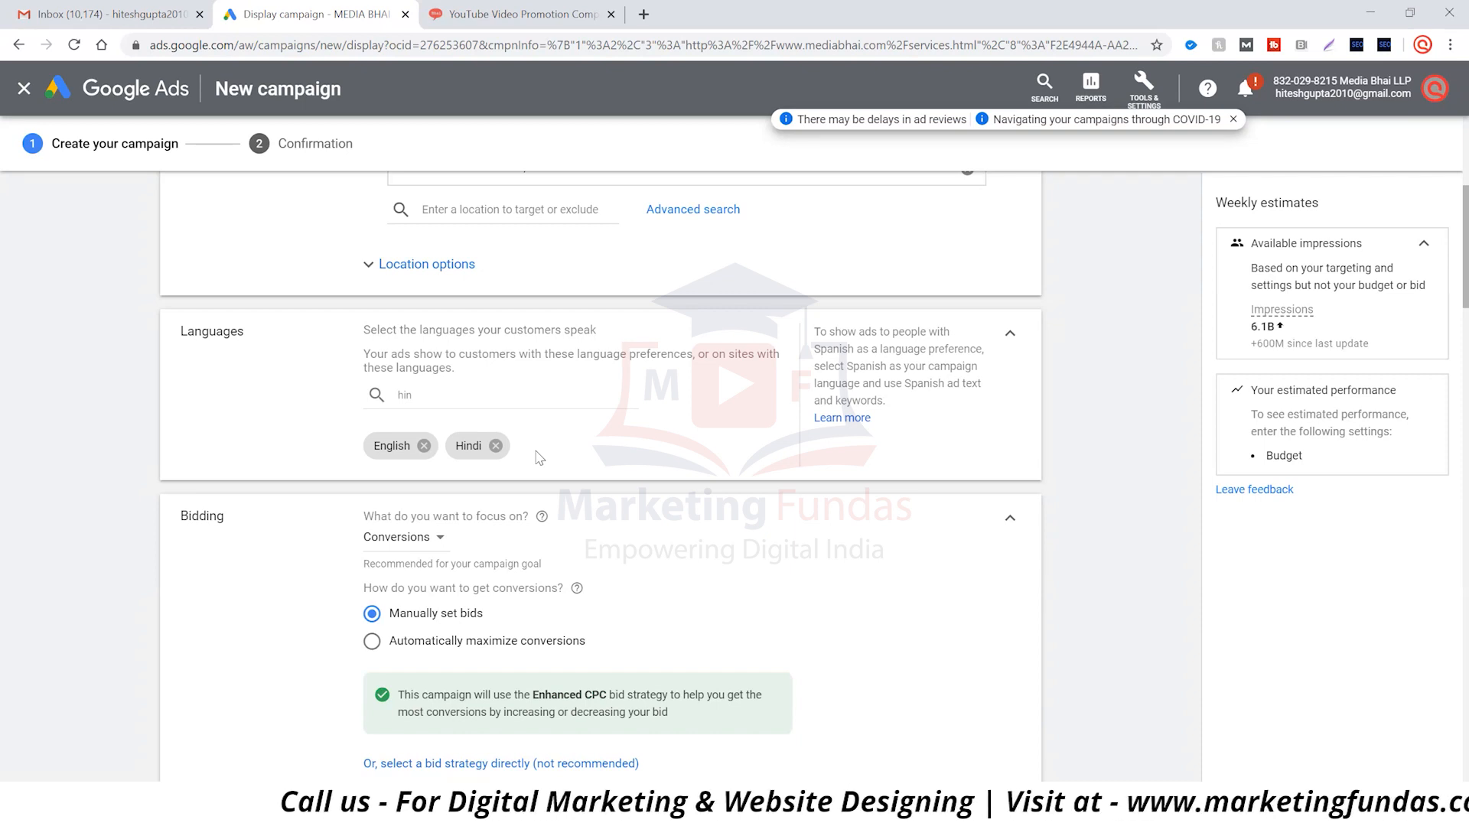
Step: Remove Hindi from the campaign's languages and clear the language search text
{"action": "left_click", "coordinate": [497, 446]}
{"action": "left_click", "coordinate": [453, 397]}
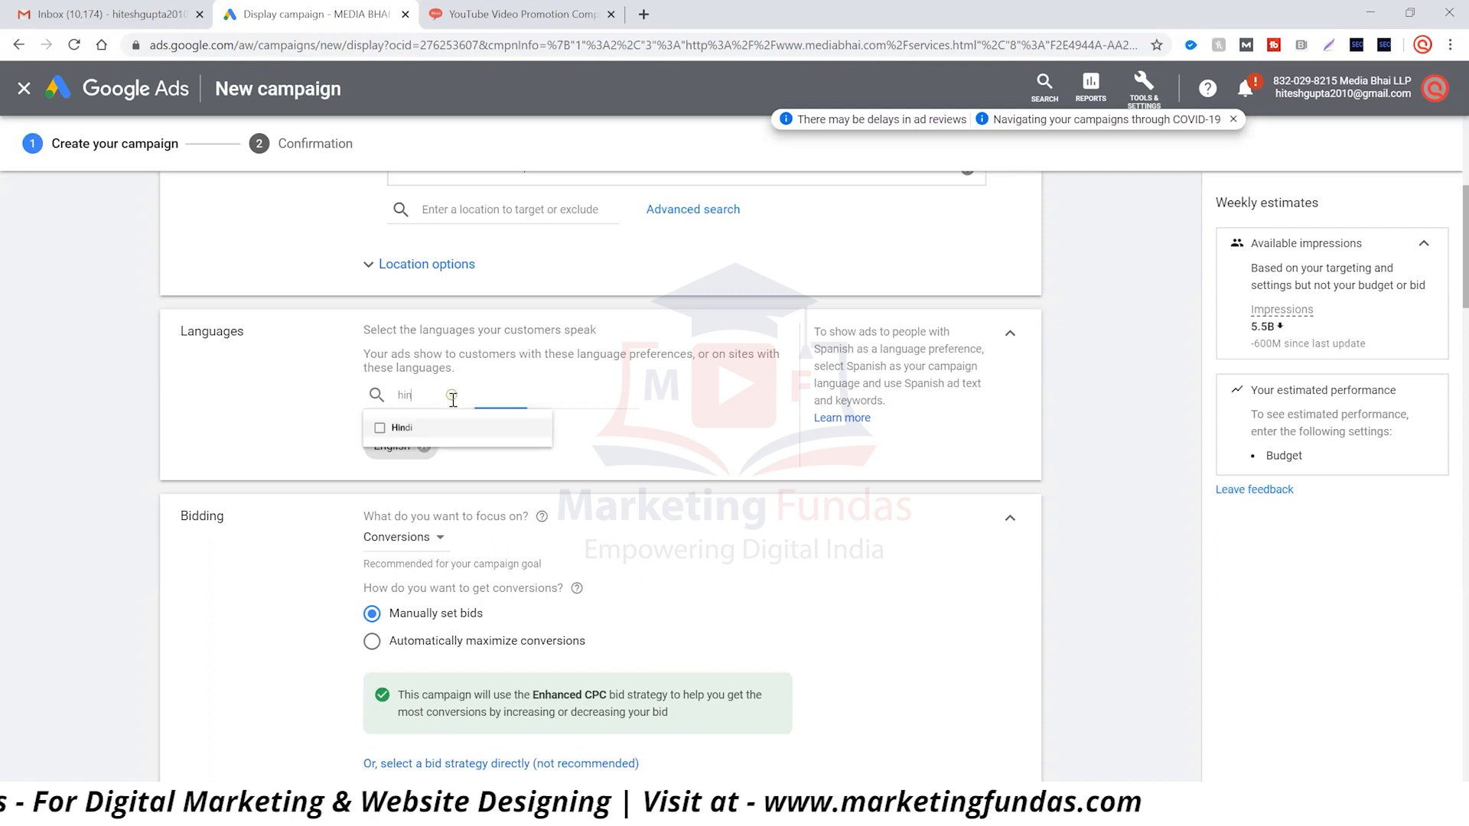
{"action": "key", "text": "BackSpace"}
{"action": "key", "text": "BackSpace"}
{"action": "key", "text": "BackSpace"}
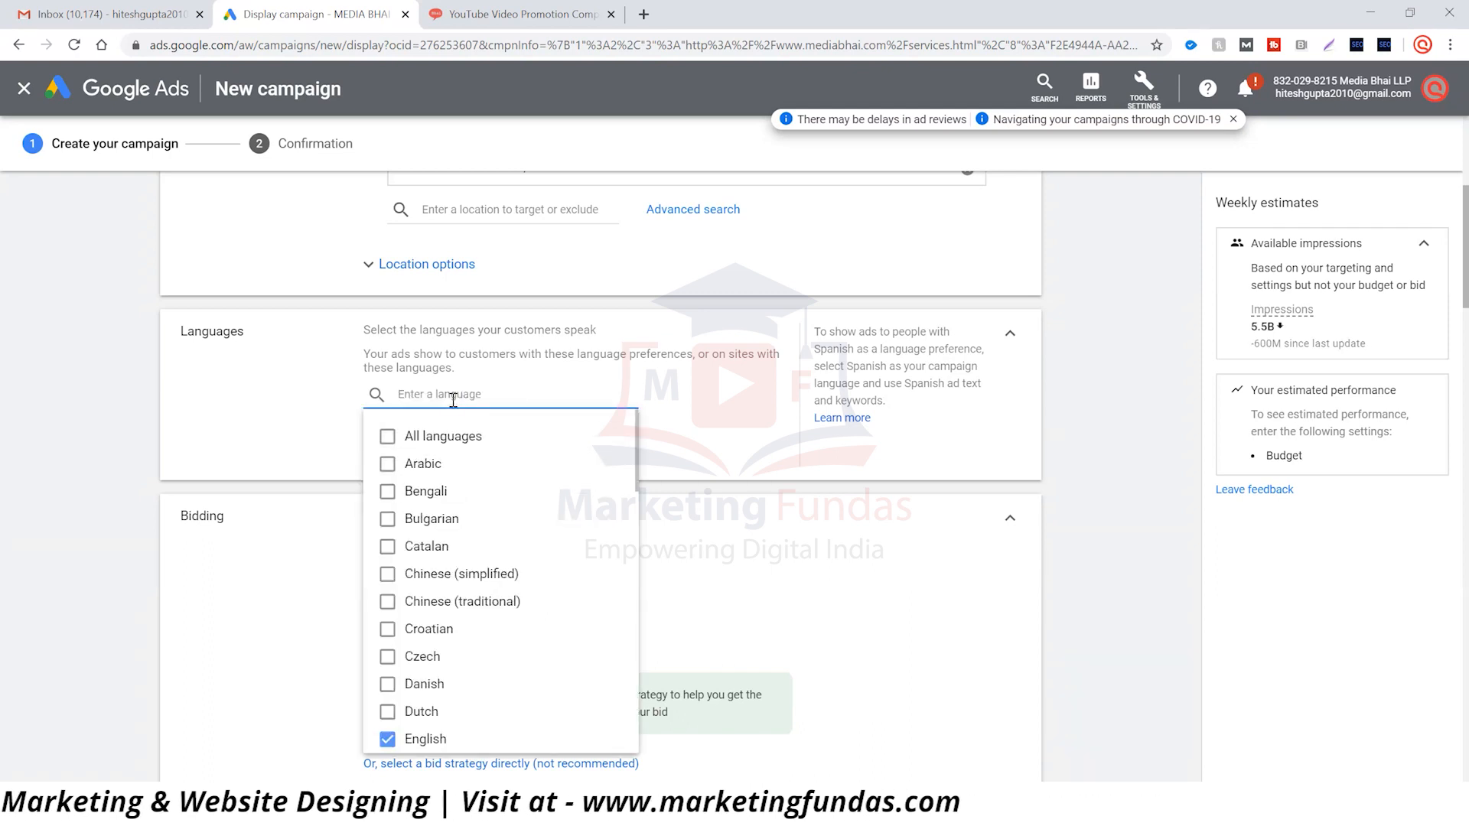
{"action": "left_click", "coordinate": [295, 377]}
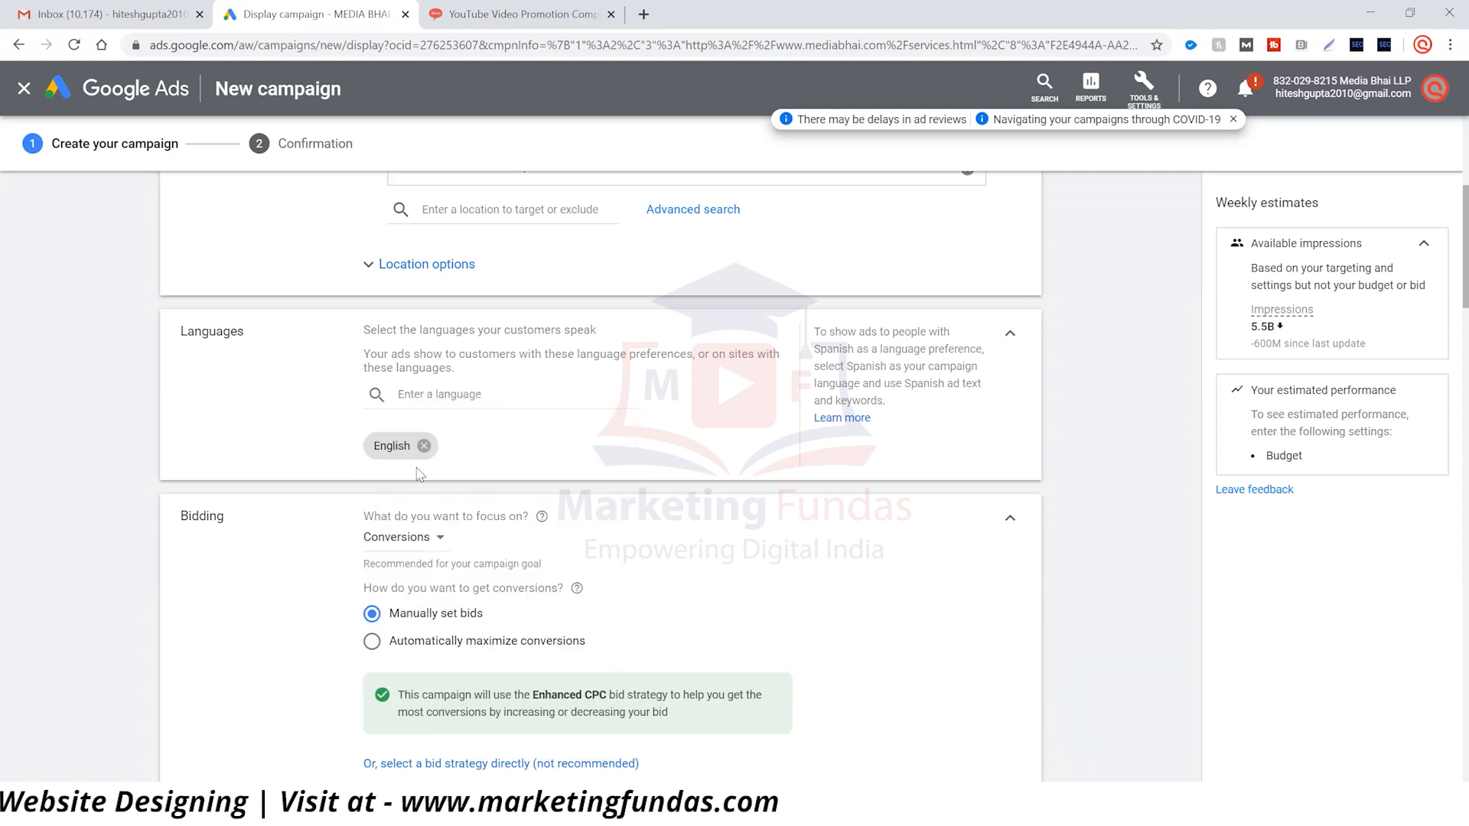
Step: Review the available focus options for the campaign's bidding and leave Conversions selected
{"action": "scroll", "coordinate": [295, 440], "scroll_direction": "down", "scroll_amount": 3}
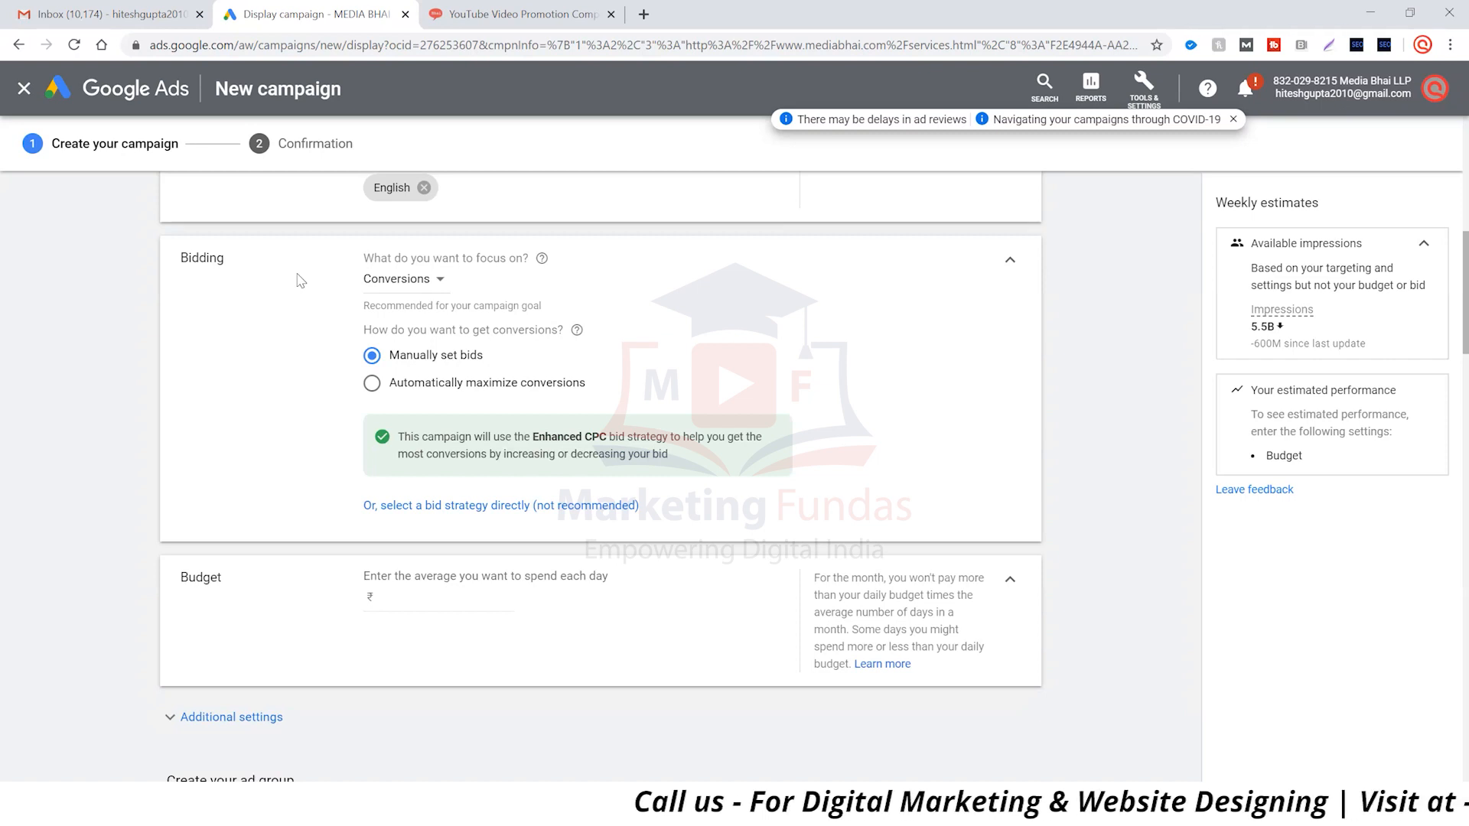
{"action": "left_click", "coordinate": [387, 278]}
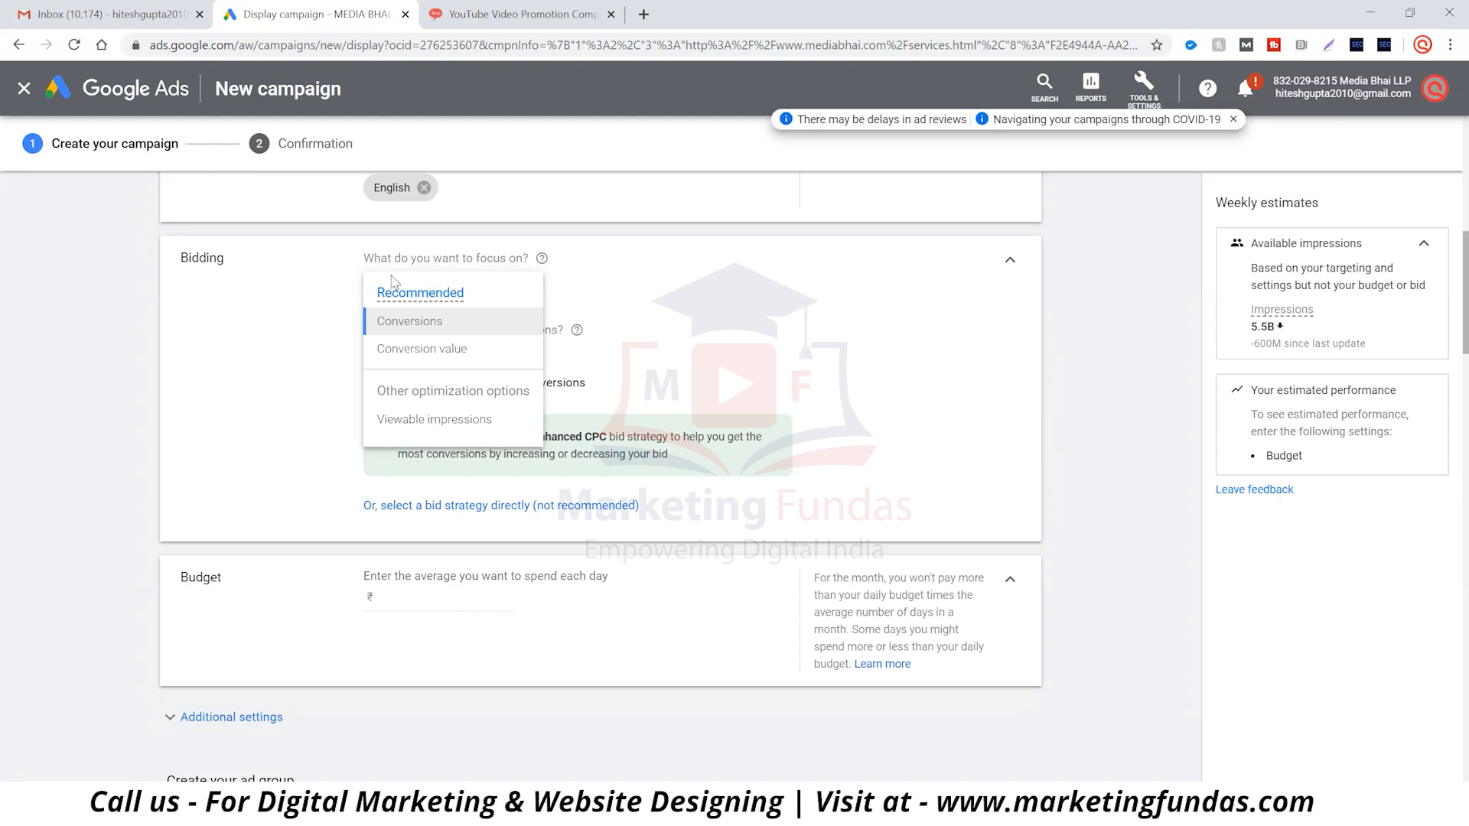
{"action": "left_click", "coordinate": [306, 344]}
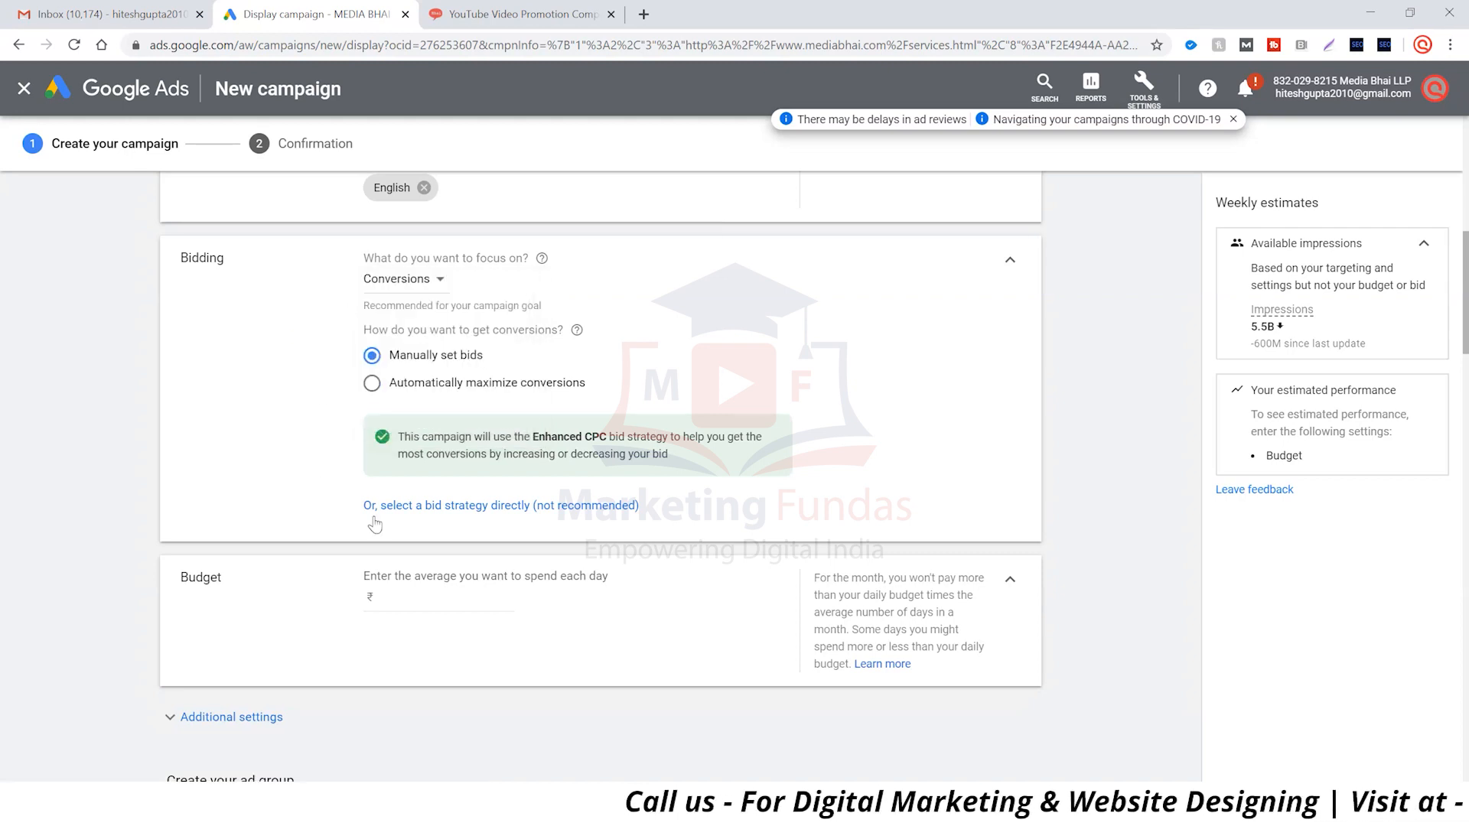
Step: Choose a bid strategy directly for the campaign and set it to Maximize clicks
{"action": "left_click", "coordinate": [429, 507]}
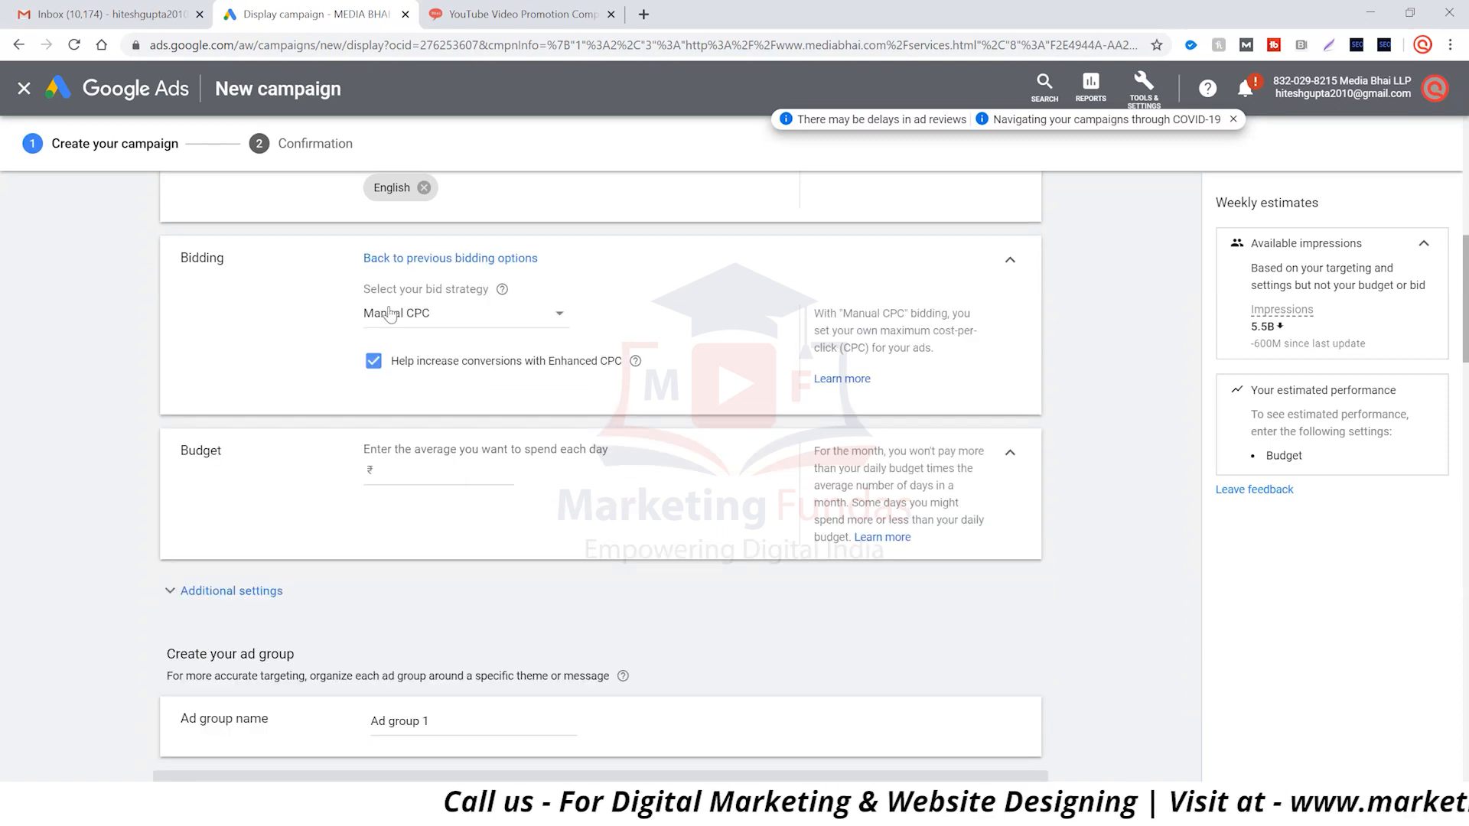
{"action": "left_click", "coordinate": [525, 321]}
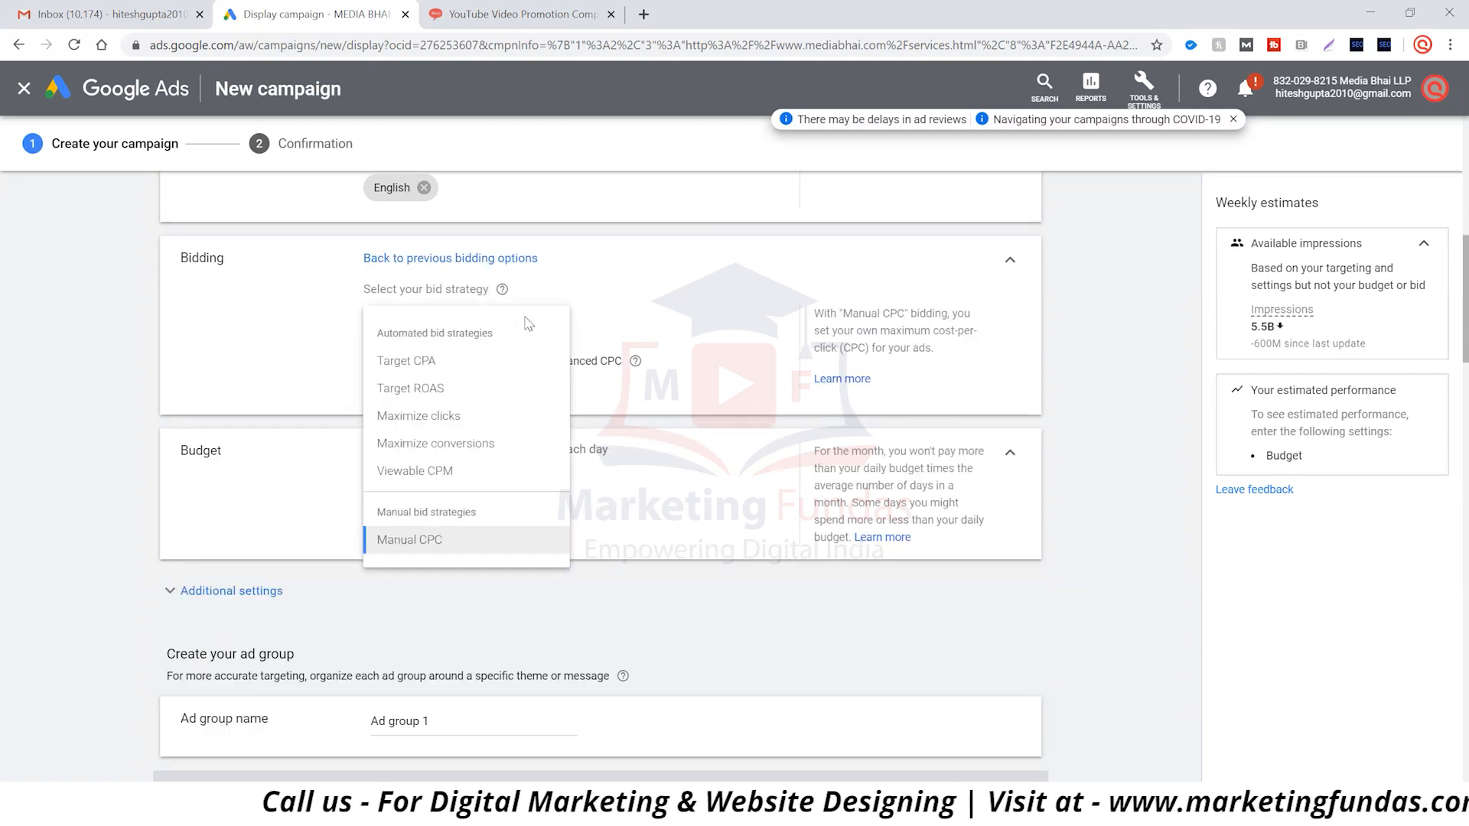
{"action": "left_click", "coordinate": [453, 425]}
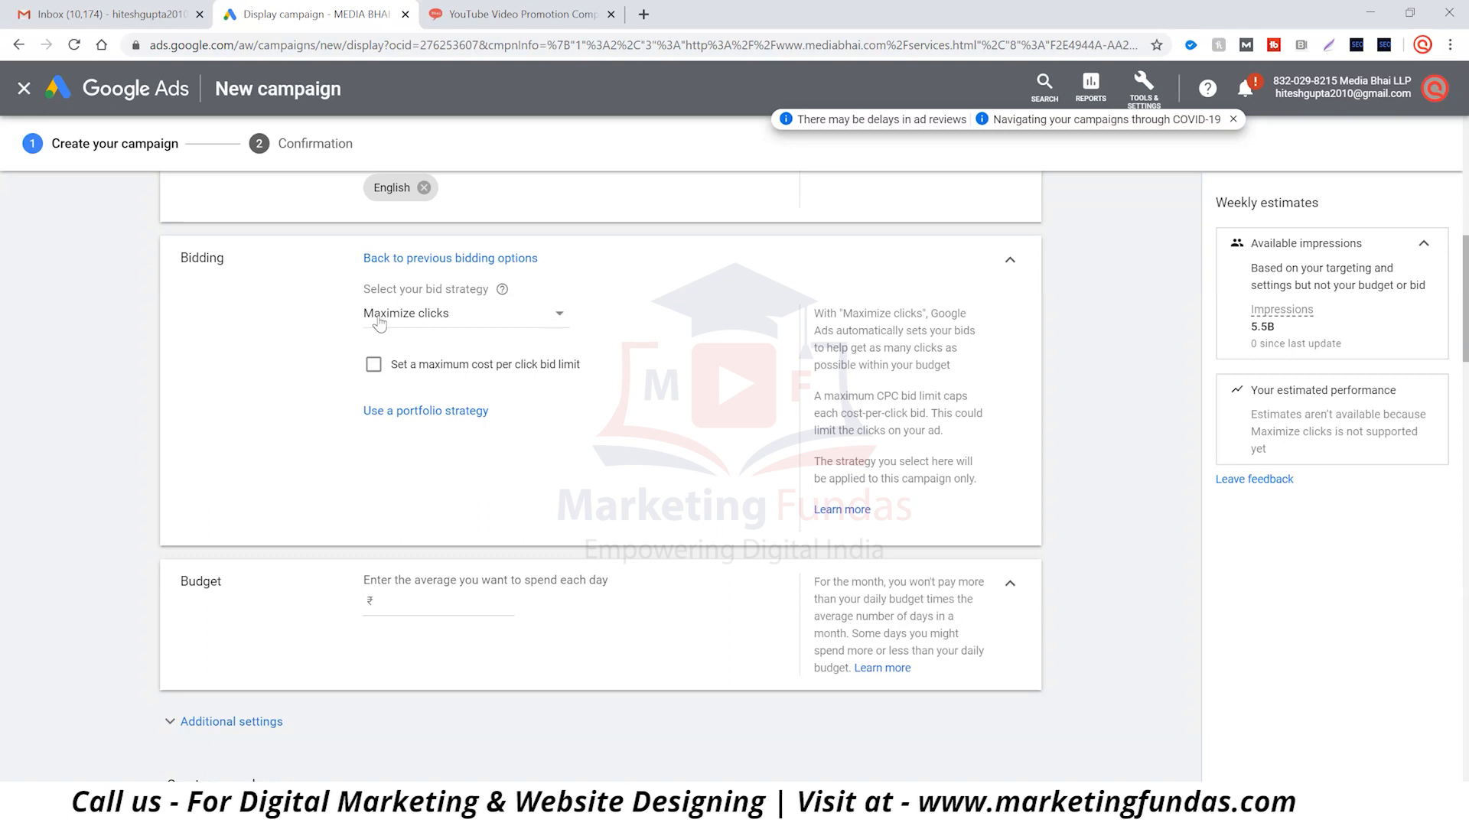
Step: Set the campaign's average daily budget to ₹500
{"action": "scroll", "coordinate": [321, 403], "scroll_direction": "down", "scroll_amount": 2}
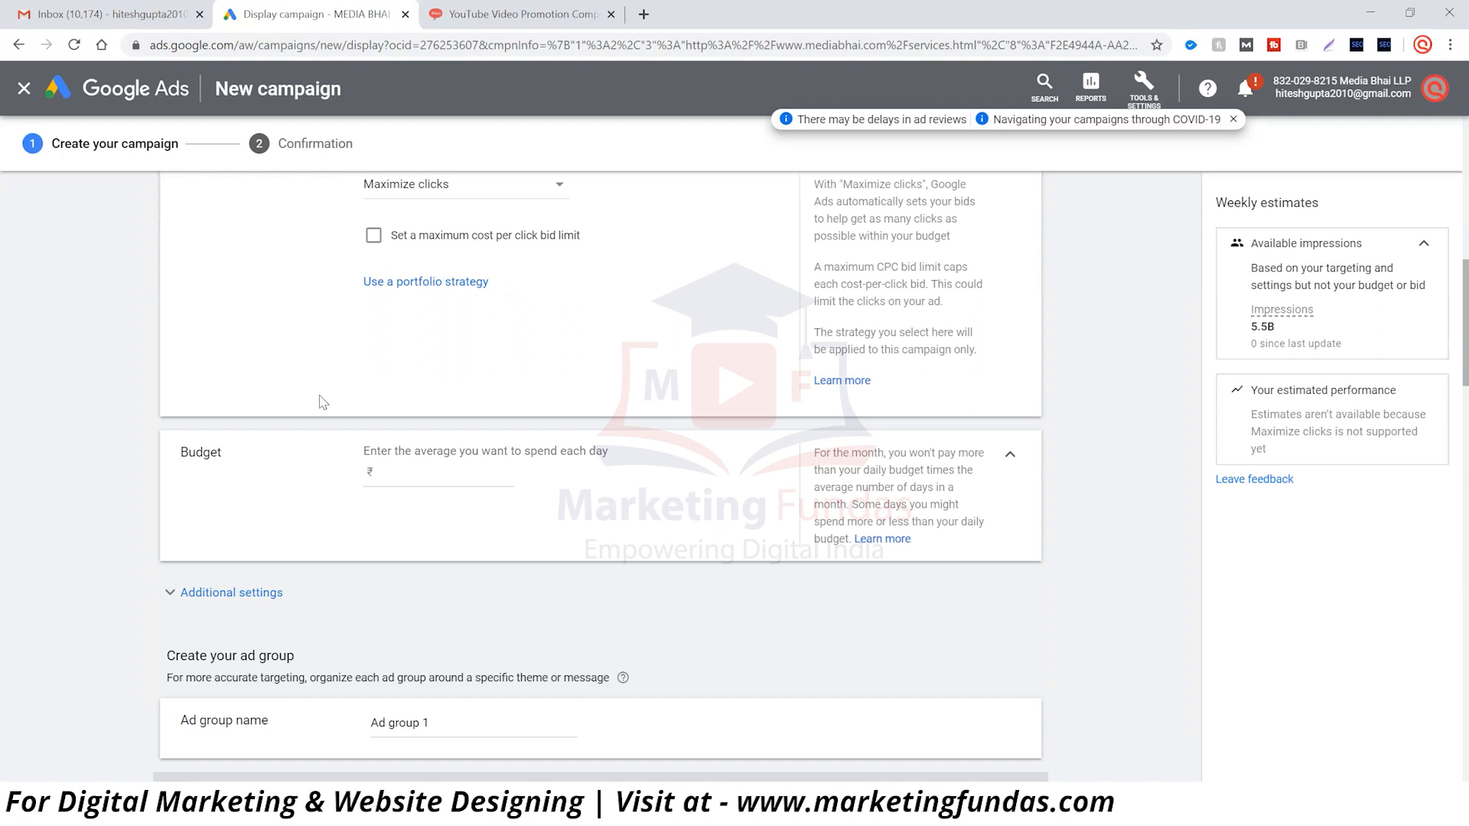
{"action": "left_click", "coordinate": [423, 471]}
{"action": "type", "text": "500"}
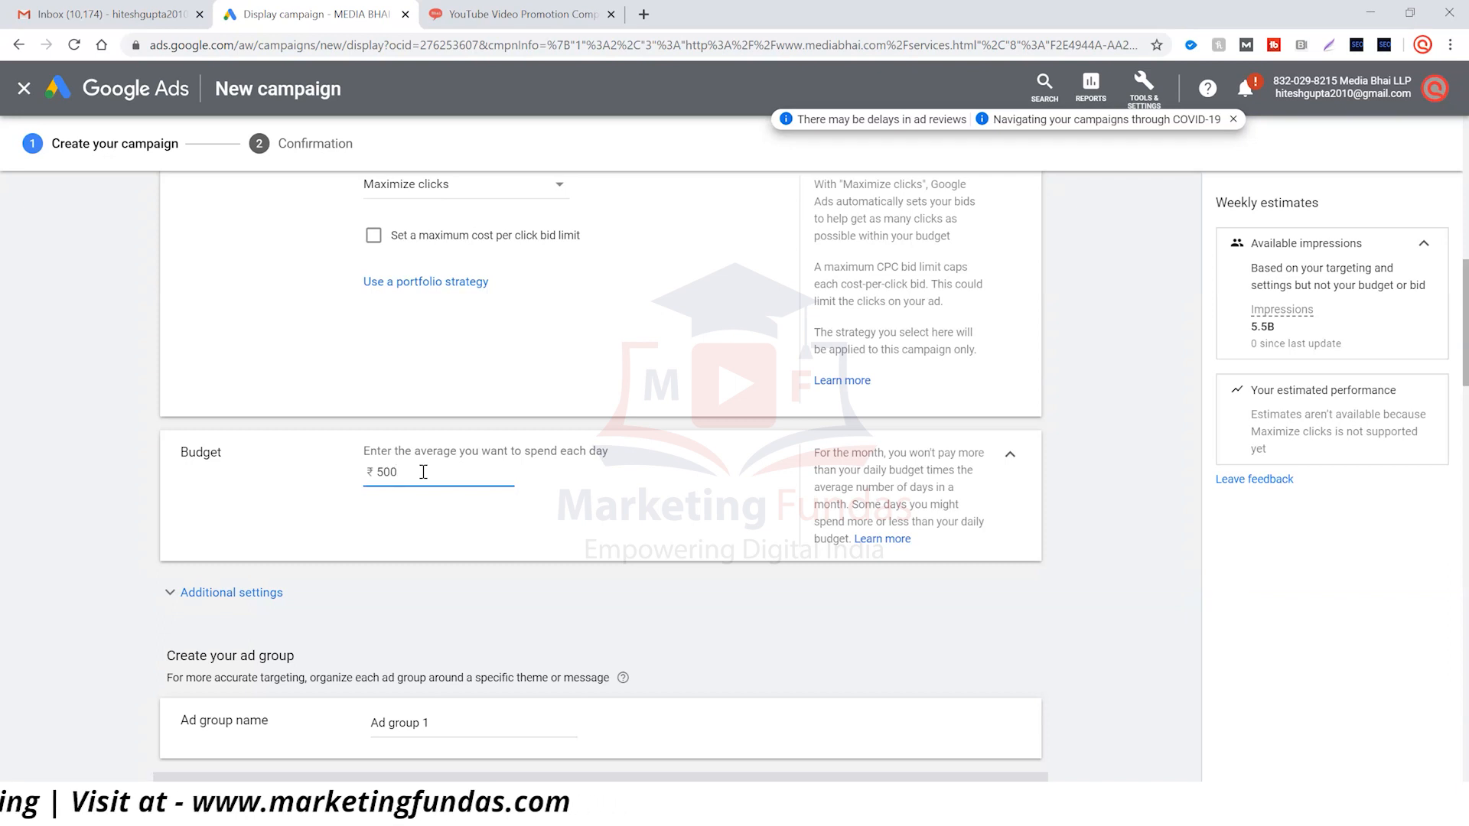
Step: Expand the additional campaign settings below the budget
{"action": "scroll", "coordinate": [302, 463], "scroll_direction": "down", "scroll_amount": 2}
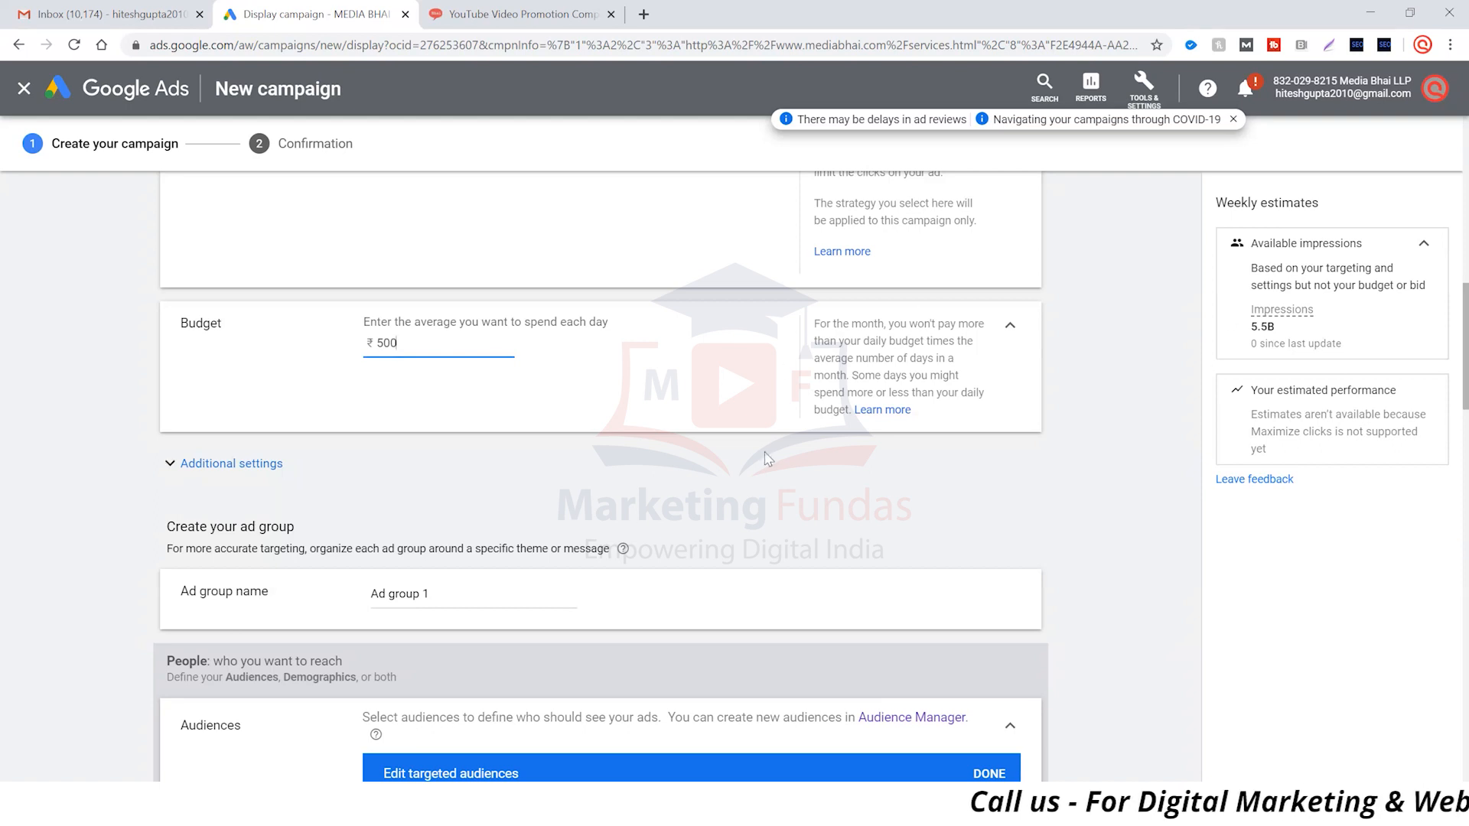
{"action": "scroll", "coordinate": [763, 413], "scroll_direction": "down", "scroll_amount": 2}
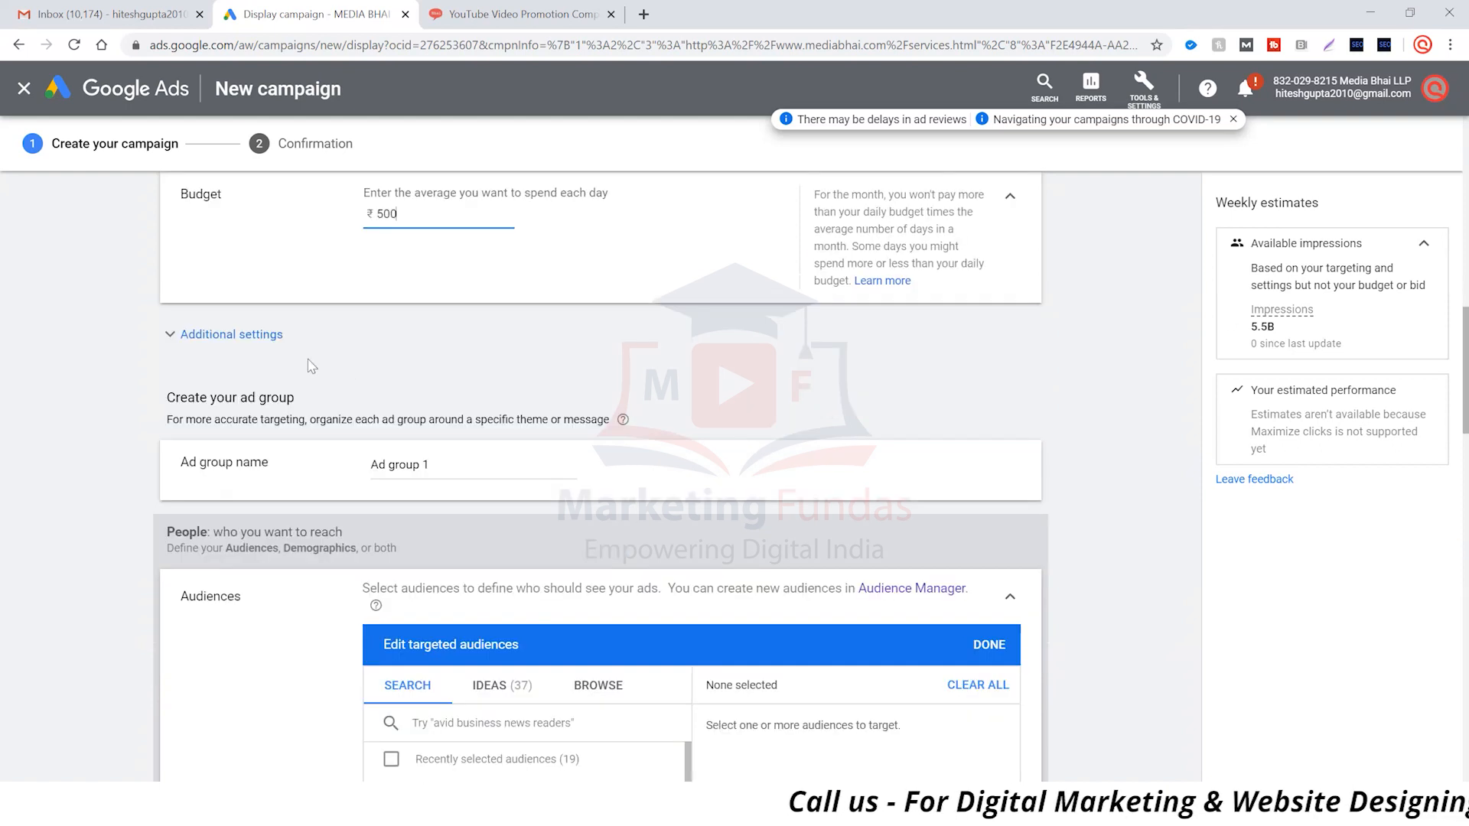
{"action": "left_click", "coordinate": [262, 341]}
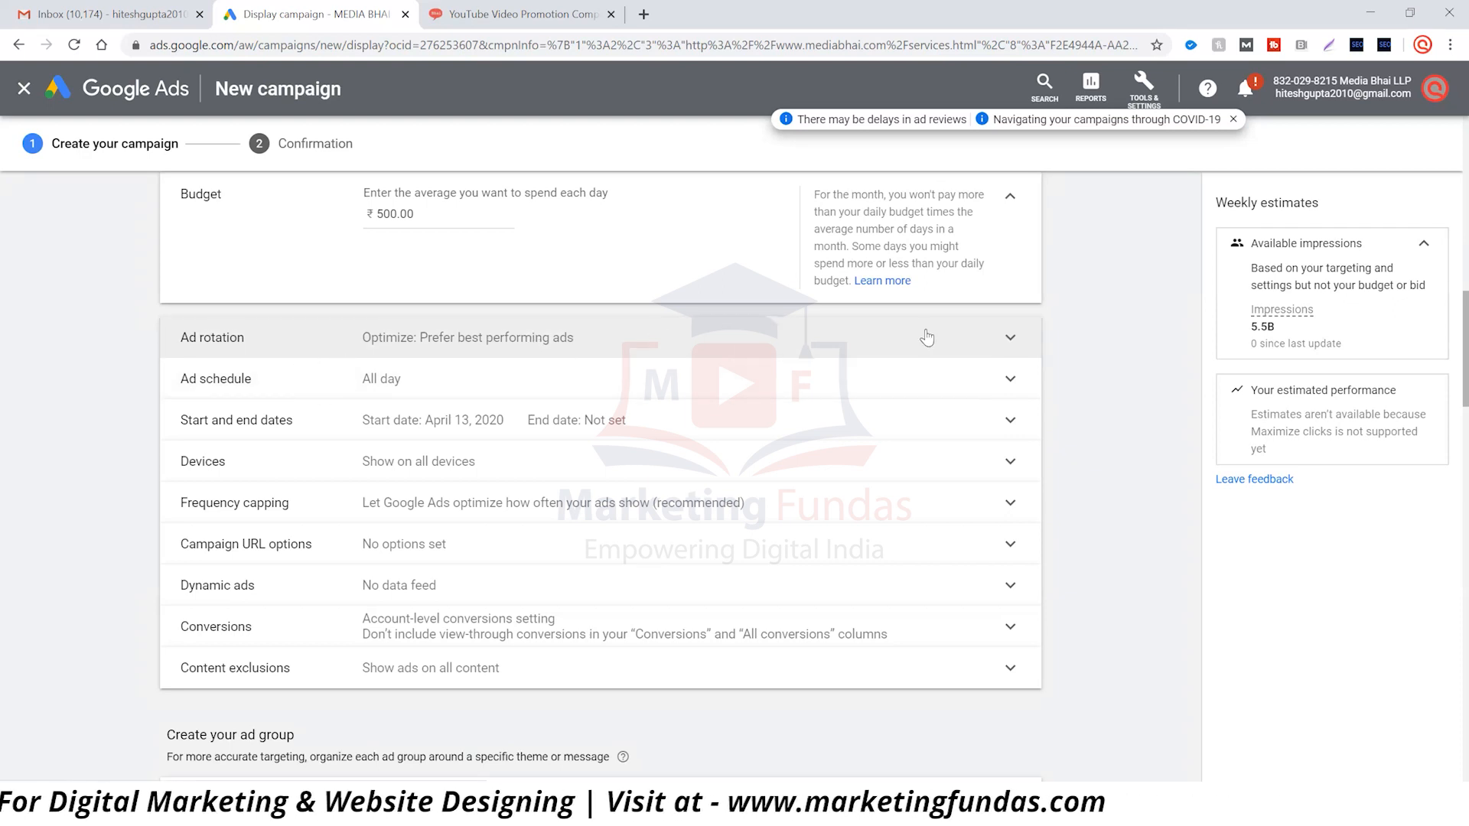
Step: Try the ad rotation option "Do not optimize: Rotate ads indefinitely", then restore "Optimize: Prefer best performing ads" and collapse the section
{"action": "left_click", "coordinate": [868, 336]}
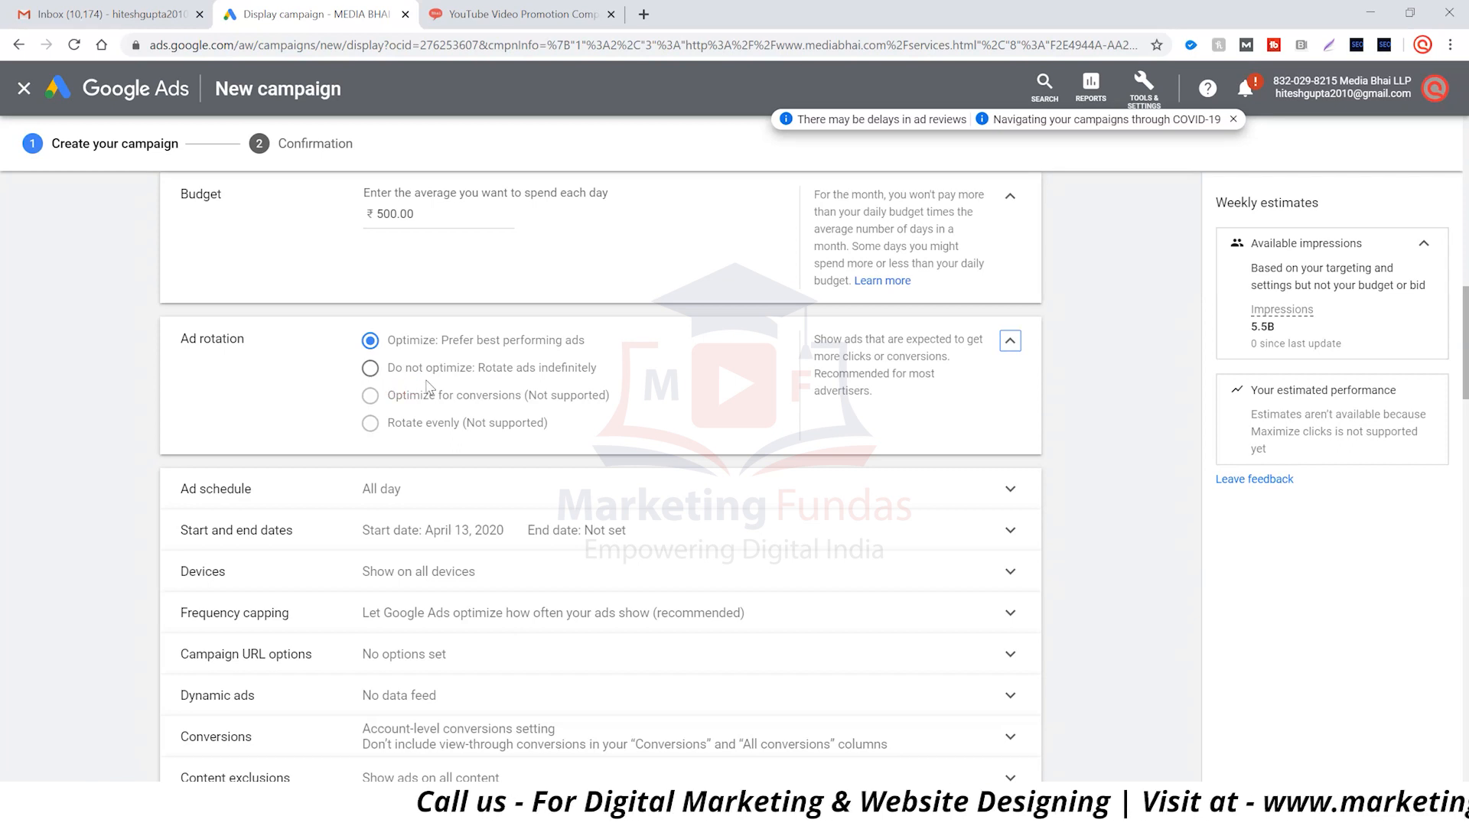
{"action": "left_click", "coordinate": [370, 369]}
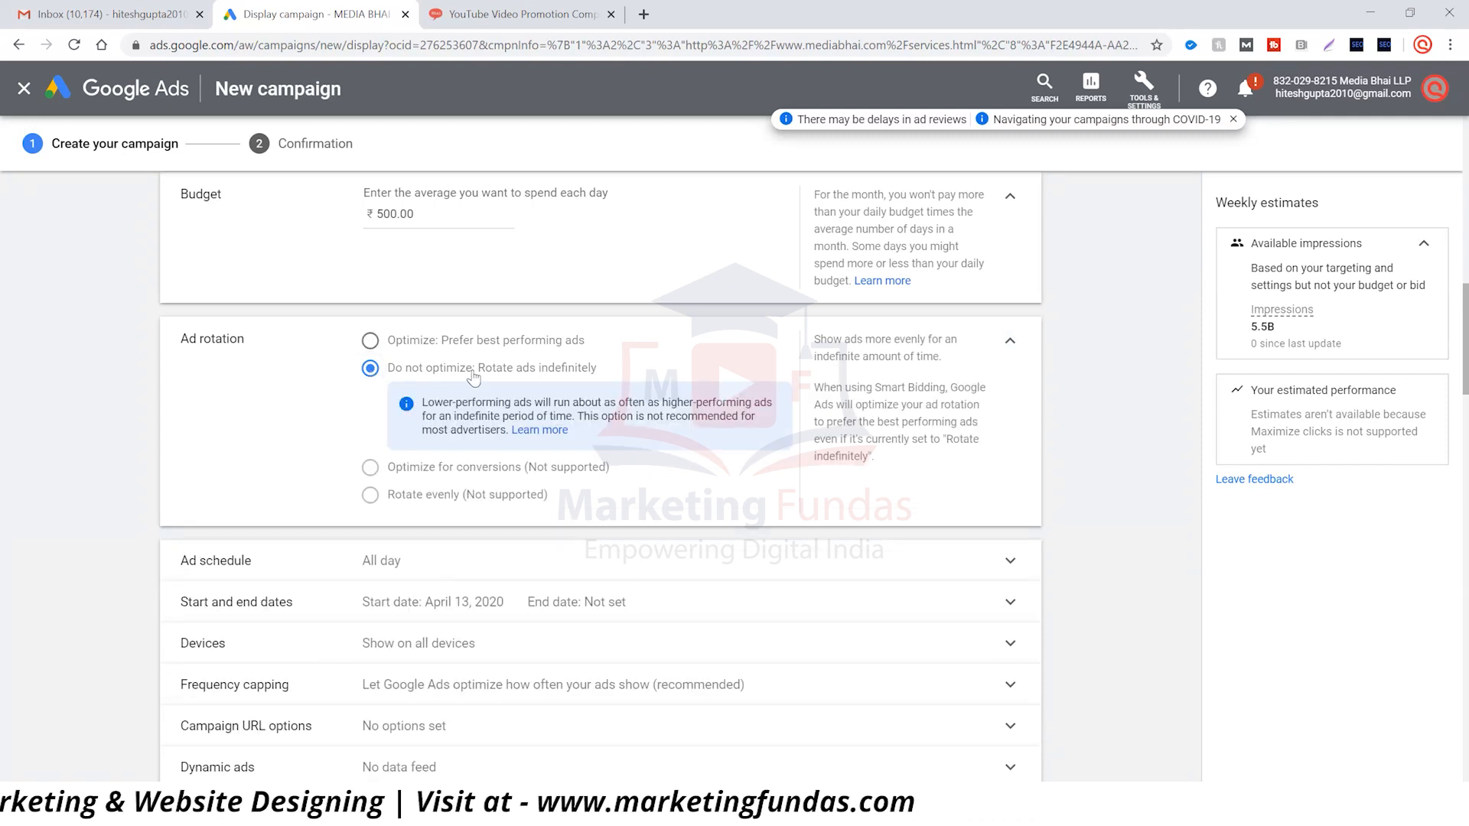
{"action": "left_click", "coordinate": [370, 341]}
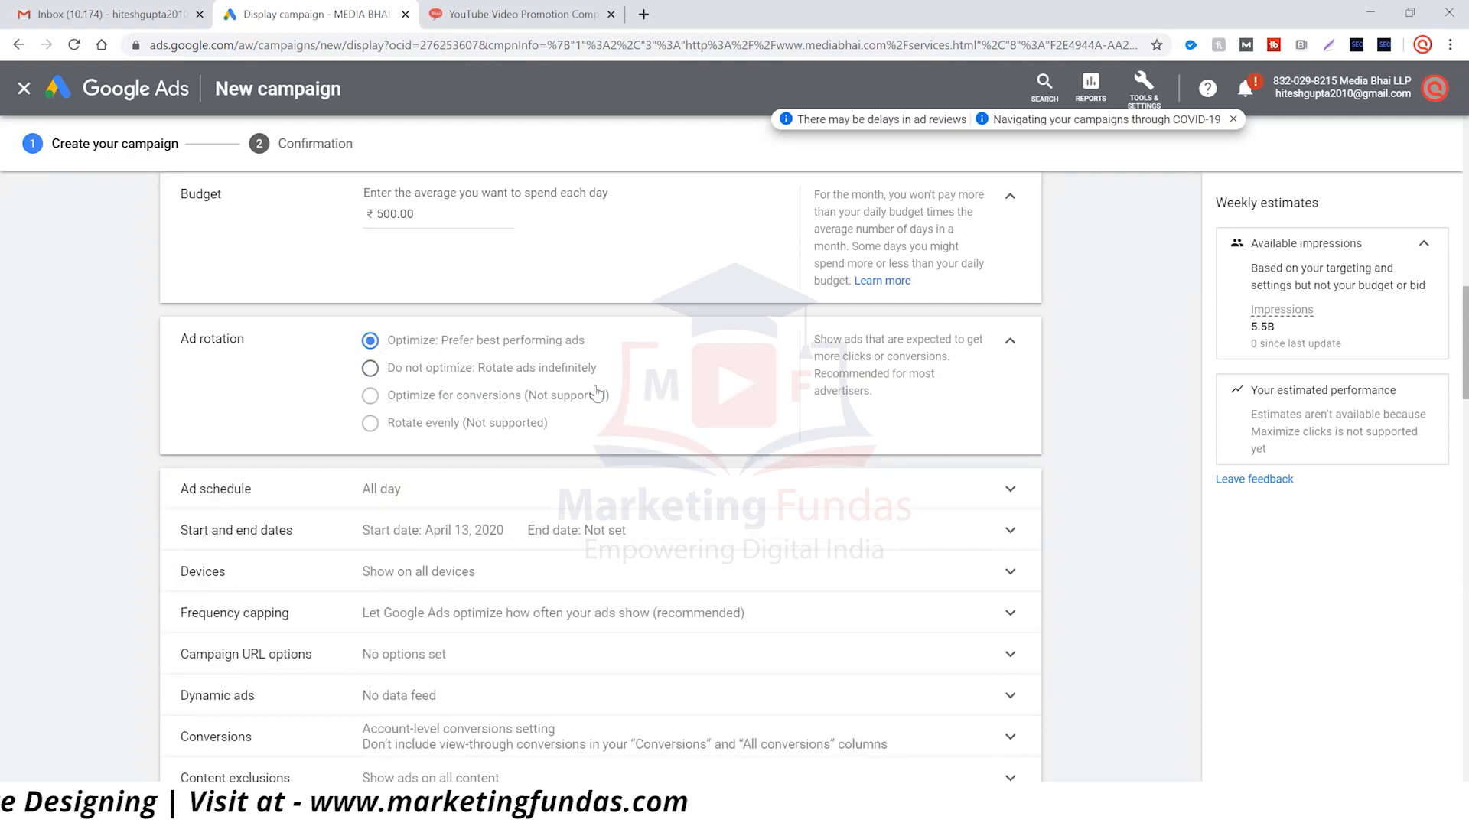
{"action": "left_click", "coordinate": [1011, 337]}
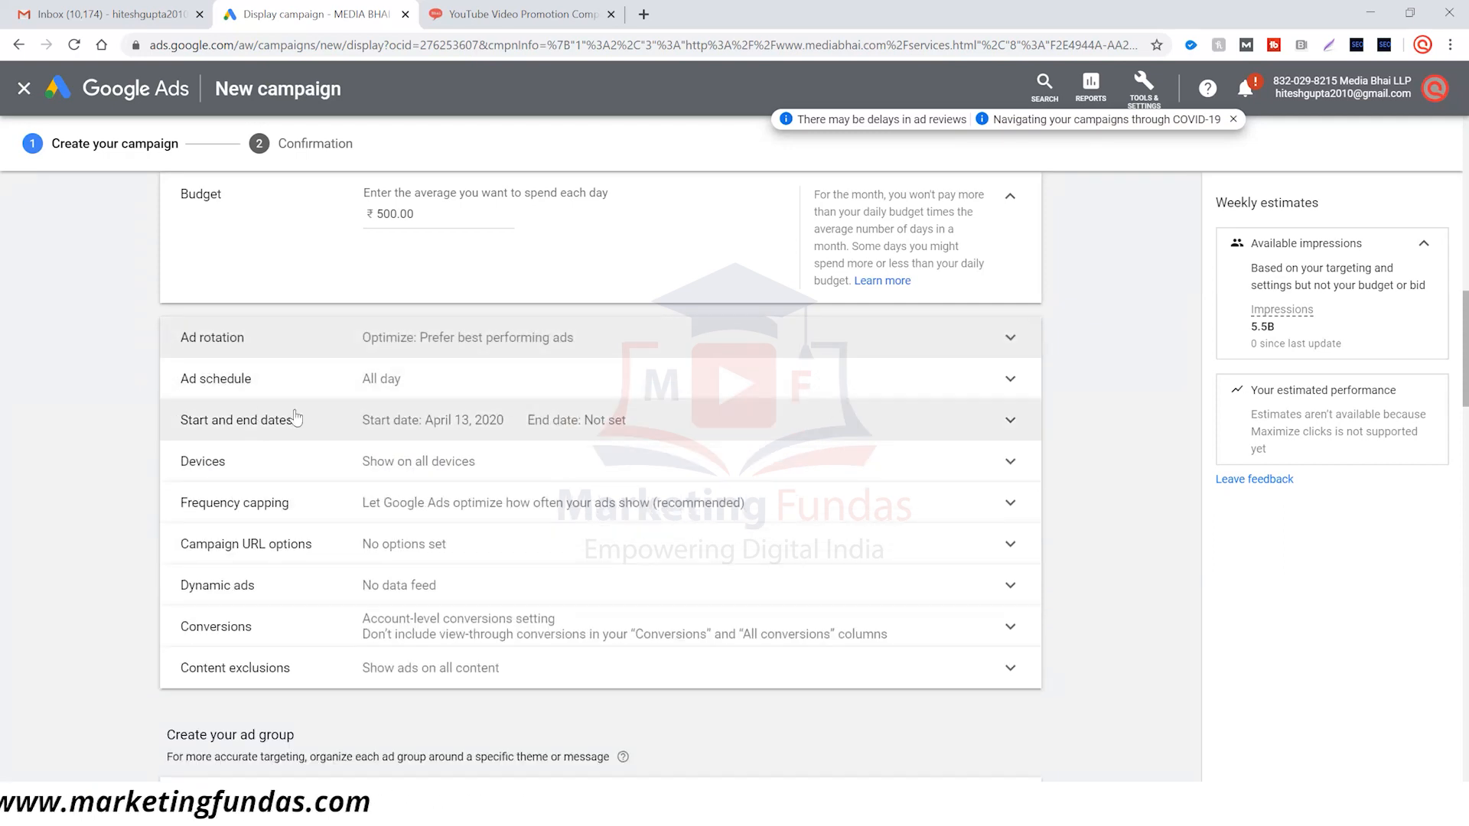
Step: Review the day and time choices in the ad schedule and the start and end date options, collapsing each section
{"action": "left_click", "coordinate": [860, 378]}
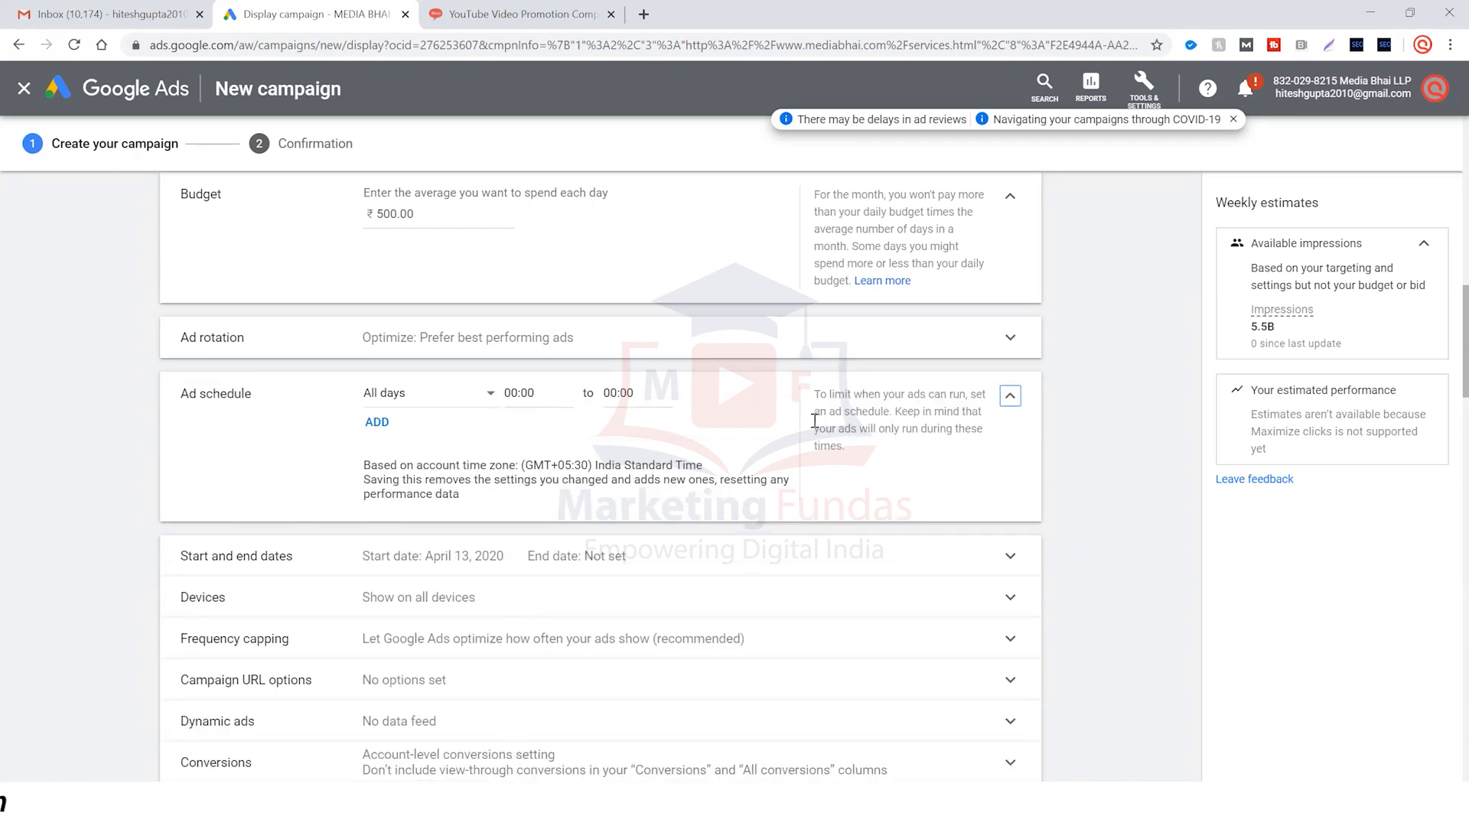
{"action": "left_click", "coordinate": [439, 396]}
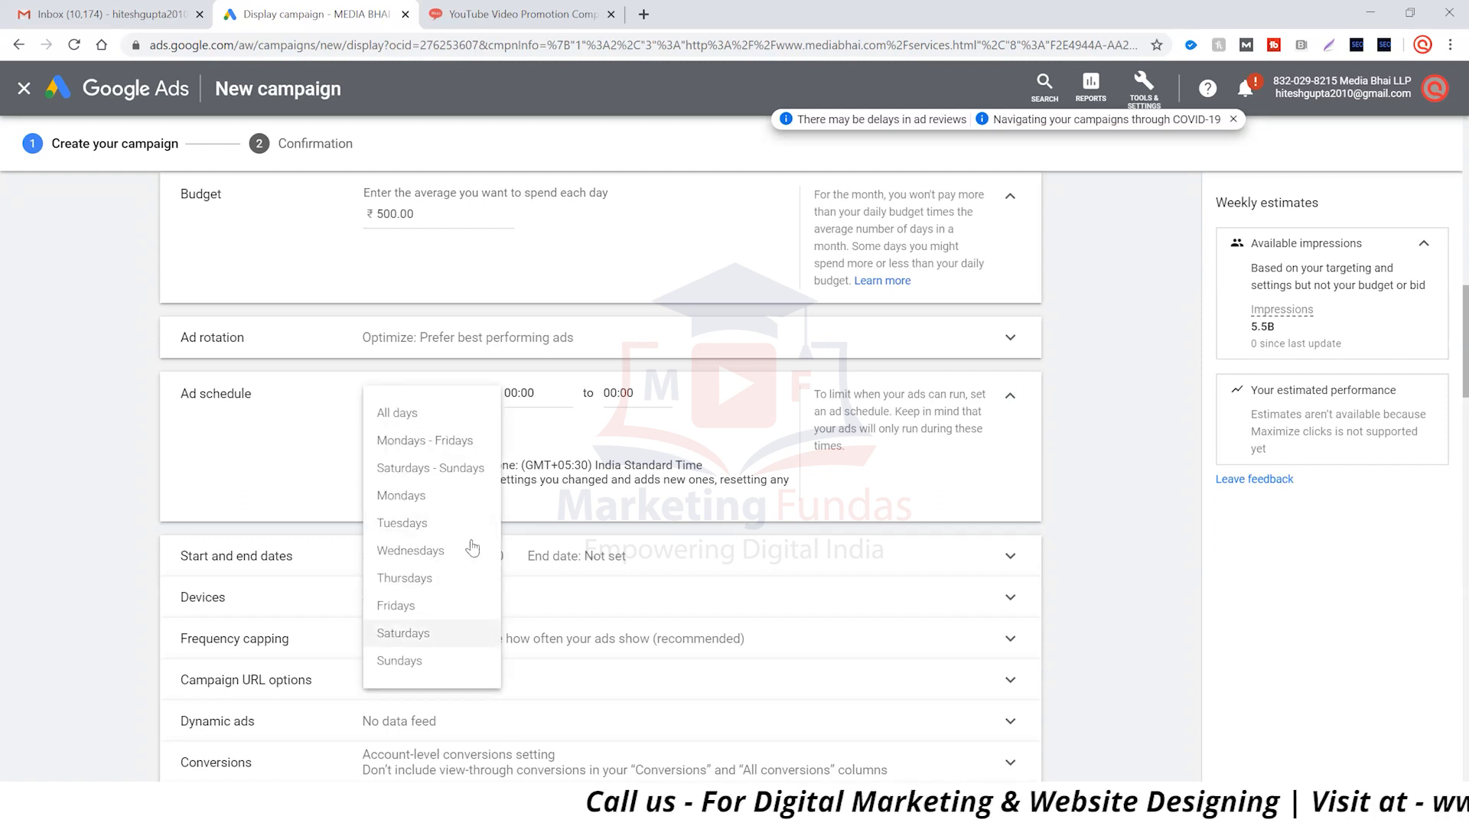
{"action": "left_click", "coordinate": [545, 395]}
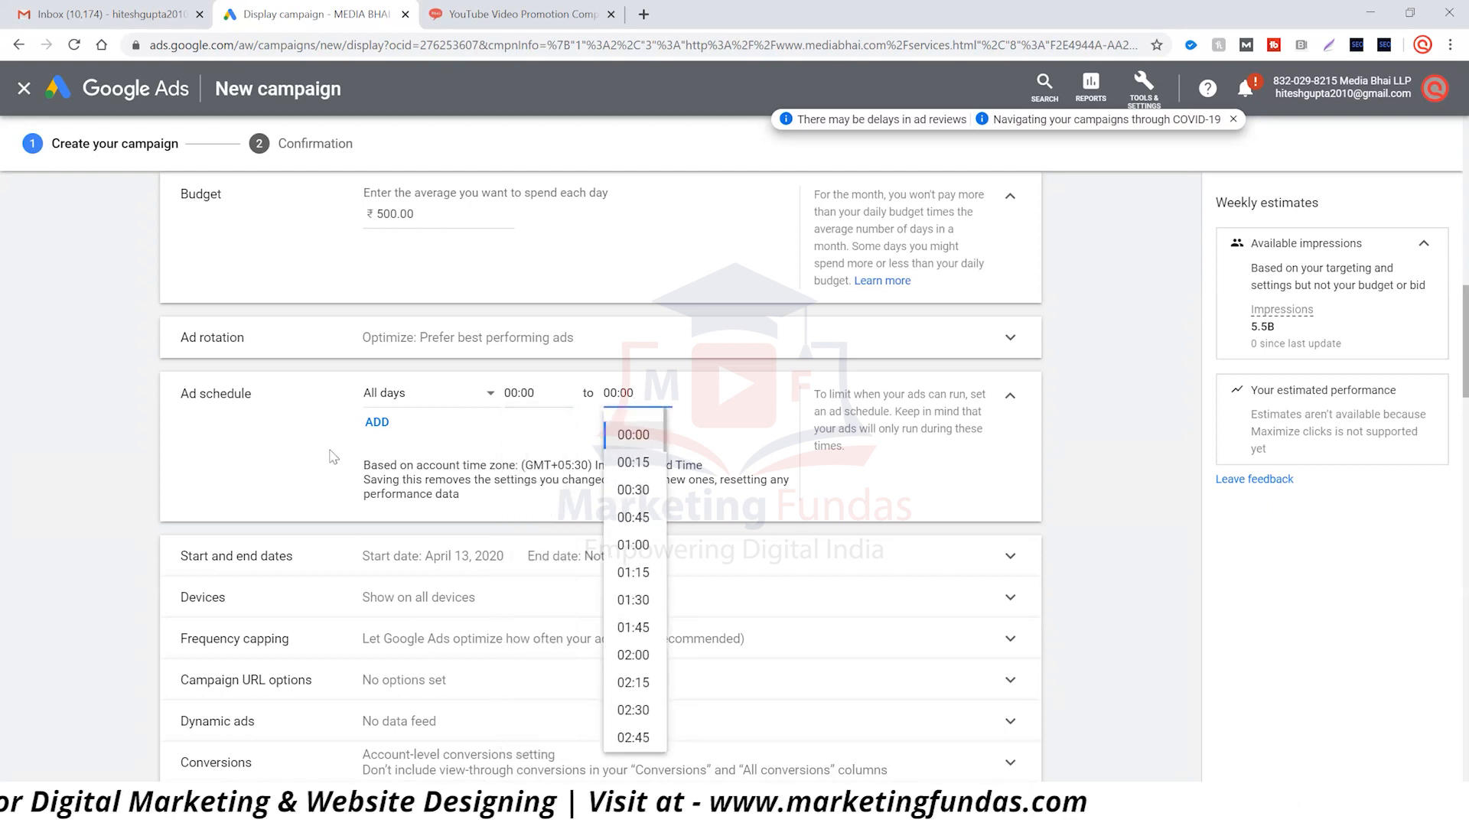
{"action": "left_click", "coordinate": [216, 423]}
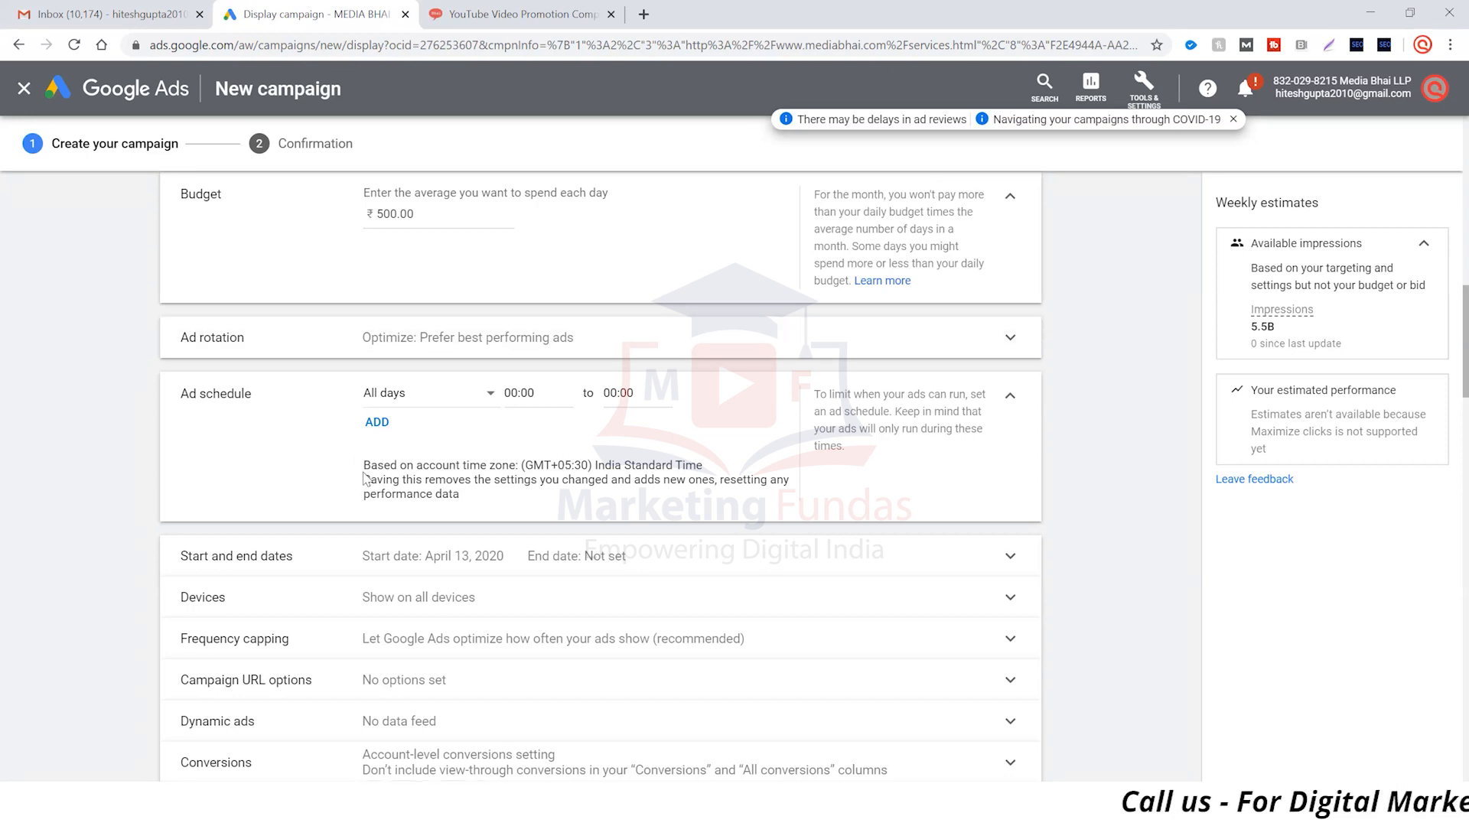
{"action": "left_click", "coordinate": [1009, 392]}
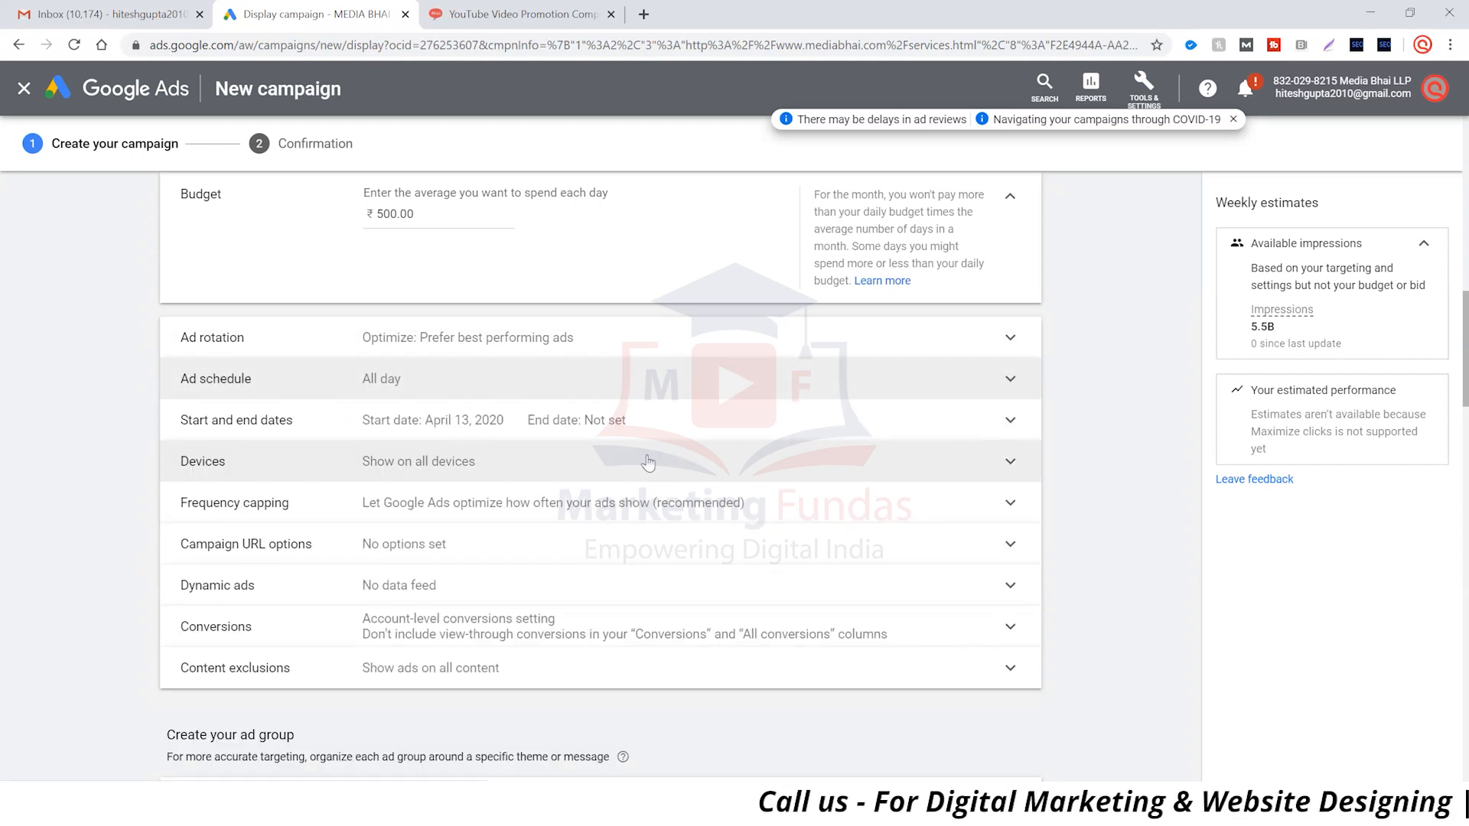
{"action": "left_click", "coordinate": [485, 423]}
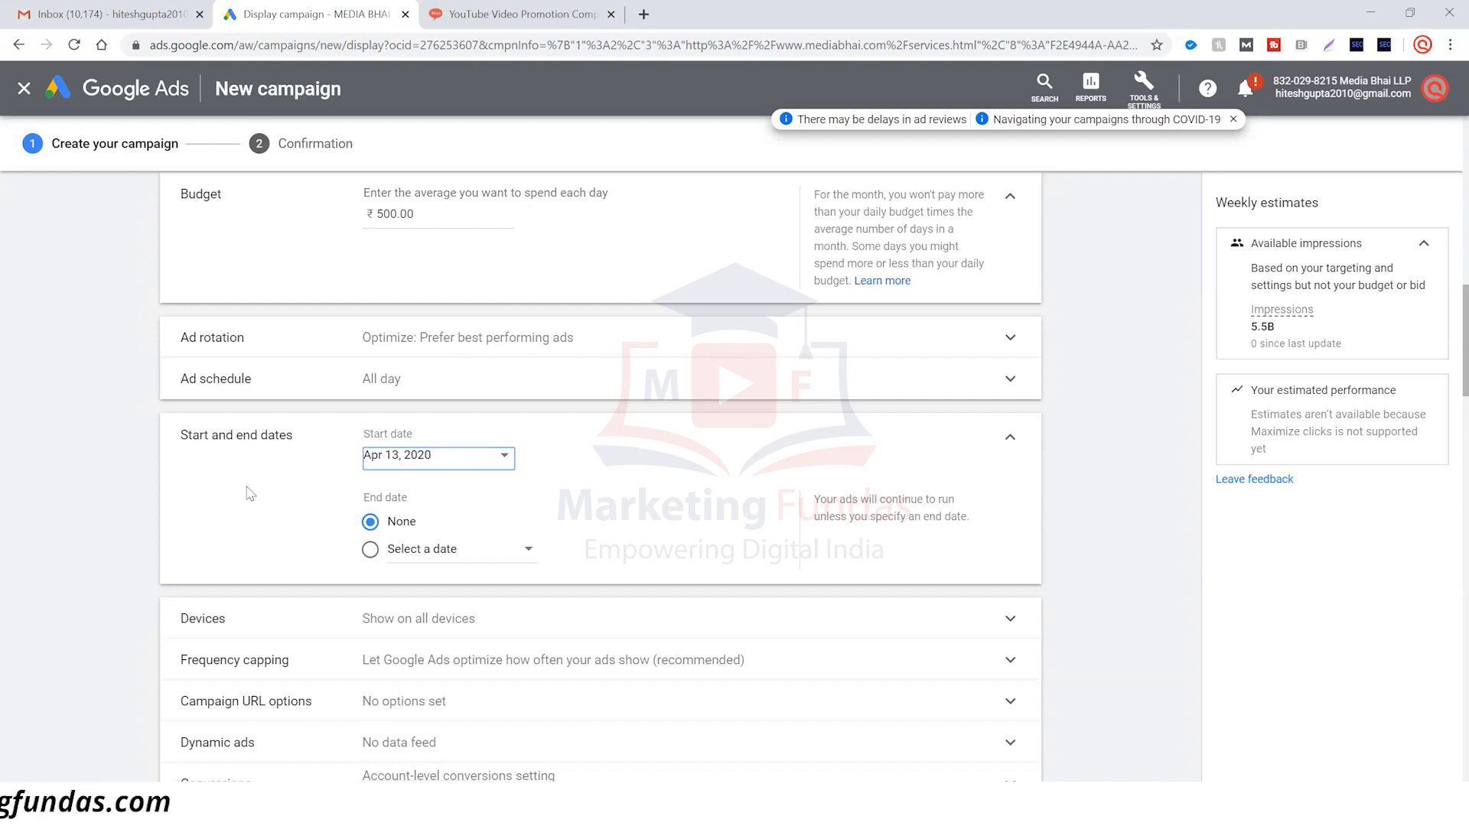
{"action": "left_click", "coordinate": [1006, 444]}
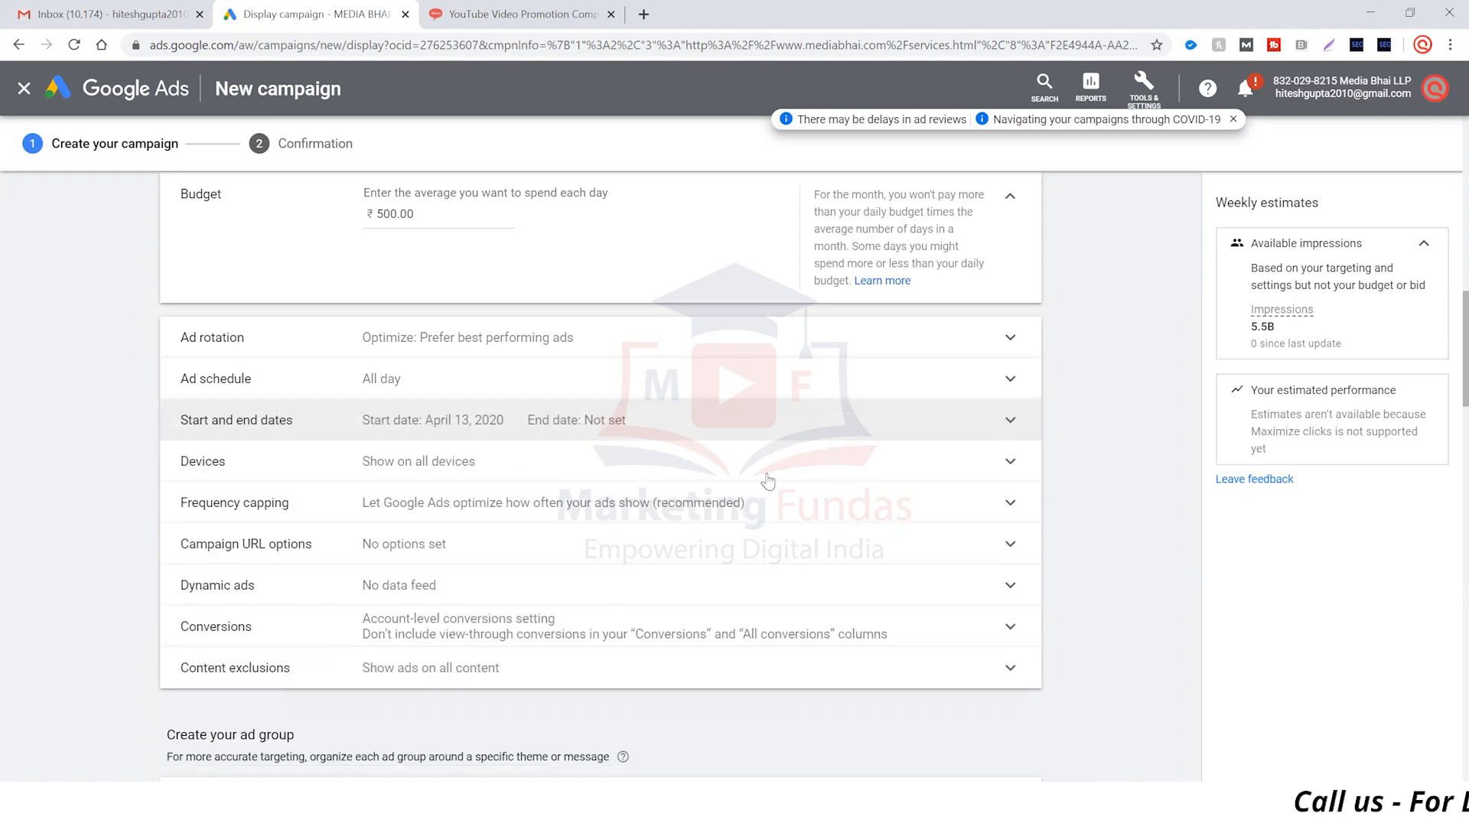
Step: Try specific targeting for devices to review its options, then return the campaign to Show on all devices
{"action": "left_click", "coordinate": [567, 479]}
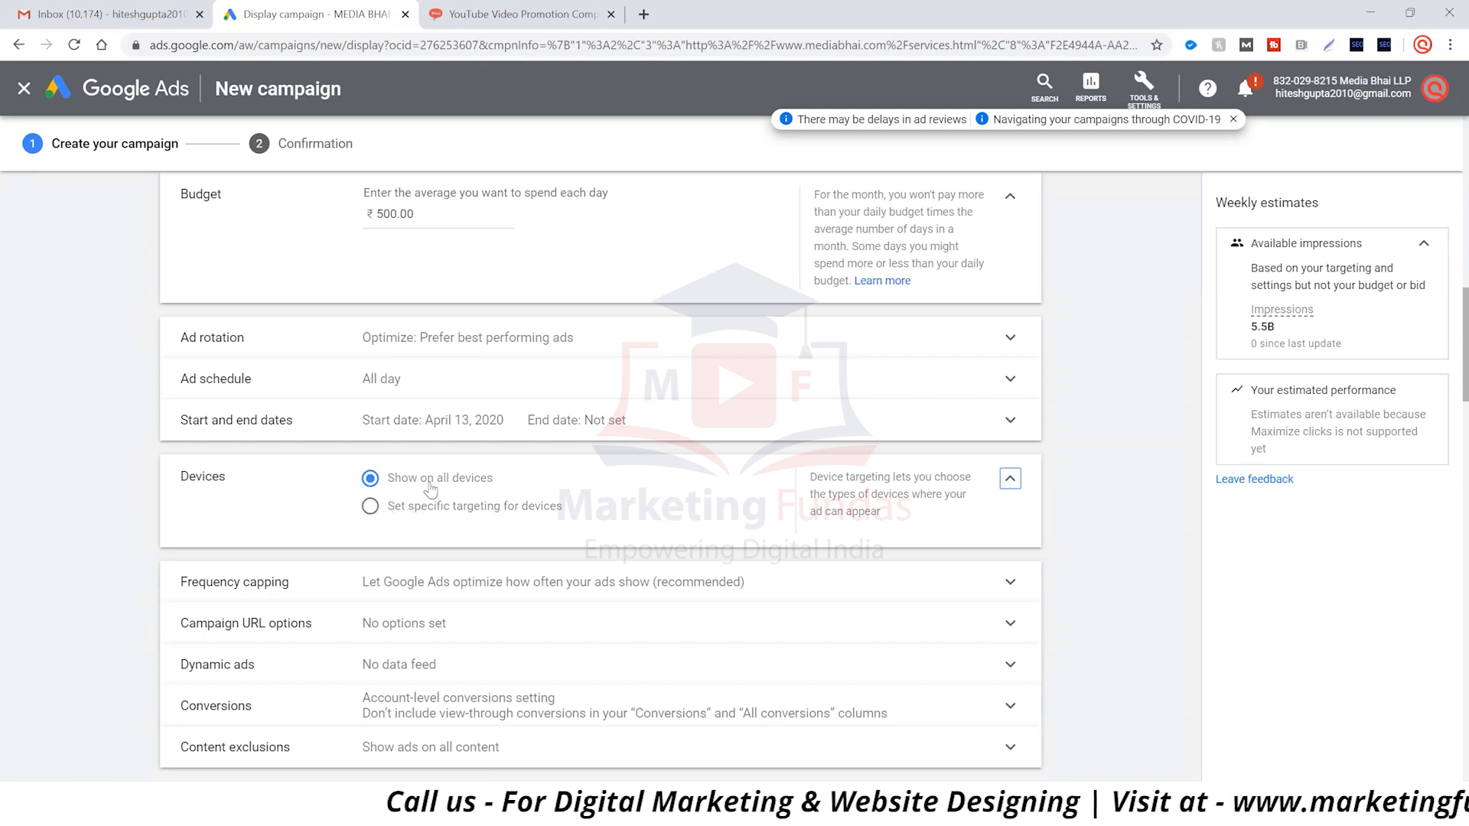
{"action": "left_click", "coordinate": [370, 507]}
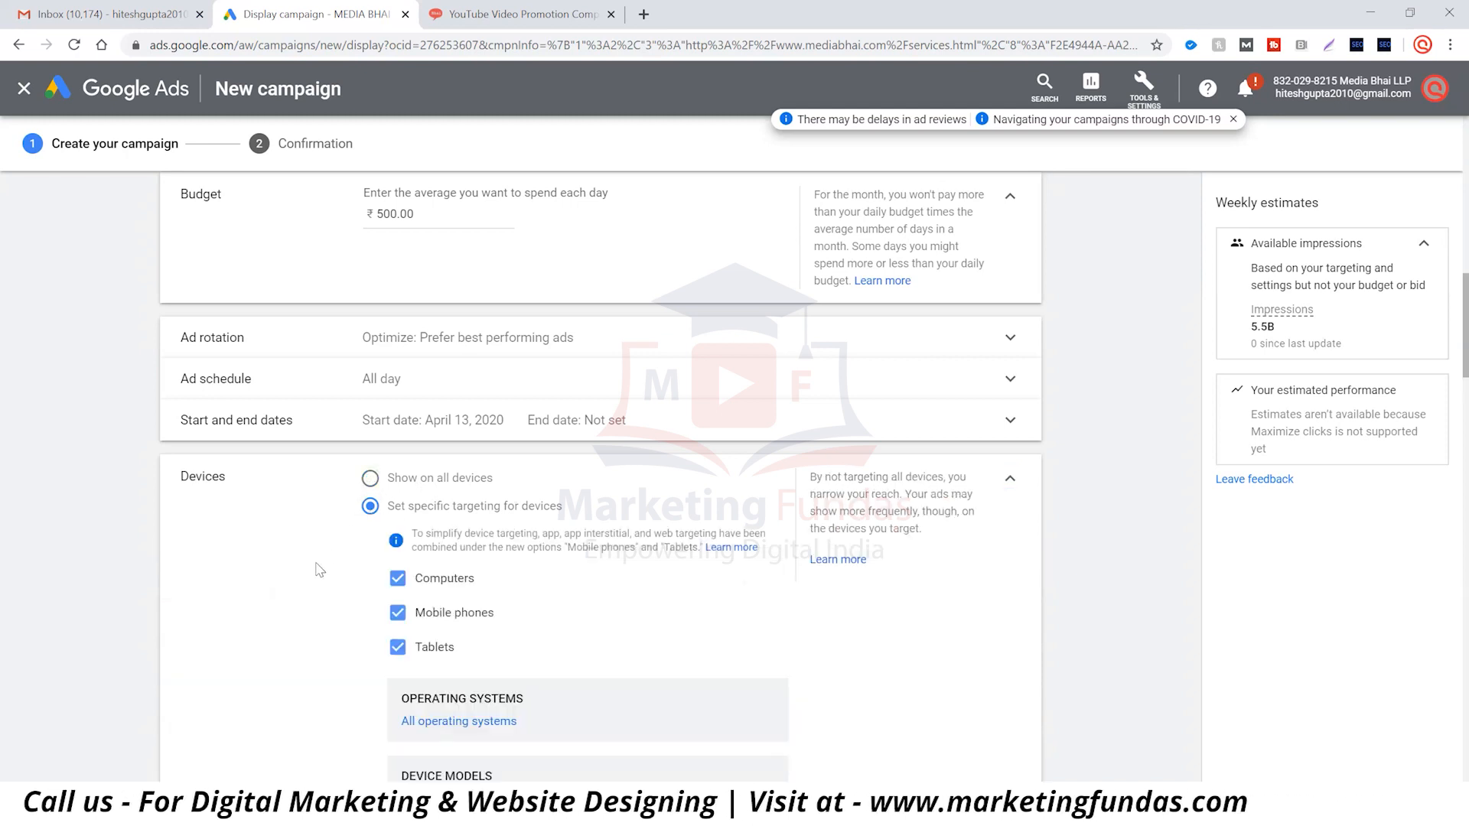
{"action": "scroll", "coordinate": [319, 569], "scroll_direction": "down", "scroll_amount": 2}
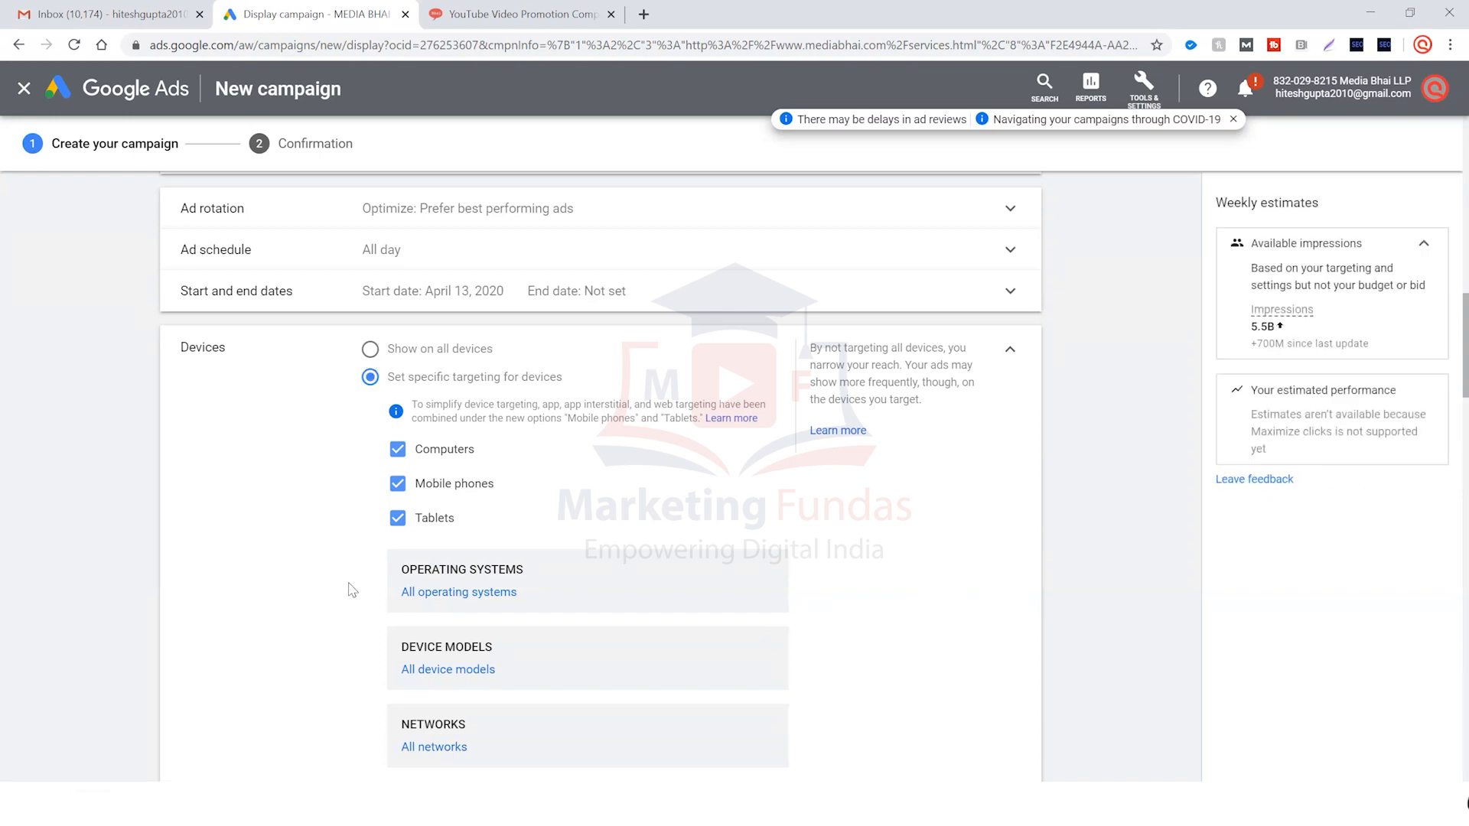
{"action": "left_click", "coordinate": [370, 349]}
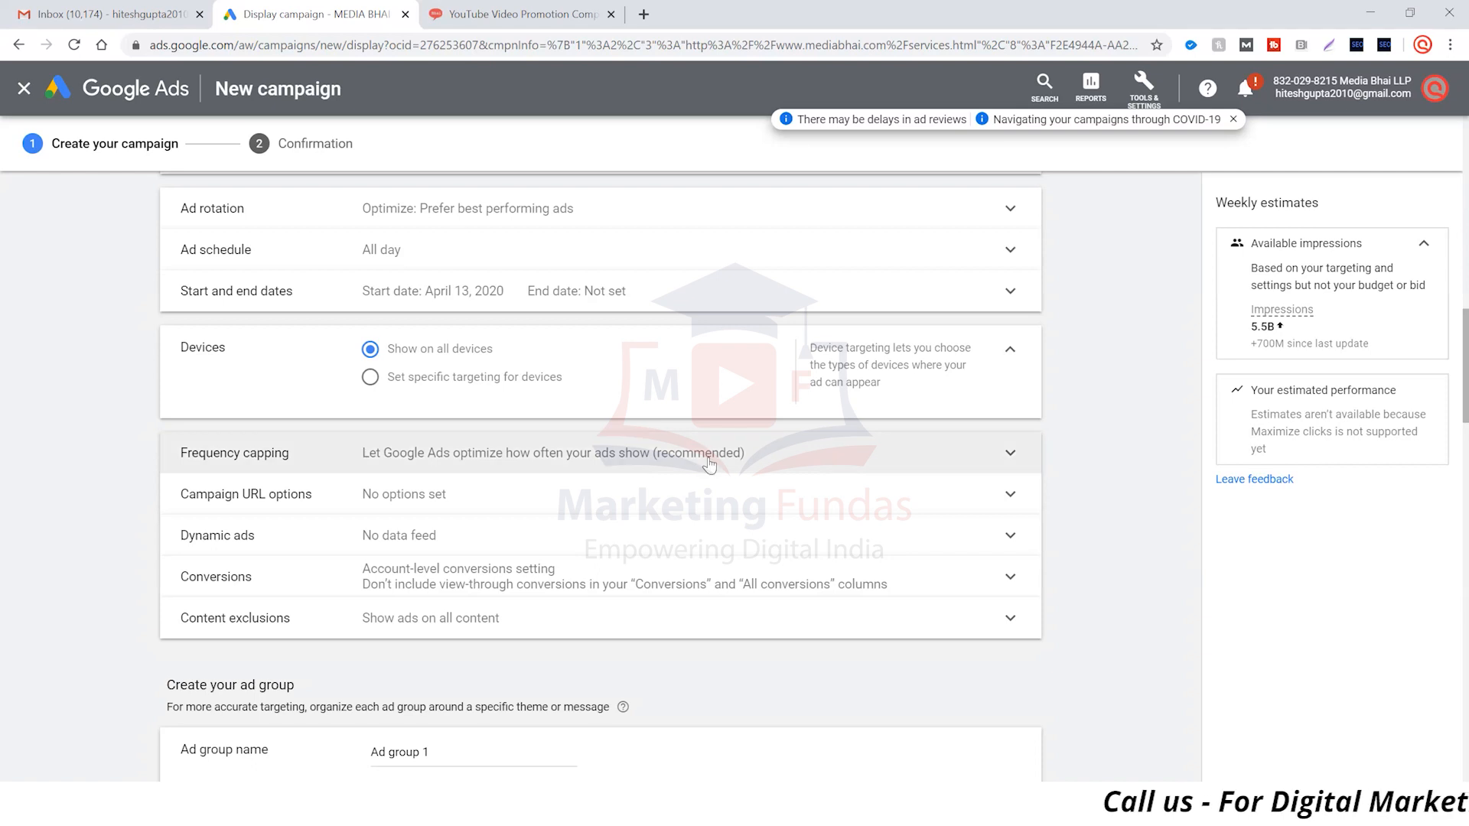
Step: Try a frequency cap of 5 impressions per day for the whole campaign, then switch back to letting Google Ads optimize ad frequency
{"action": "scroll", "coordinate": [522, 333], "scroll_direction": "down", "scroll_amount": 2}
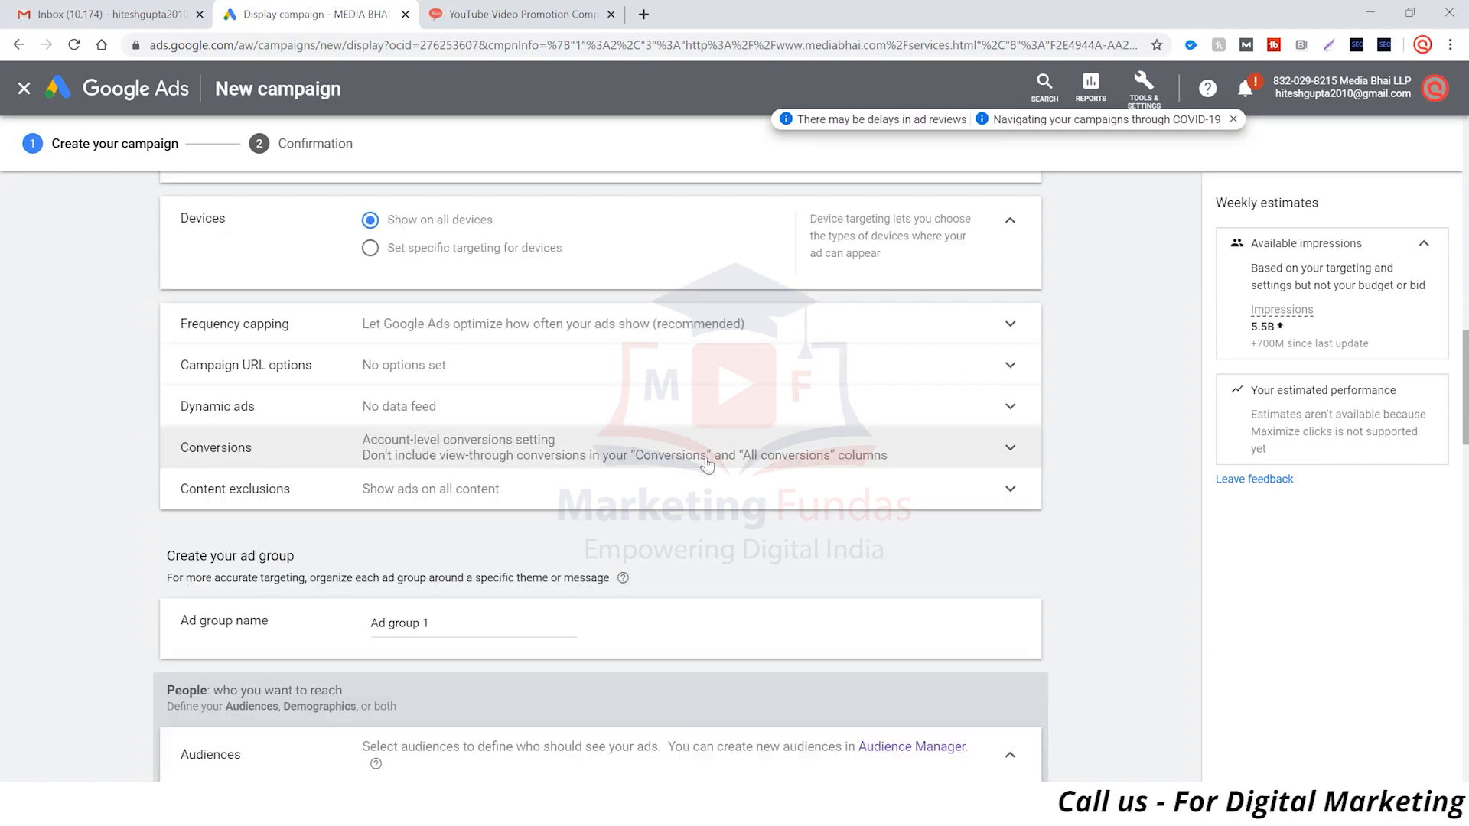
{"action": "left_click", "coordinate": [609, 334]}
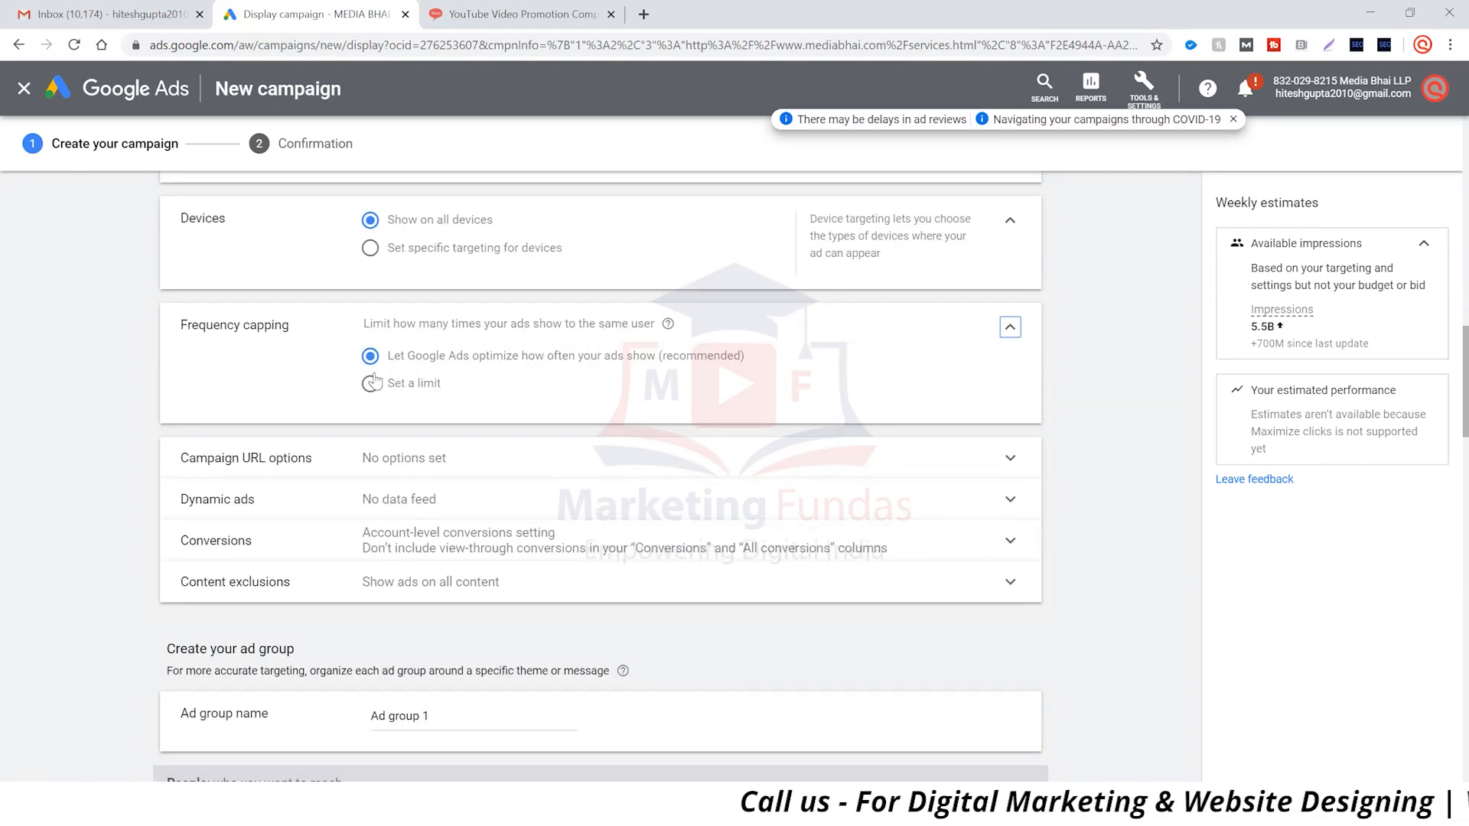
{"action": "left_click", "coordinate": [370, 385]}
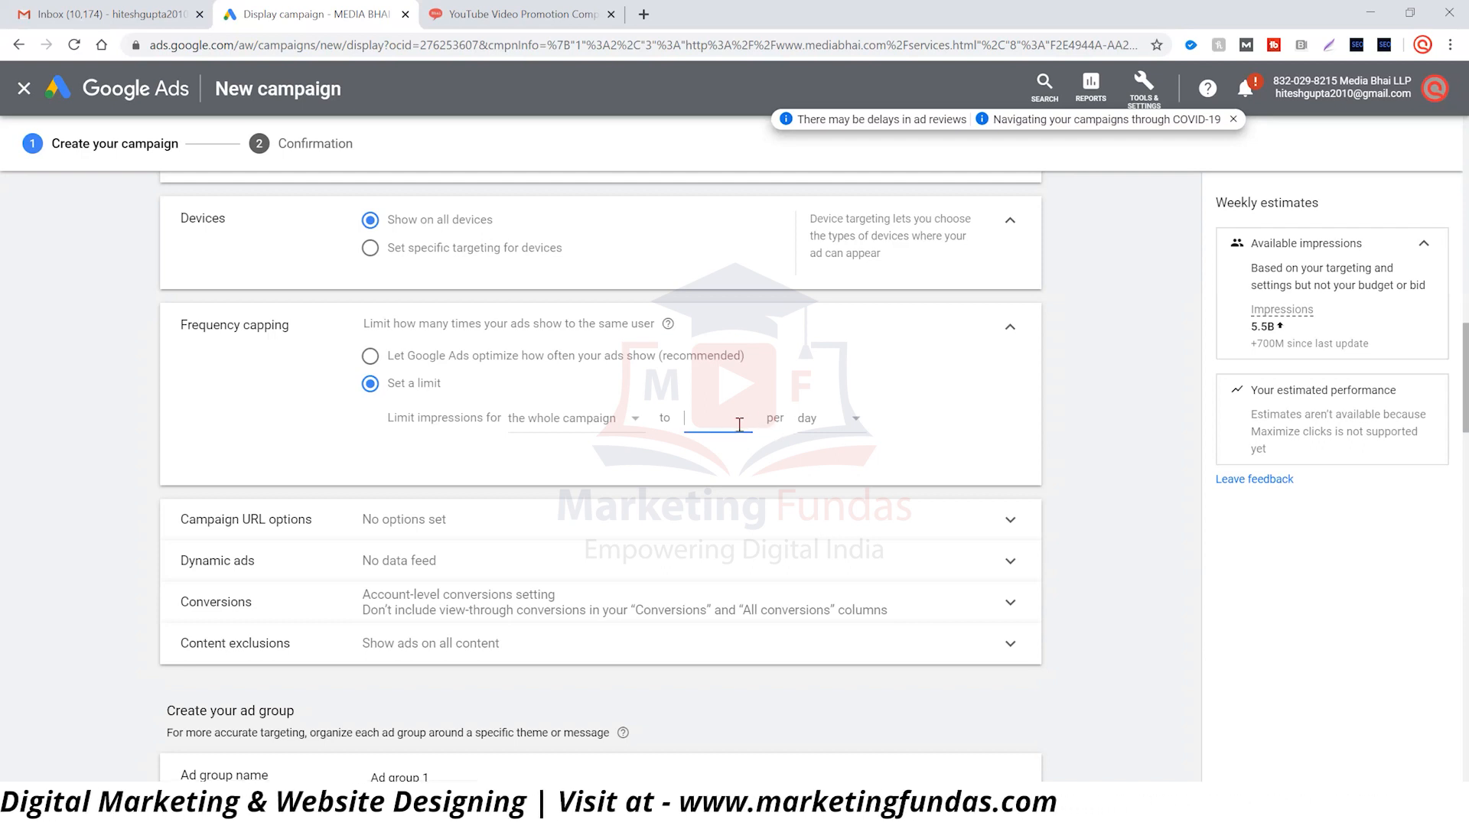
{"action": "type", "text": "5"}
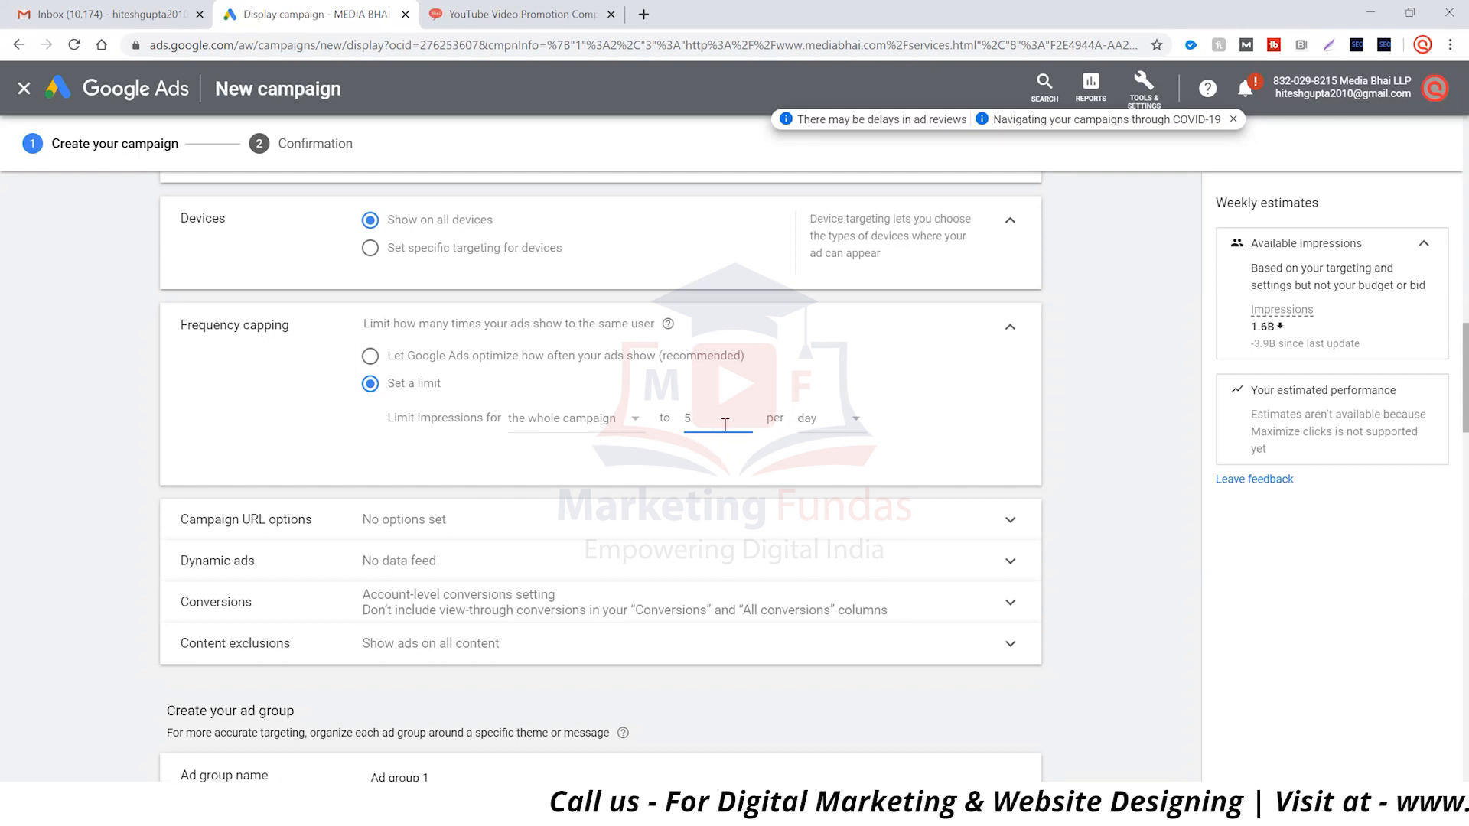
{"action": "key", "text": "BackSpace"}
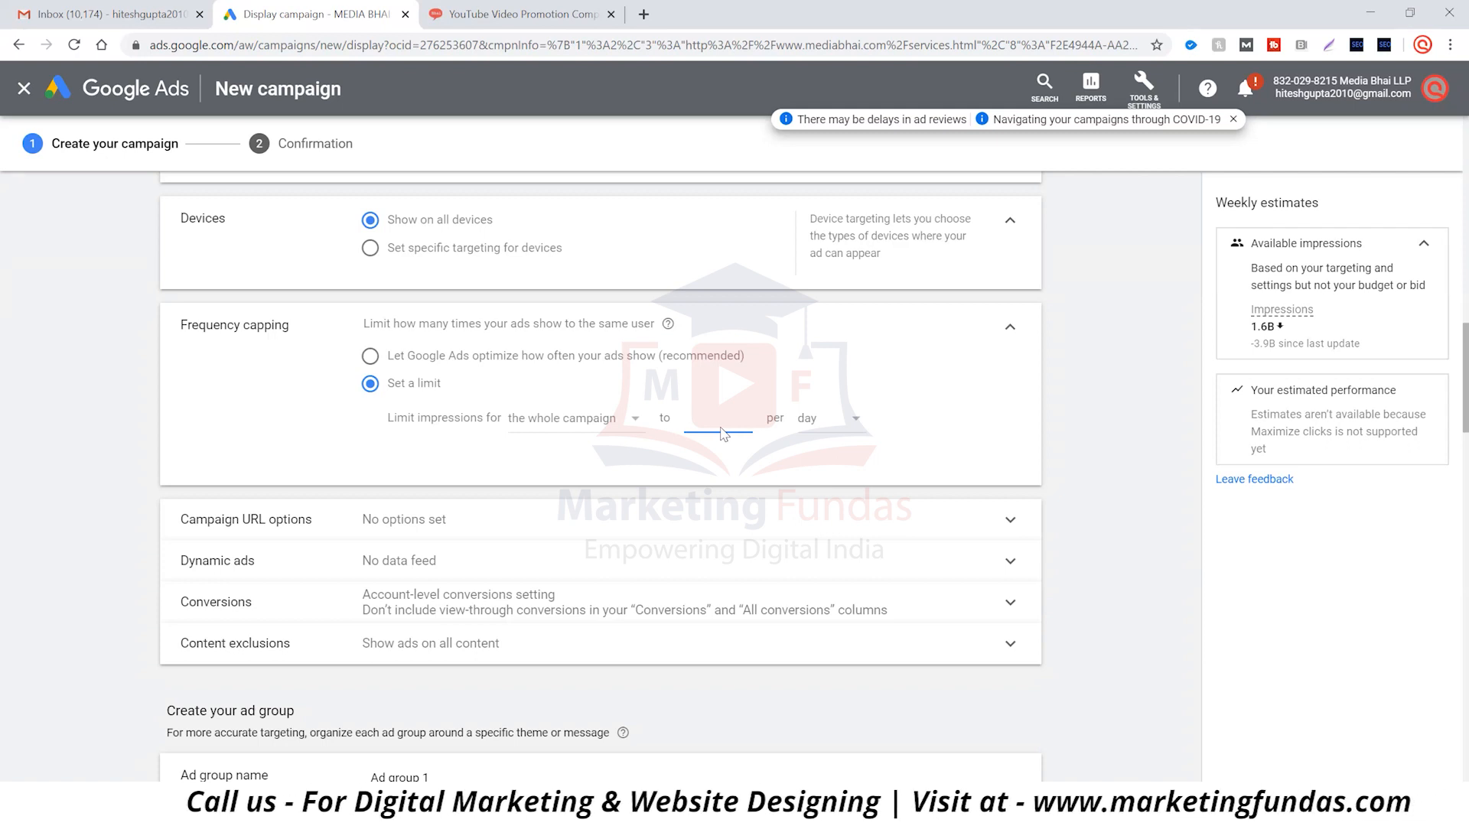
{"action": "left_click", "coordinate": [371, 357]}
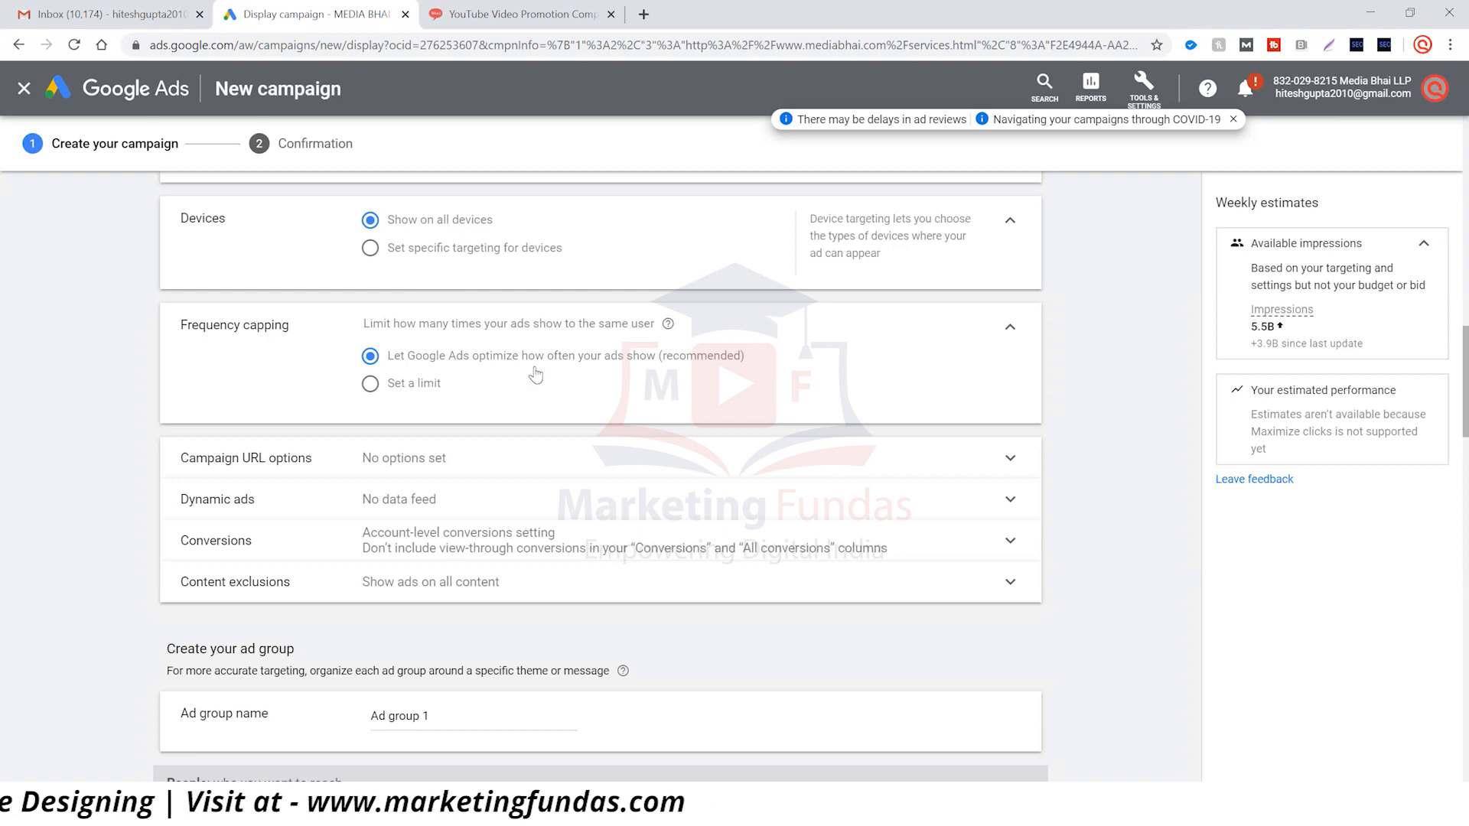
Step: Review the campaign URL options and the dynamic ads data feed setting, collapsing each section
{"action": "scroll", "coordinate": [536, 374], "scroll_direction": "down", "scroll_amount": 2}
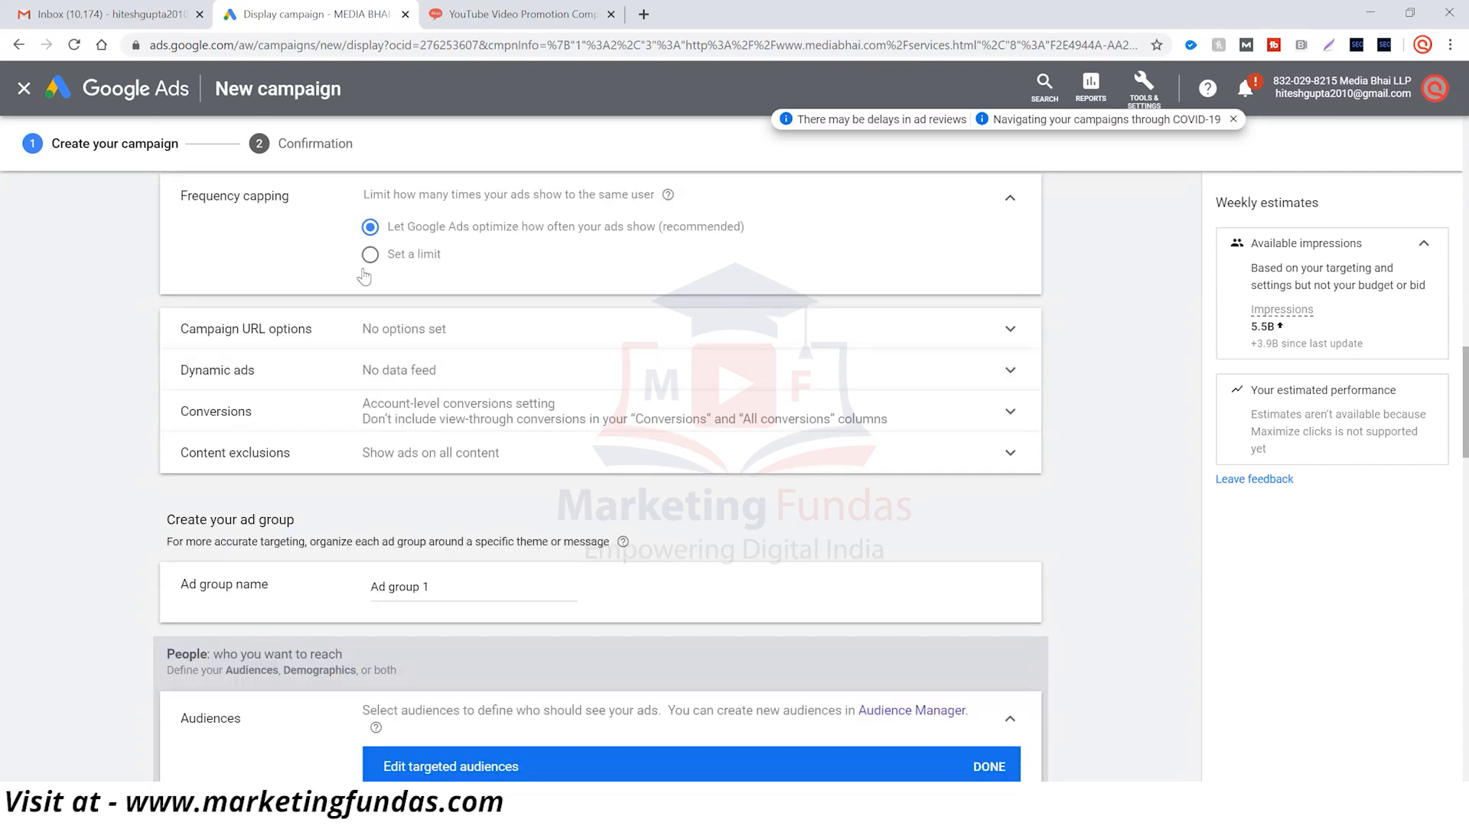
{"action": "left_click", "coordinate": [689, 330]}
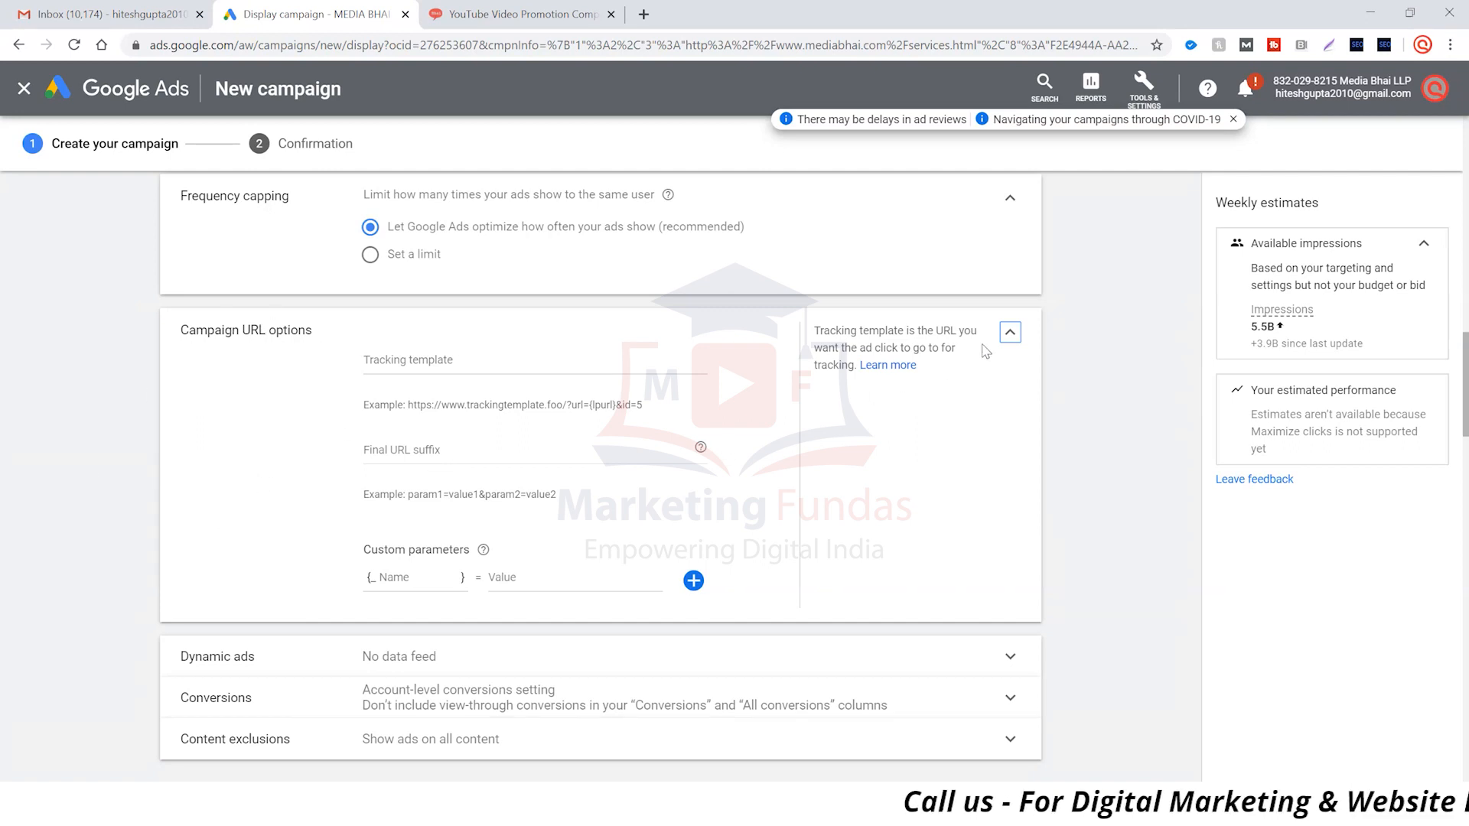
{"action": "left_click", "coordinate": [1009, 334]}
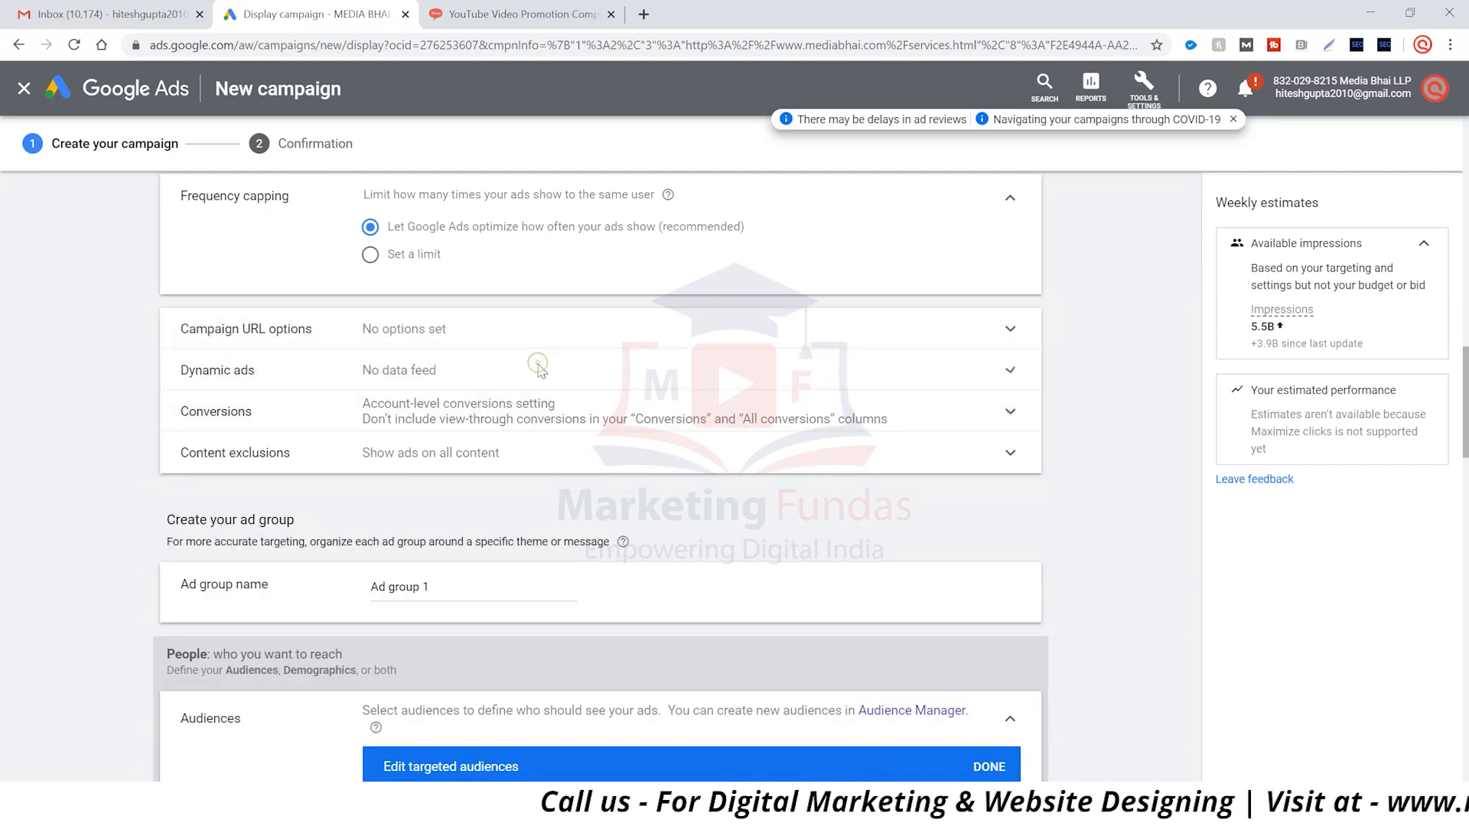
{"action": "left_click", "coordinate": [536, 374]}
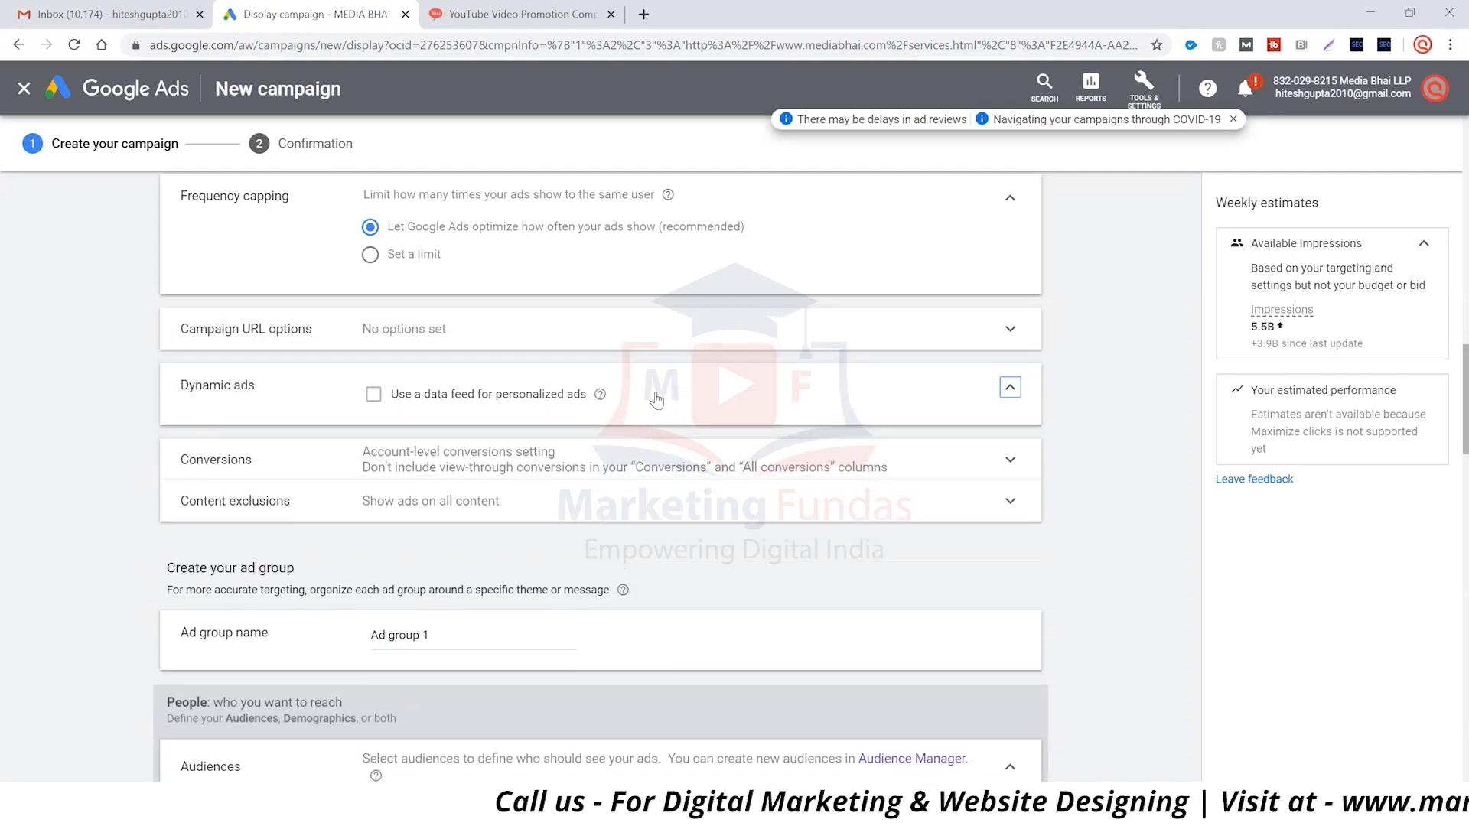
{"action": "left_click", "coordinate": [1009, 387]}
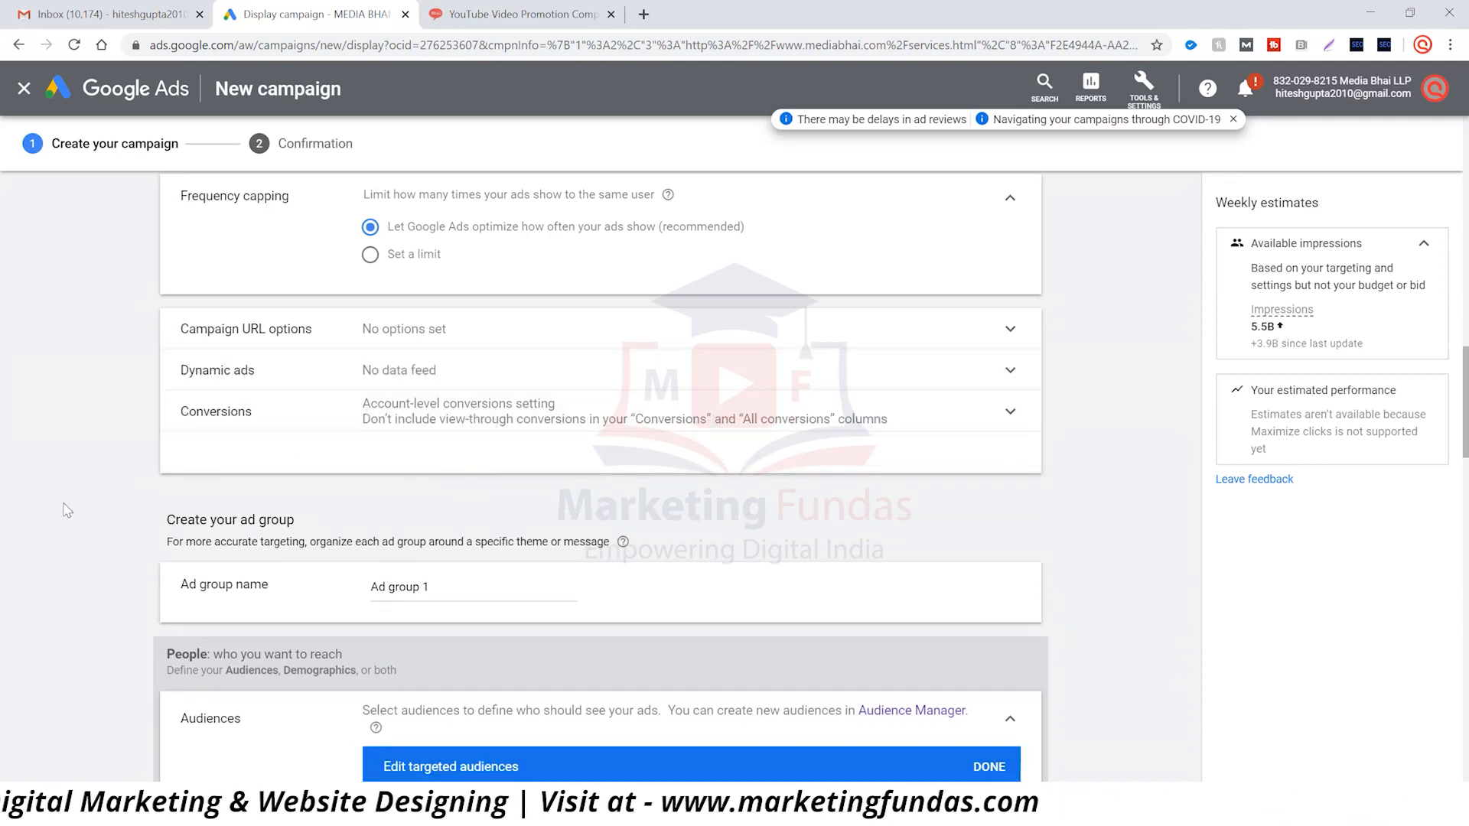
Step: Exclude Sensitive social issues, Profanity and rough language, Live streaming YouTube video and Embedded videos in the content exclusions, then collapse the section
{"action": "left_click", "coordinate": [481, 462]}
{"action": "scroll", "coordinate": [94, 504], "scroll_direction": "down", "scroll_amount": 2}
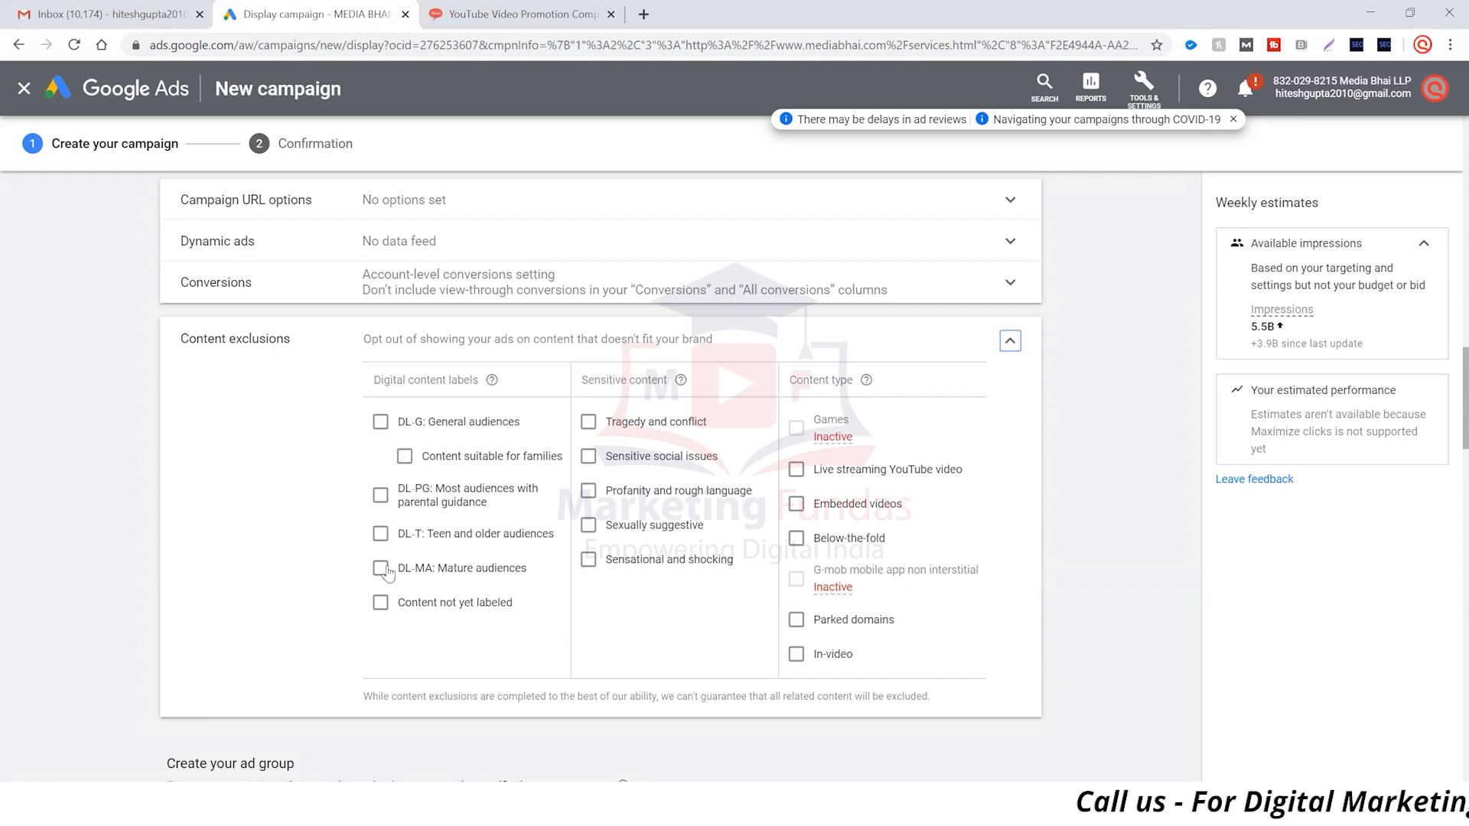
{"action": "left_click", "coordinate": [591, 459]}
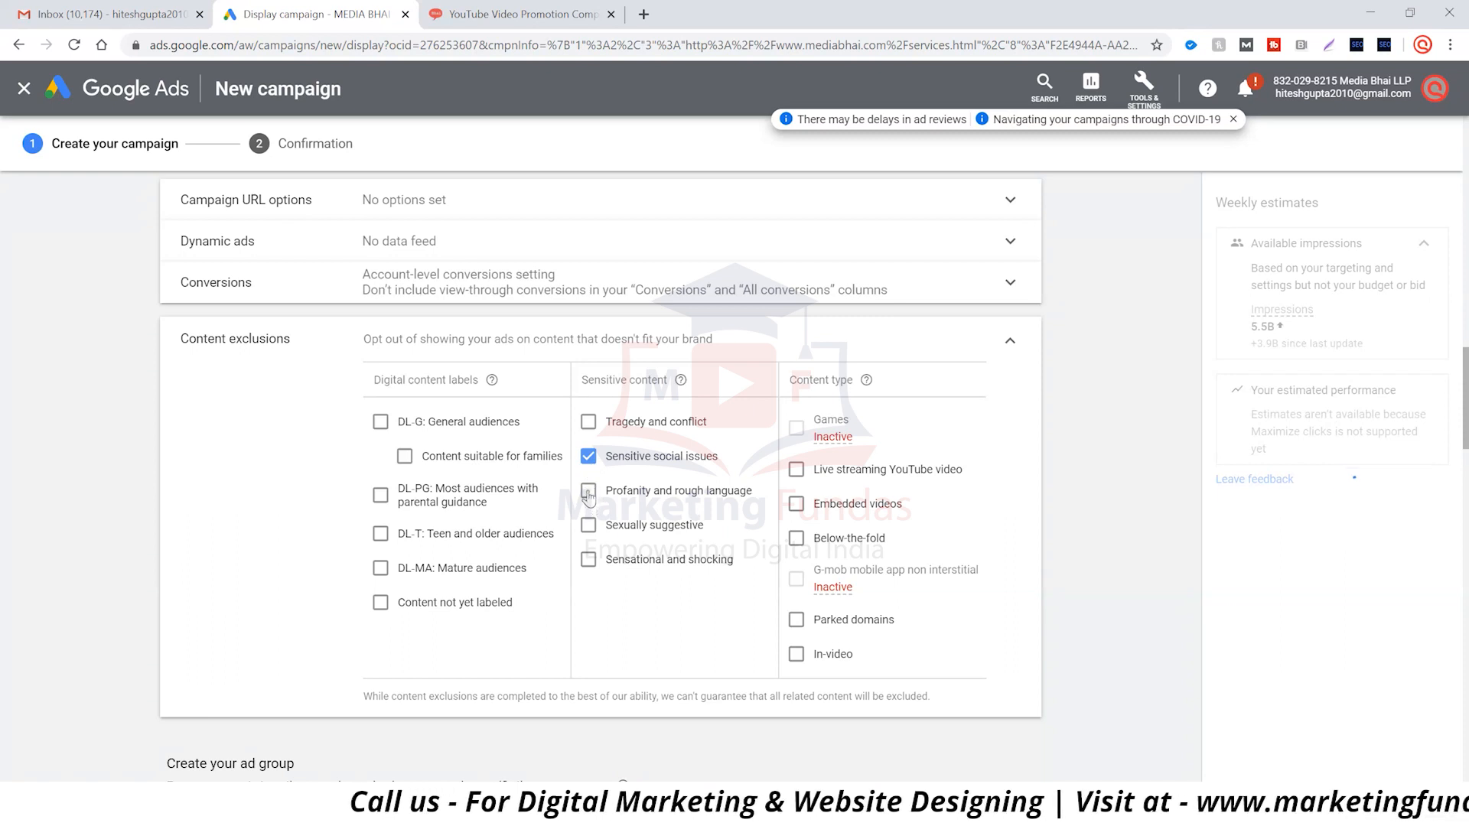
{"action": "left_click", "coordinate": [588, 493]}
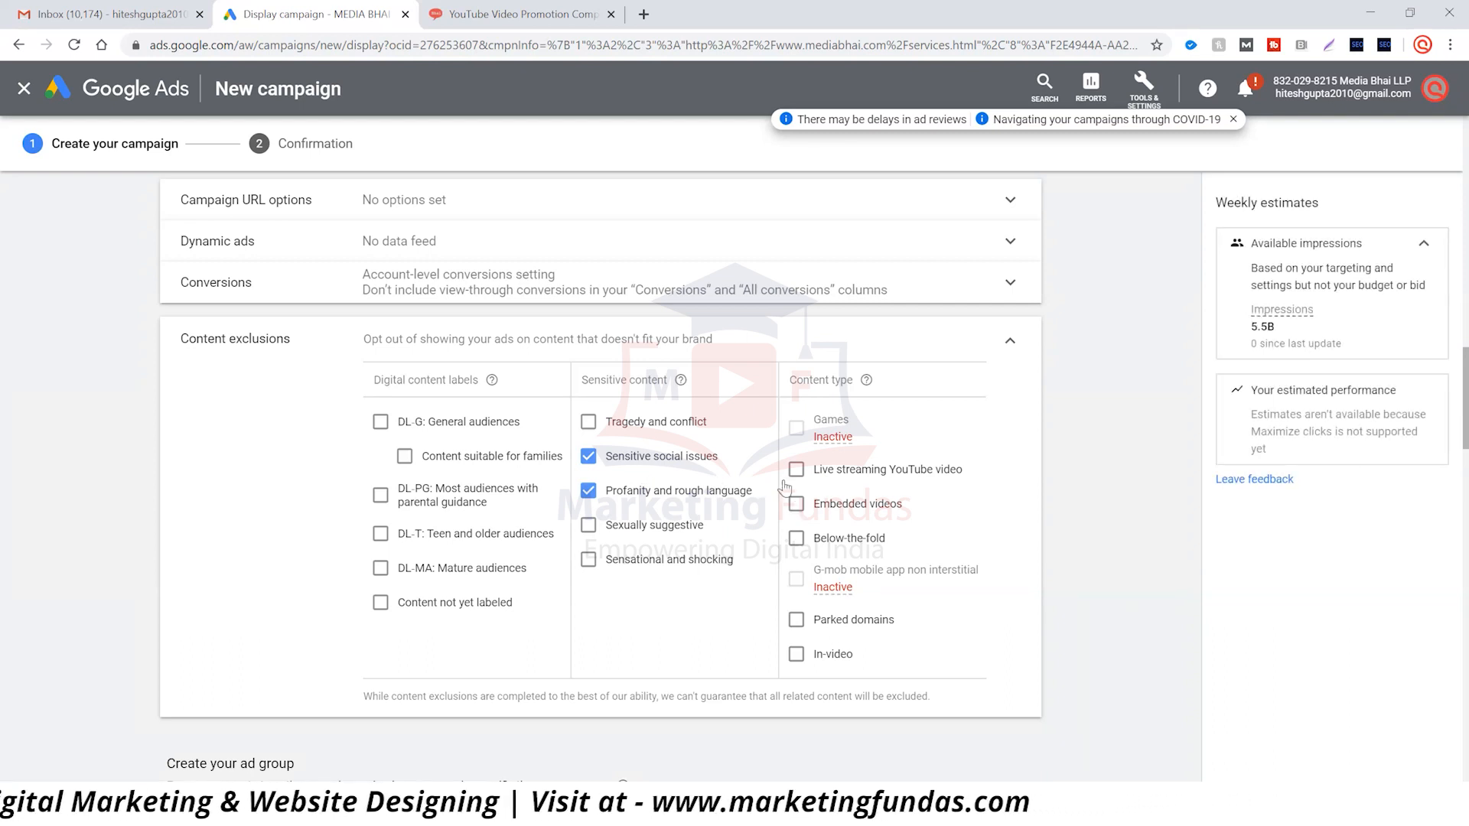
{"action": "left_click", "coordinate": [796, 471]}
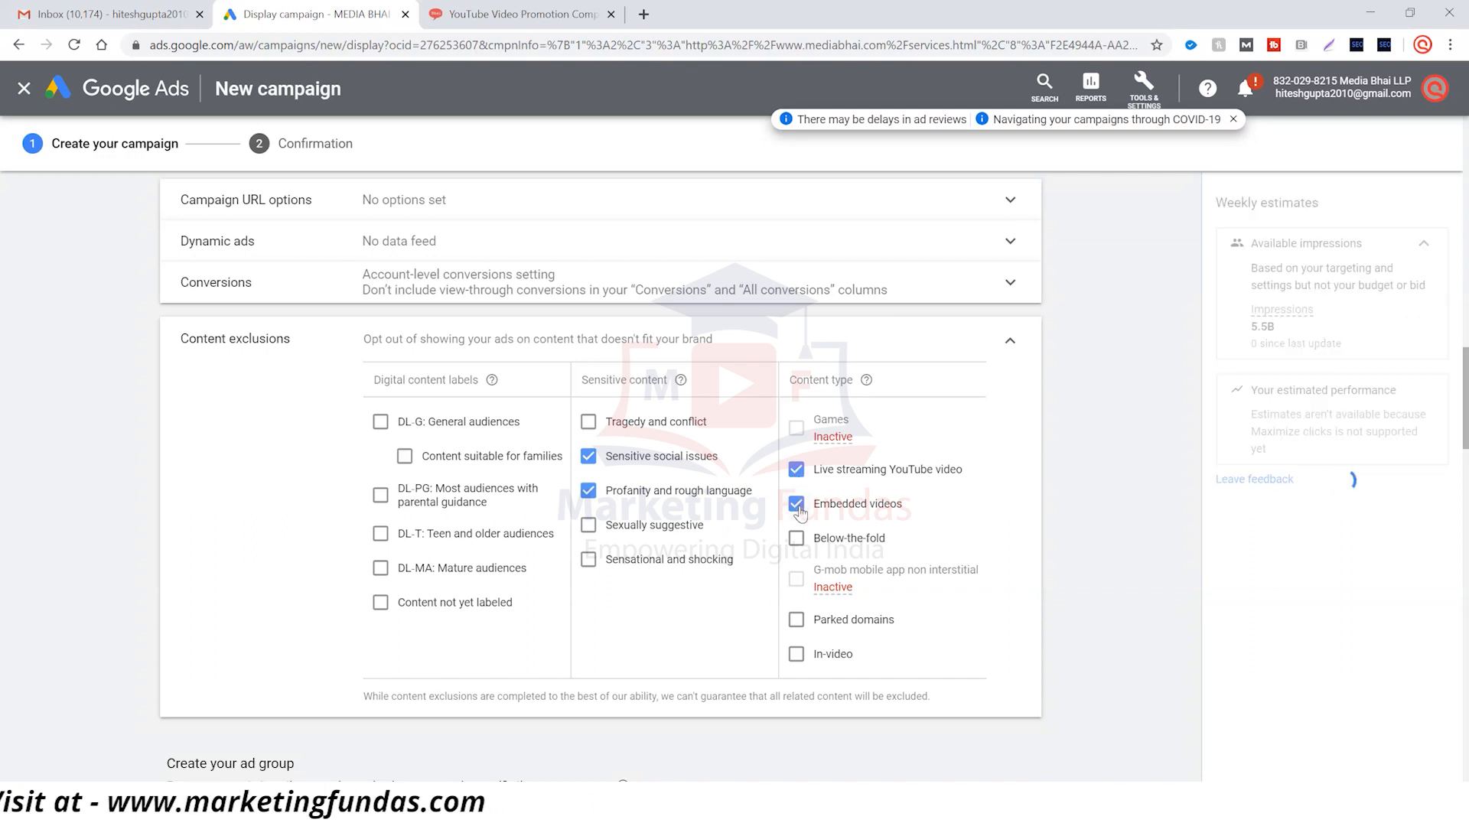
{"action": "left_click", "coordinate": [1012, 343]}
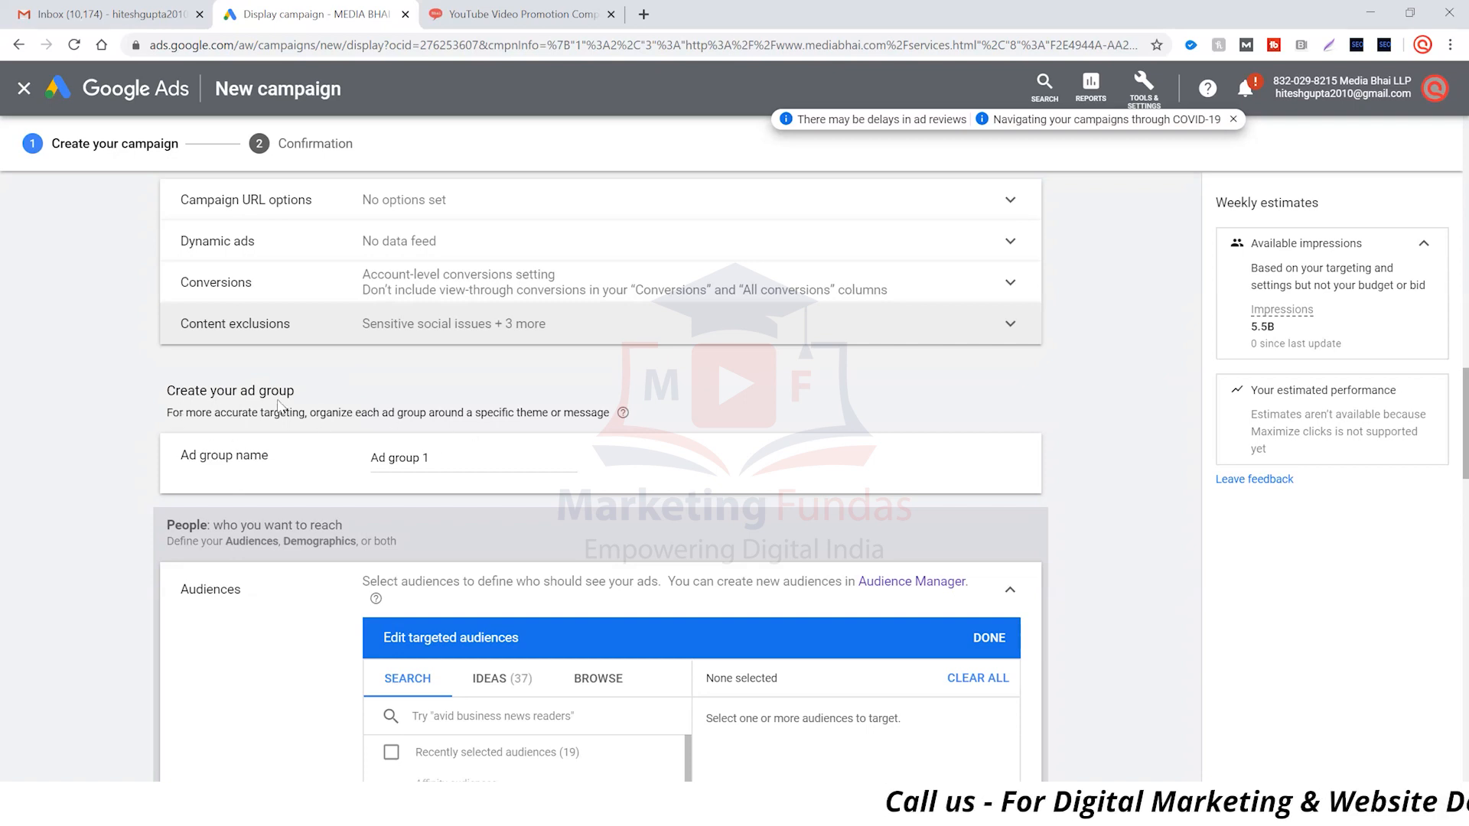
Step: Replace the default ad group name with Digital marketing ad group
{"action": "left_click", "coordinate": [475, 459]}
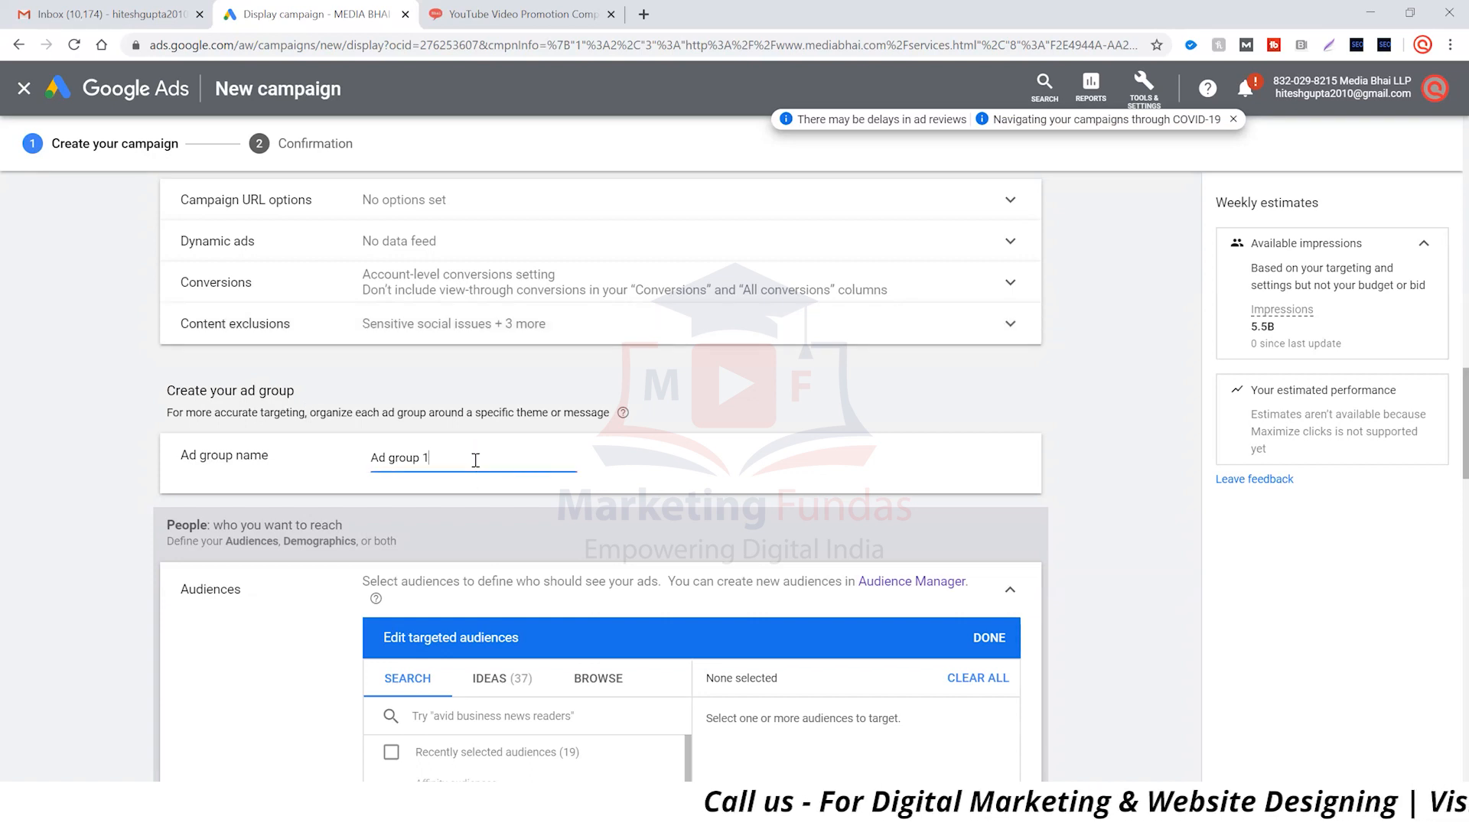
{"action": "key", "text": "BackSpace"}
{"action": "key", "text": "BackSpace"}
{"action": "key", "text": "BackSpace"}
{"action": "key", "text": "BackSpace"}
{"action": "key", "text": "BackSpace"}
{"action": "key", "text": "BackSpace"}
{"action": "key", "text": "BackSpace"}
{"action": "key", "text": "BackSpace"}
{"action": "key", "text": "BackSpace"}
{"action": "key", "text": "BackSpace"}
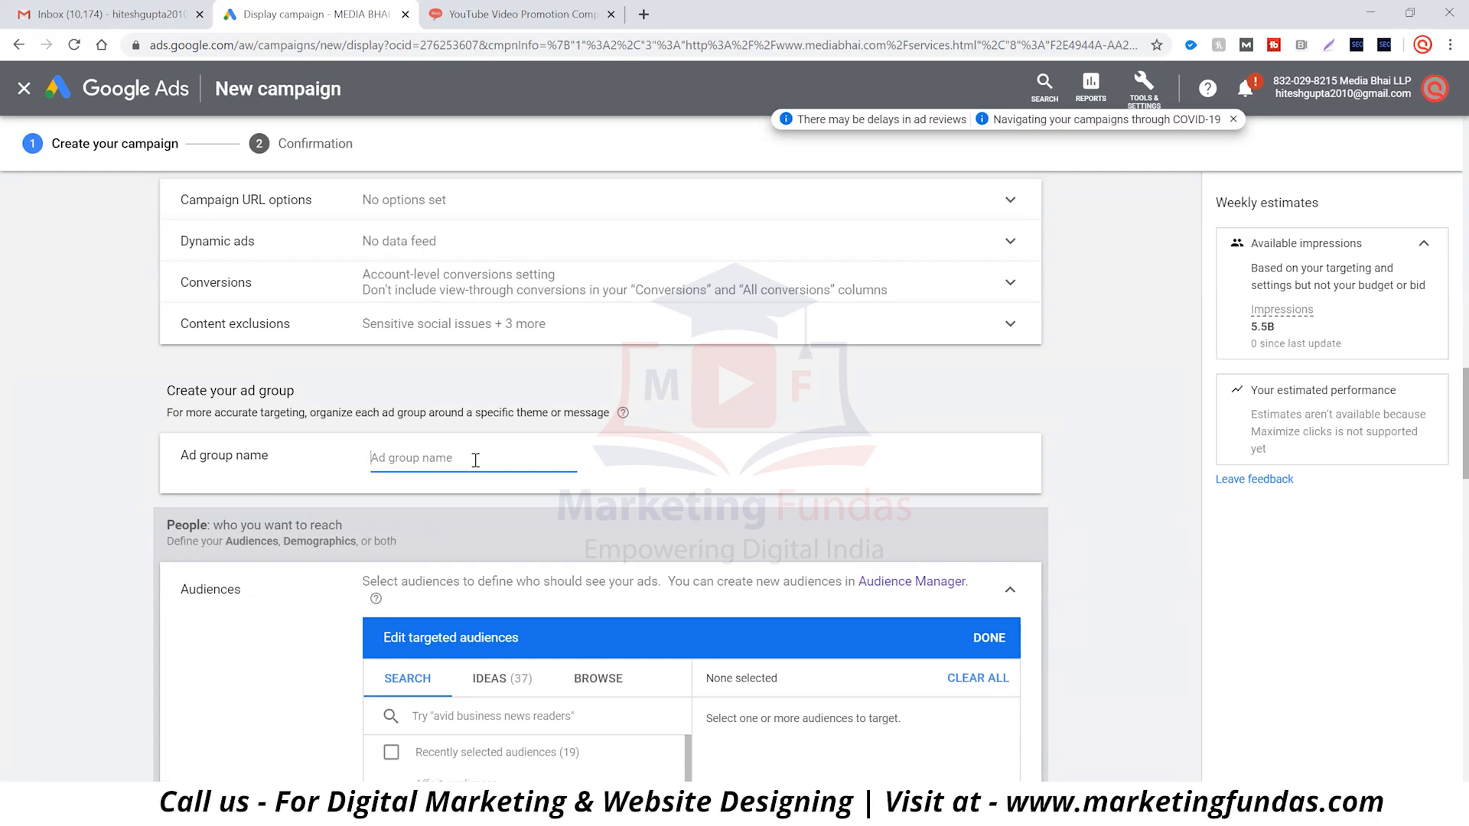
{"action": "type", "text": "Digital marke"}
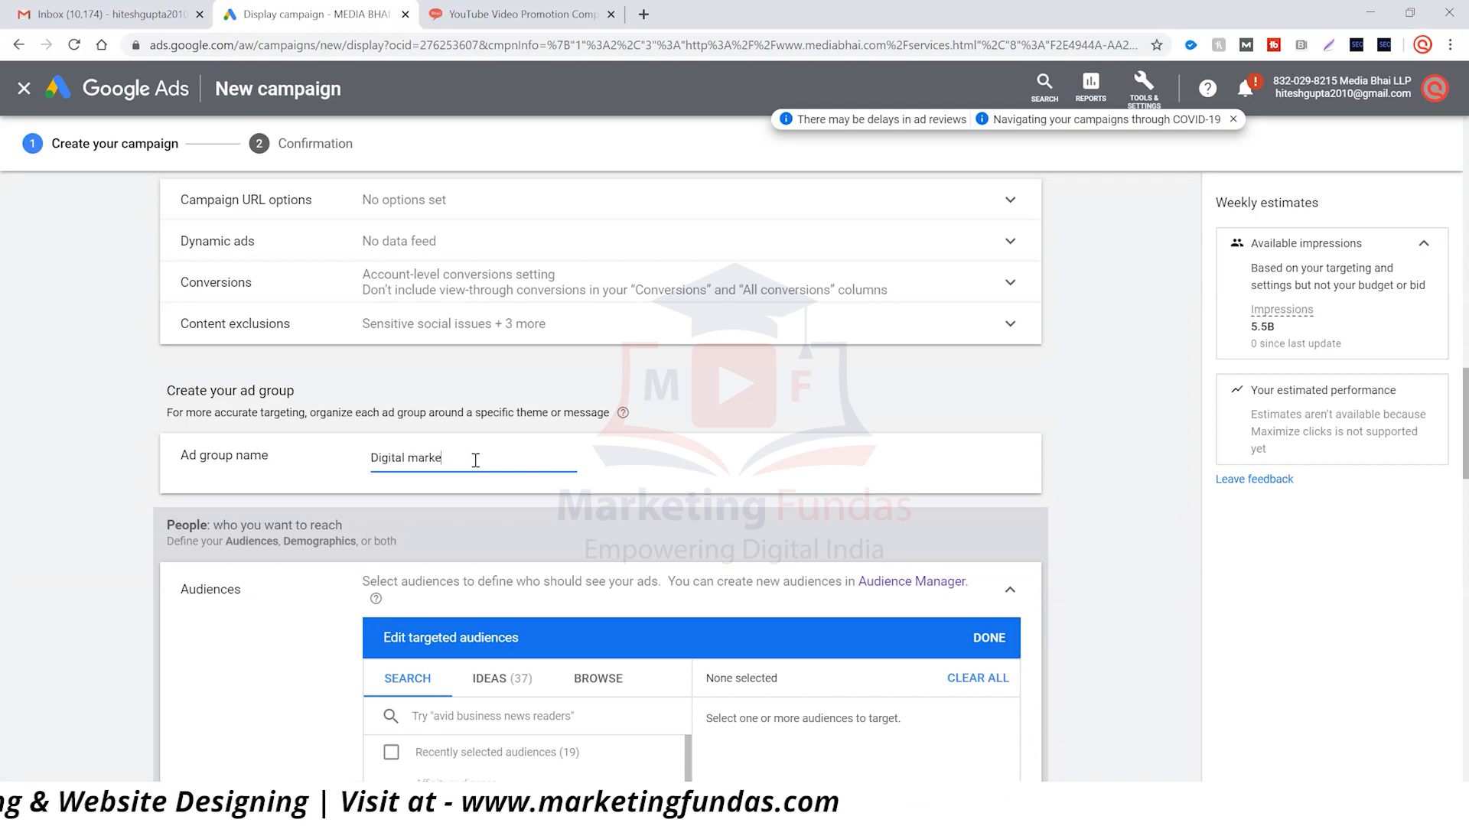
{"action": "type", "text": "ting ad group"}
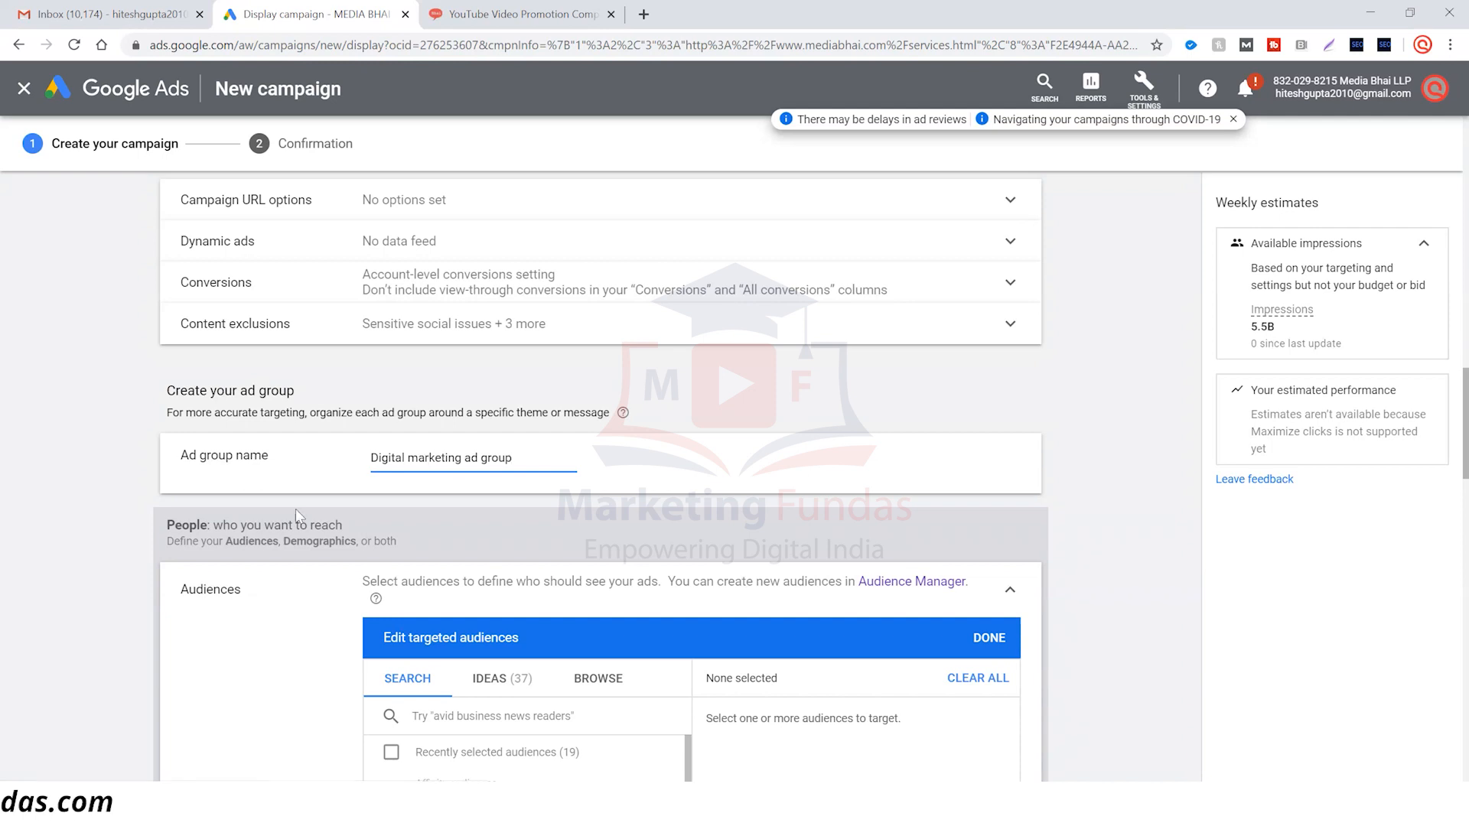
Step: Review the browsable audience categories for the ad group without selecting any, then collapse the Audiences section
{"action": "scroll", "coordinate": [276, 504], "scroll_direction": "down", "scroll_amount": 2}
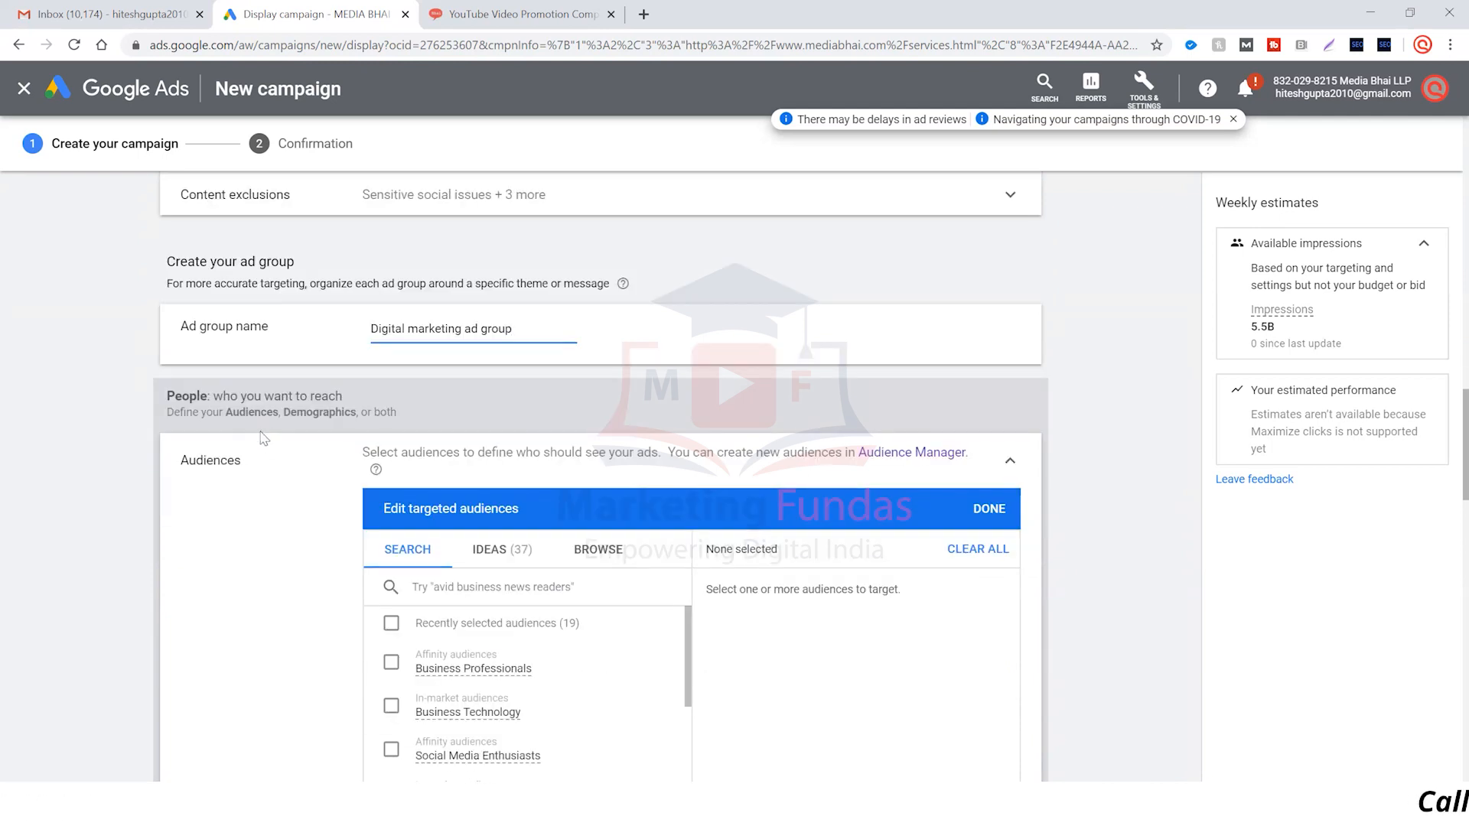
{"action": "scroll", "coordinate": [258, 452], "scroll_direction": "down", "scroll_amount": 2}
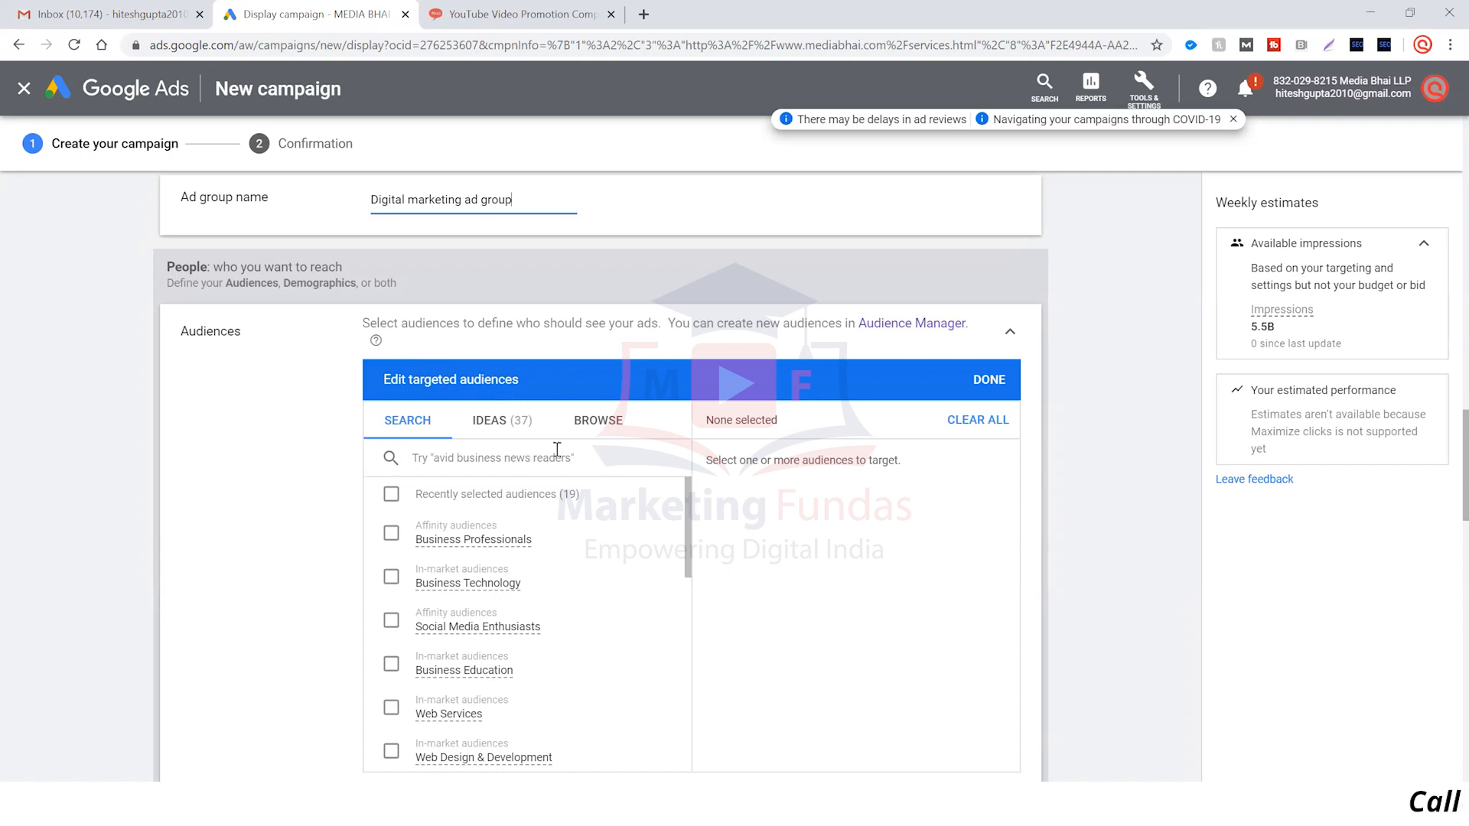
{"action": "left_click", "coordinate": [616, 428]}
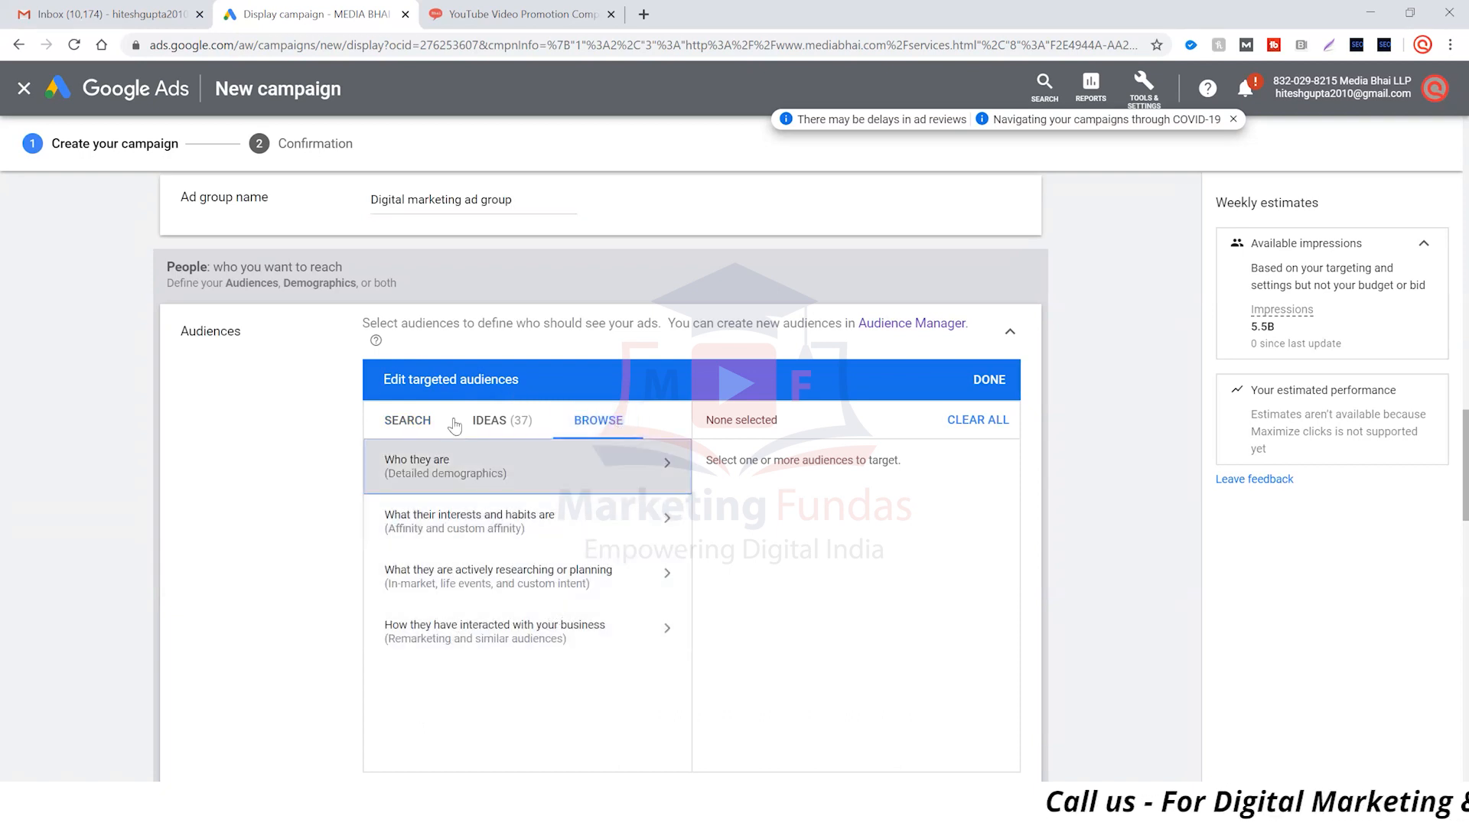
{"action": "left_click", "coordinate": [1010, 332]}
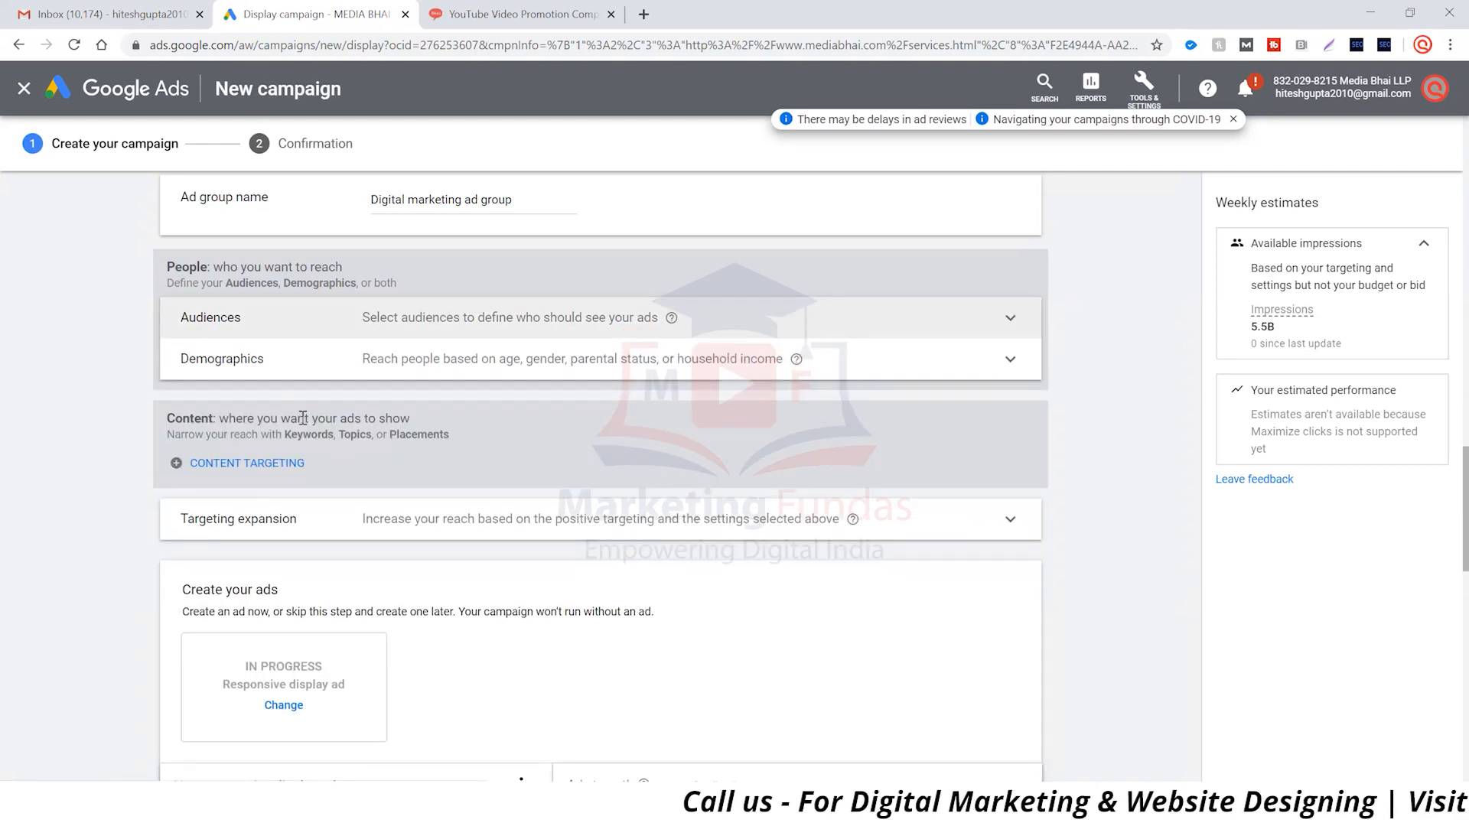
Step: Limit the targeted demographics to ages 25 - 34, 35 - 44 and Unknown, keeping all genders selected
{"action": "left_click", "coordinate": [527, 361]}
{"action": "scroll", "coordinate": [288, 459], "scroll_direction": "down", "scroll_amount": 2}
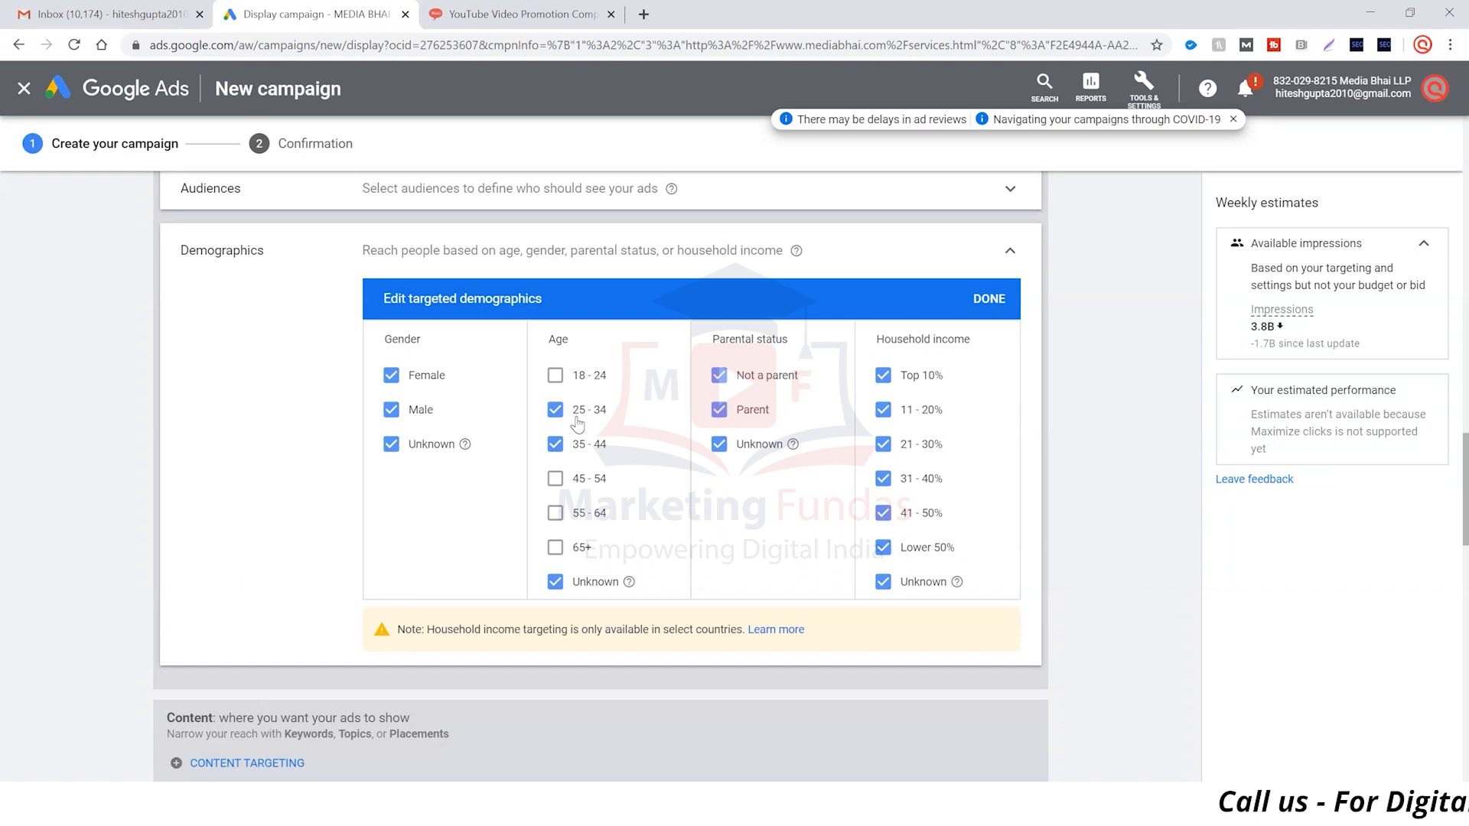
{"action": "left_click", "coordinate": [394, 381]}
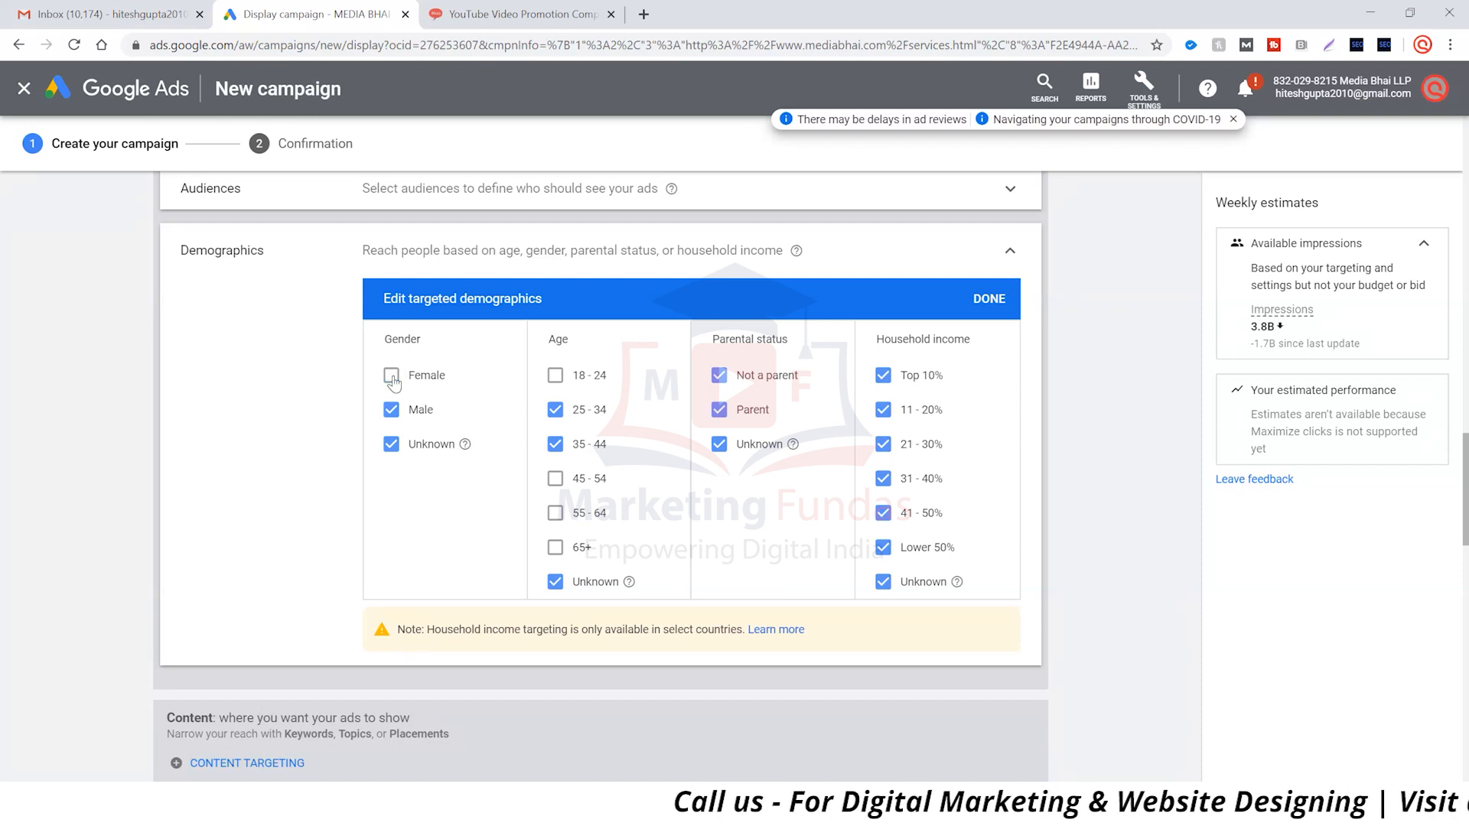
{"action": "left_click", "coordinate": [394, 381]}
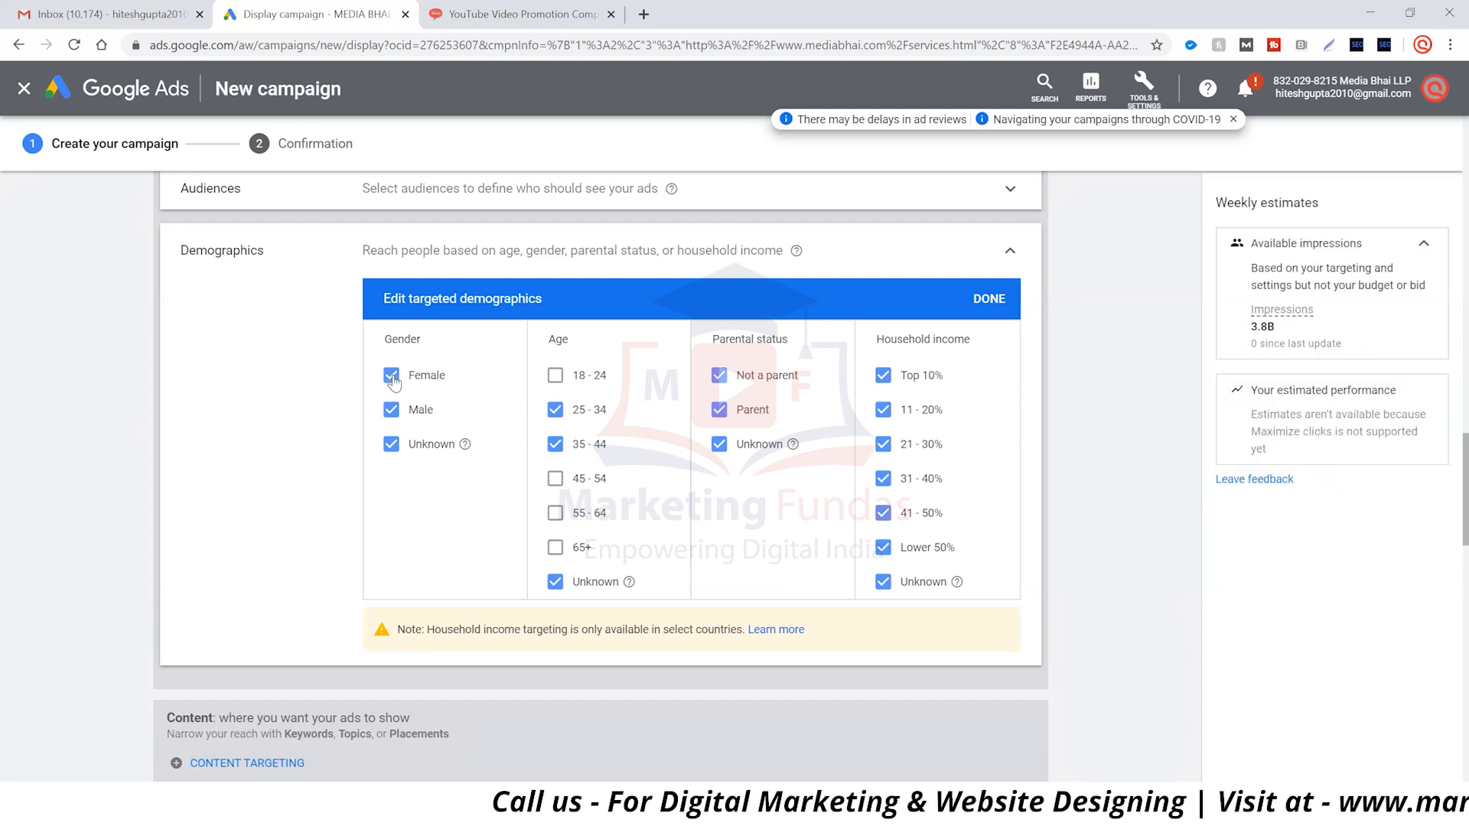
{"action": "left_click", "coordinate": [987, 299]}
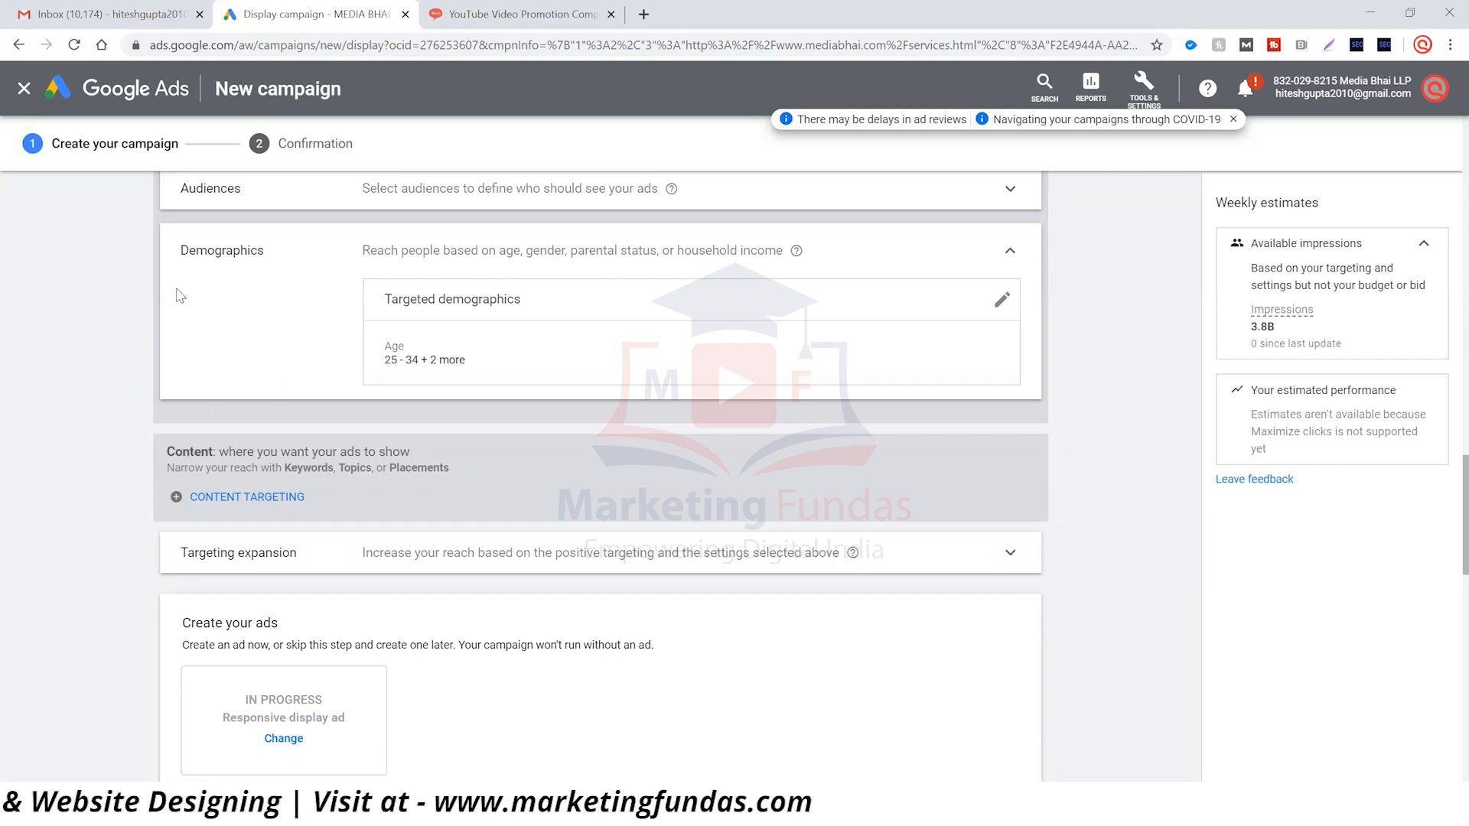
Step: Add keyword content targeting and get keyword ideas for digital marketing agency
{"action": "left_click", "coordinate": [229, 496]}
{"action": "scroll", "coordinate": [132, 428], "scroll_direction": "down", "scroll_amount": 2}
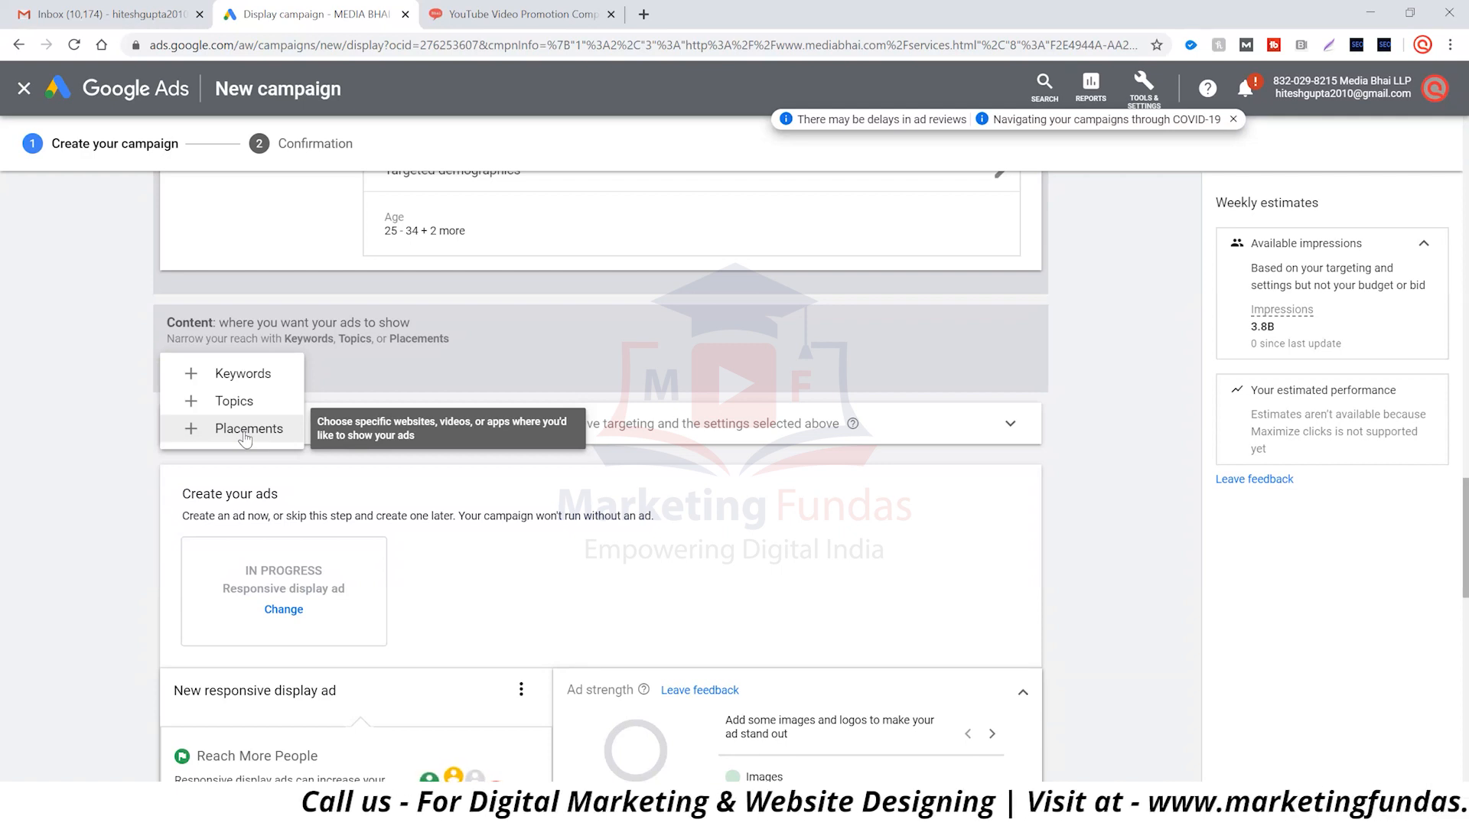
{"action": "left_click", "coordinate": [242, 373]}
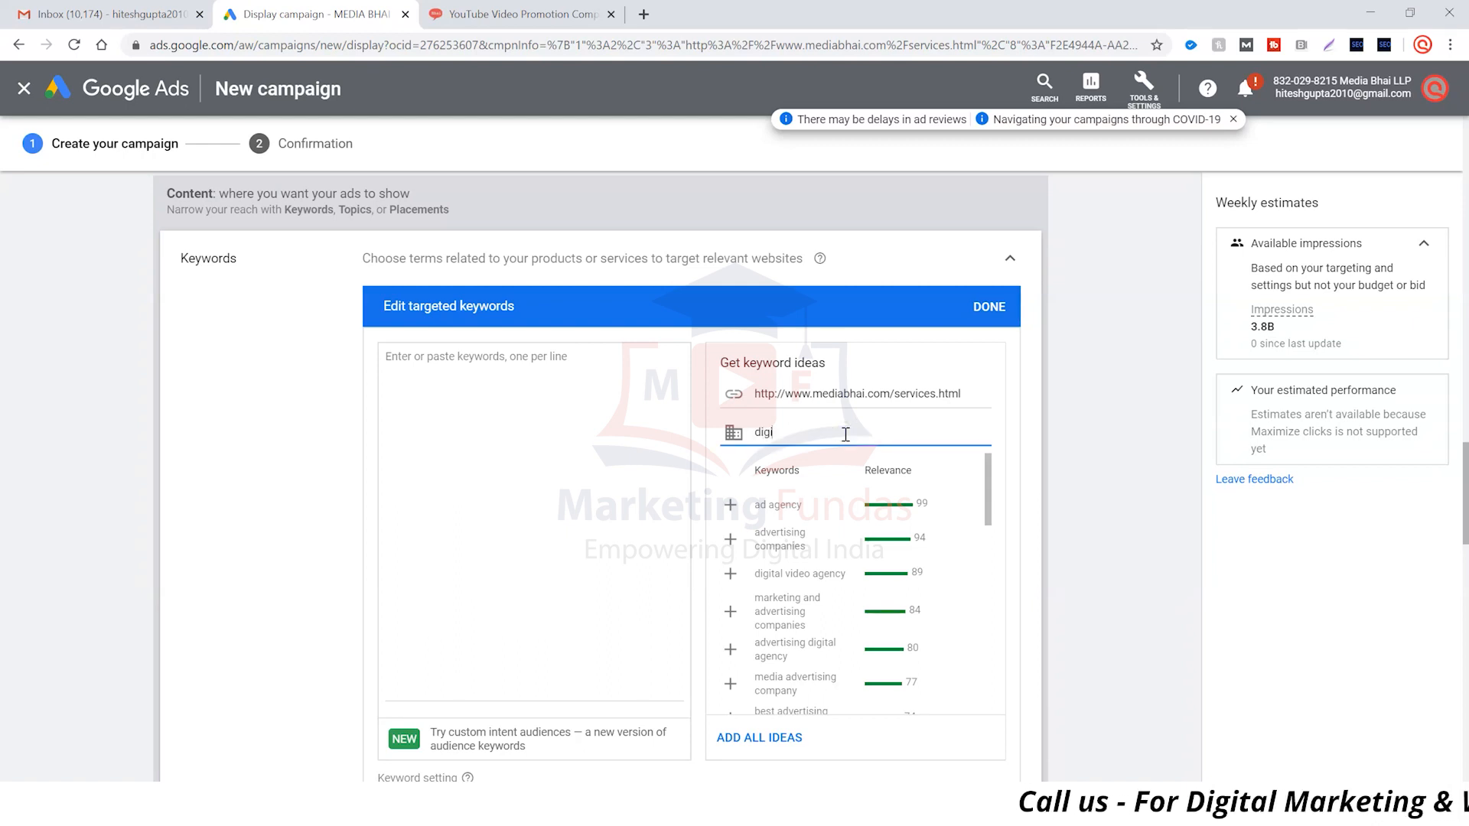
{"action": "type", "text": "ma"}
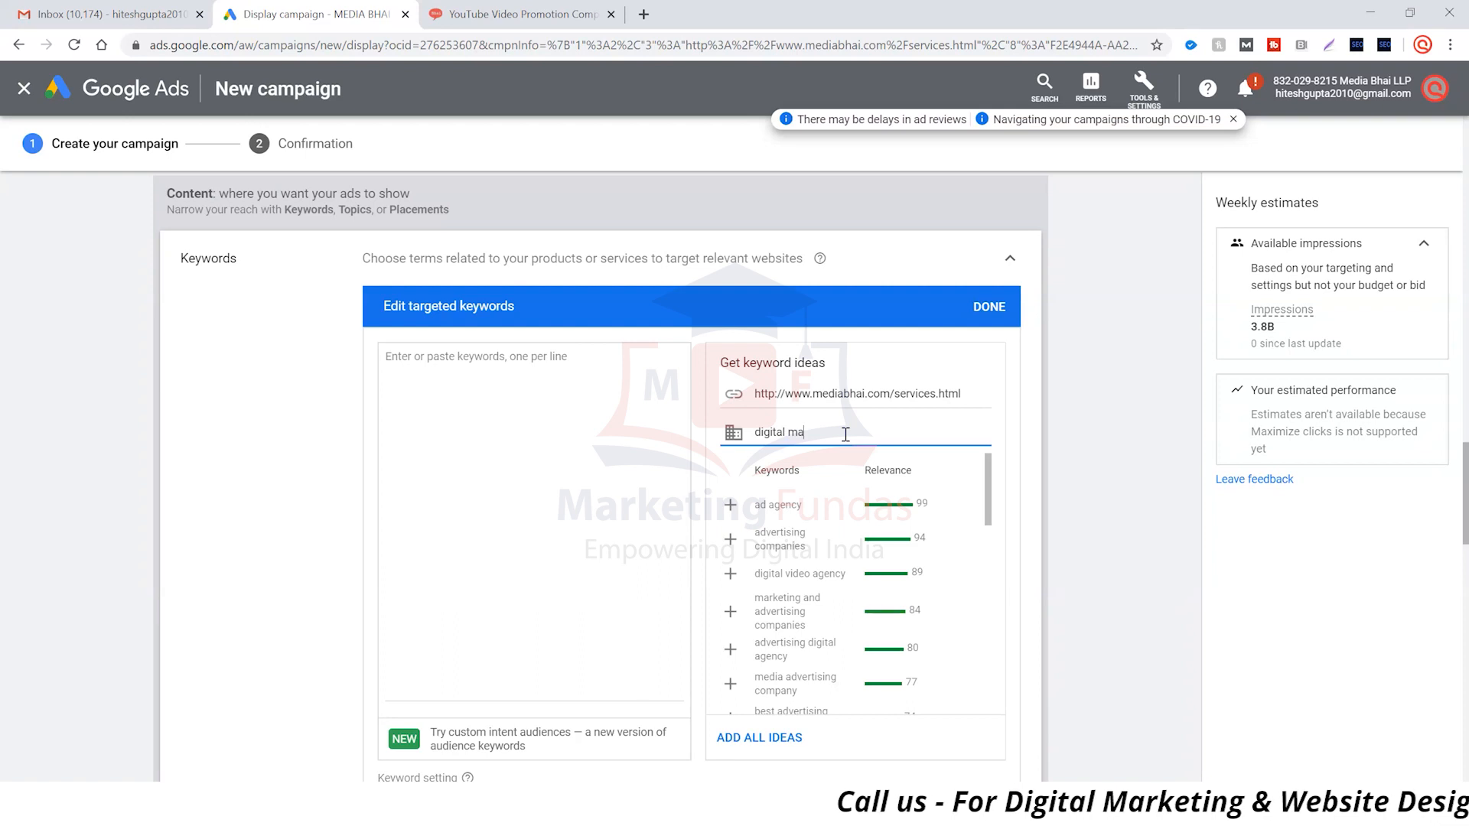
{"action": "type", "text": "rketing agency"}
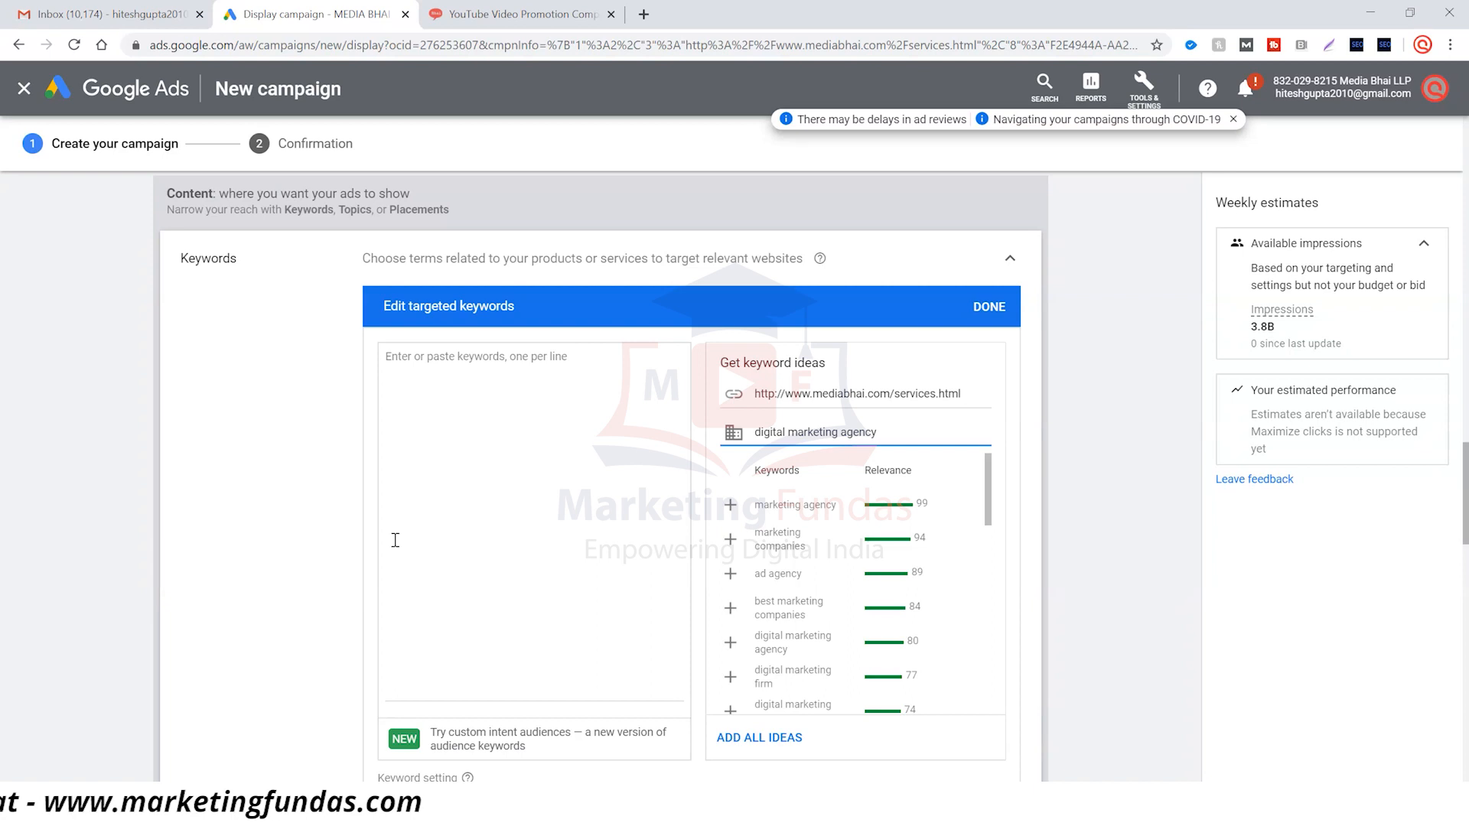
Step: Add the suggested keywords marketing agency, marketing companies, digital marketing agency, digital marketing firm, digital marketing company, and marketing and advertising companies
{"action": "left_click", "coordinate": [731, 505]}
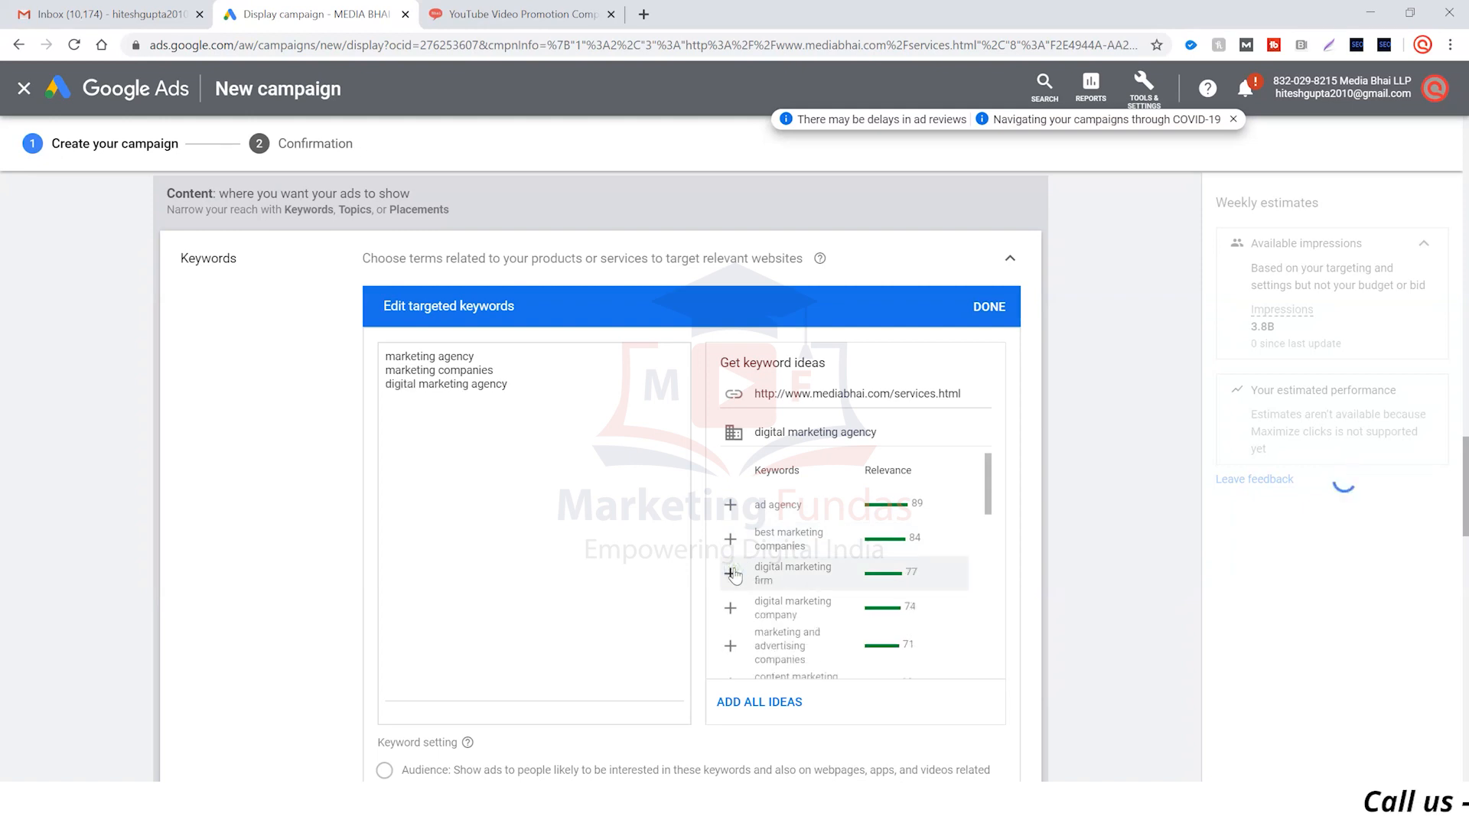
{"action": "left_click", "coordinate": [730, 574]}
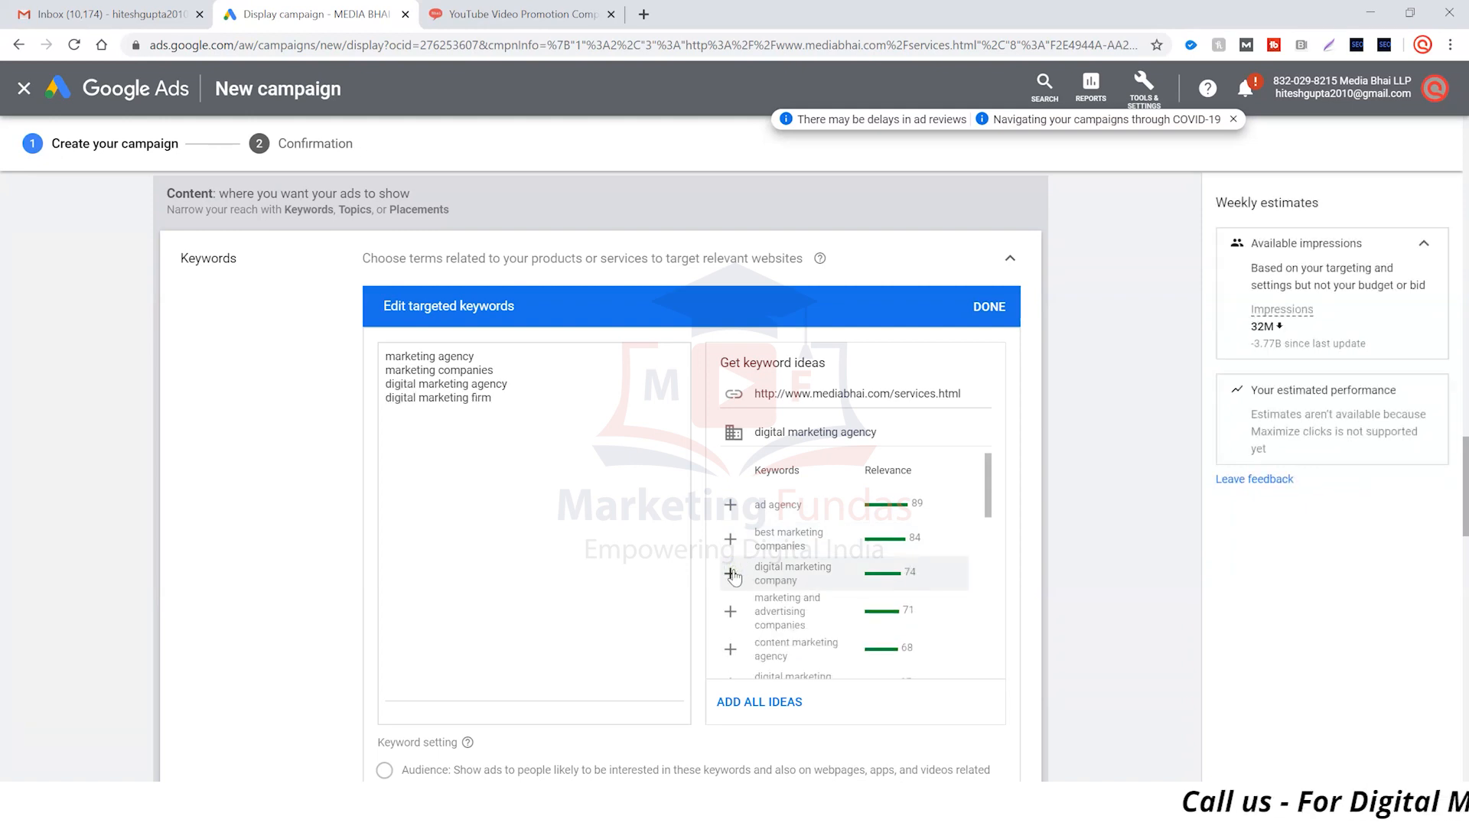
{"action": "left_click", "coordinate": [730, 574]}
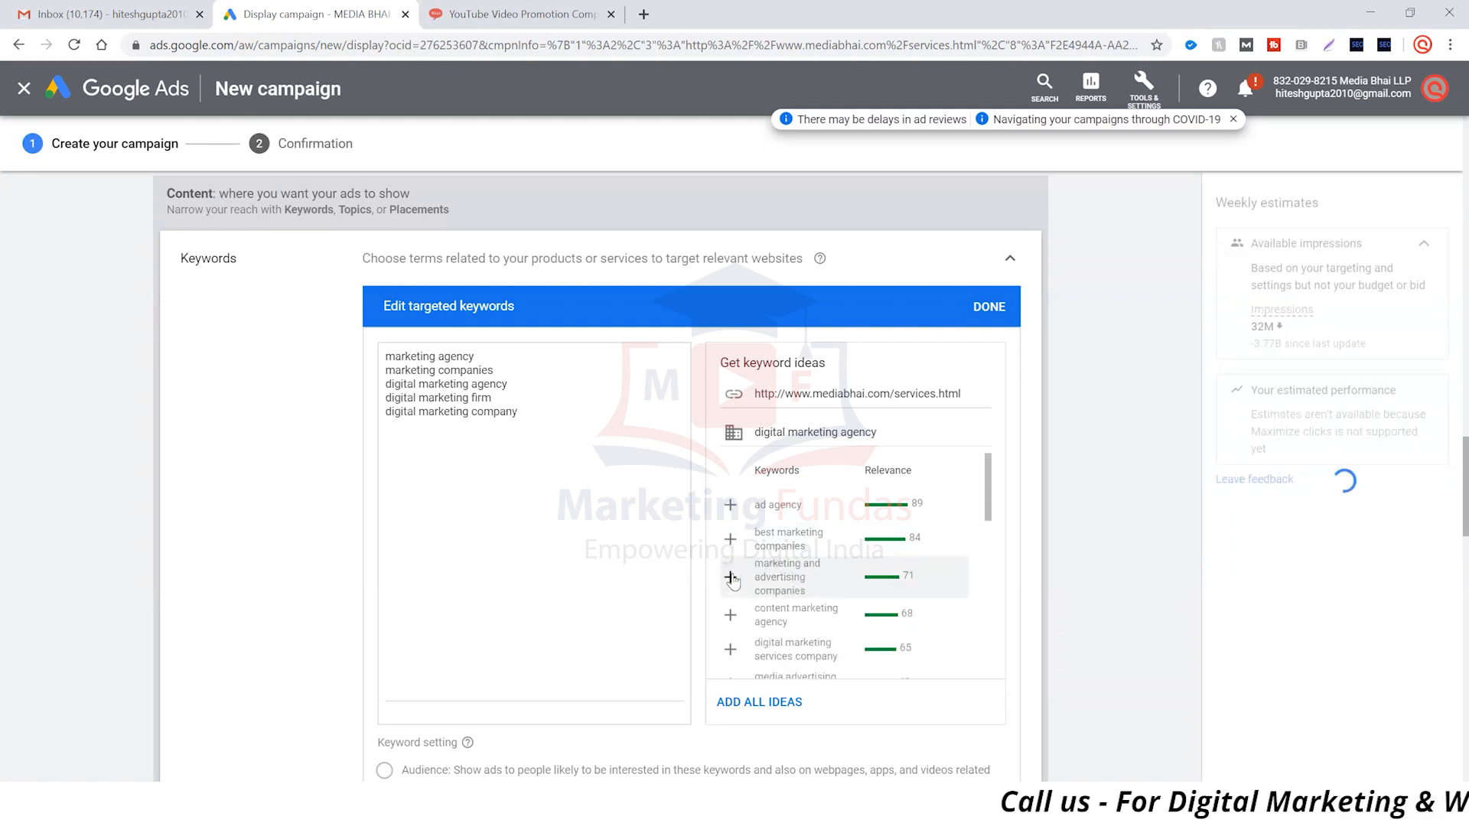
{"action": "left_click", "coordinate": [730, 579]}
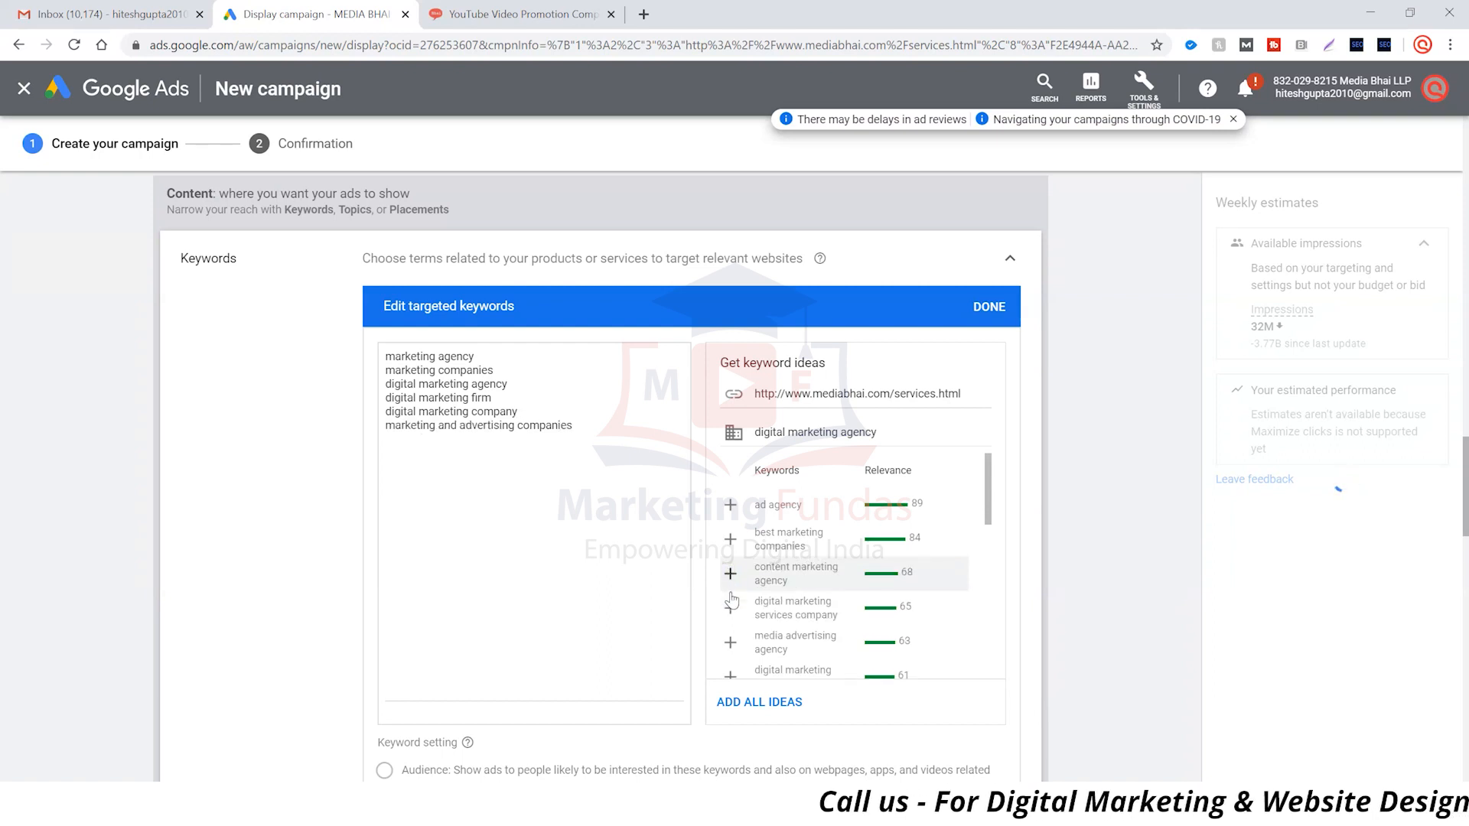
Step: Add the ideas digital marketing services company, media advertising agency, content marketing agency, best marketing companies, online marketing companies, online marketing company and marketing company ads
{"action": "left_click", "coordinate": [729, 608]}
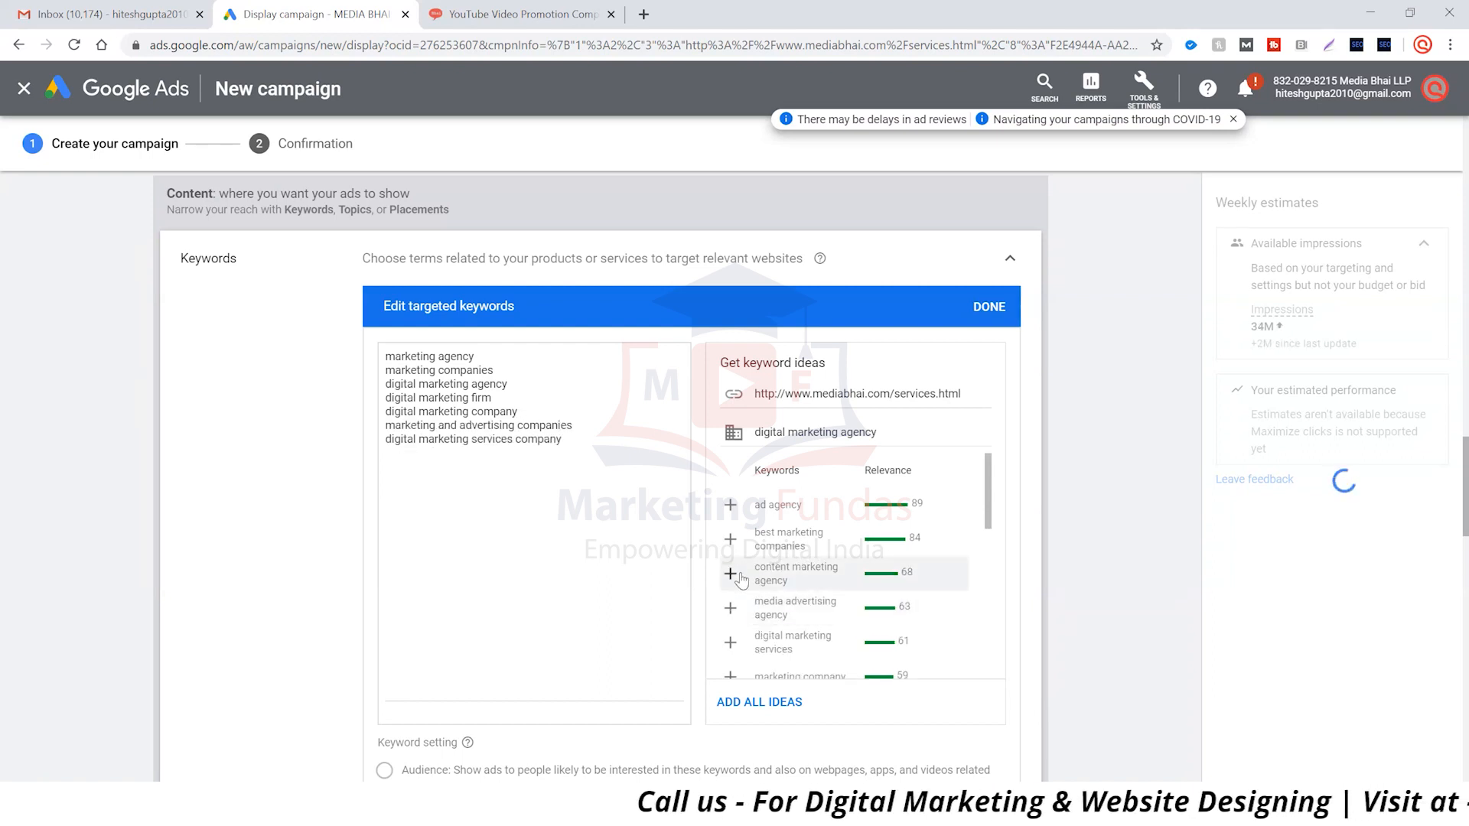
{"action": "left_click", "coordinate": [731, 608]}
{"action": "left_click", "coordinate": [731, 576]}
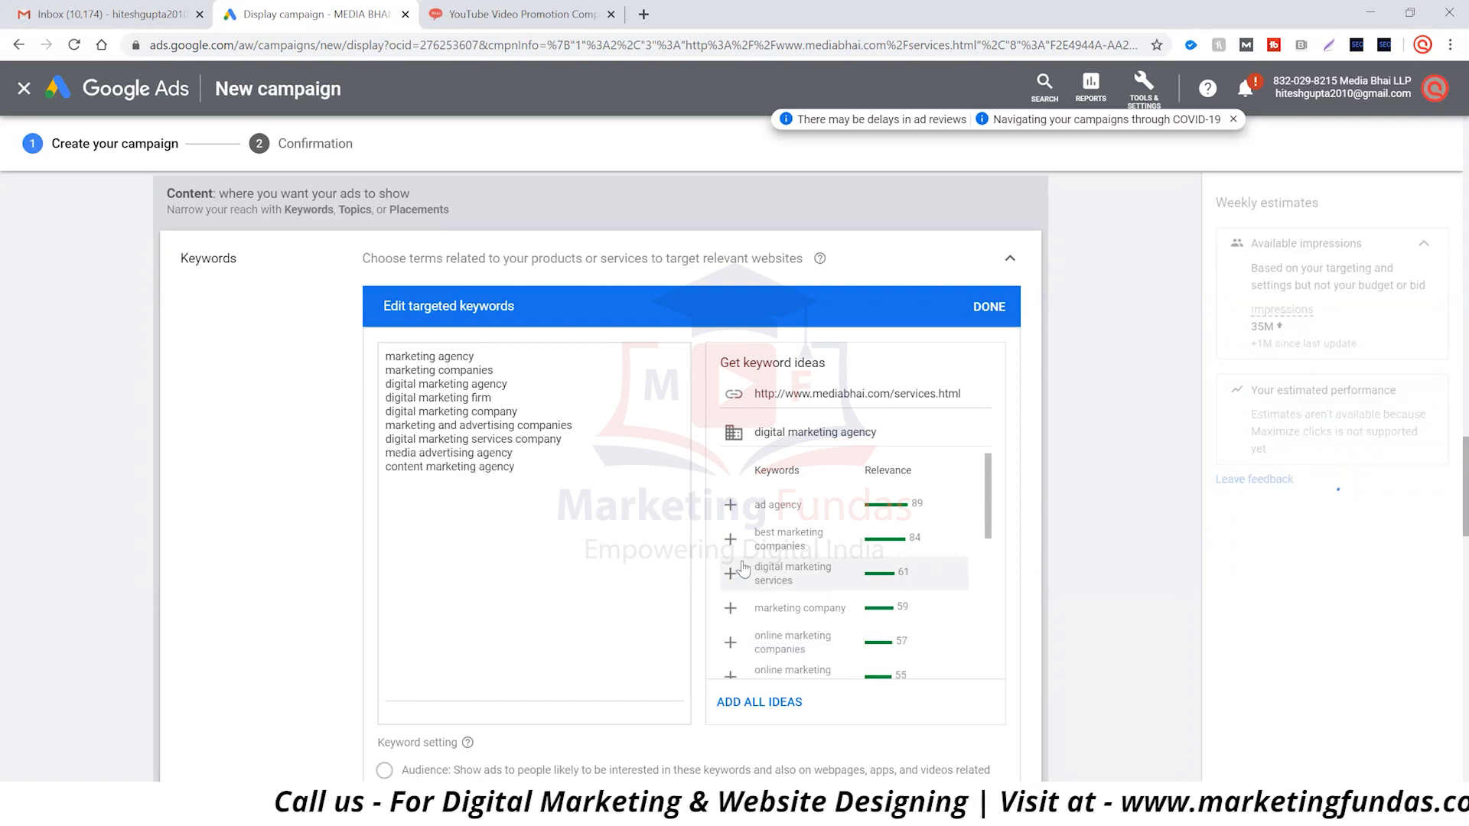
{"action": "left_click", "coordinate": [731, 541]}
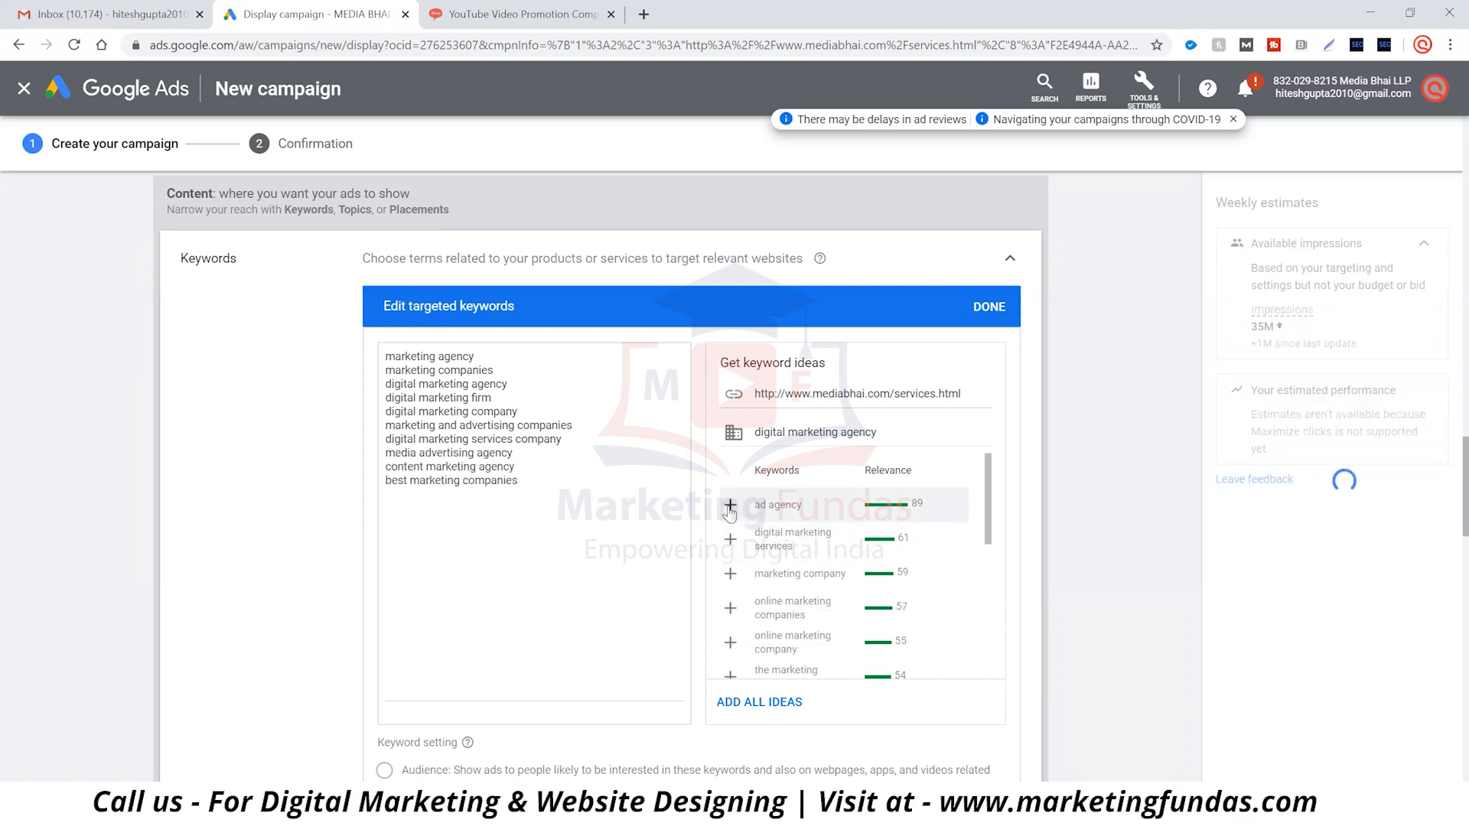
{"action": "left_click", "coordinate": [729, 609]}
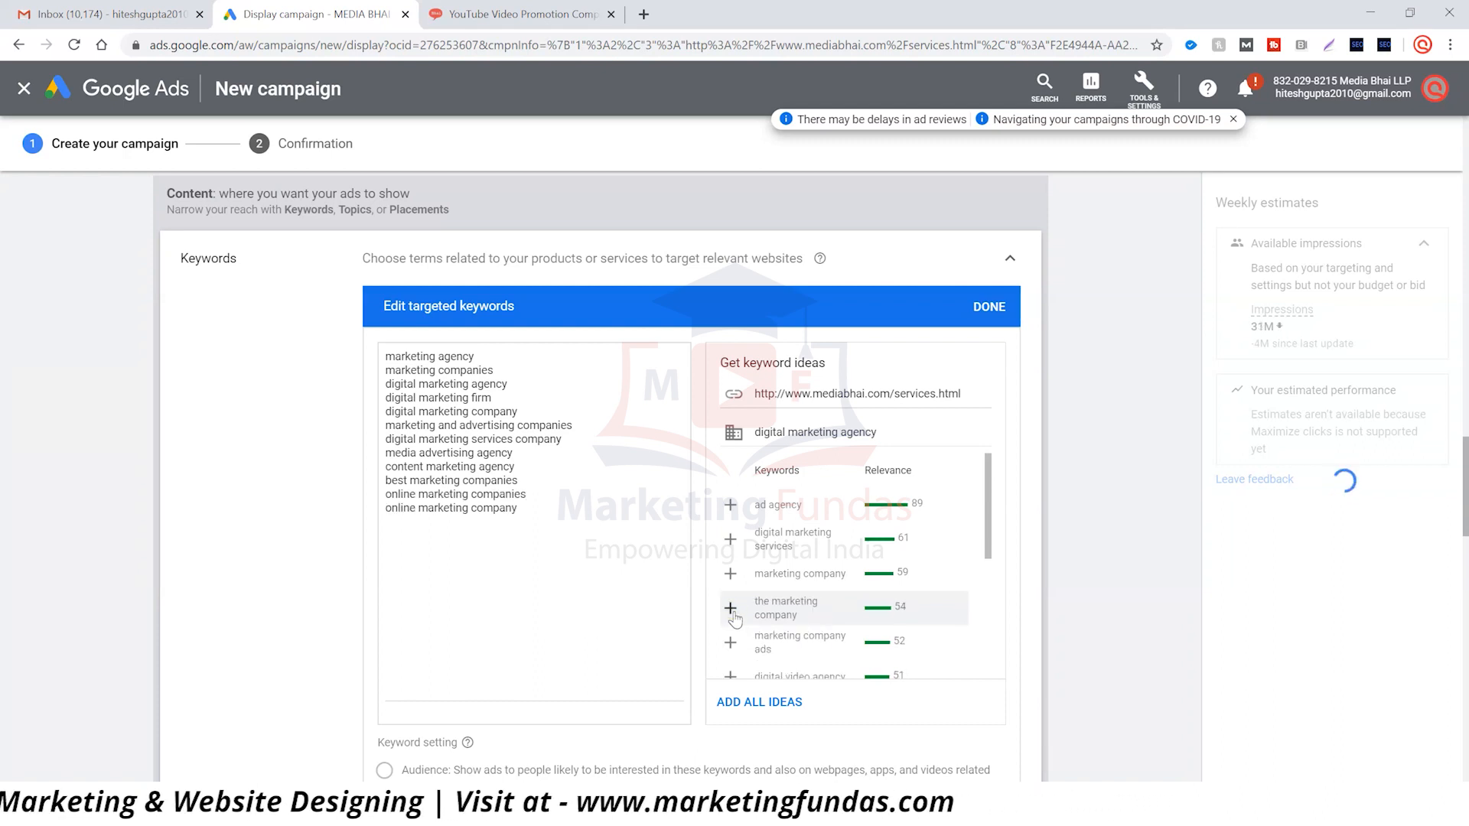
{"action": "left_click", "coordinate": [731, 612]}
{"action": "left_click", "coordinate": [730, 643]}
{"action": "scroll", "coordinate": [765, 627], "scroll_direction": "down", "scroll_amount": 3}
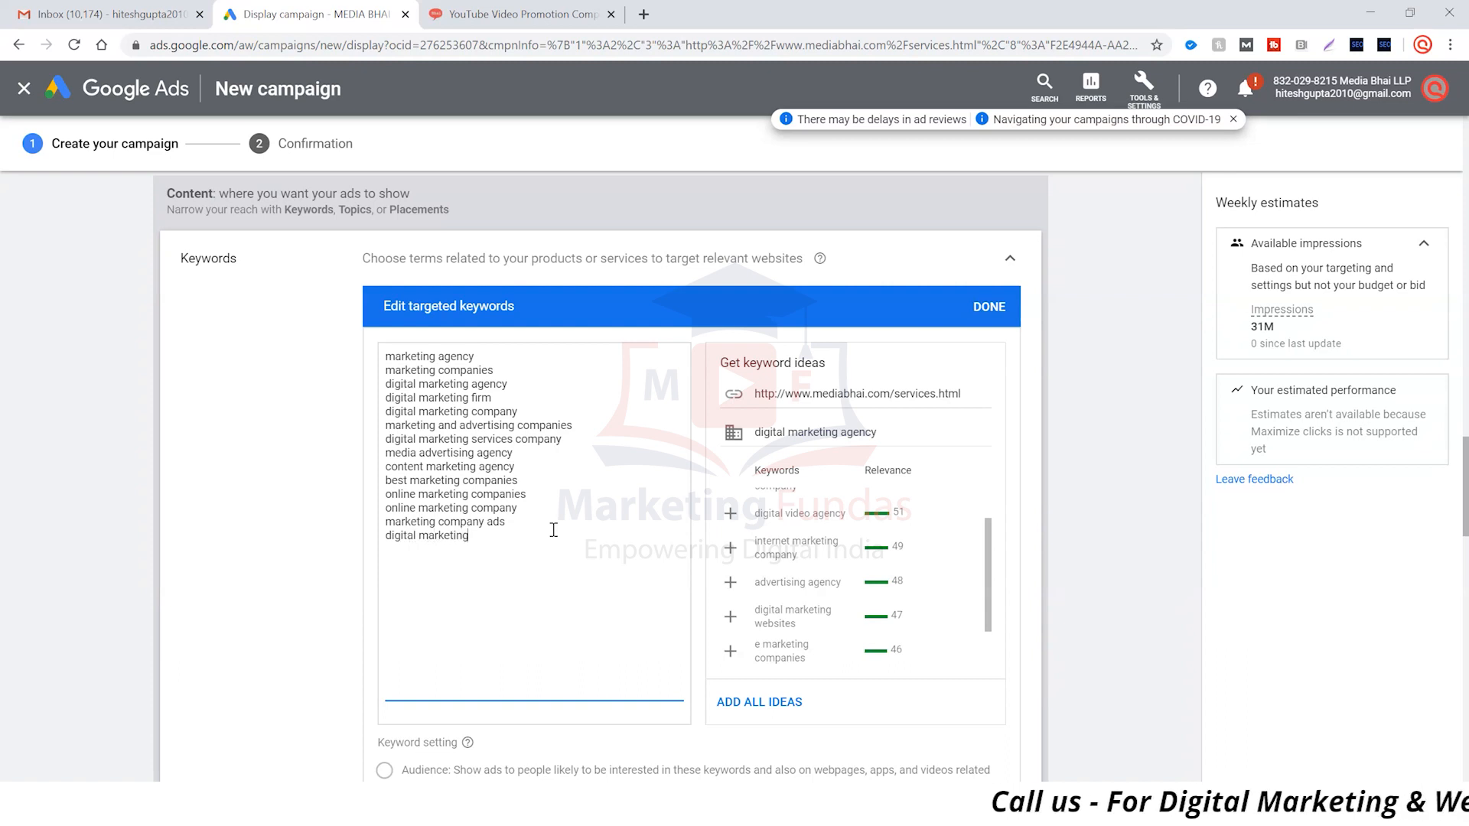
Step: Add the custom keyword digital marketing agency in delhi and save the targeted keywords
{"action": "type", "text": "ncy in g"}
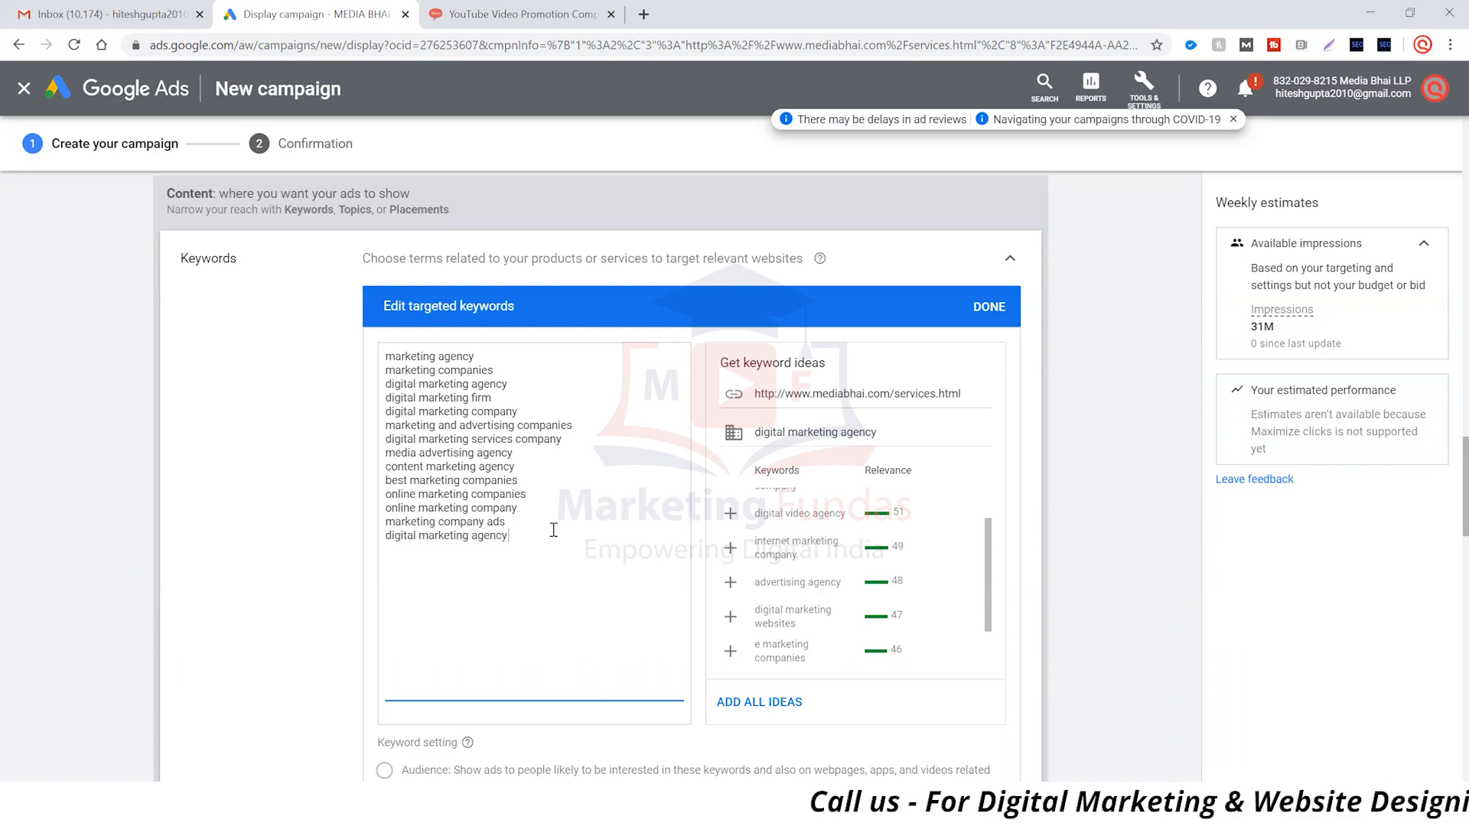
{"action": "key", "text": "BackSpace"}
{"action": "type", "text": "delhi"}
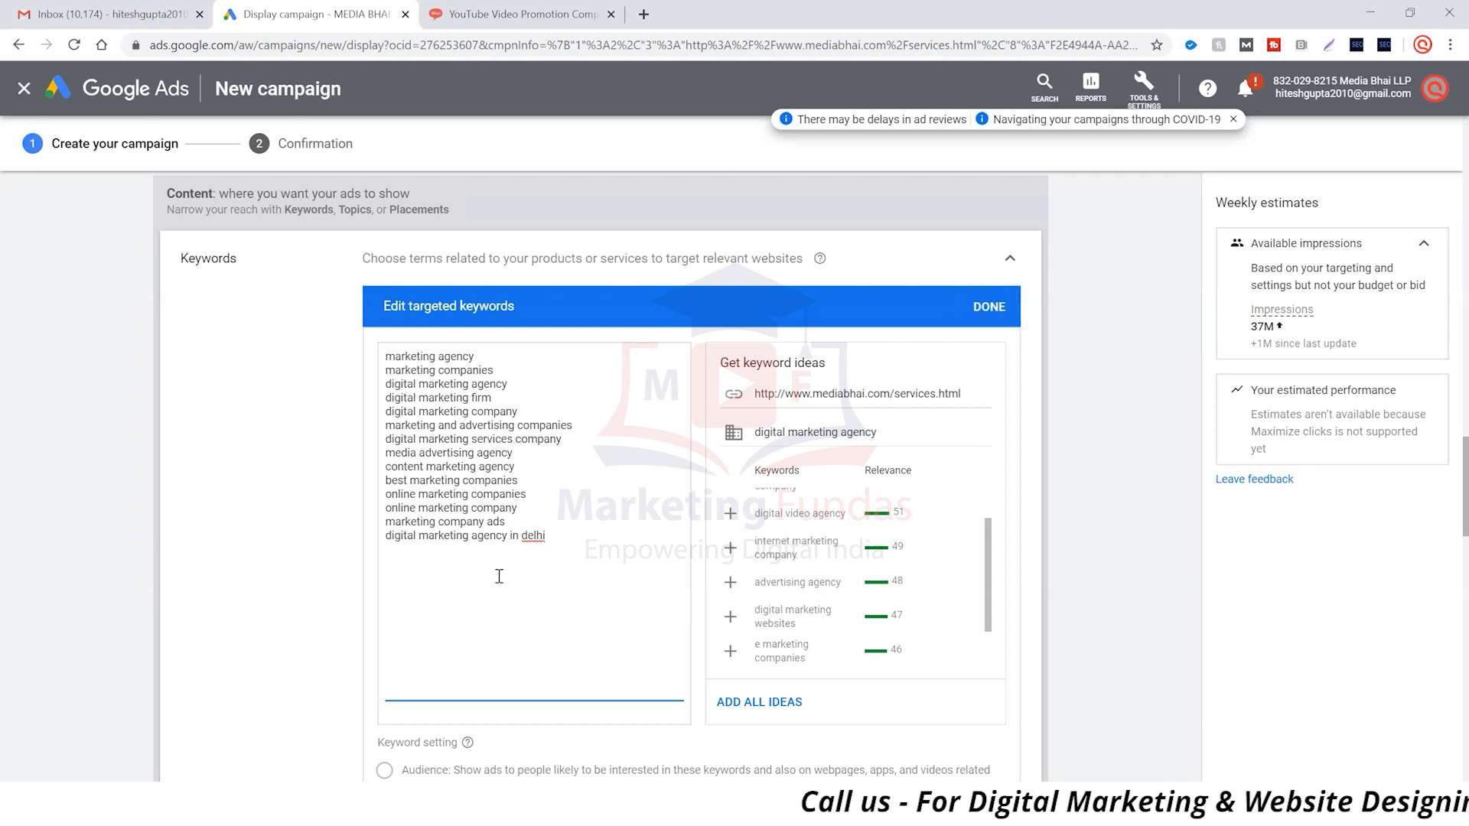
{"action": "left_click", "coordinate": [989, 307]}
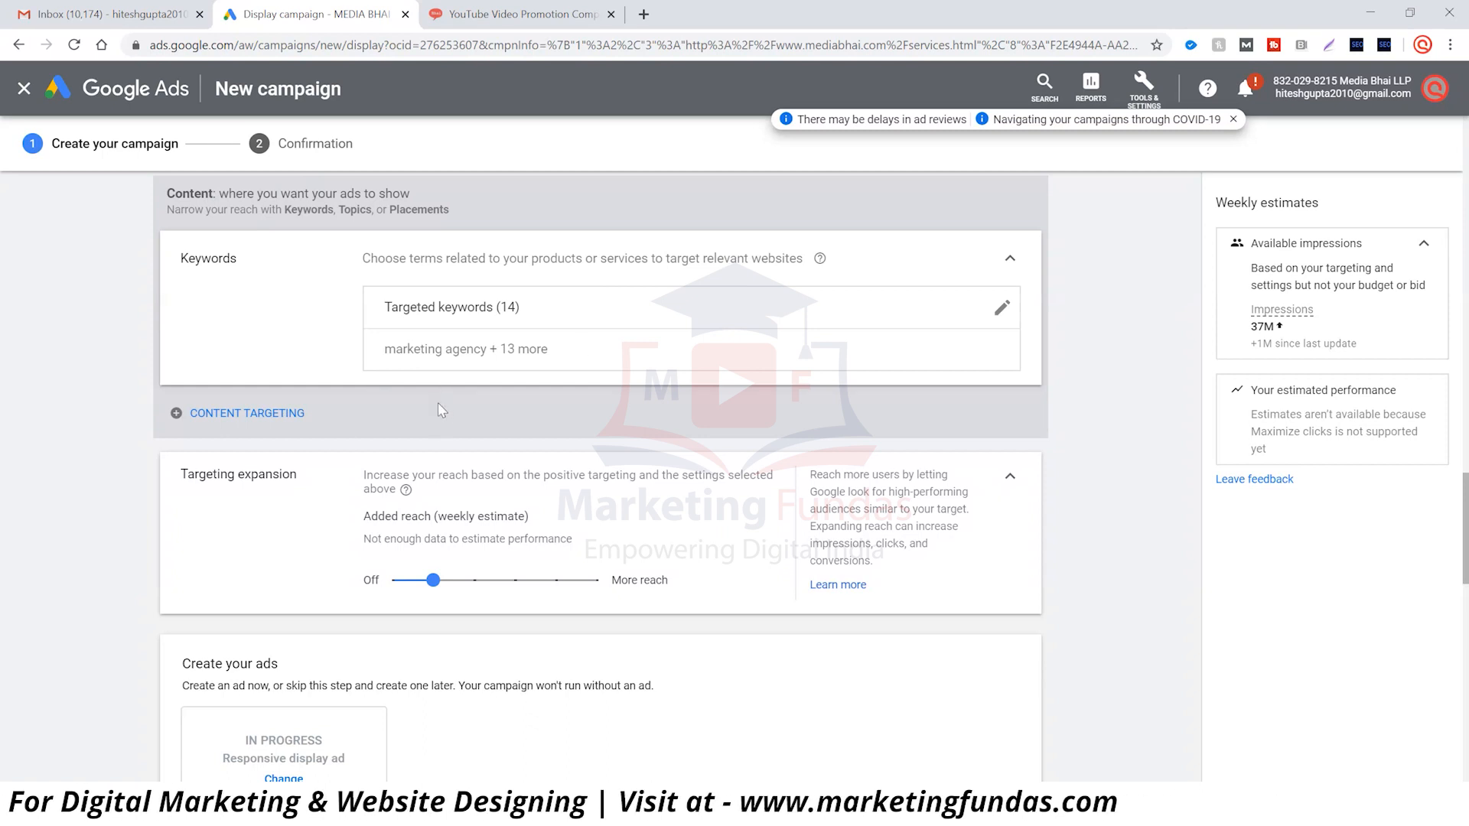
Step: Raise the targeting expansion reach to one notch below the maximum
{"action": "scroll", "coordinate": [437, 401], "scroll_direction": "down", "scroll_amount": 2}
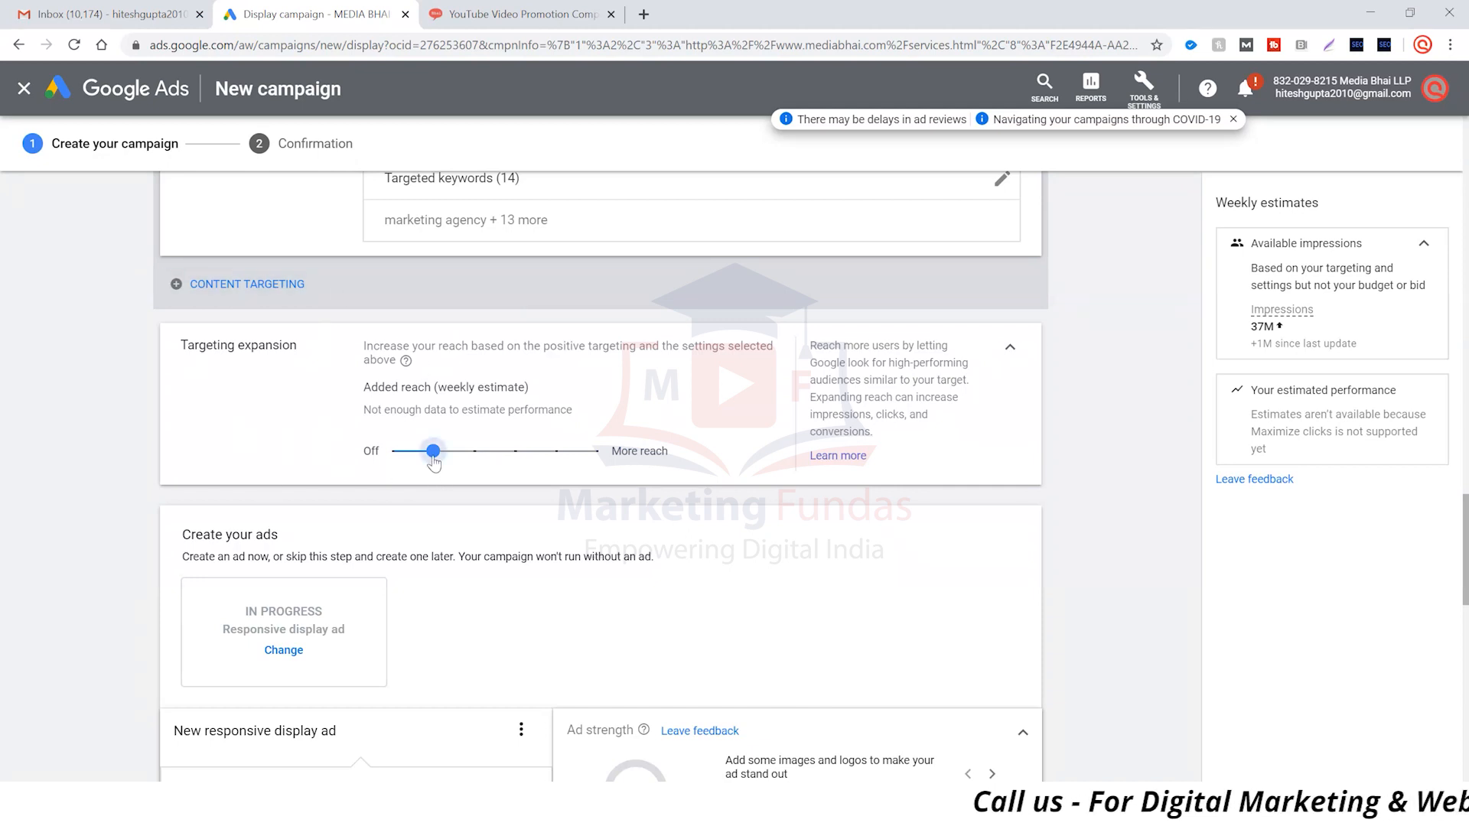
{"action": "left_click_drag", "start_coordinate": [451, 458], "coordinate": [555, 458]}
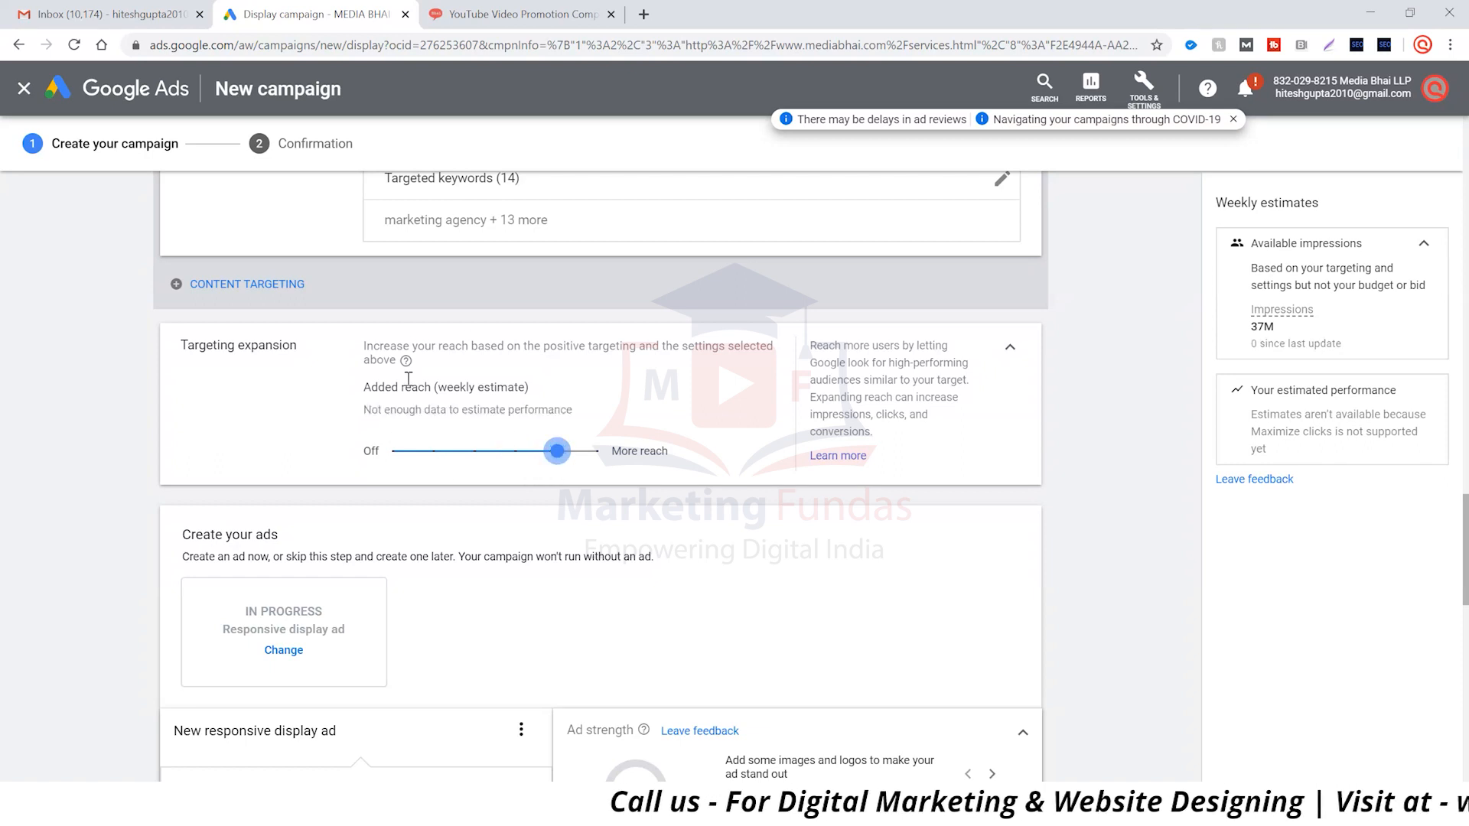
Step: Set the targeting expansion reach to two notches below the maximum
{"action": "left_click", "coordinate": [474, 450]}
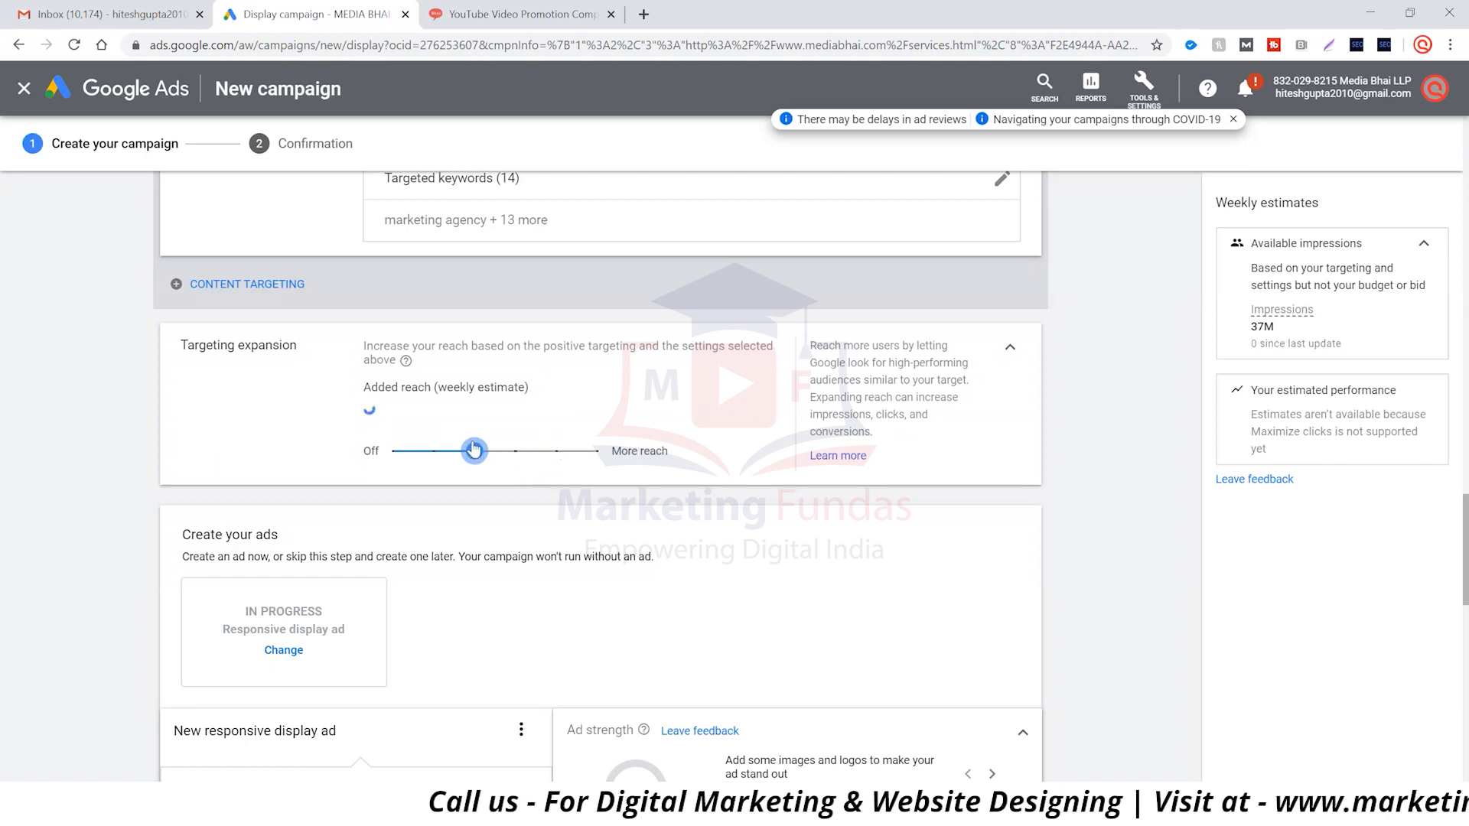
{"action": "scroll", "coordinate": [568, 436], "scroll_direction": "up", "scroll_amount": 3}
{"action": "scroll", "coordinate": [566, 435], "scroll_direction": "down", "scroll_amount": 2}
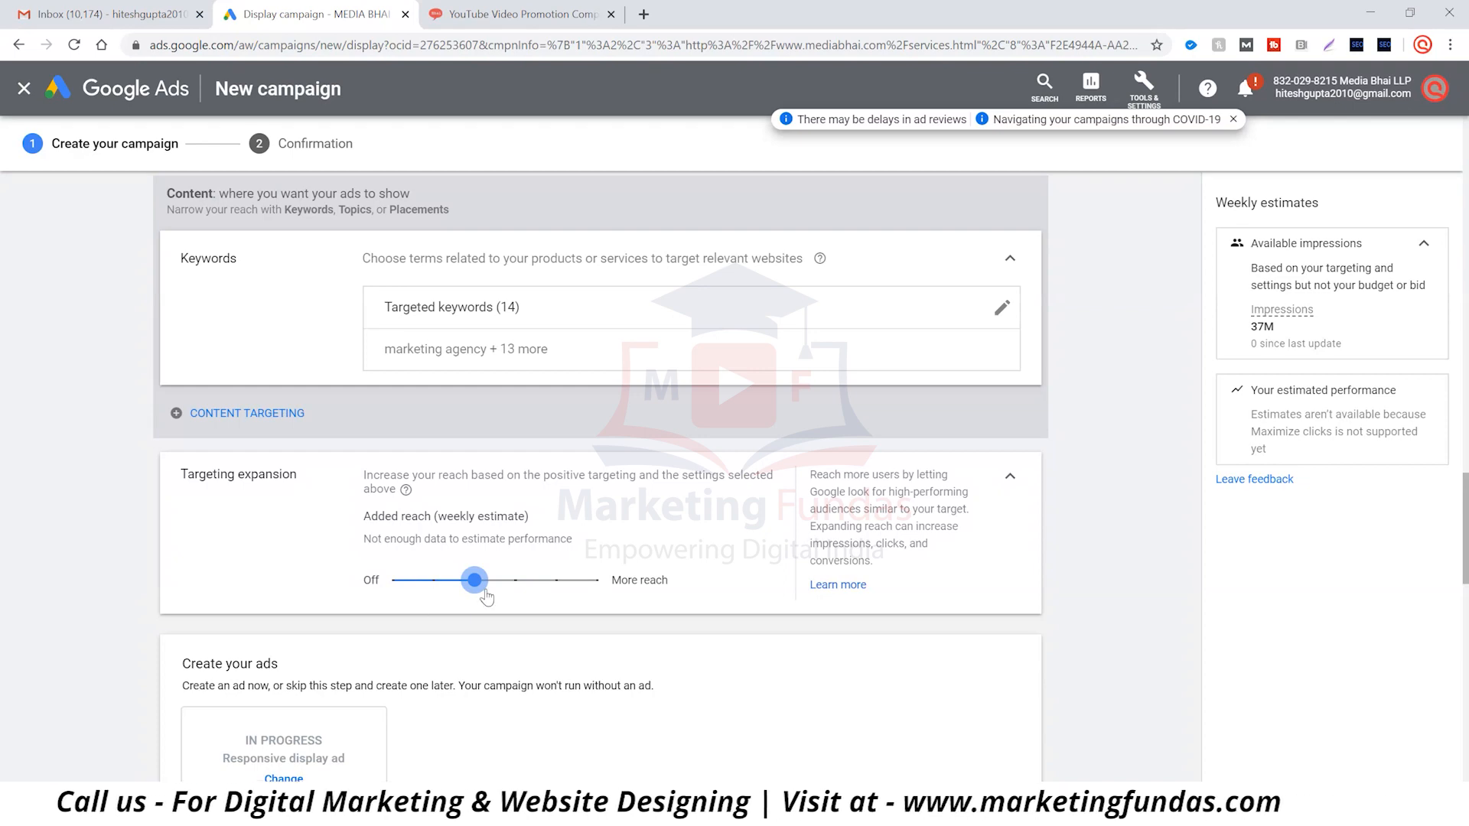
{"action": "left_click", "coordinate": [512, 586]}
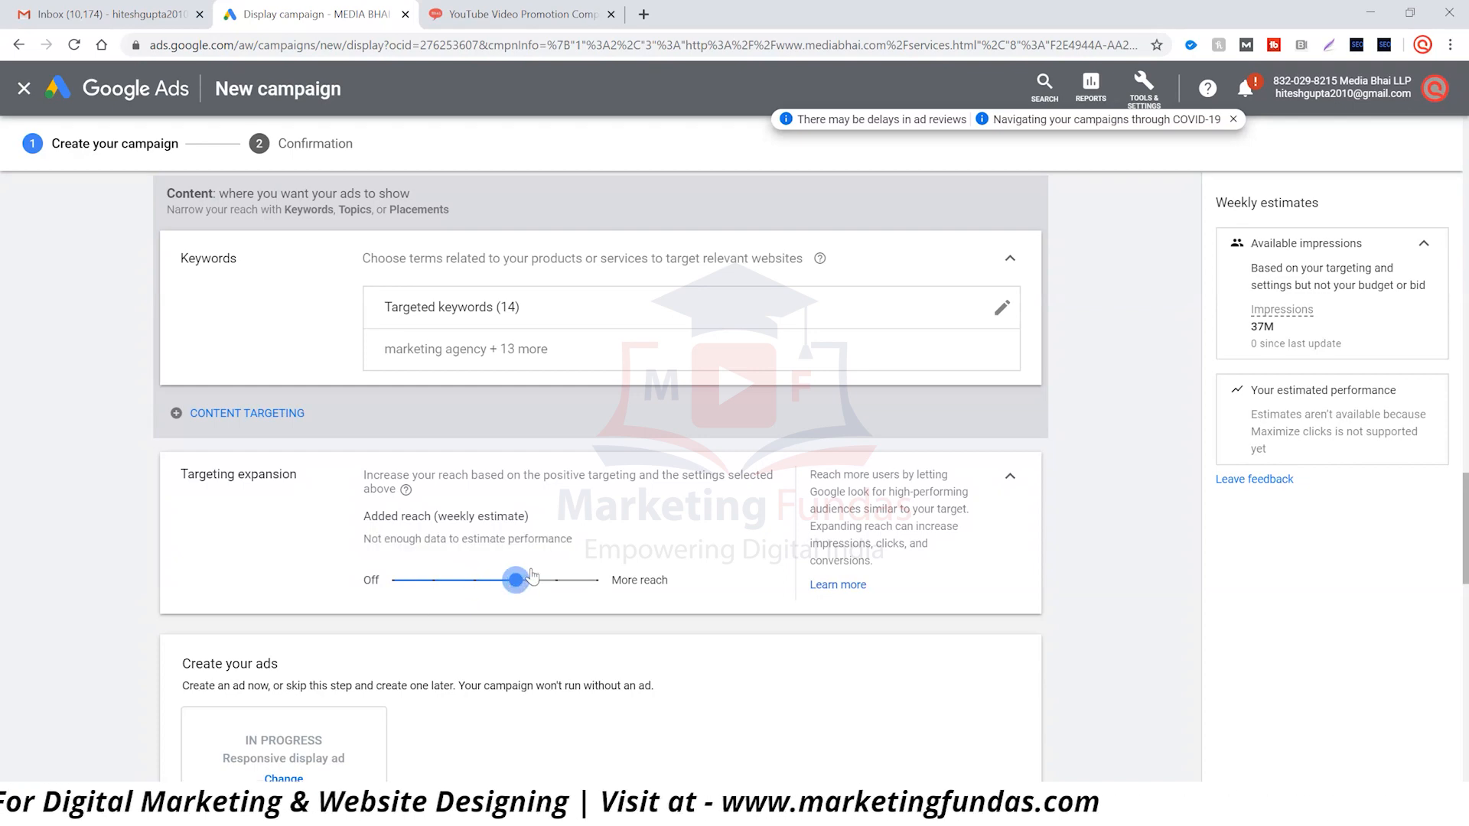
Step: Review the new responsive display ad form, covering its final URL, images and logos, videos, headlines, descriptions and business name
{"action": "scroll", "coordinate": [541, 416], "scroll_direction": "down", "scroll_amount": 3}
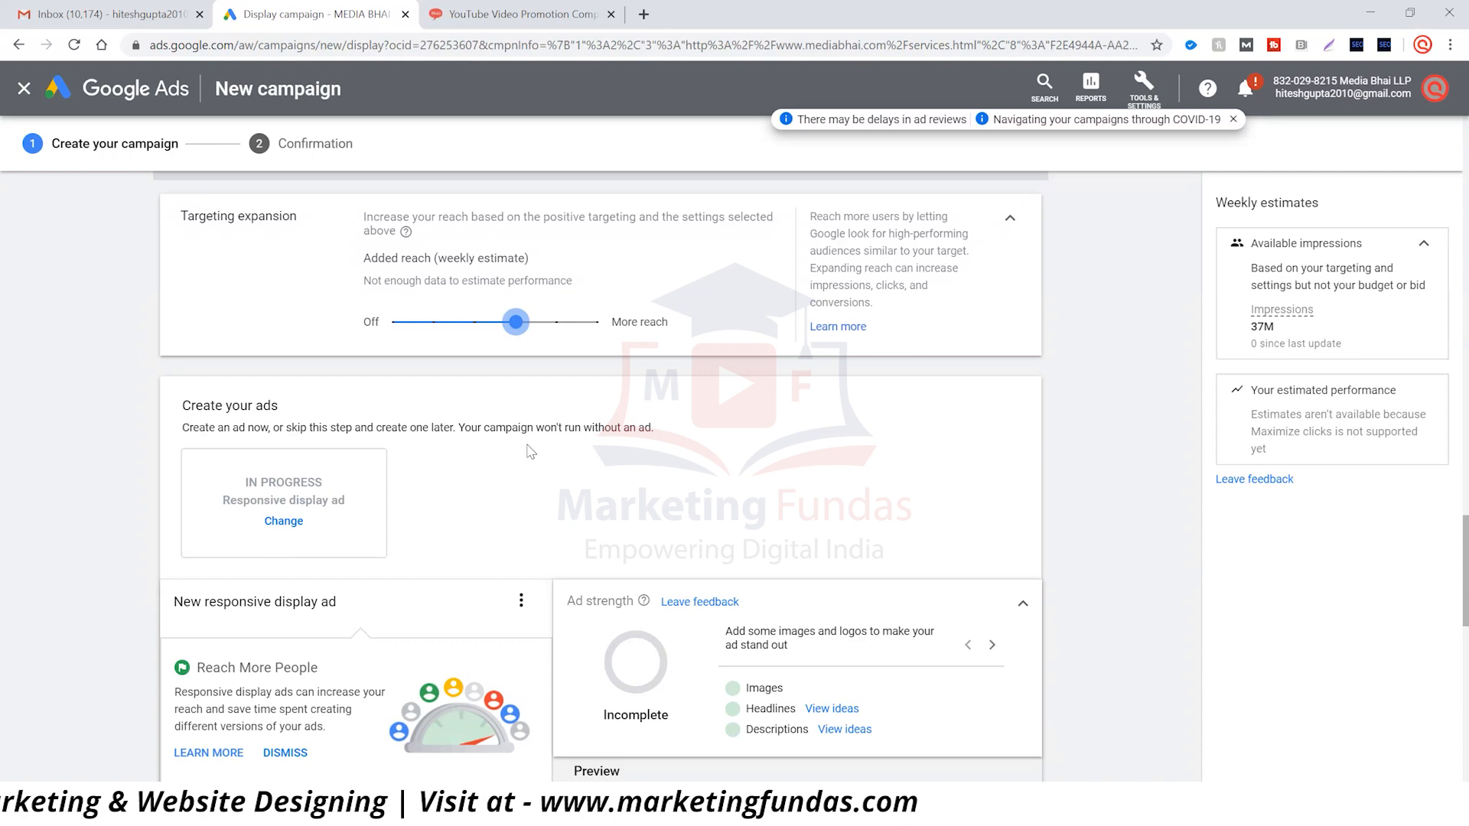
{"action": "scroll", "coordinate": [540, 415], "scroll_direction": "down", "scroll_amount": 2}
{"action": "scroll", "coordinate": [102, 426], "scroll_direction": "down", "scroll_amount": 1}
{"action": "scroll", "coordinate": [102, 428], "scroll_direction": "up", "scroll_amount": 1}
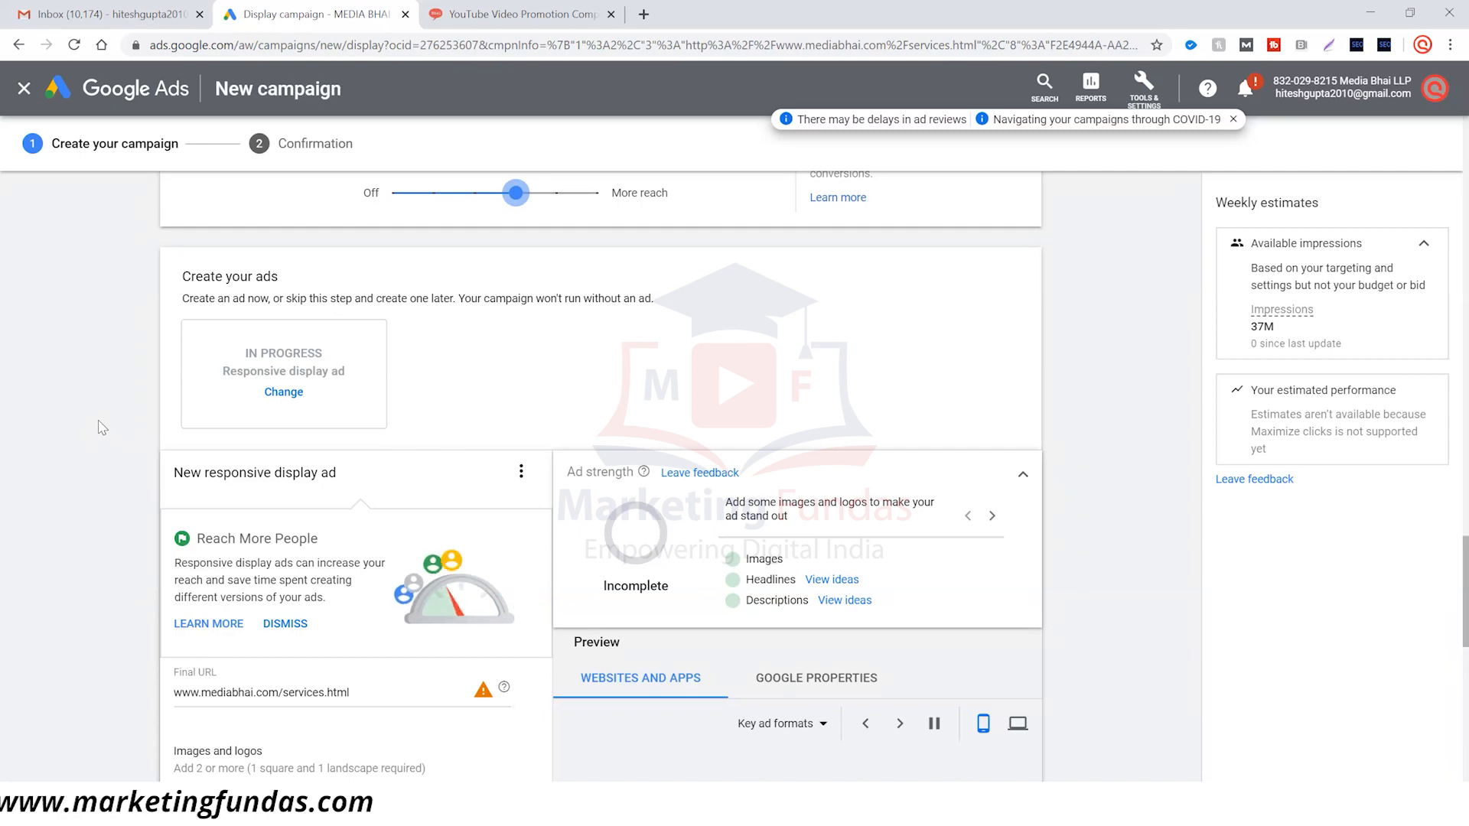
{"action": "scroll", "coordinate": [102, 427], "scroll_direction": "down", "scroll_amount": 3}
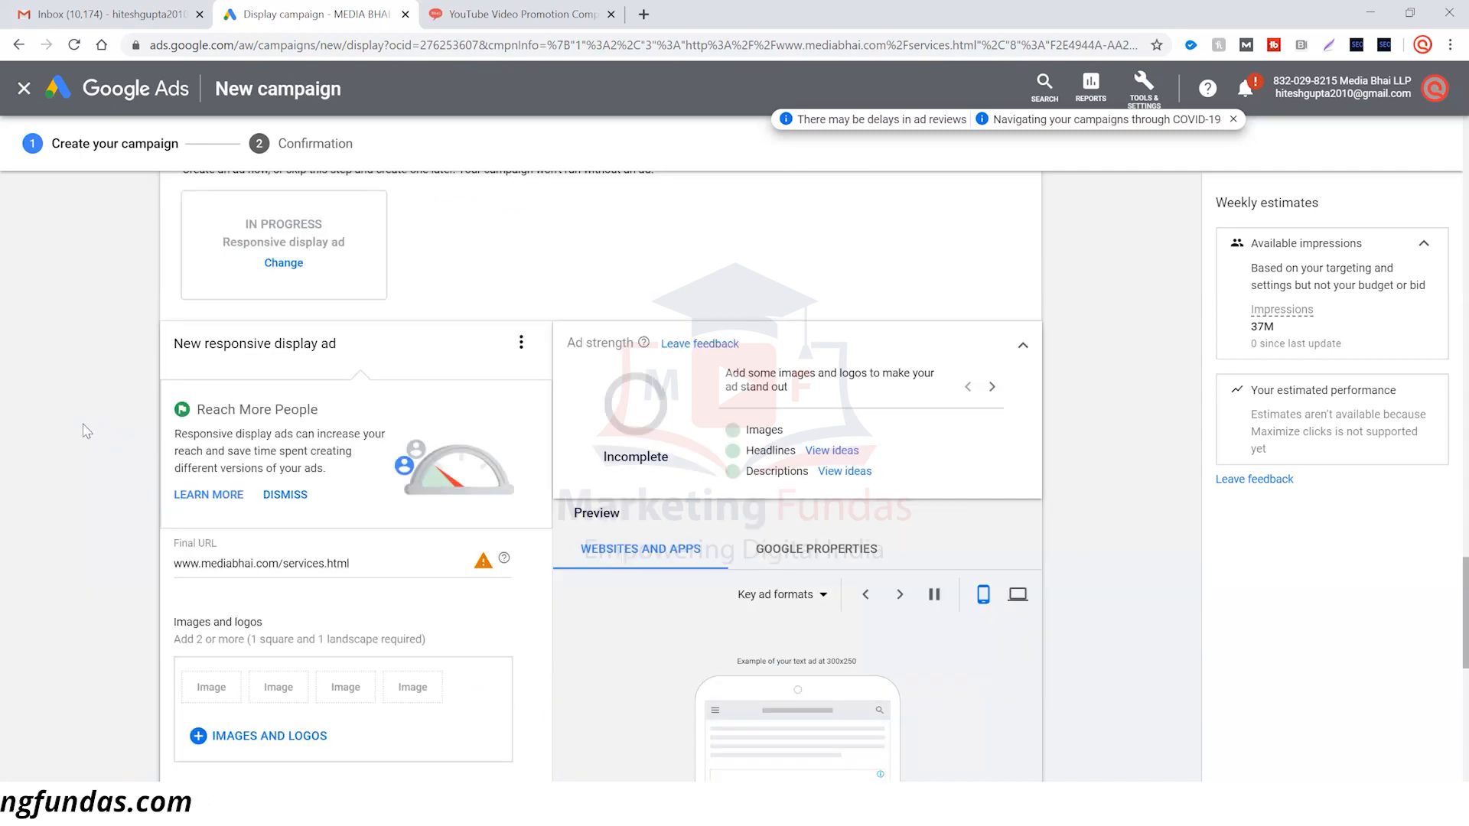
{"action": "scroll", "coordinate": [246, 660], "scroll_direction": "down", "scroll_amount": 2}
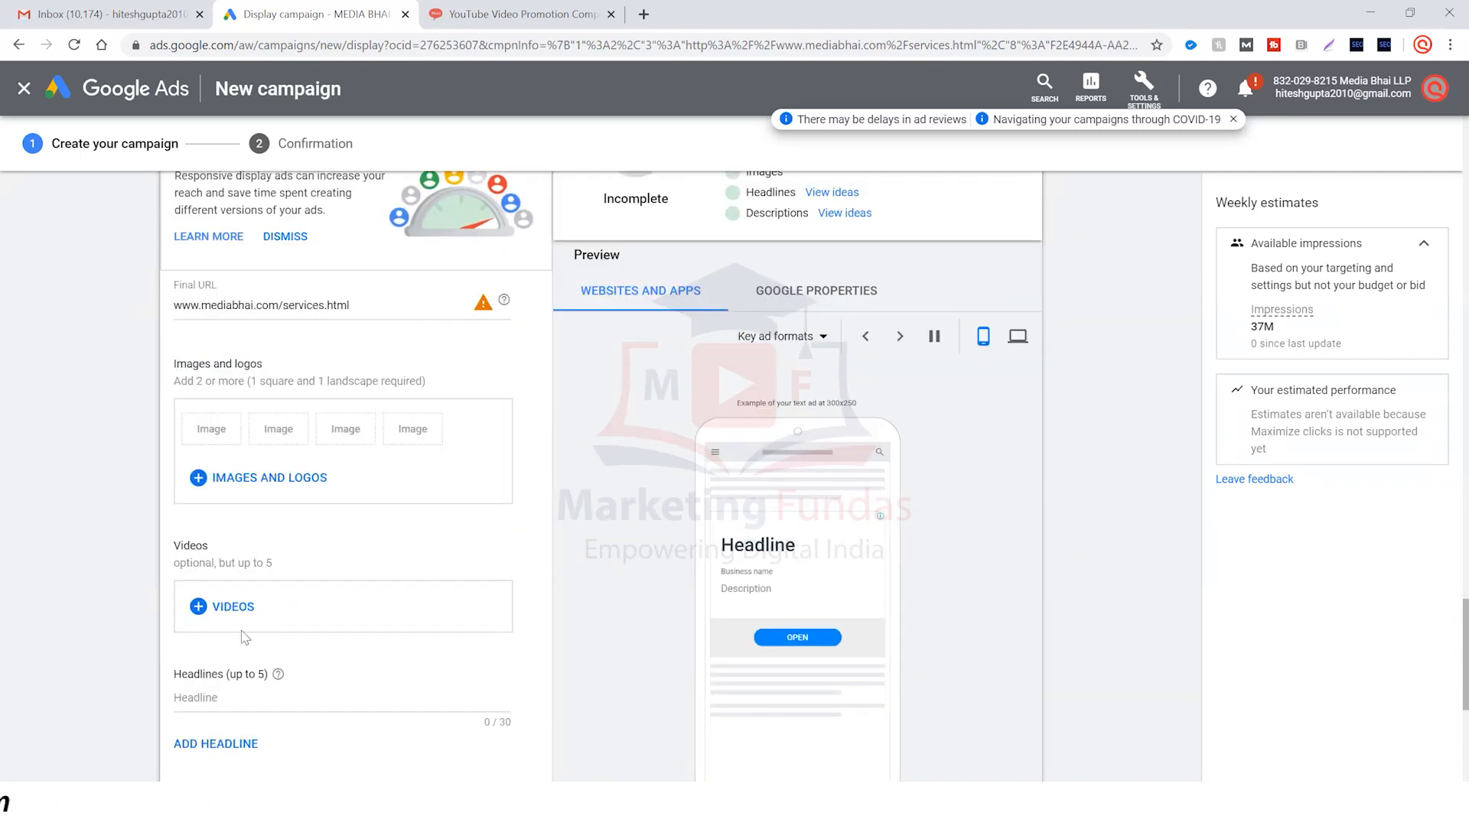
{"action": "scroll", "coordinate": [245, 637], "scroll_direction": "up", "scroll_amount": 2}
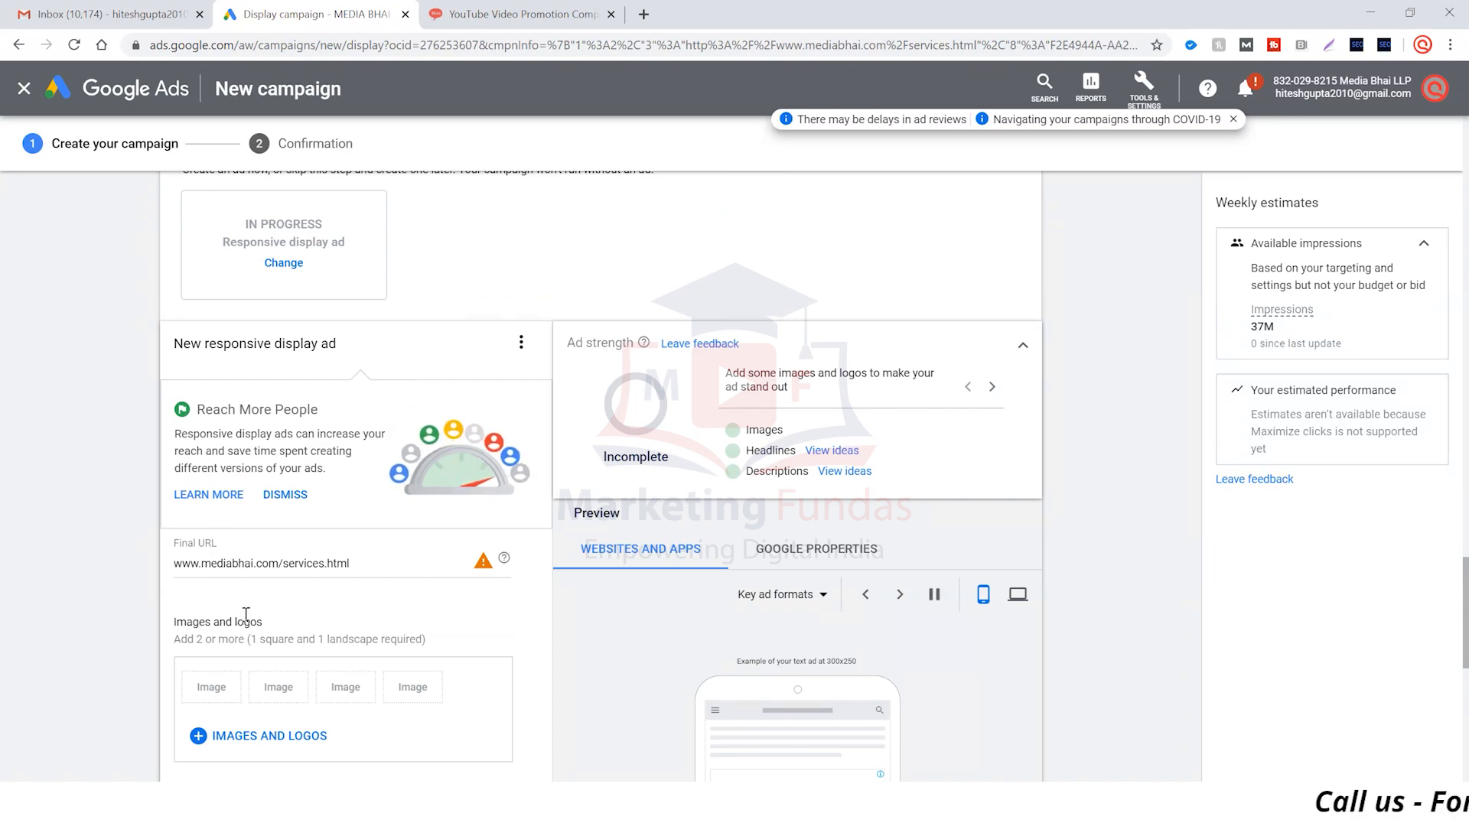
{"action": "scroll", "coordinate": [245, 614], "scroll_direction": "down", "scroll_amount": 4}
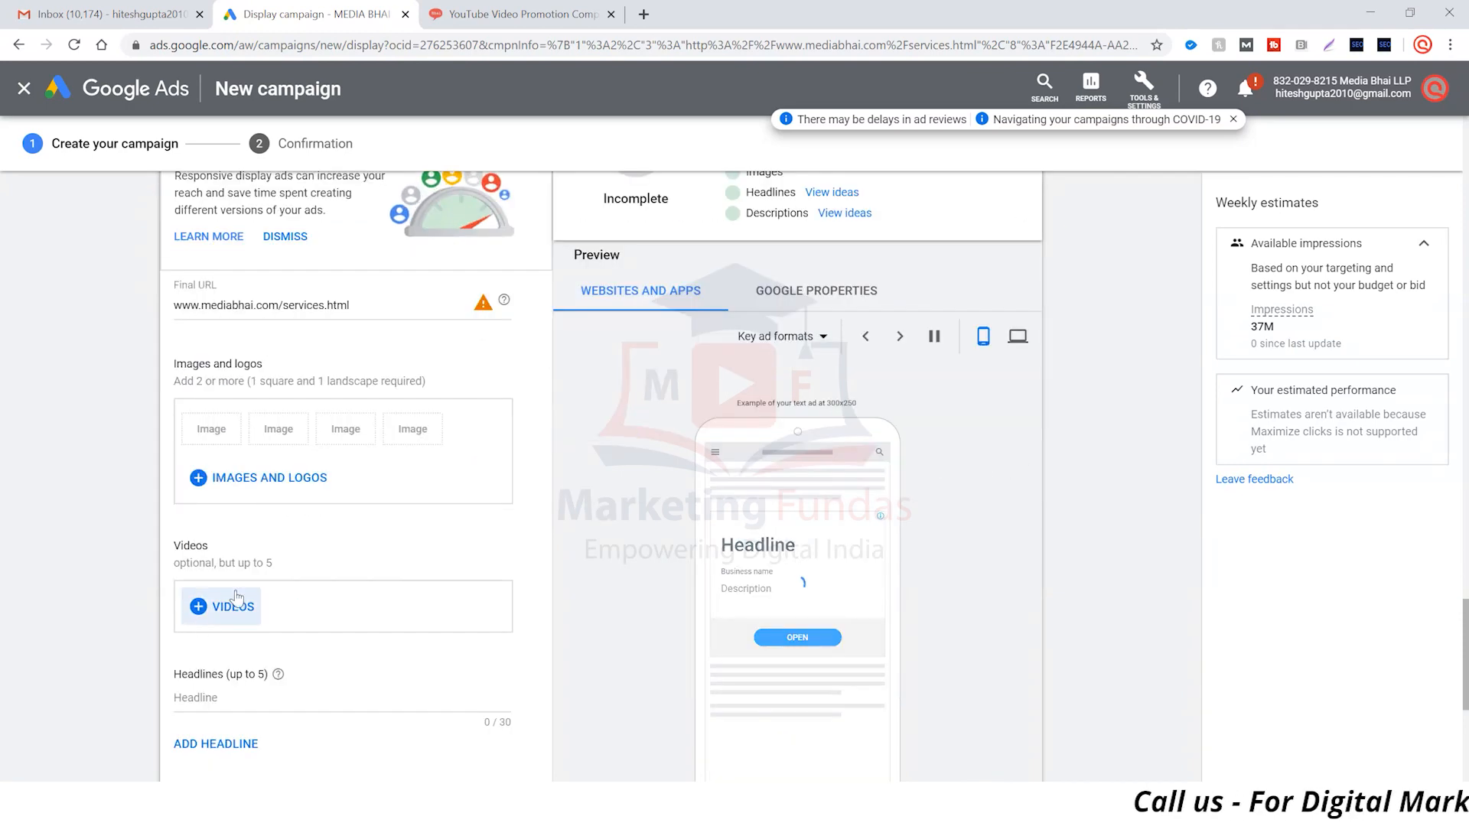
{"action": "scroll", "coordinate": [302, 699], "scroll_direction": "down", "scroll_amount": 4}
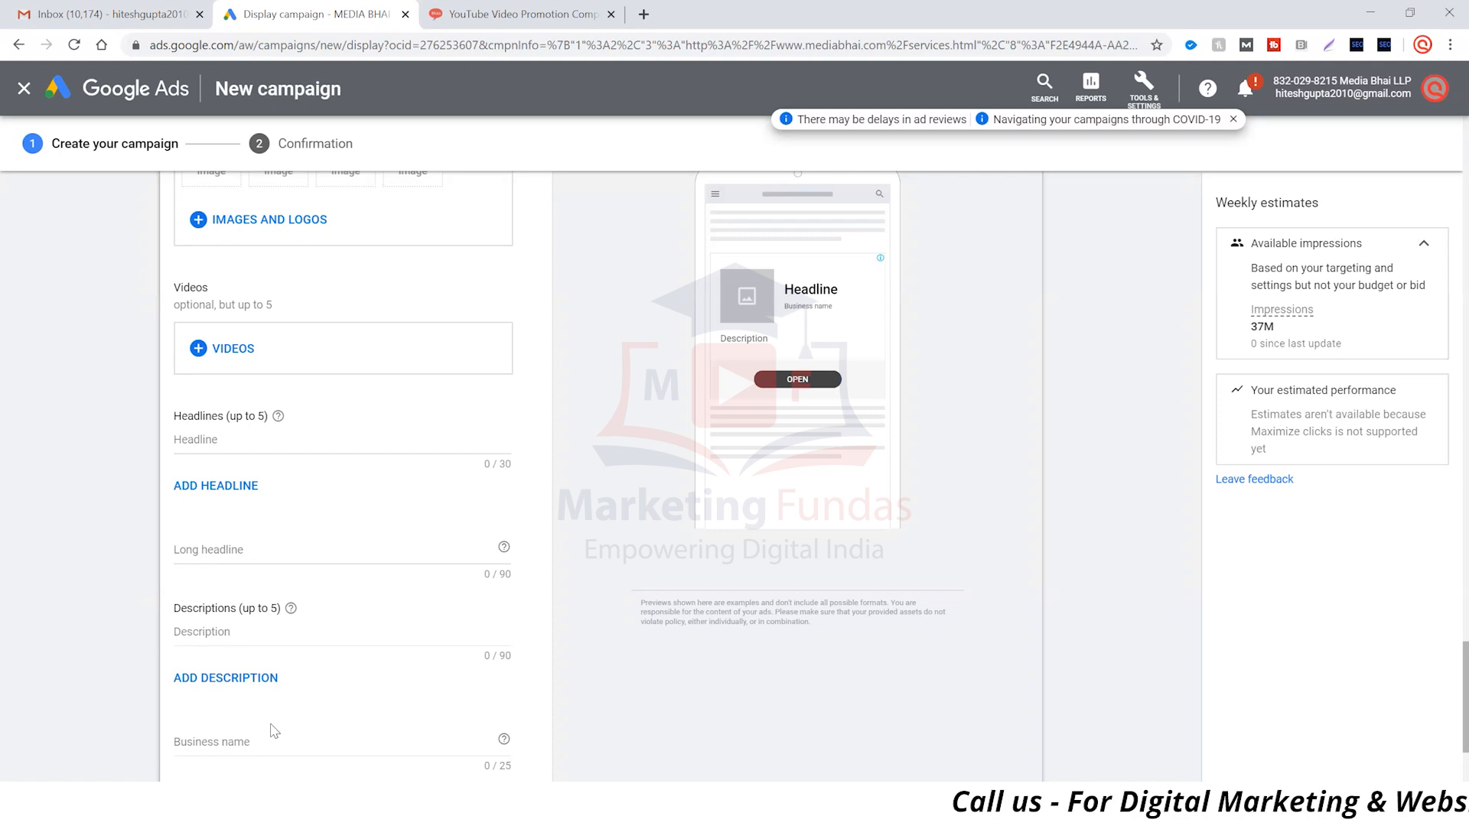
{"action": "scroll", "coordinate": [273, 731], "scroll_direction": "up", "scroll_amount": 4}
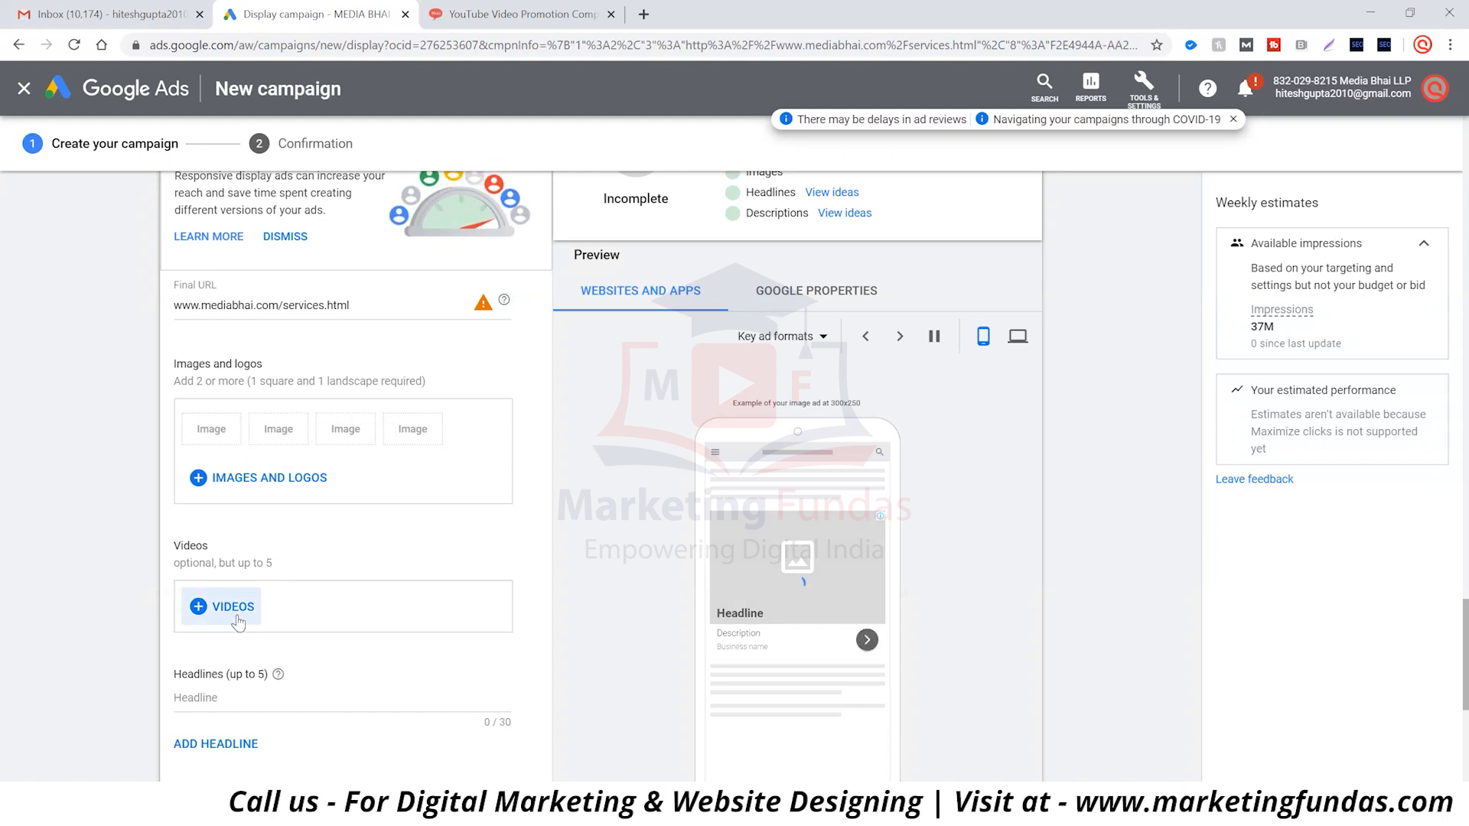
{"action": "scroll", "coordinate": [284, 455], "scroll_direction": "down", "scroll_amount": 2}
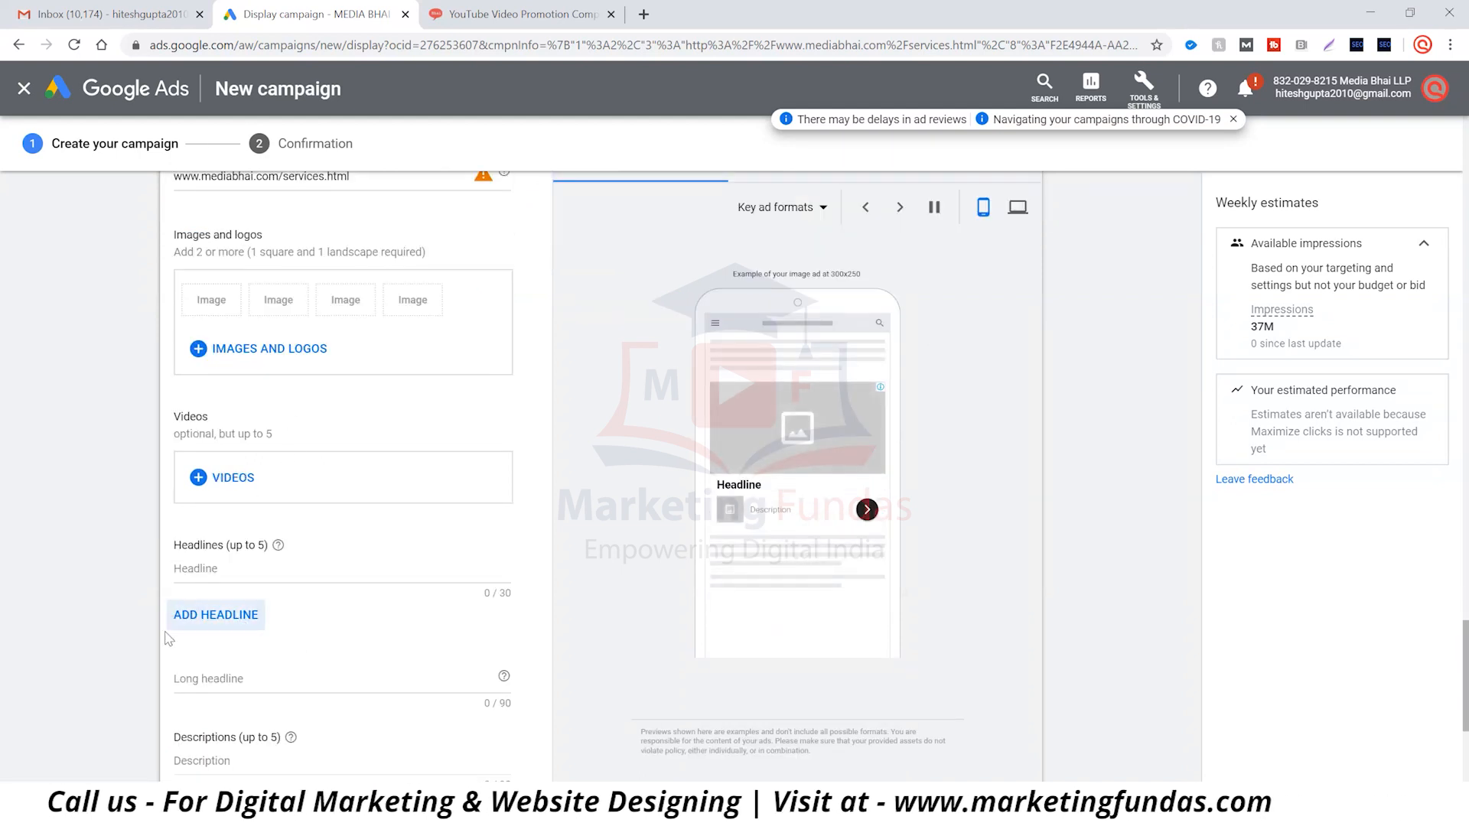
{"action": "scroll", "coordinate": [367, 566], "scroll_direction": "down", "scroll_amount": 2}
{"action": "scroll", "coordinate": [318, 719], "scroll_direction": "down", "scroll_amount": 4}
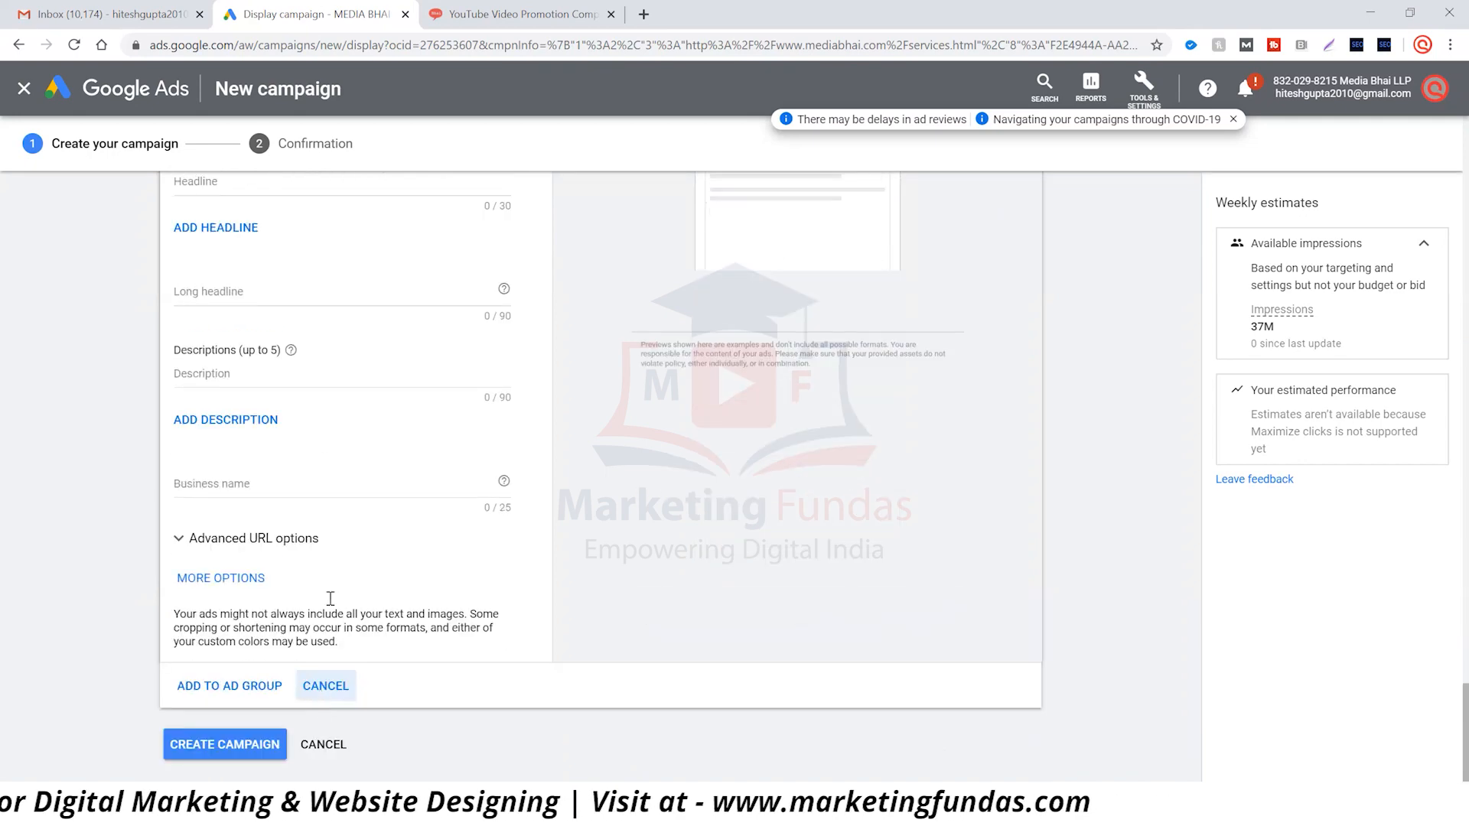
{"action": "scroll", "coordinate": [298, 652], "scroll_direction": "up", "scroll_amount": 6}
{"action": "scroll", "coordinate": [299, 652], "scroll_direction": "up", "scroll_amount": 4}
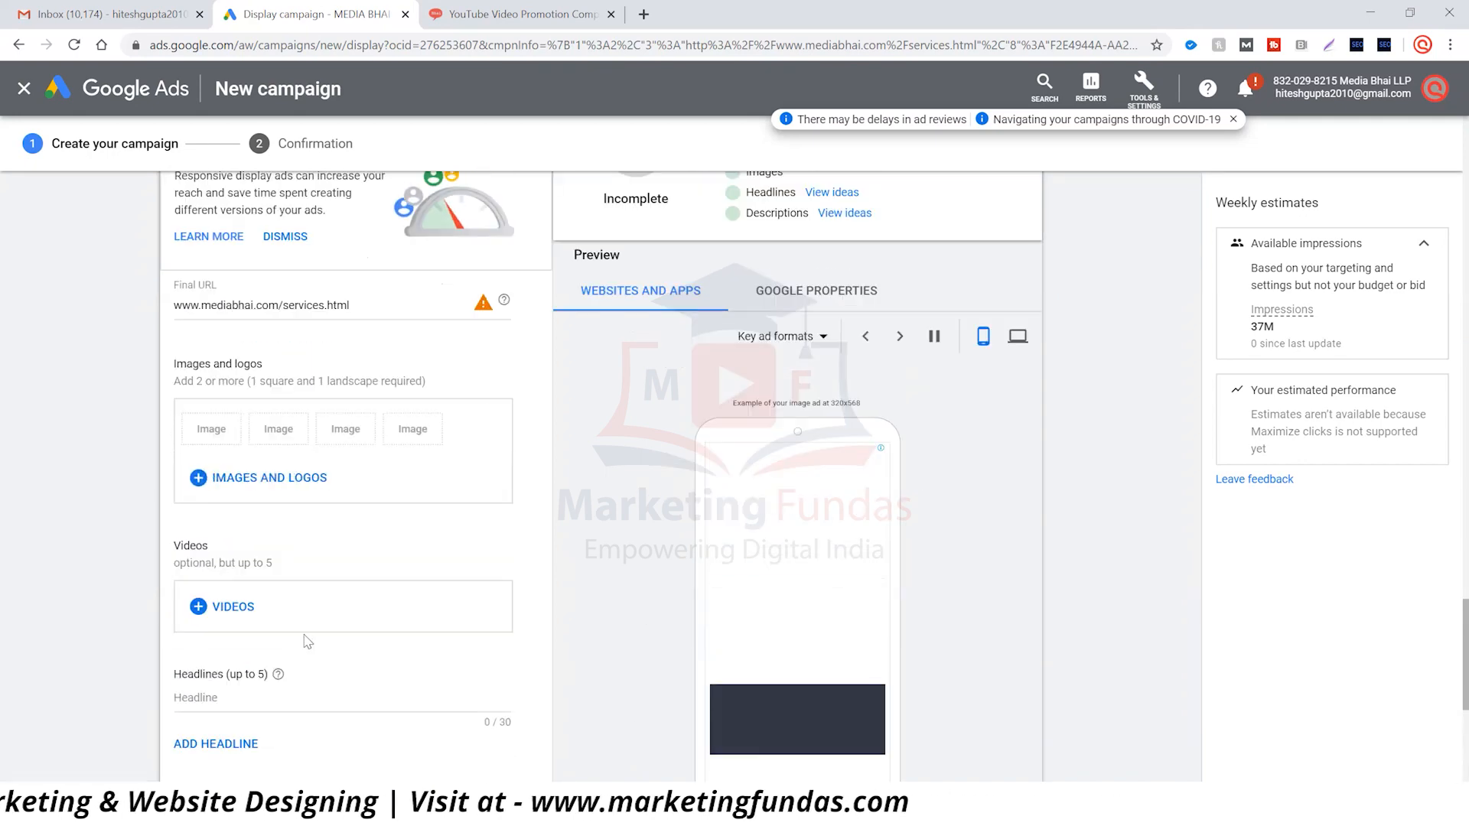
{"action": "scroll", "coordinate": [139, 431], "scroll_direction": "down", "scroll_amount": 3}
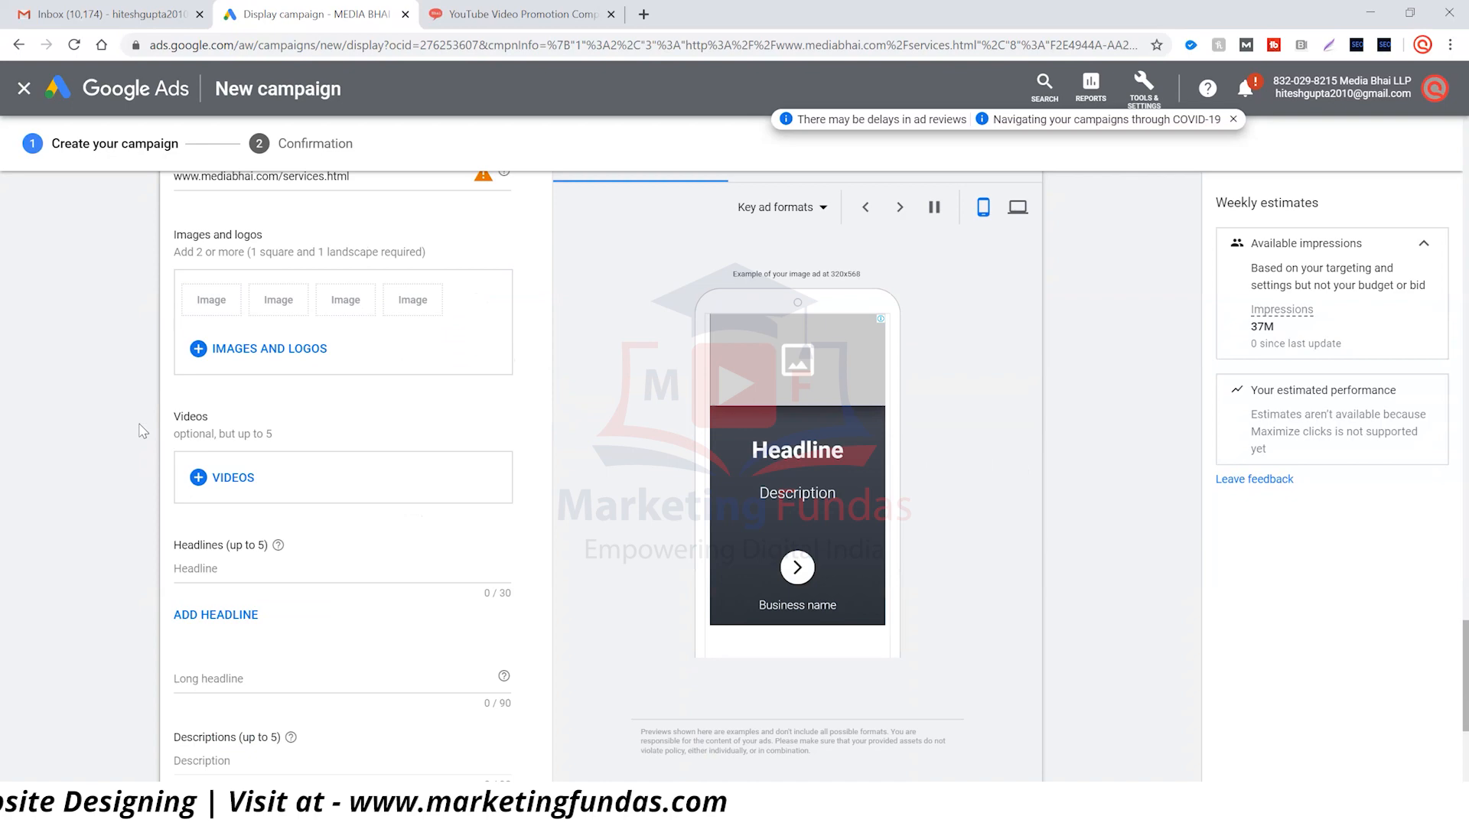
Step: Examine the alternative ad creation options for the in-progress ad, such as uploading display ads, without switching the type
{"action": "scroll", "coordinate": [192, 459], "scroll_direction": "up", "scroll_amount": 2}
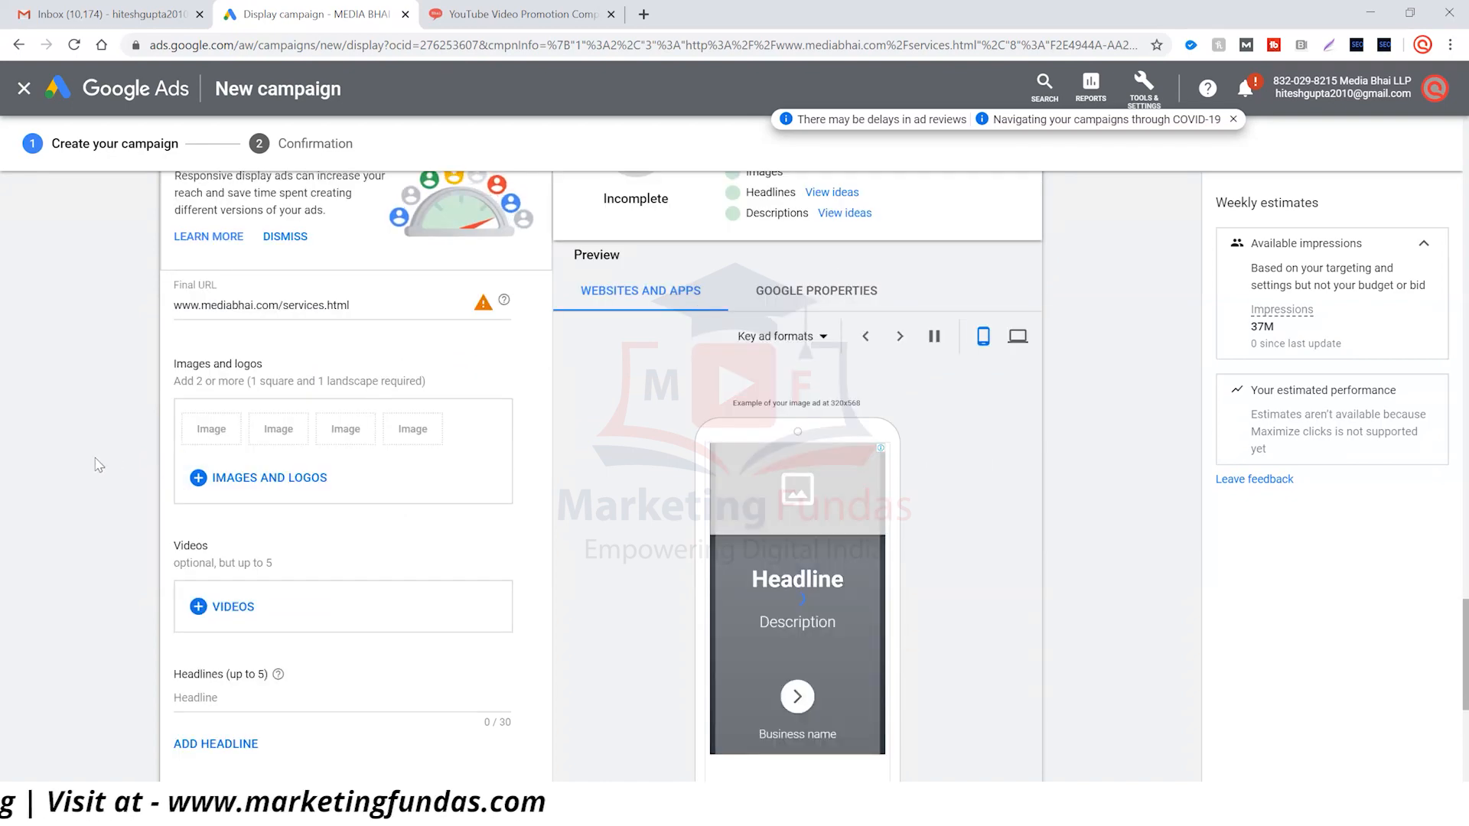
{"action": "scroll", "coordinate": [99, 462], "scroll_direction": "up", "scroll_amount": 2}
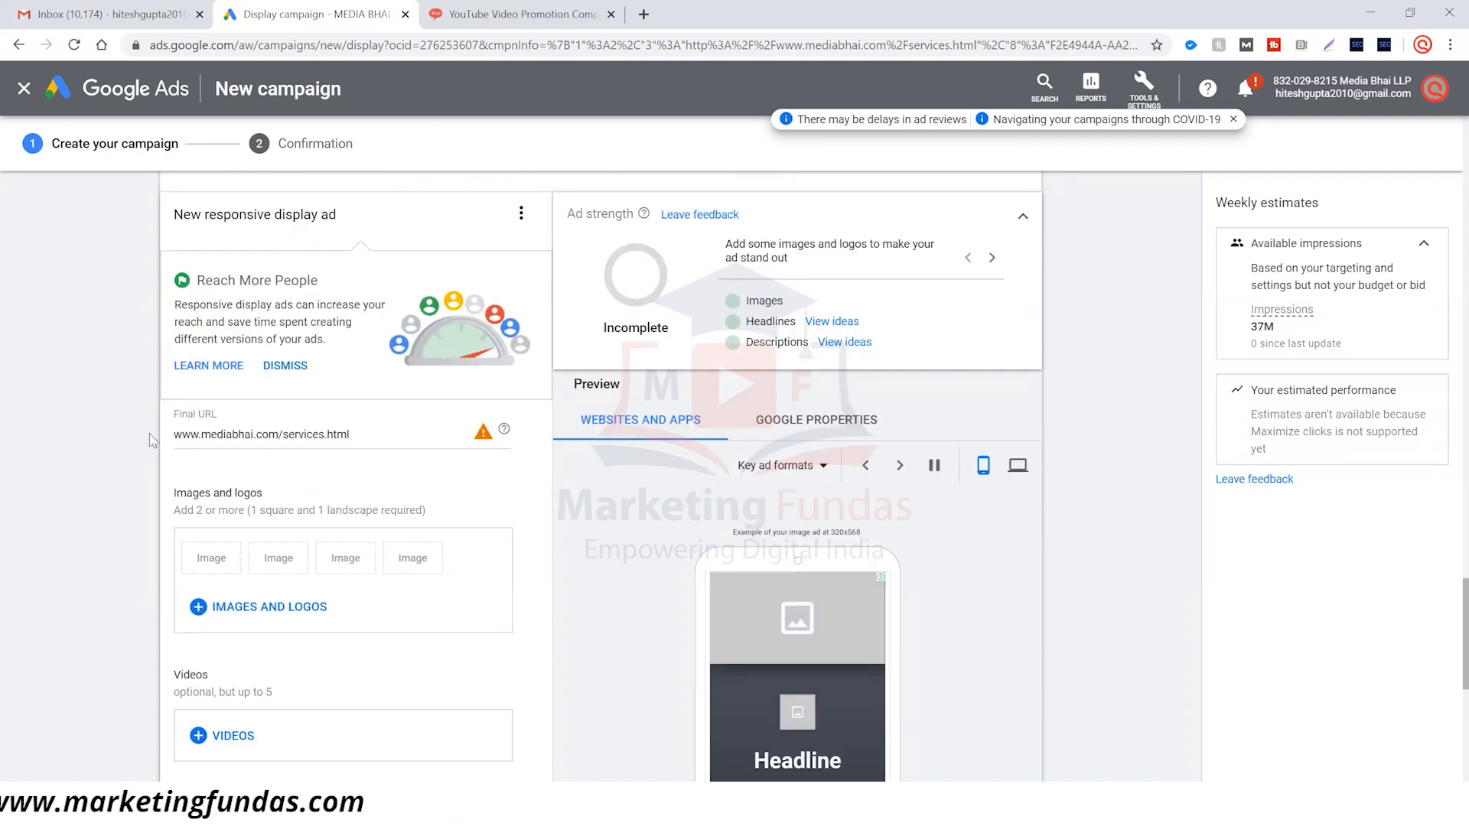
{"action": "scroll", "coordinate": [227, 337], "scroll_direction": "up", "scroll_amount": 2}
{"action": "scroll", "coordinate": [191, 391], "scroll_direction": "up", "scroll_amount": 2}
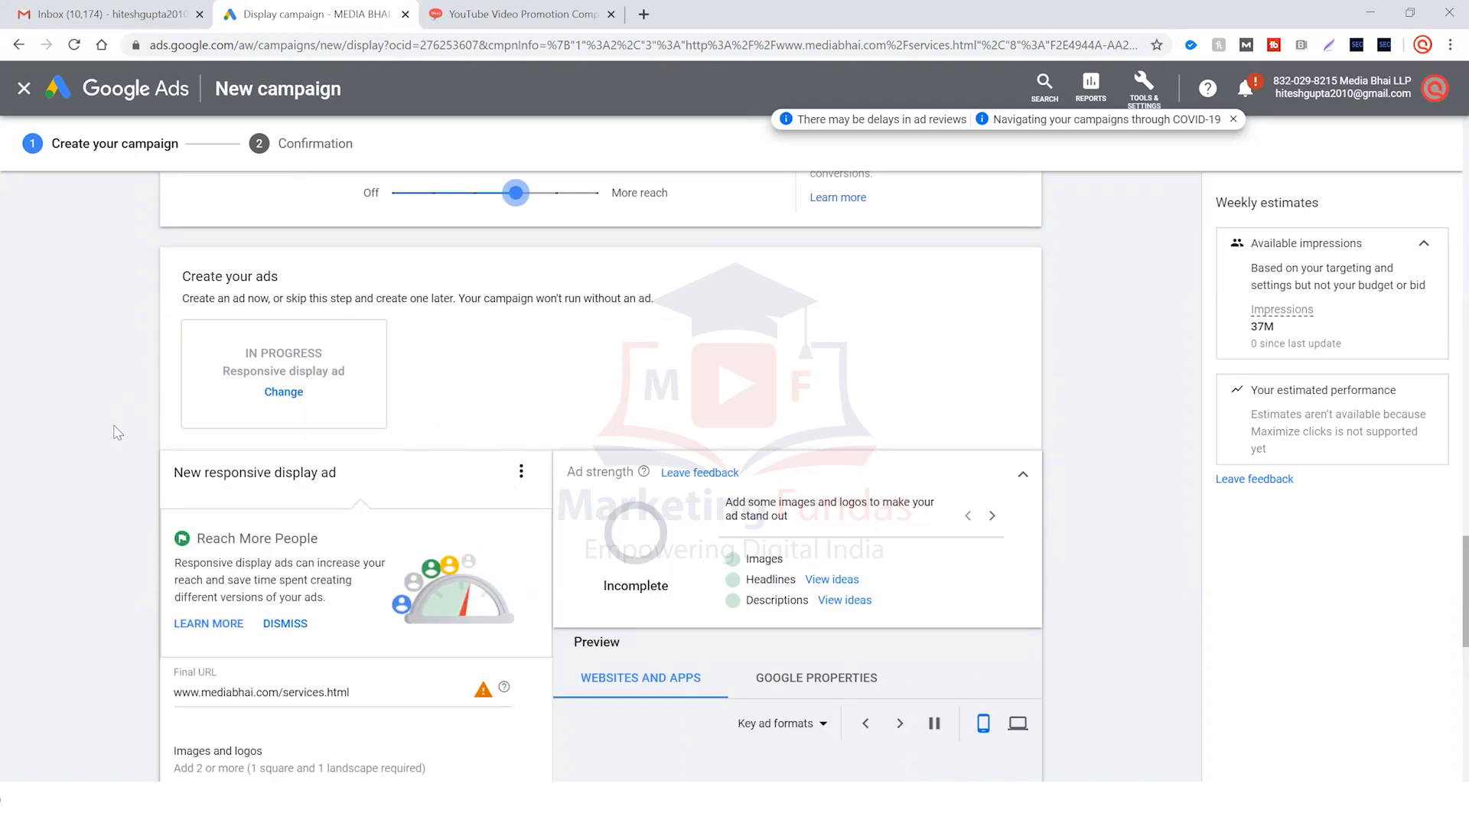
{"action": "left_click", "coordinate": [283, 394]}
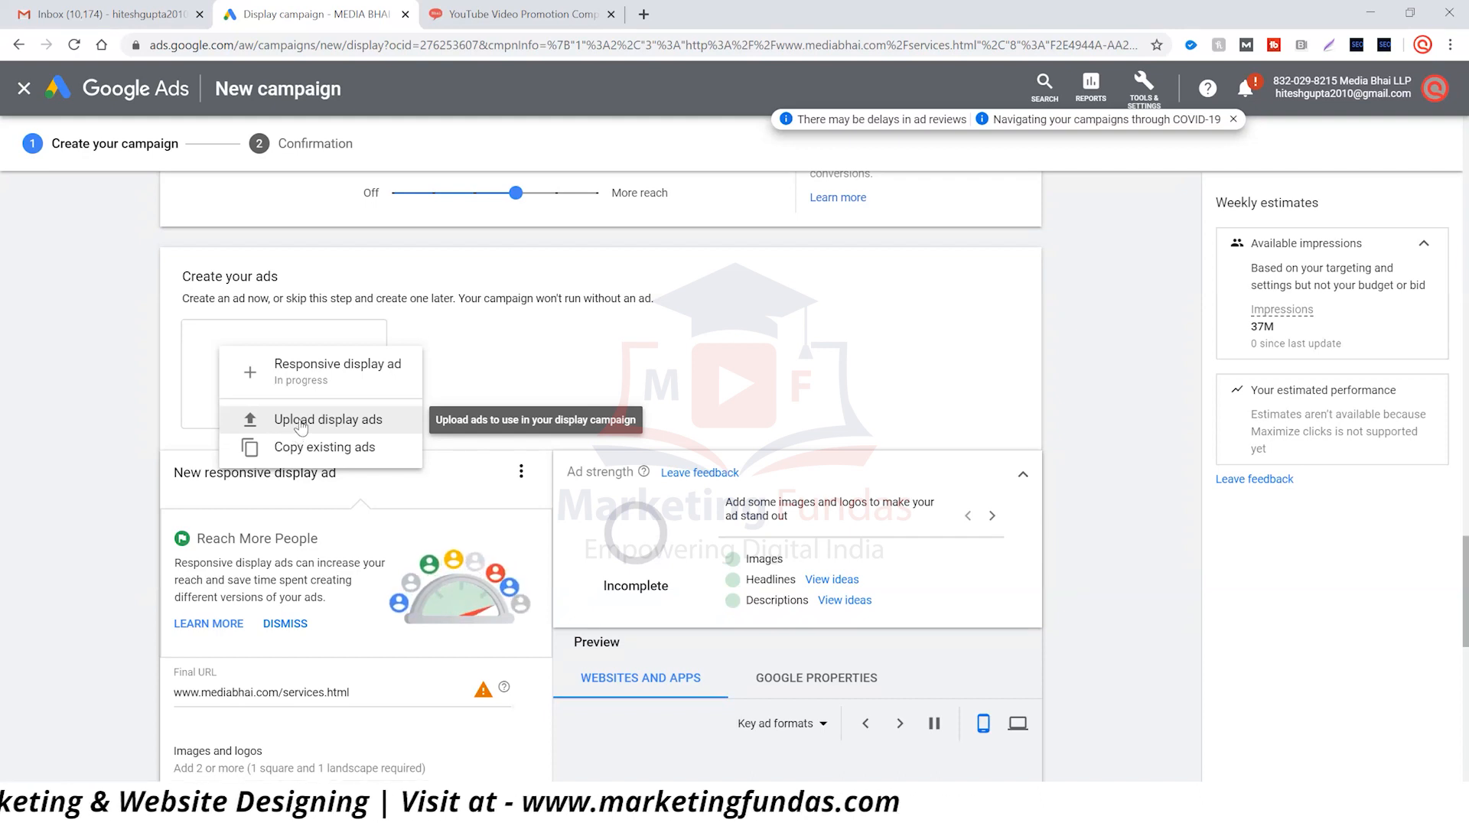
{"action": "left_click", "coordinate": [121, 433]}
Step: Add the recently used 1200 × 628 "Turning Clicks Into Customers" banner to the ad as an image in the 1.91:1 ratio
{"action": "scroll", "coordinate": [116, 459], "scroll_direction": "down", "scroll_amount": 2}
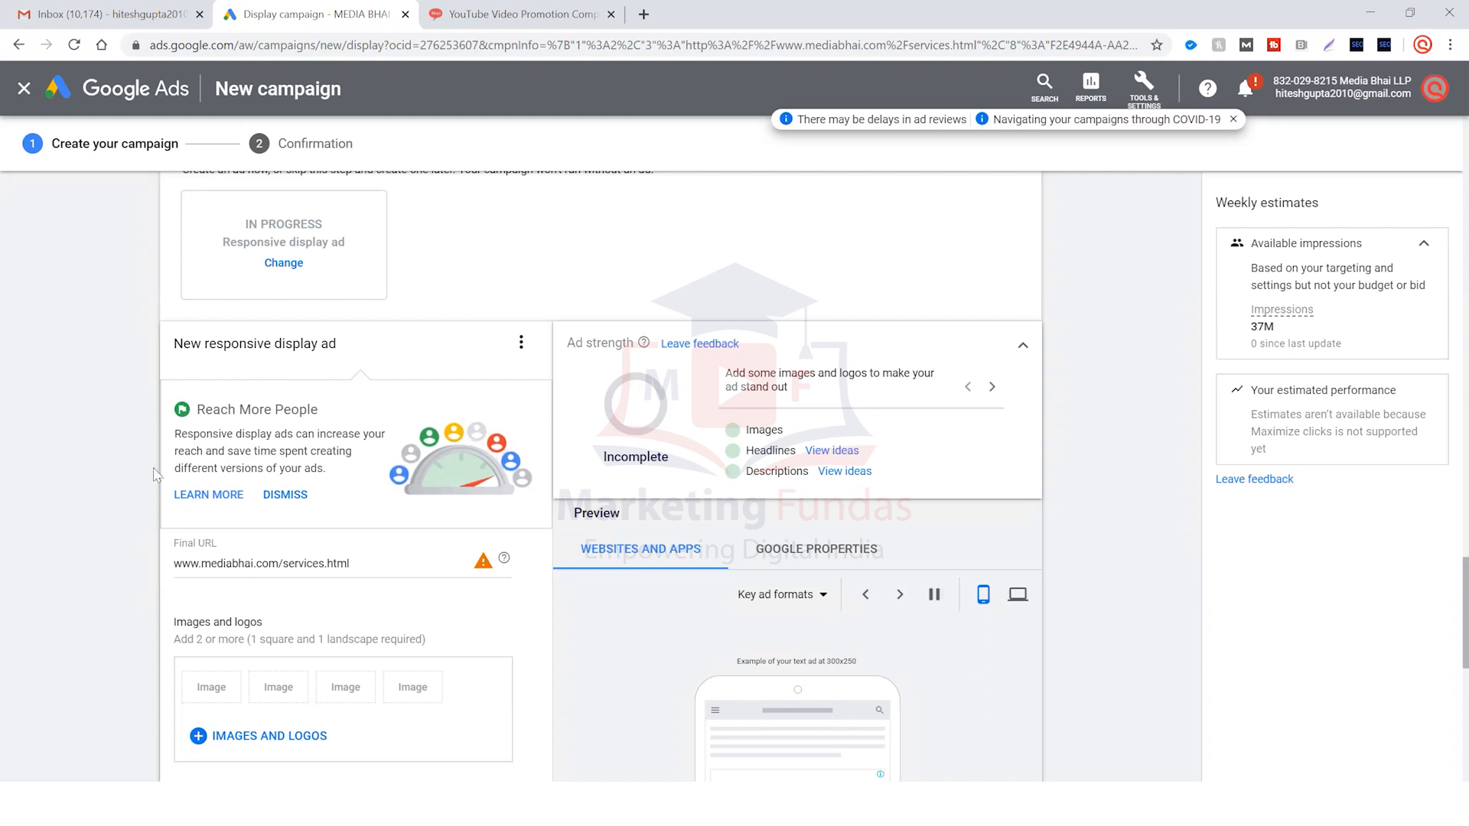
{"action": "scroll", "coordinate": [138, 467], "scroll_direction": "down", "scroll_amount": 3}
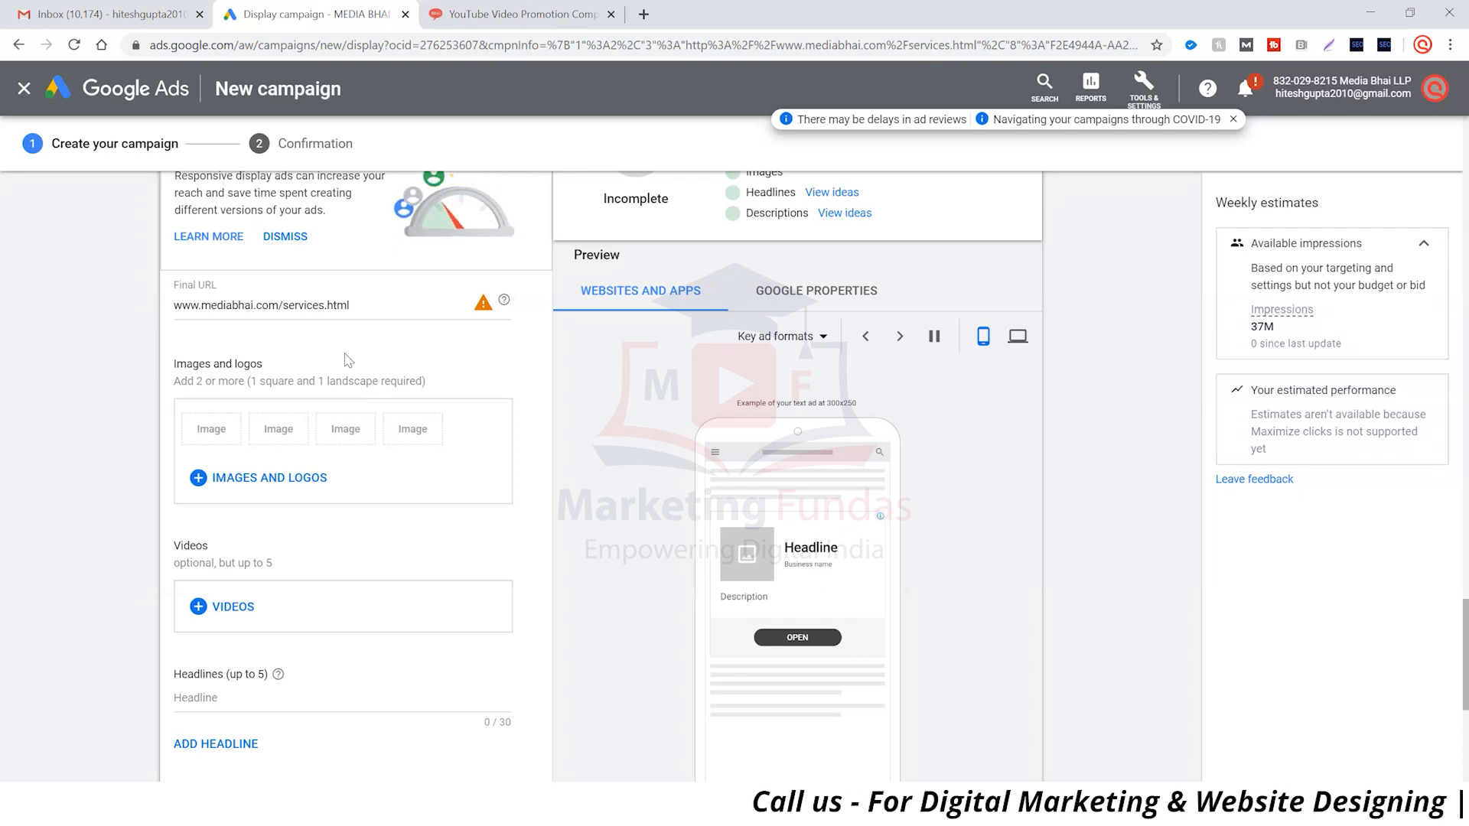
{"action": "left_click", "coordinate": [197, 479]}
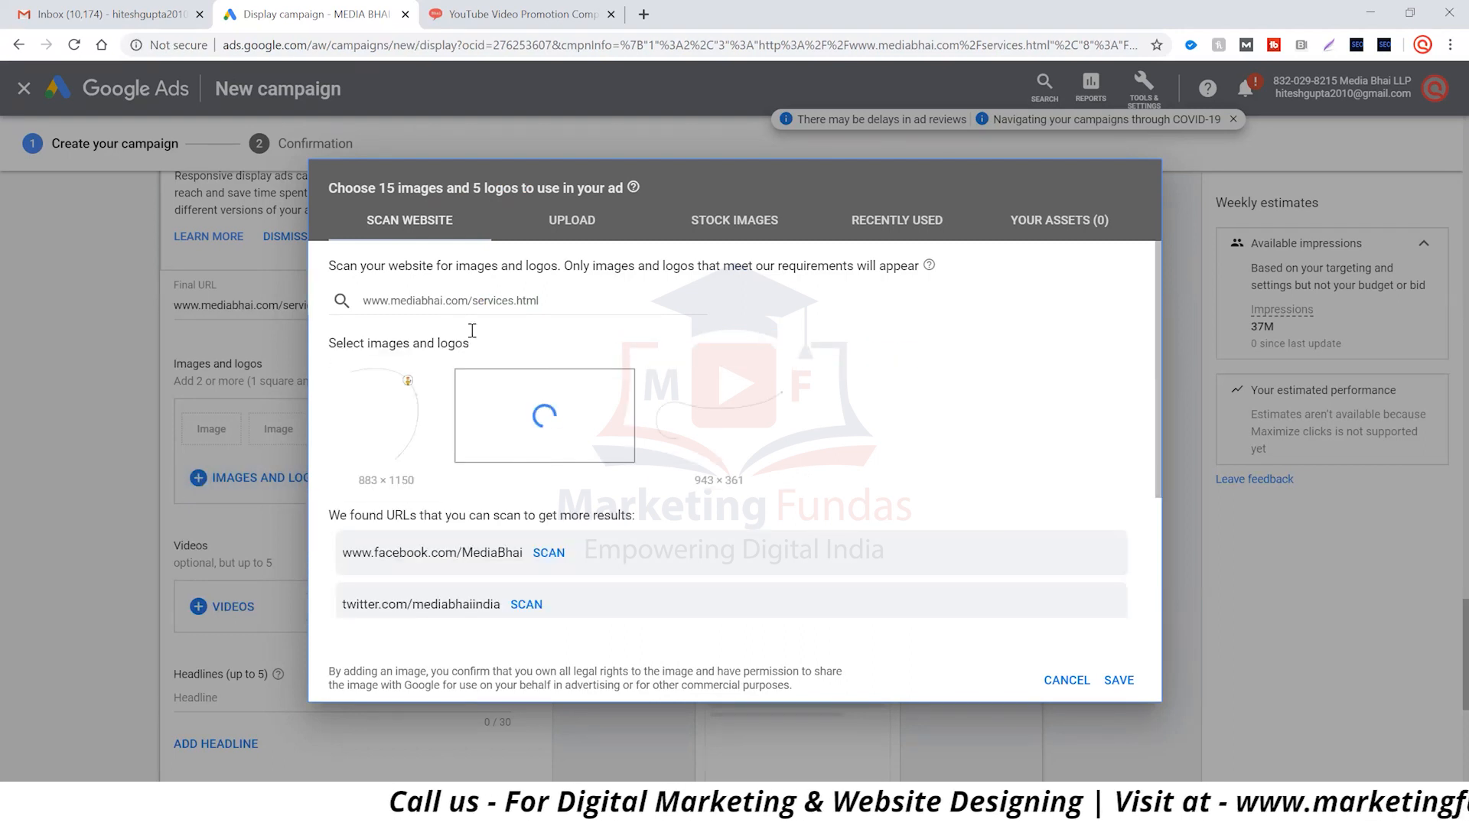
{"action": "left_click", "coordinate": [579, 227]}
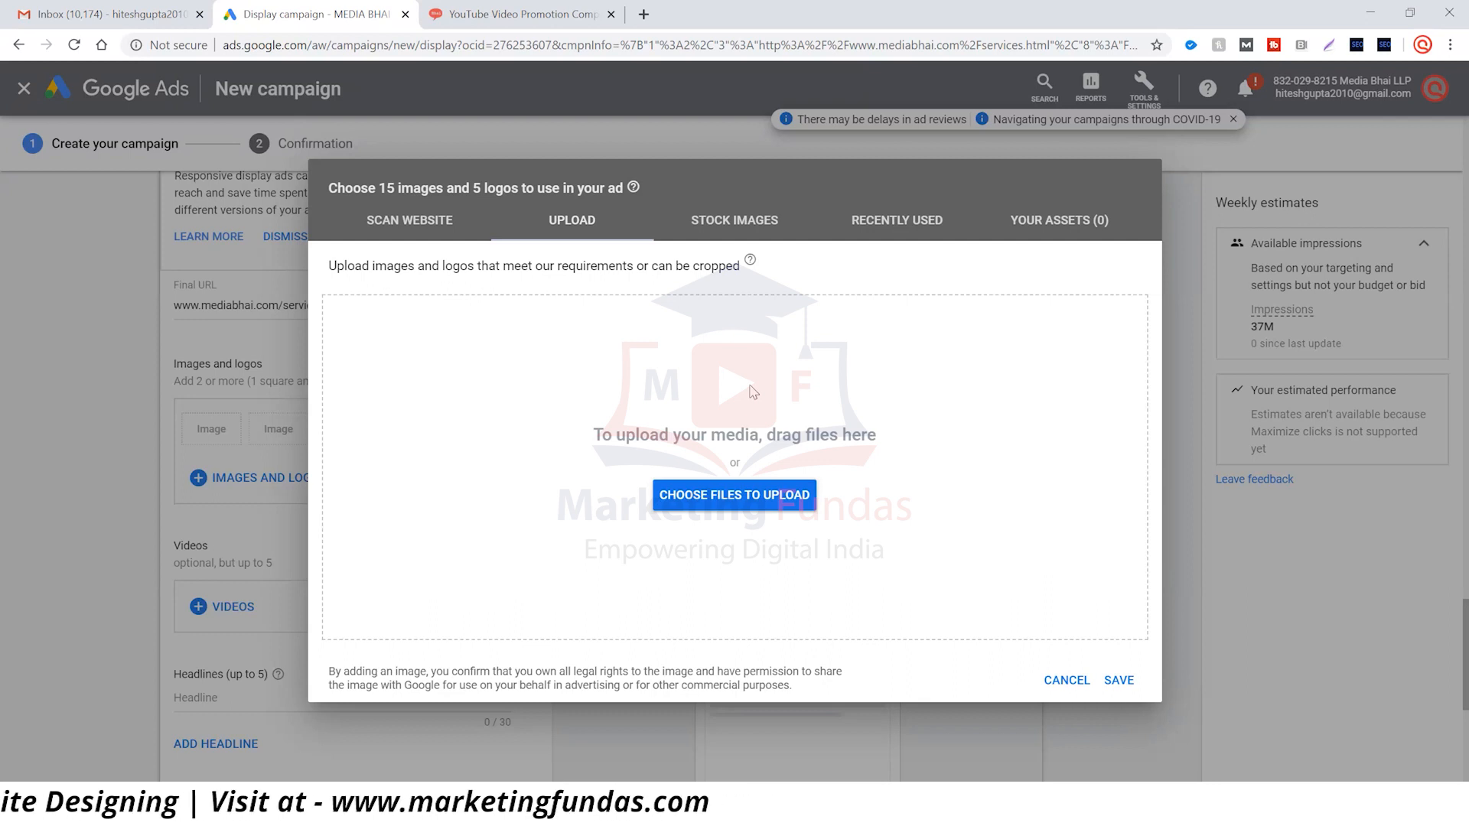
{"action": "left_click", "coordinate": [880, 234]}
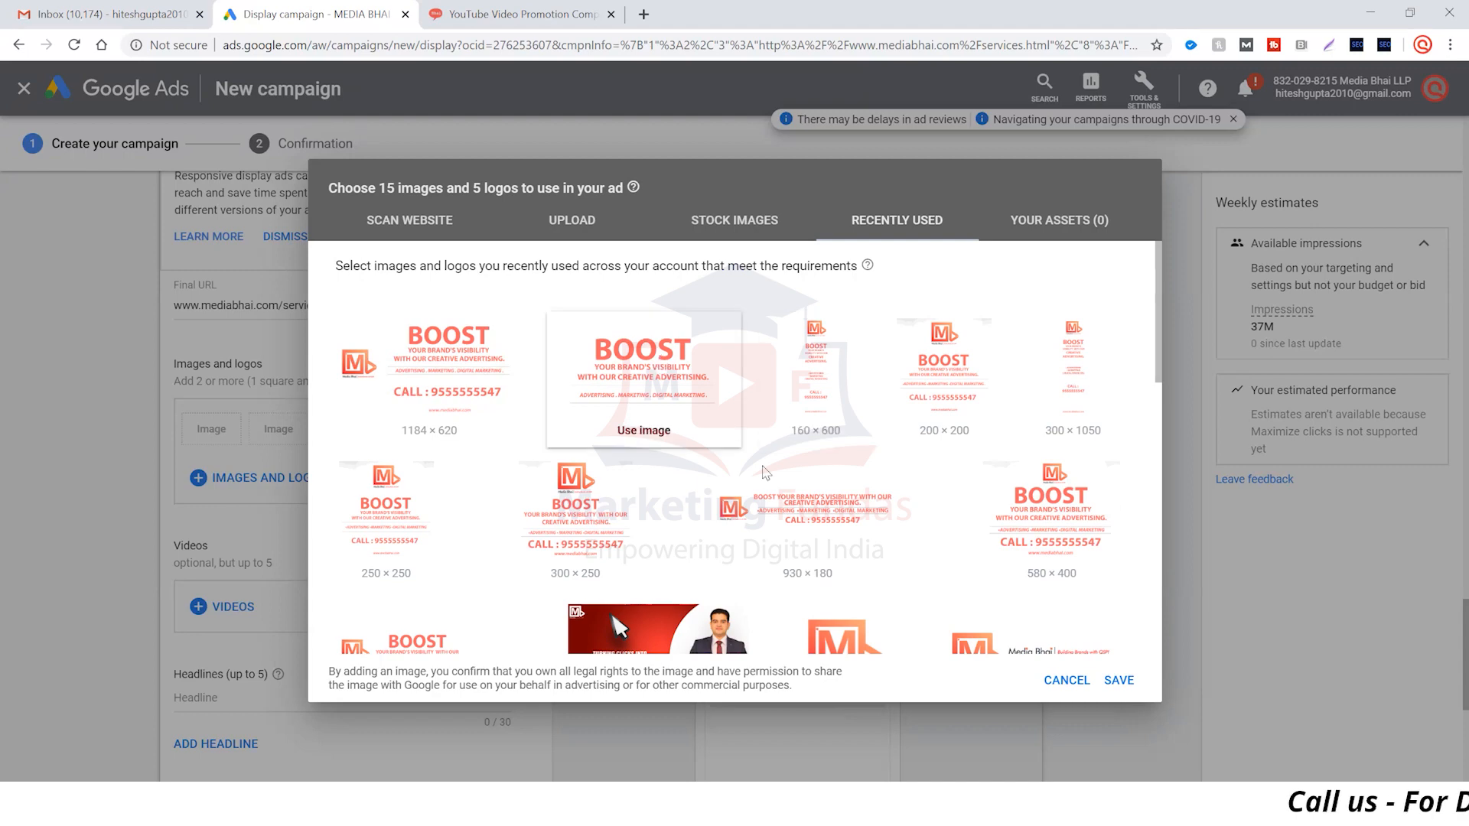
{"action": "scroll", "coordinate": [591, 417], "scroll_direction": "down", "scroll_amount": 2}
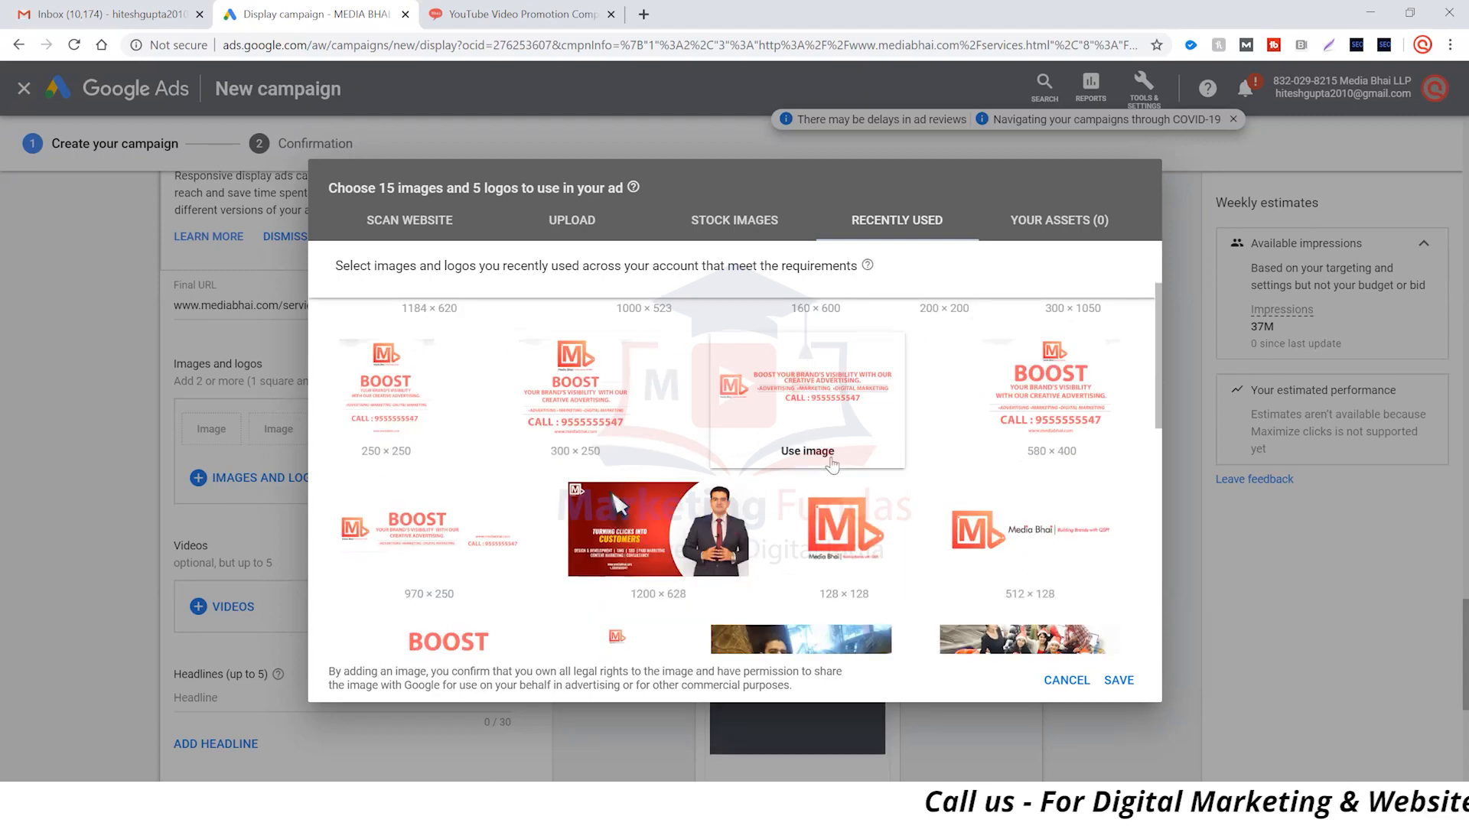
{"action": "mouse_move", "coordinate": [614, 595]}
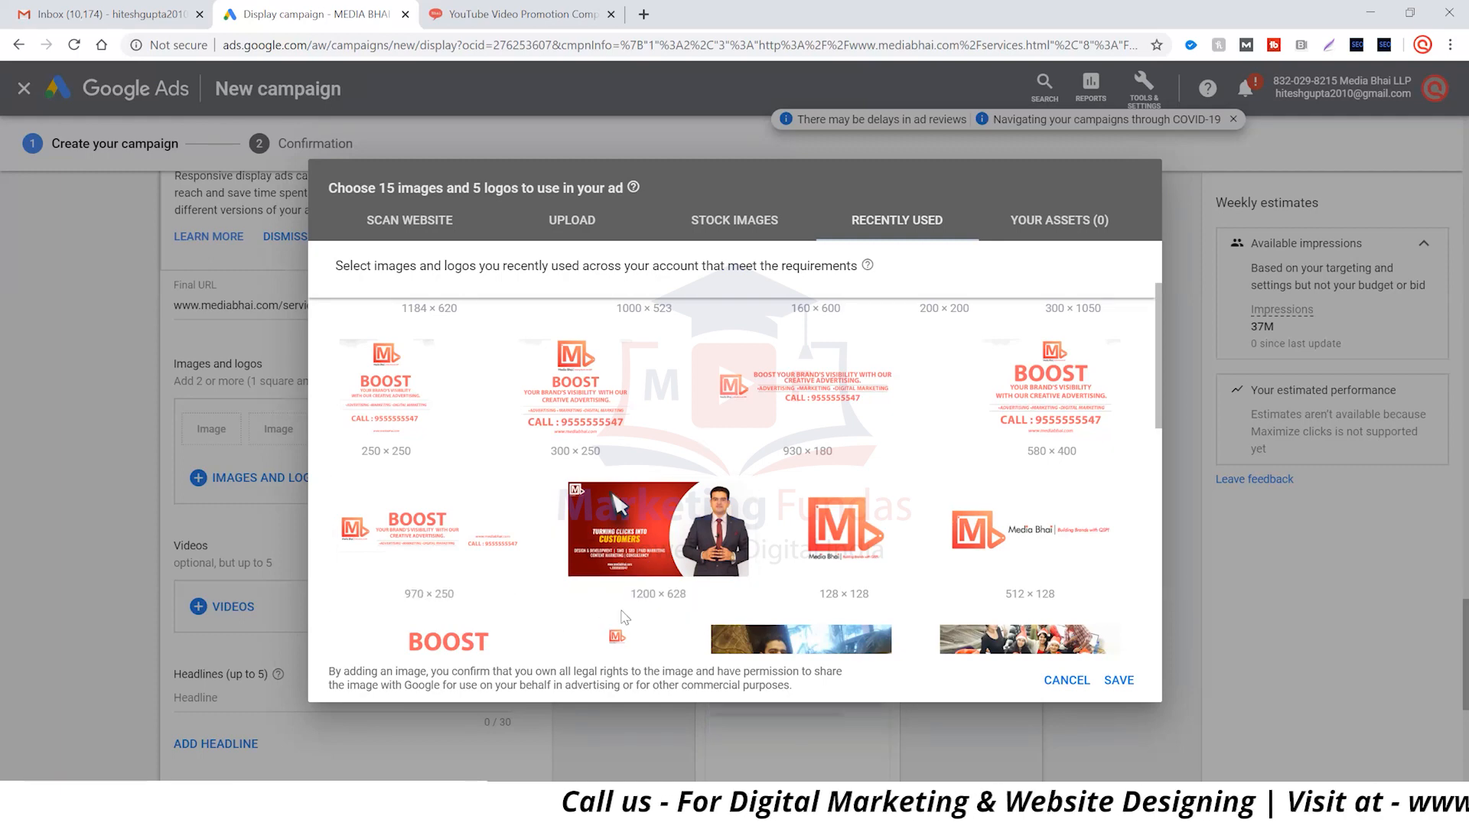
{"action": "left_click", "coordinate": [660, 597]}
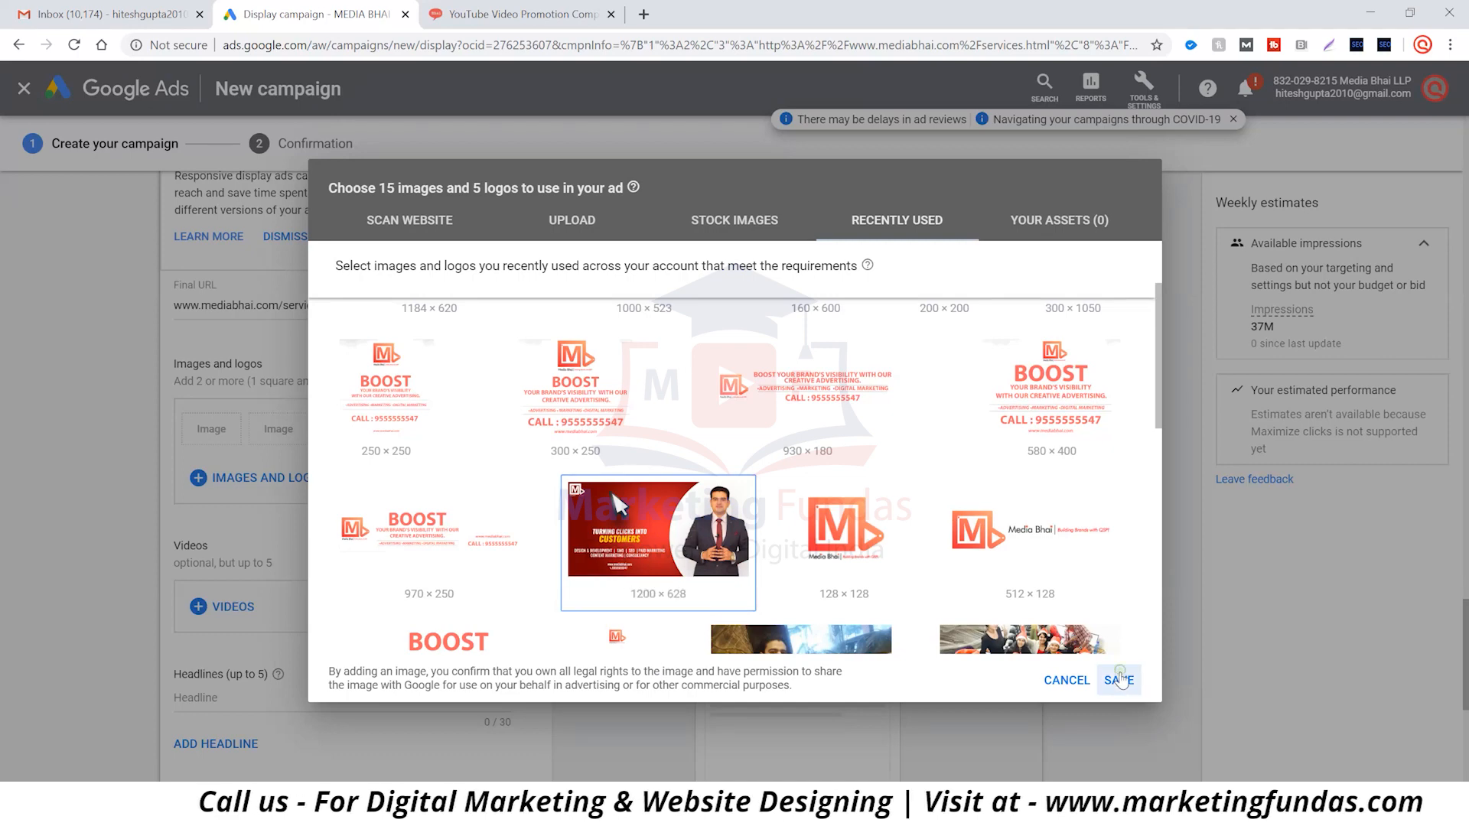
{"action": "left_click", "coordinate": [1117, 680]}
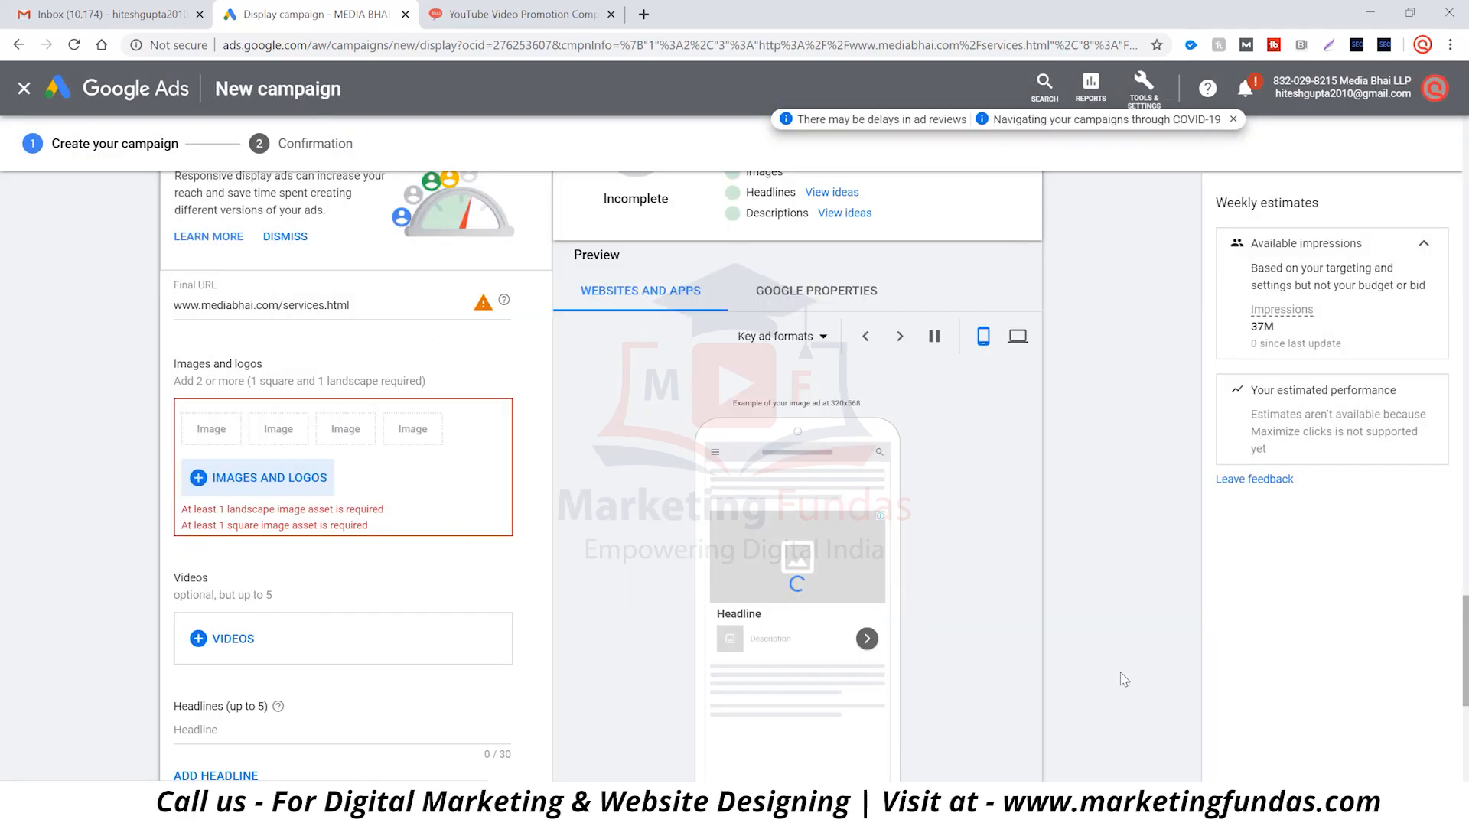
{"action": "left_click", "coordinate": [208, 488]}
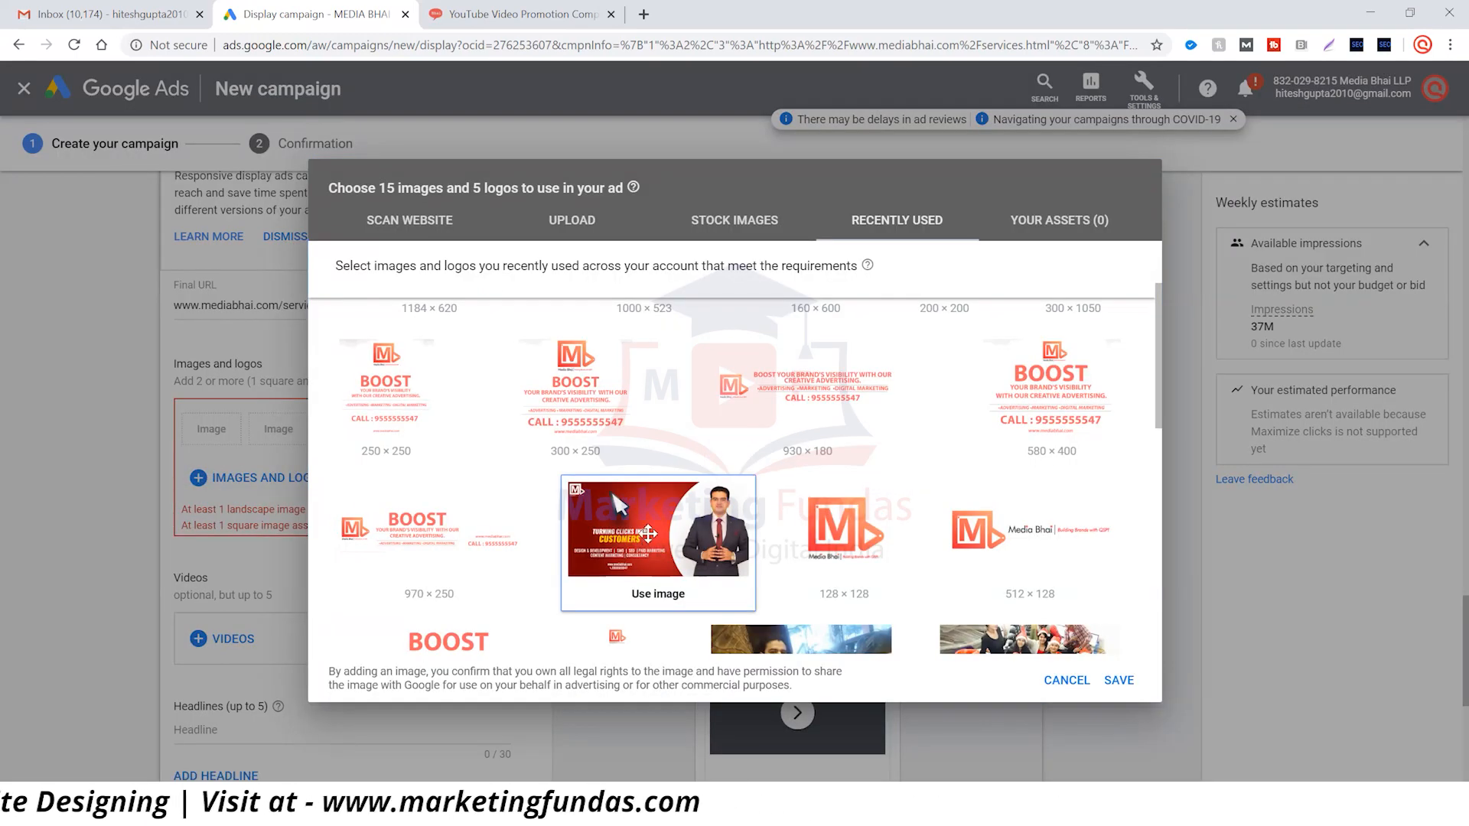
{"action": "left_click", "coordinate": [648, 539]}
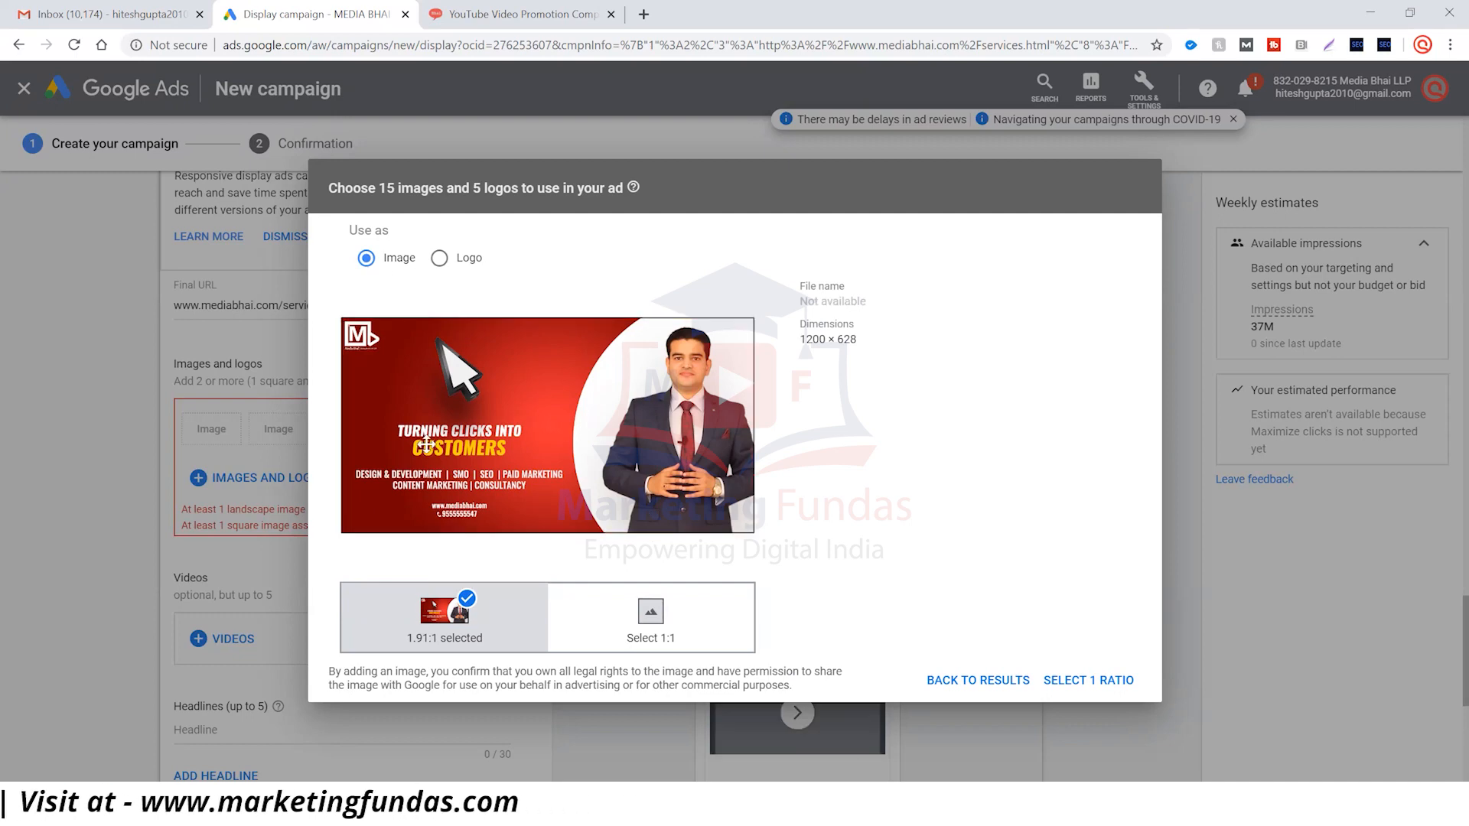
{"action": "left_click", "coordinate": [1067, 683]}
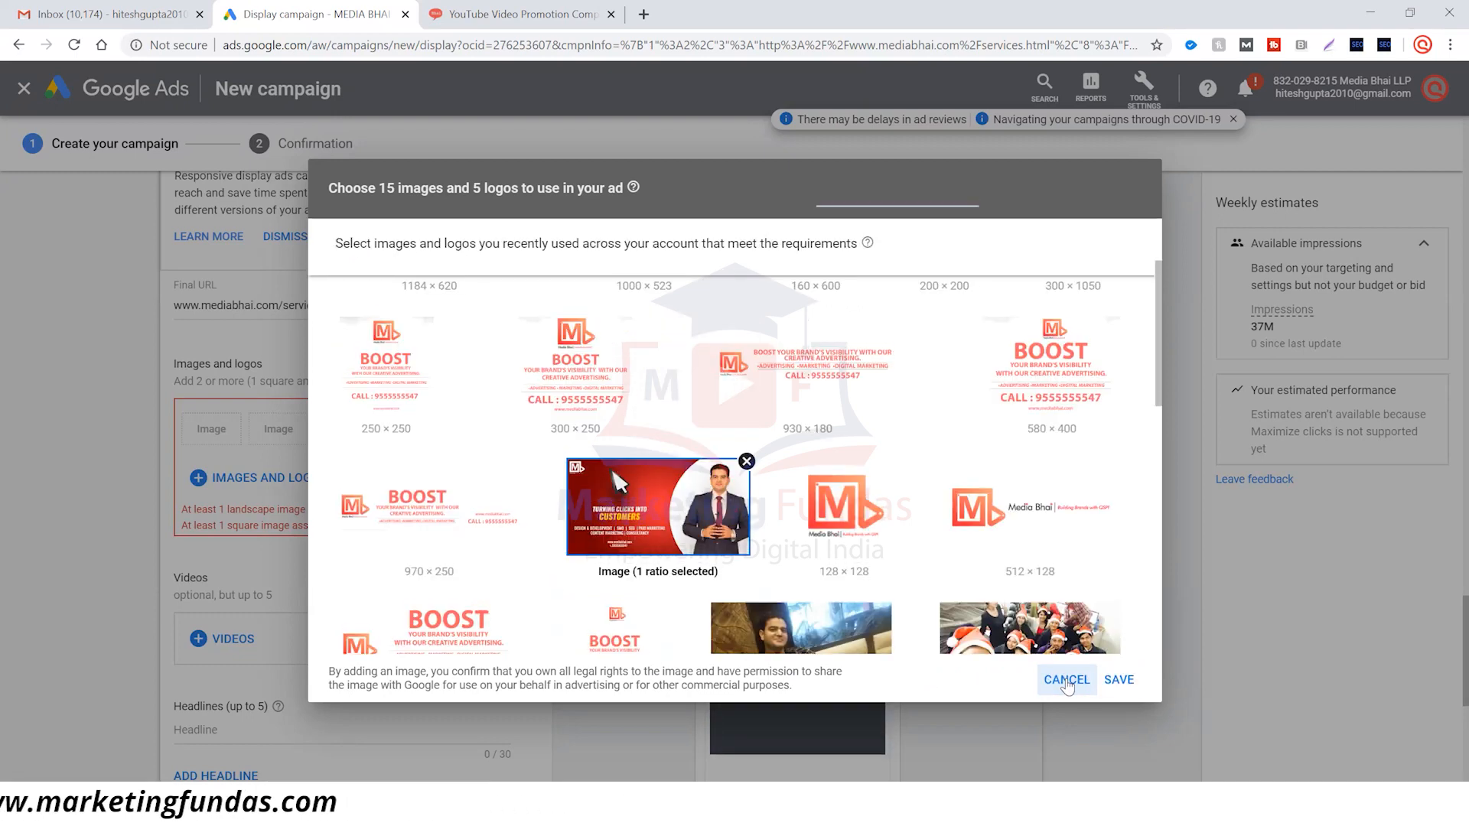
{"action": "left_click", "coordinate": [1118, 680]}
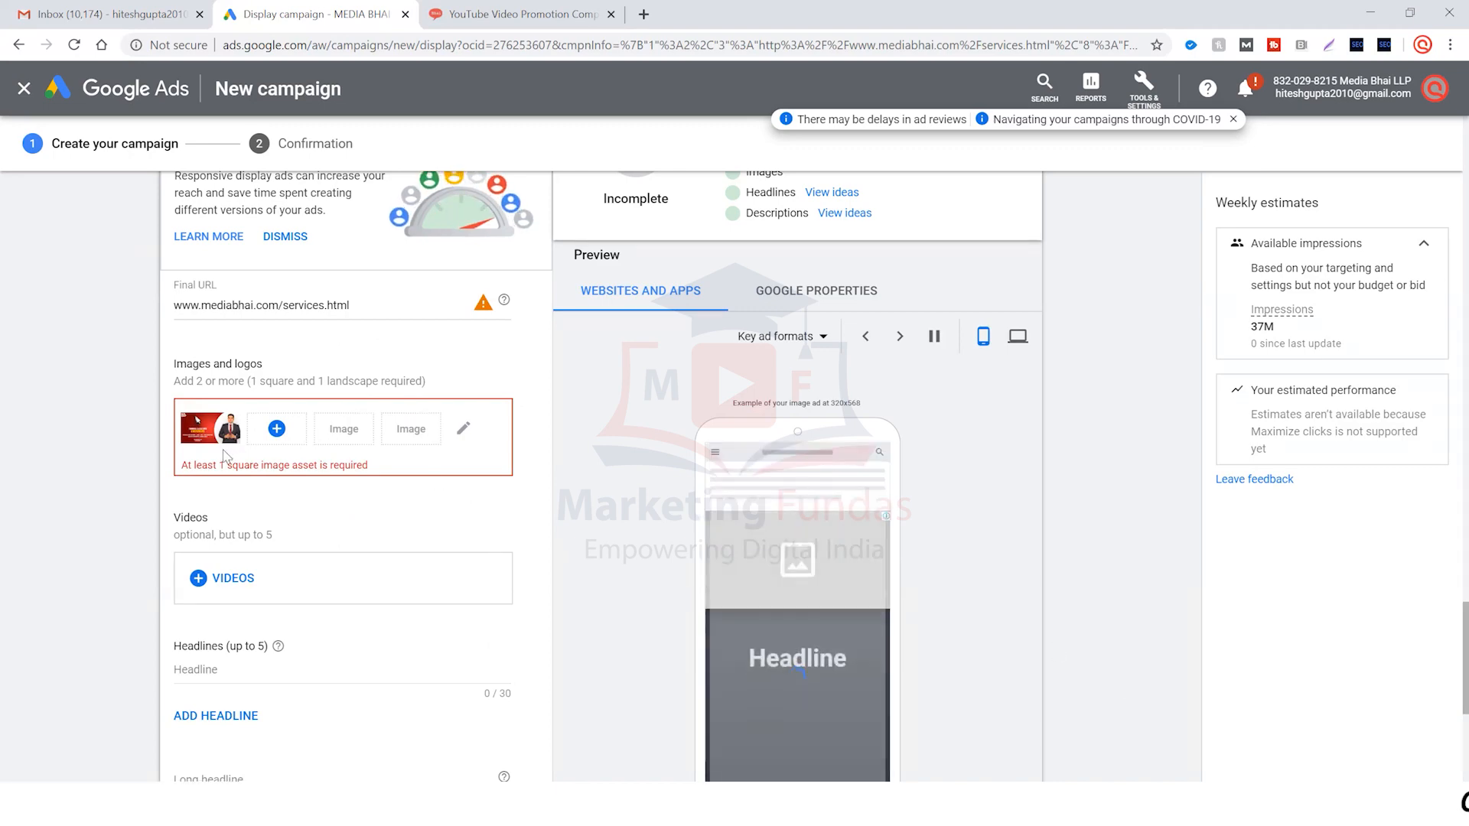
Step: Add the recently used 1000 × 1000 "BOOST" graphic to the ad as a square image in the 1:1 ratio
{"action": "left_click", "coordinate": [277, 430]}
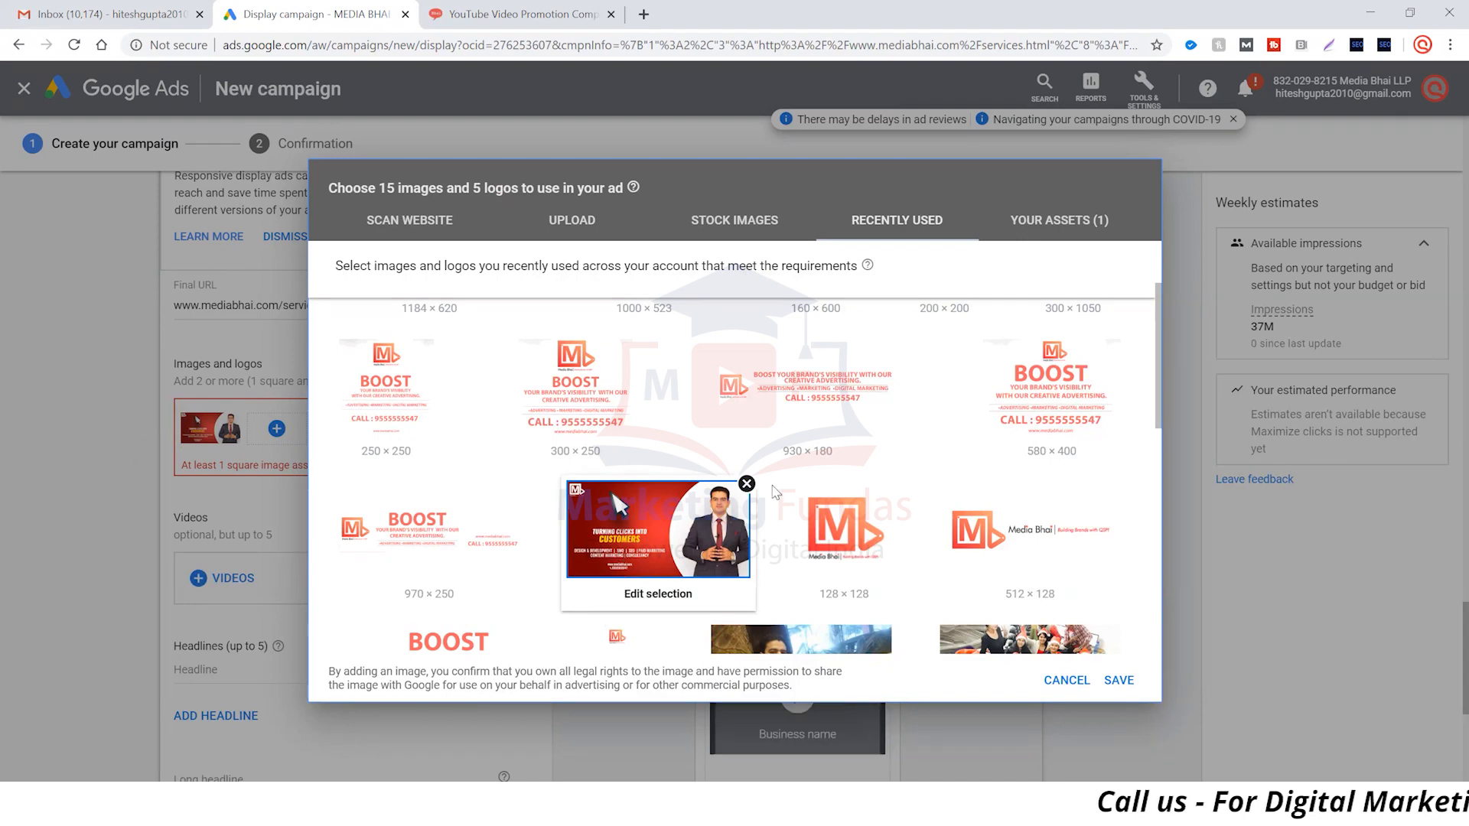
{"action": "scroll", "coordinate": [533, 501], "scroll_direction": "down", "scroll_amount": 3}
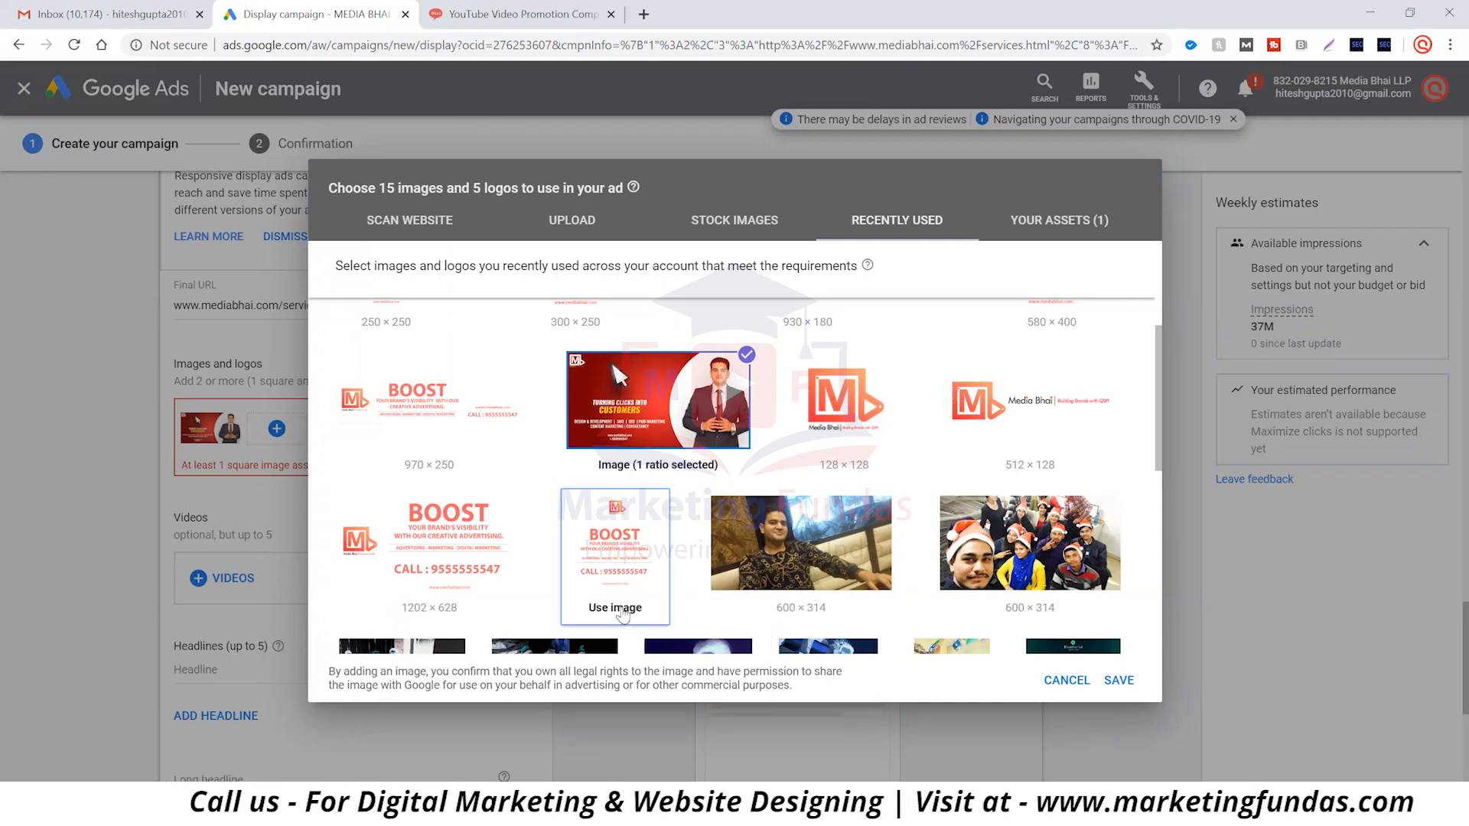
{"action": "left_click", "coordinate": [623, 610]}
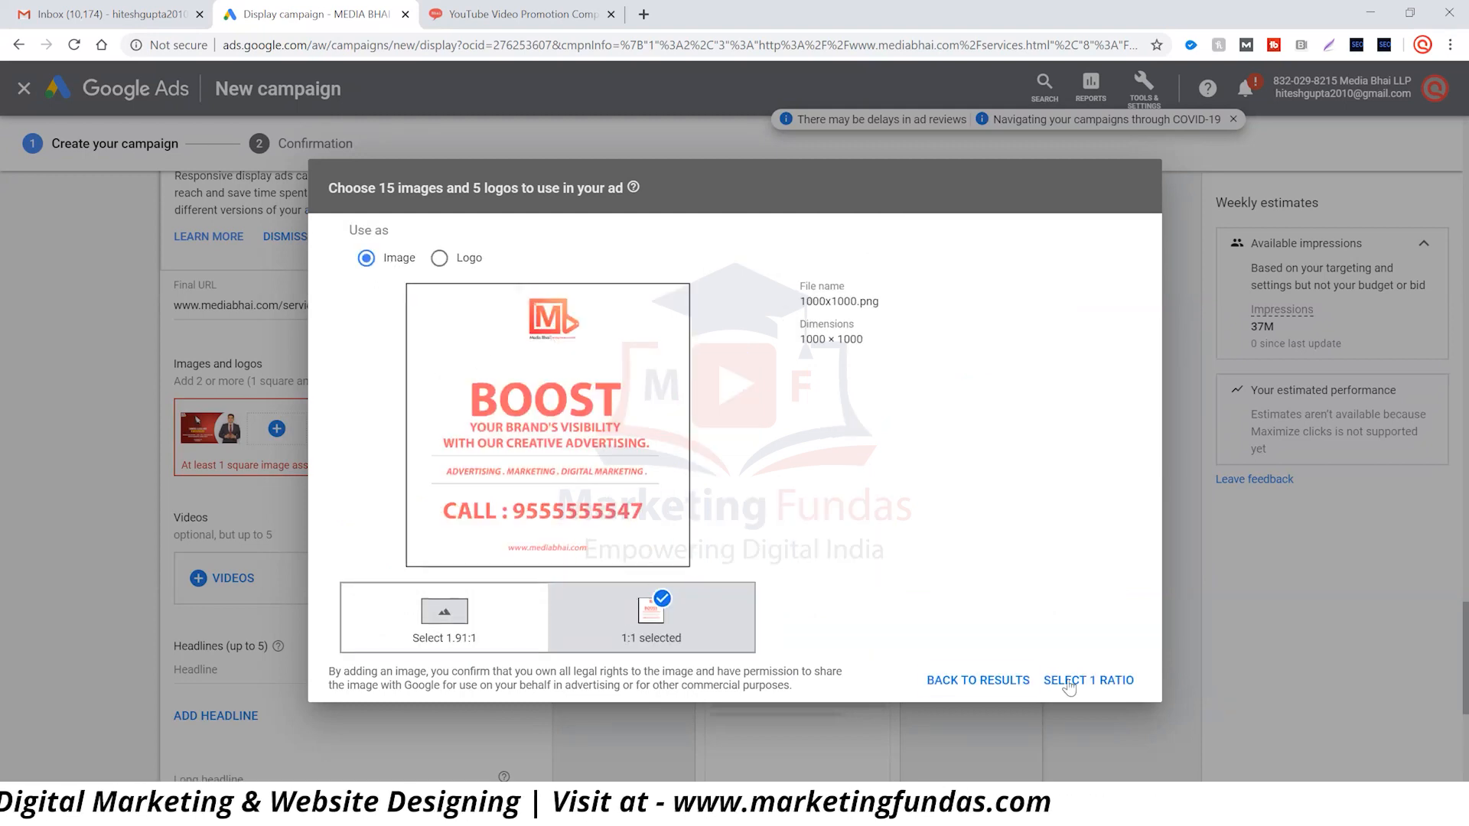
{"action": "left_click", "coordinate": [1096, 680]}
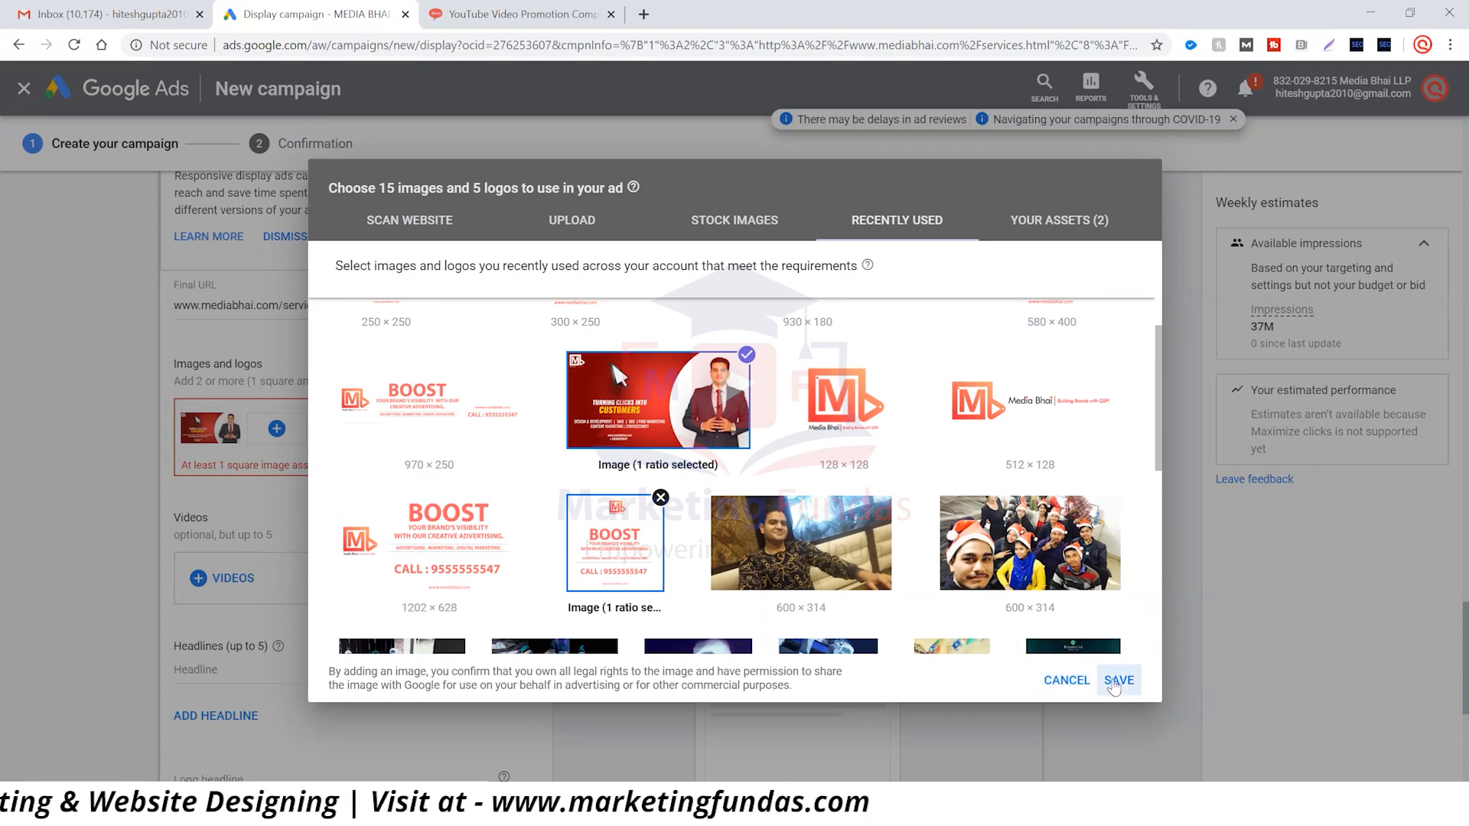
{"action": "left_click", "coordinate": [1116, 683]}
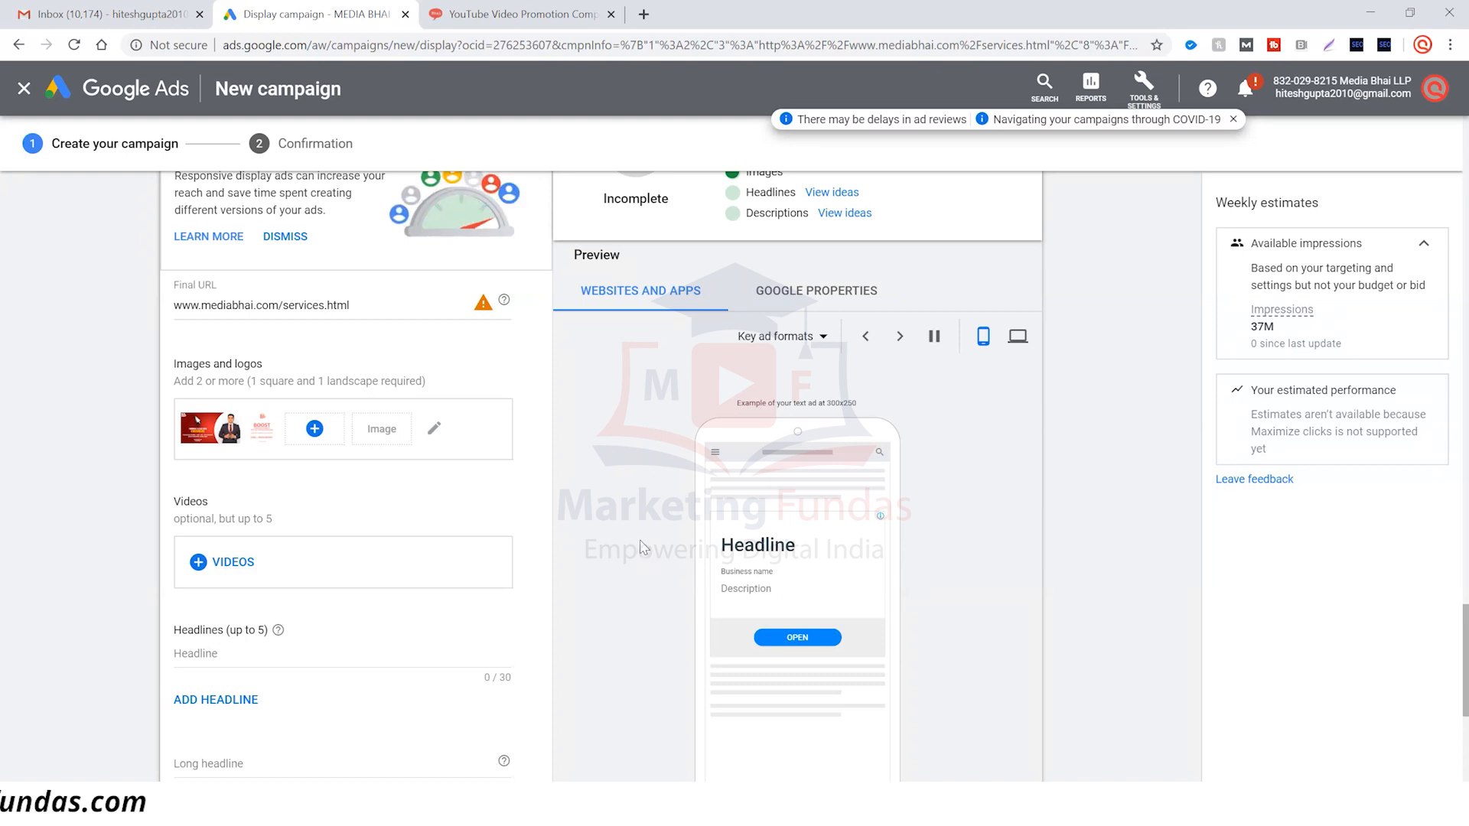
Step: Add the recently used 128 × 128 Media Bhai graphic to the ad as a logo in the 1:1 ratio
{"action": "left_click", "coordinate": [315, 429]}
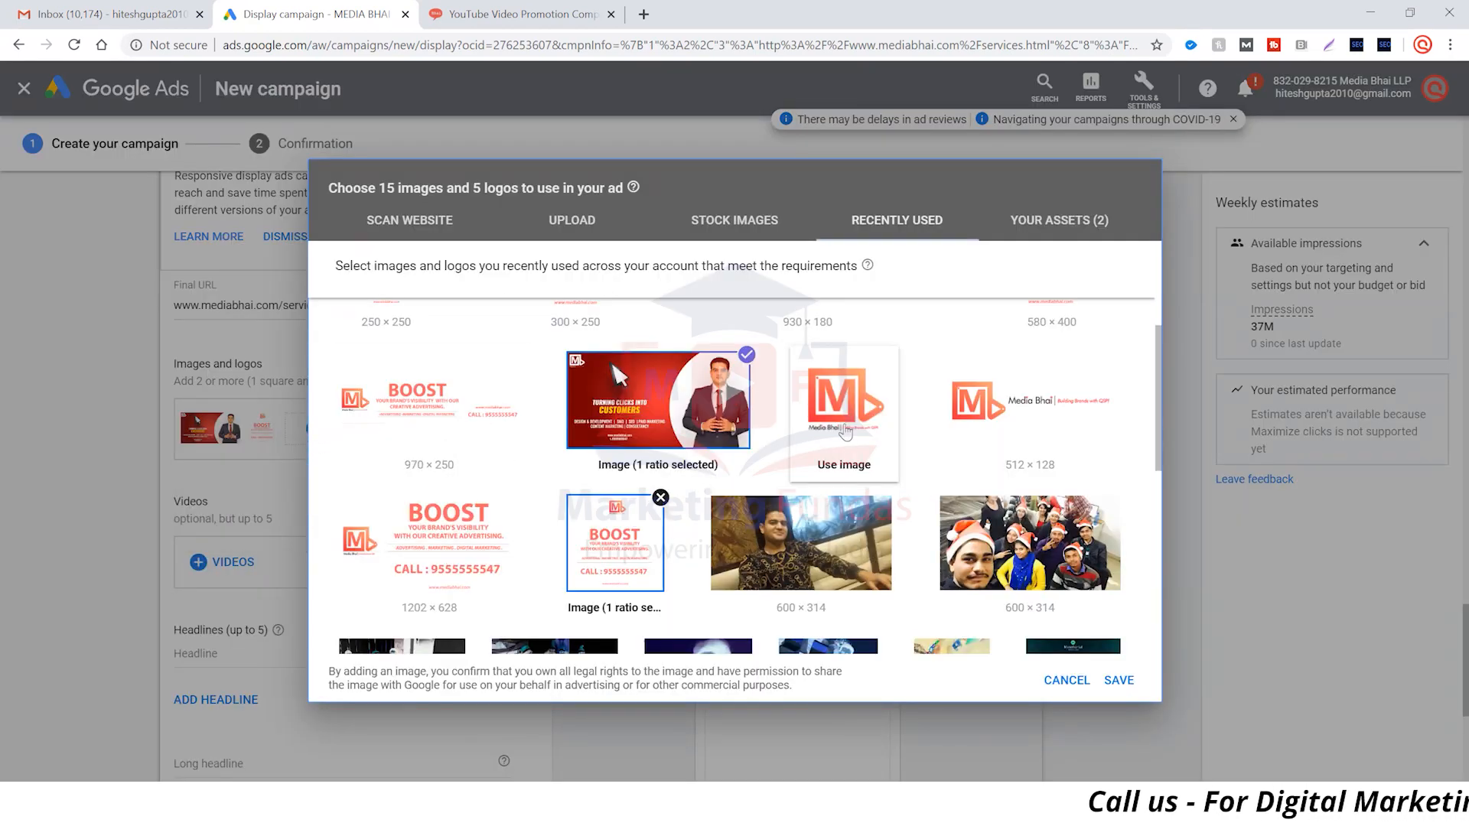
{"action": "left_click", "coordinate": [844, 465]}
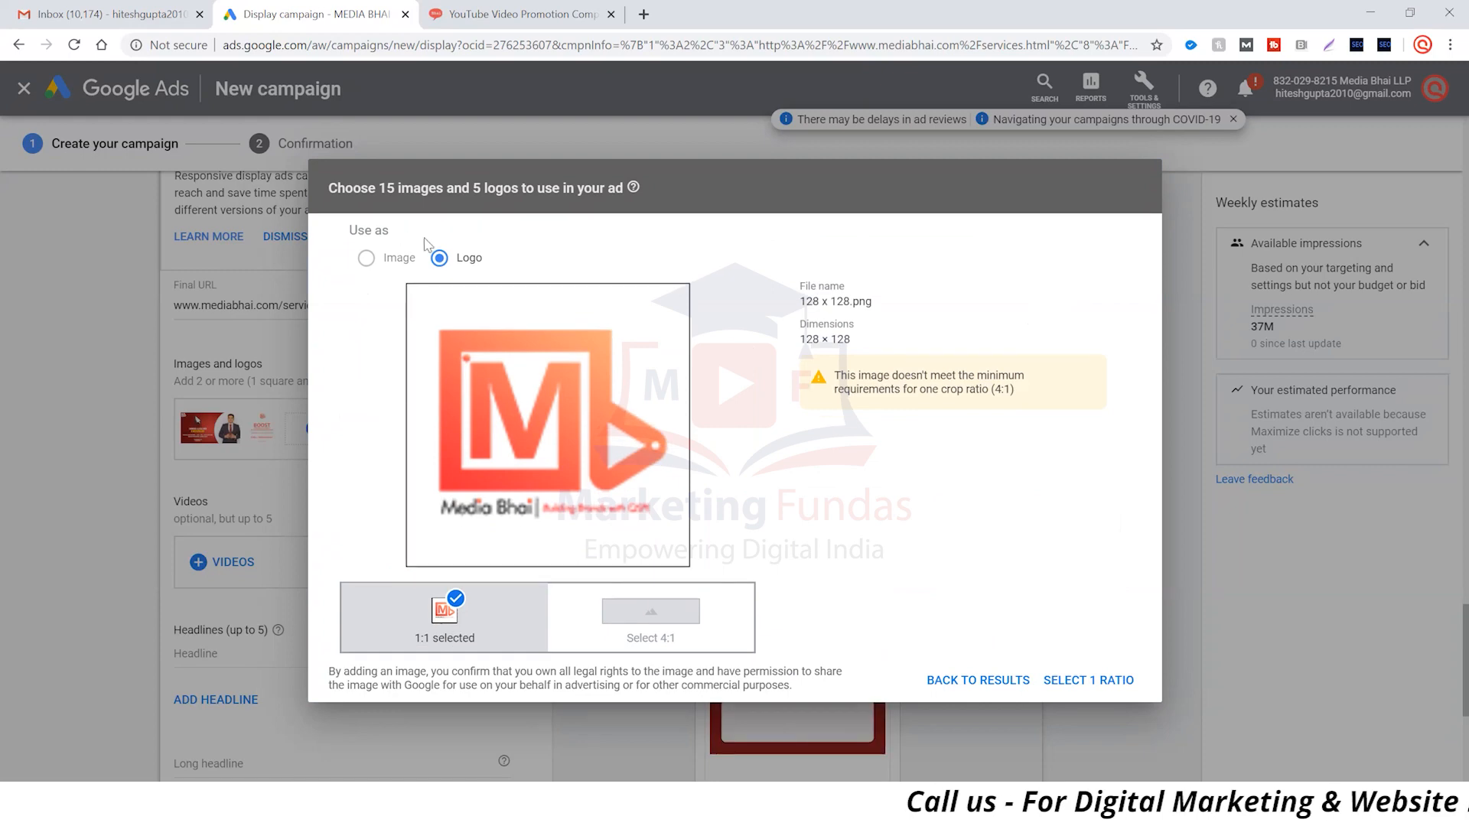
{"action": "left_click", "coordinate": [1079, 680]}
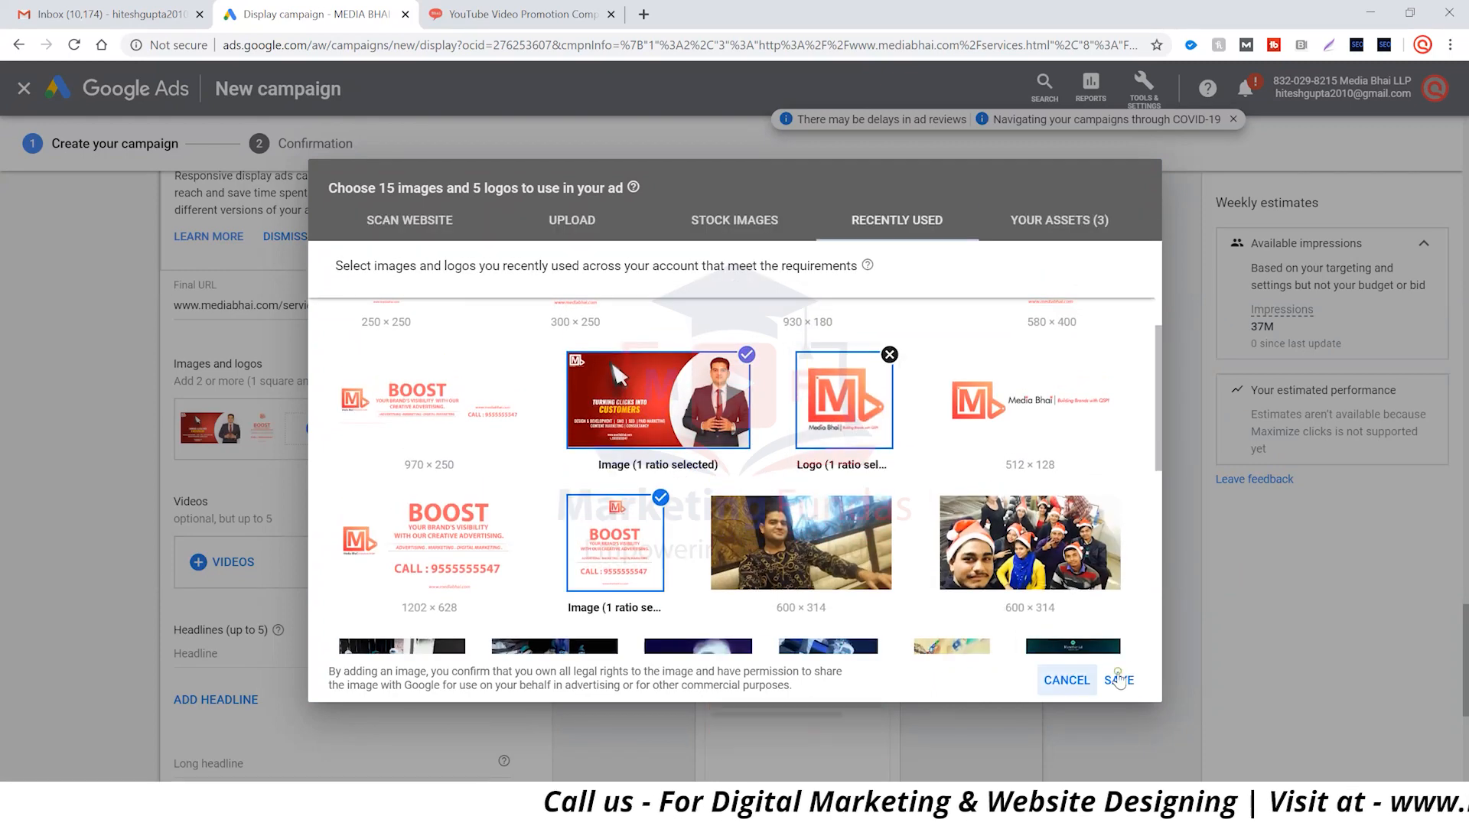
{"action": "left_click", "coordinate": [1117, 680]}
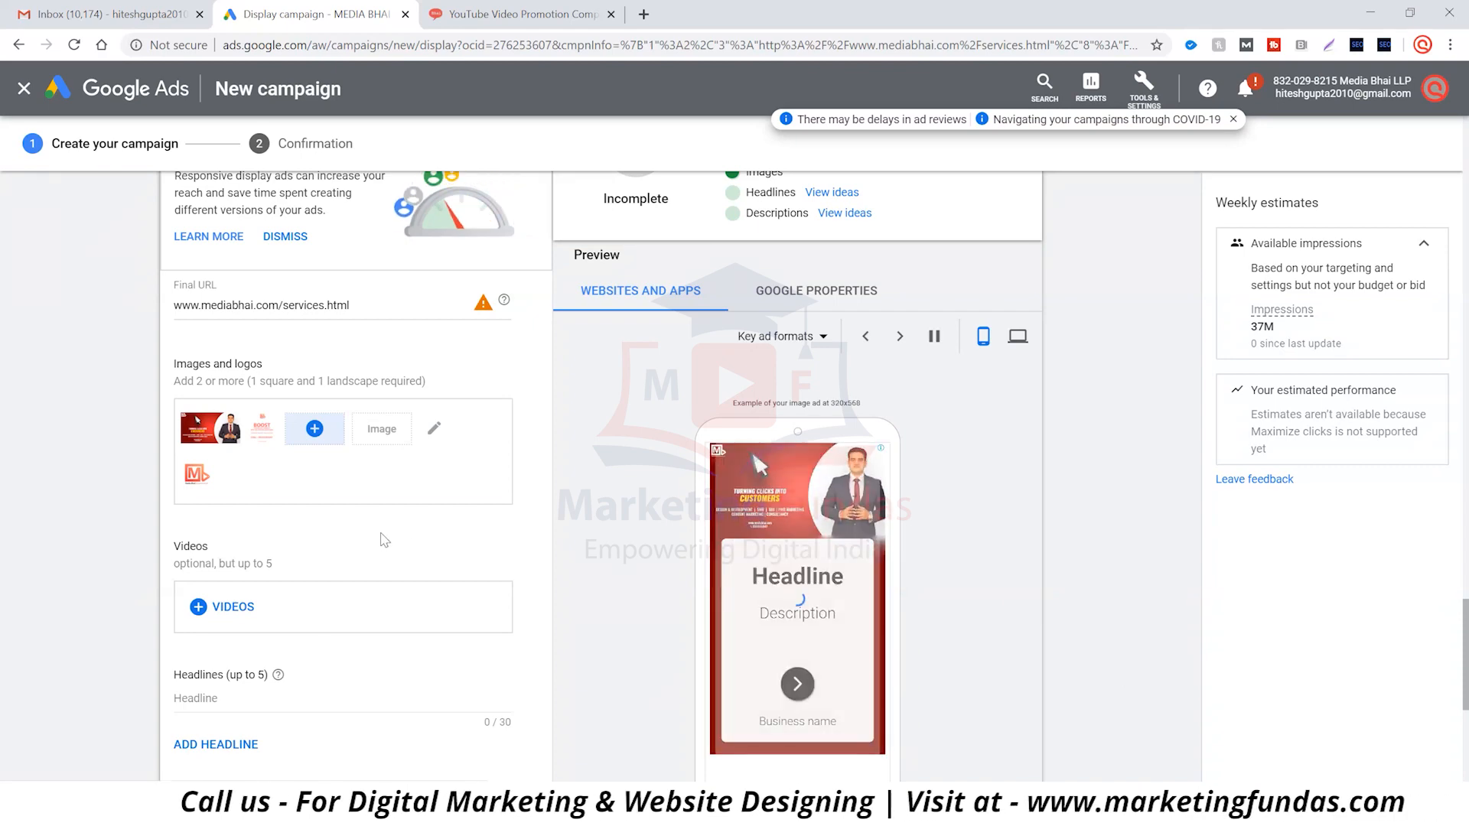
Step: Add the recently used 512 × 128 Media Bhai graphic to the ad as a logo in the 4:1 ratio
{"action": "left_click", "coordinate": [316, 430]}
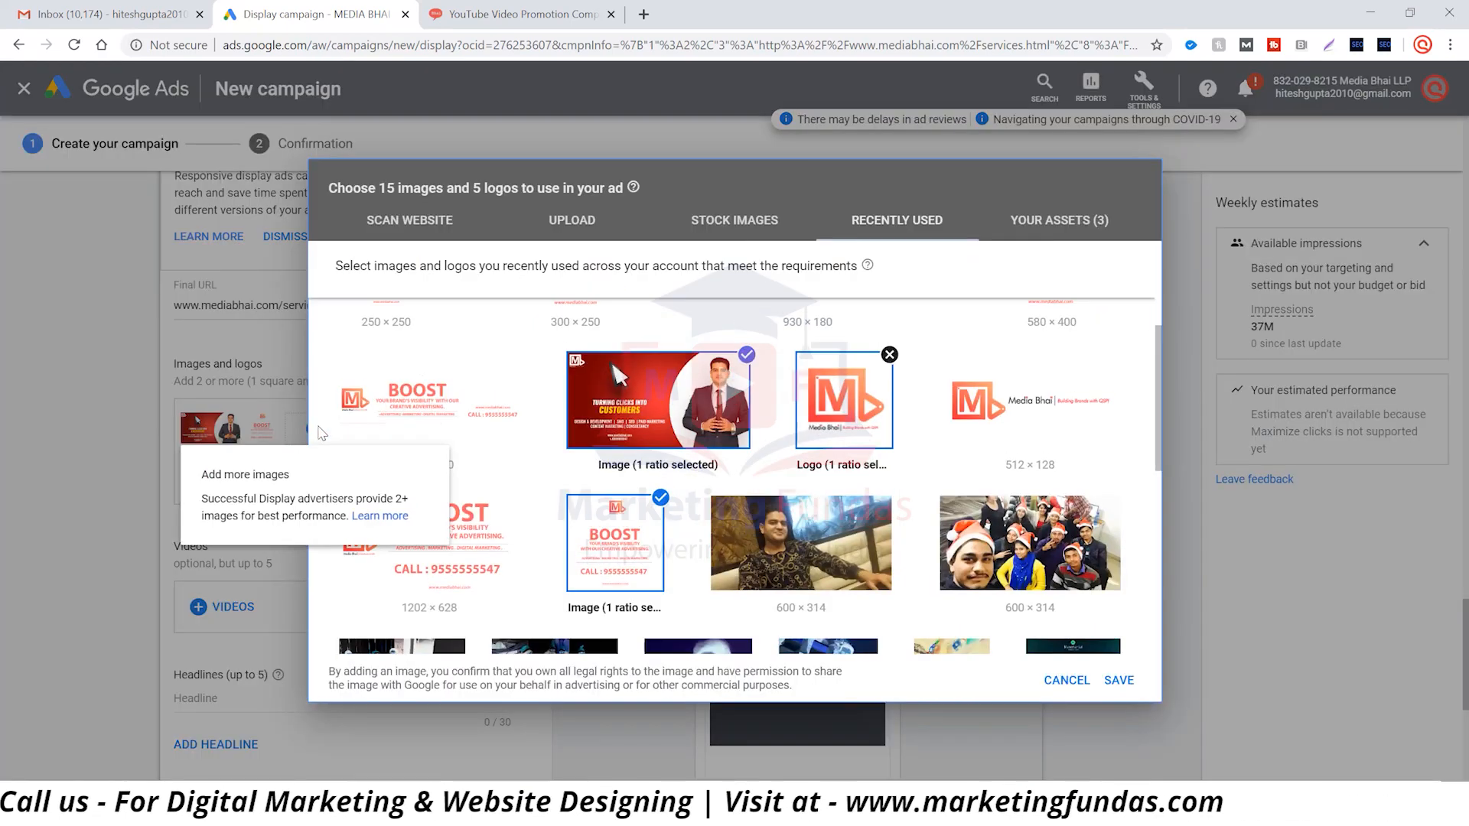
{"action": "left_click", "coordinate": [981, 454]}
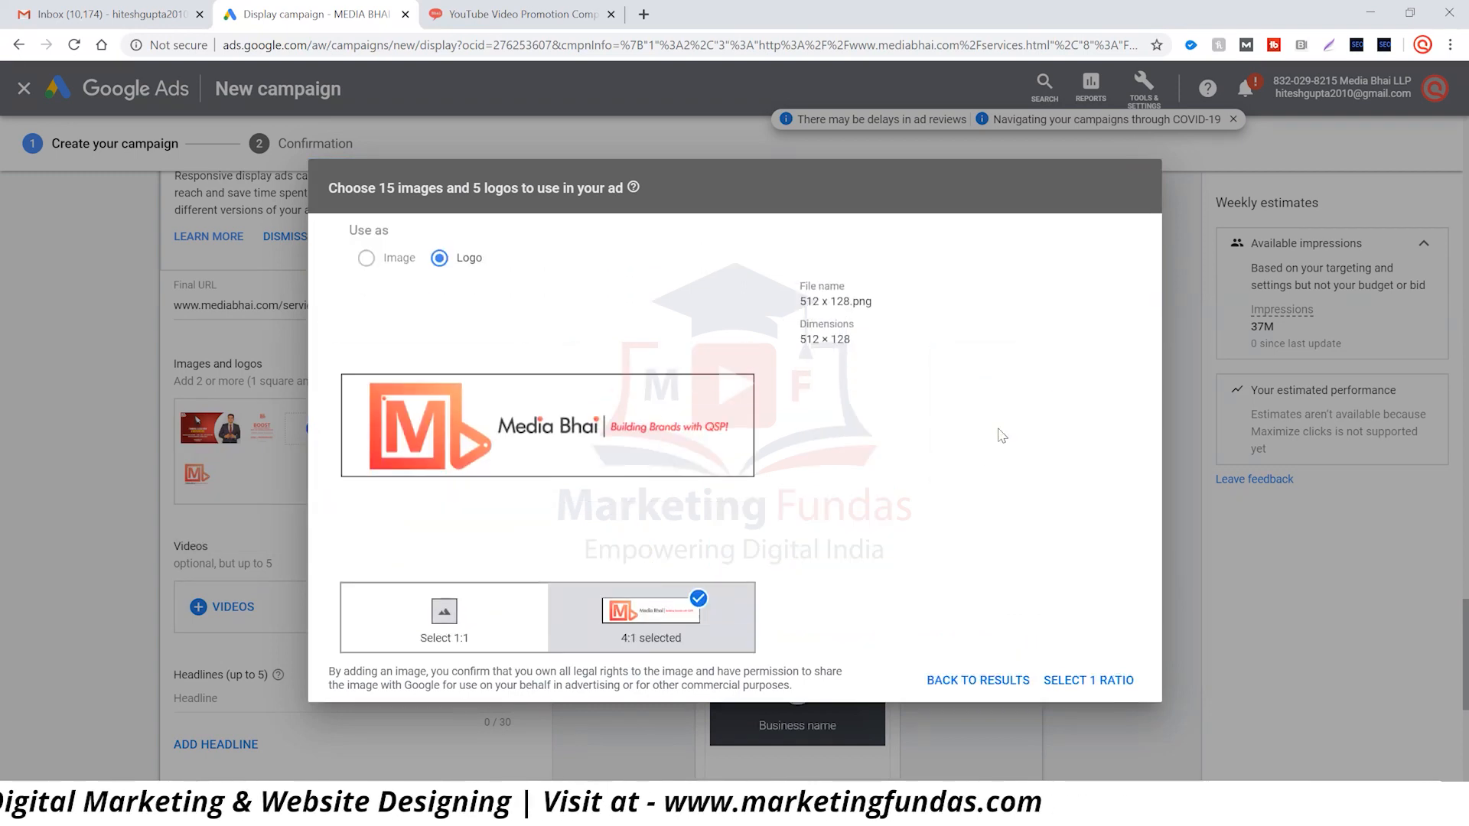
{"action": "left_click", "coordinate": [1086, 680]}
{"action": "left_click", "coordinate": [1114, 681]}
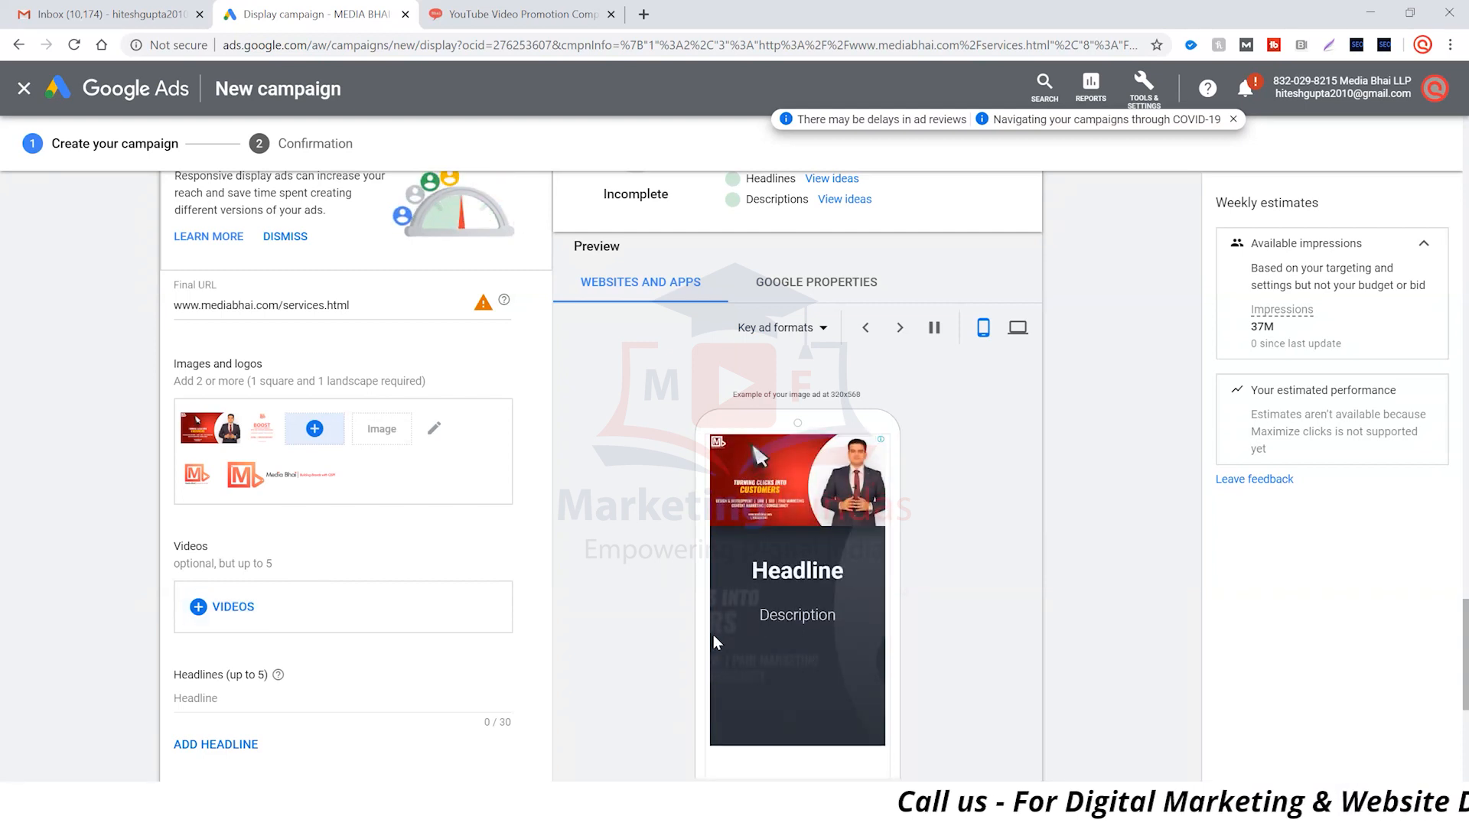
Step: Add the recently used 03:02 video "Free Digital Marketing Training On All Platforms" to the ad
{"action": "left_click", "coordinate": [198, 608]}
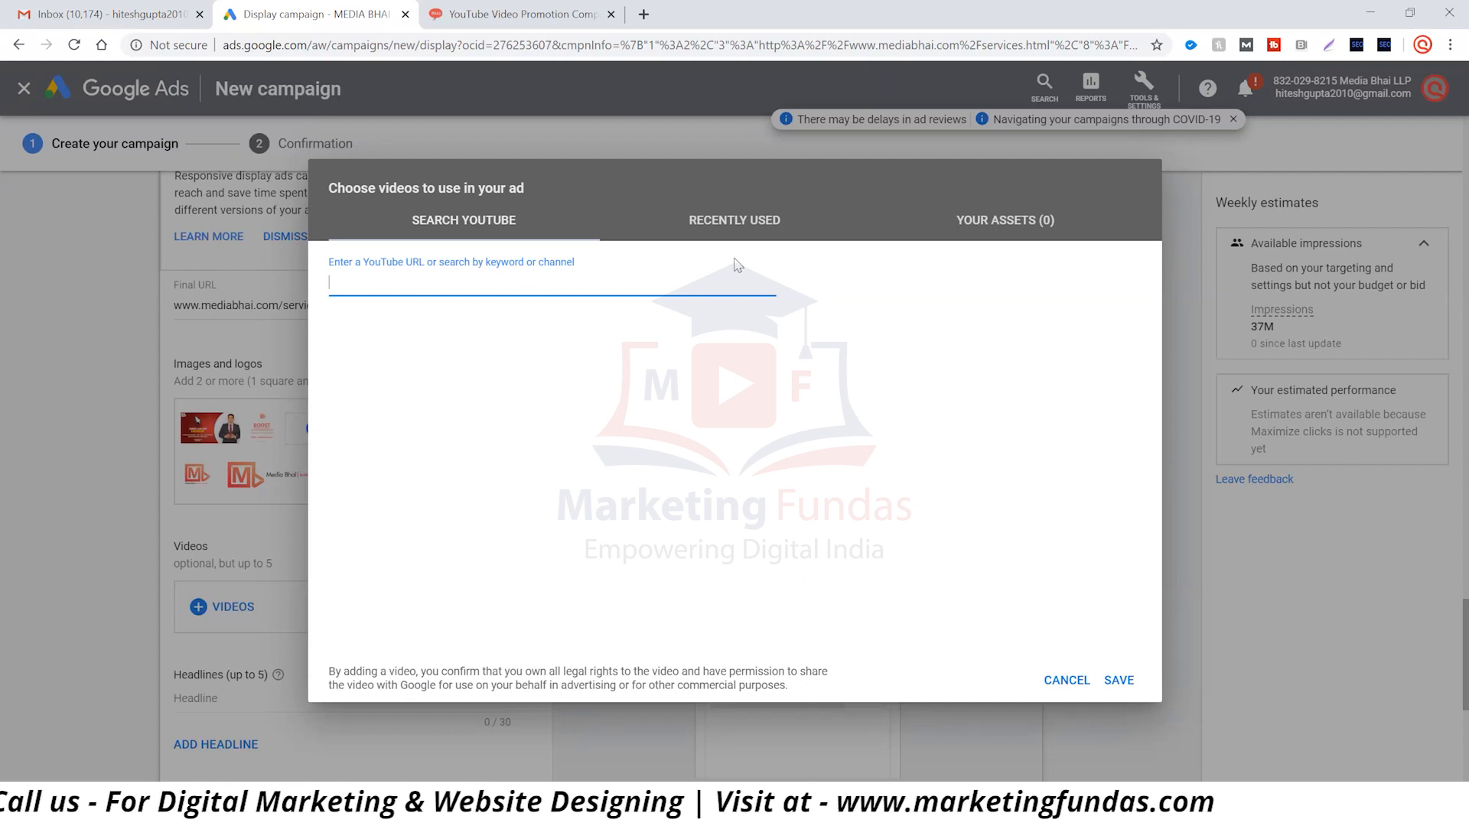
{"action": "left_click", "coordinate": [737, 227]}
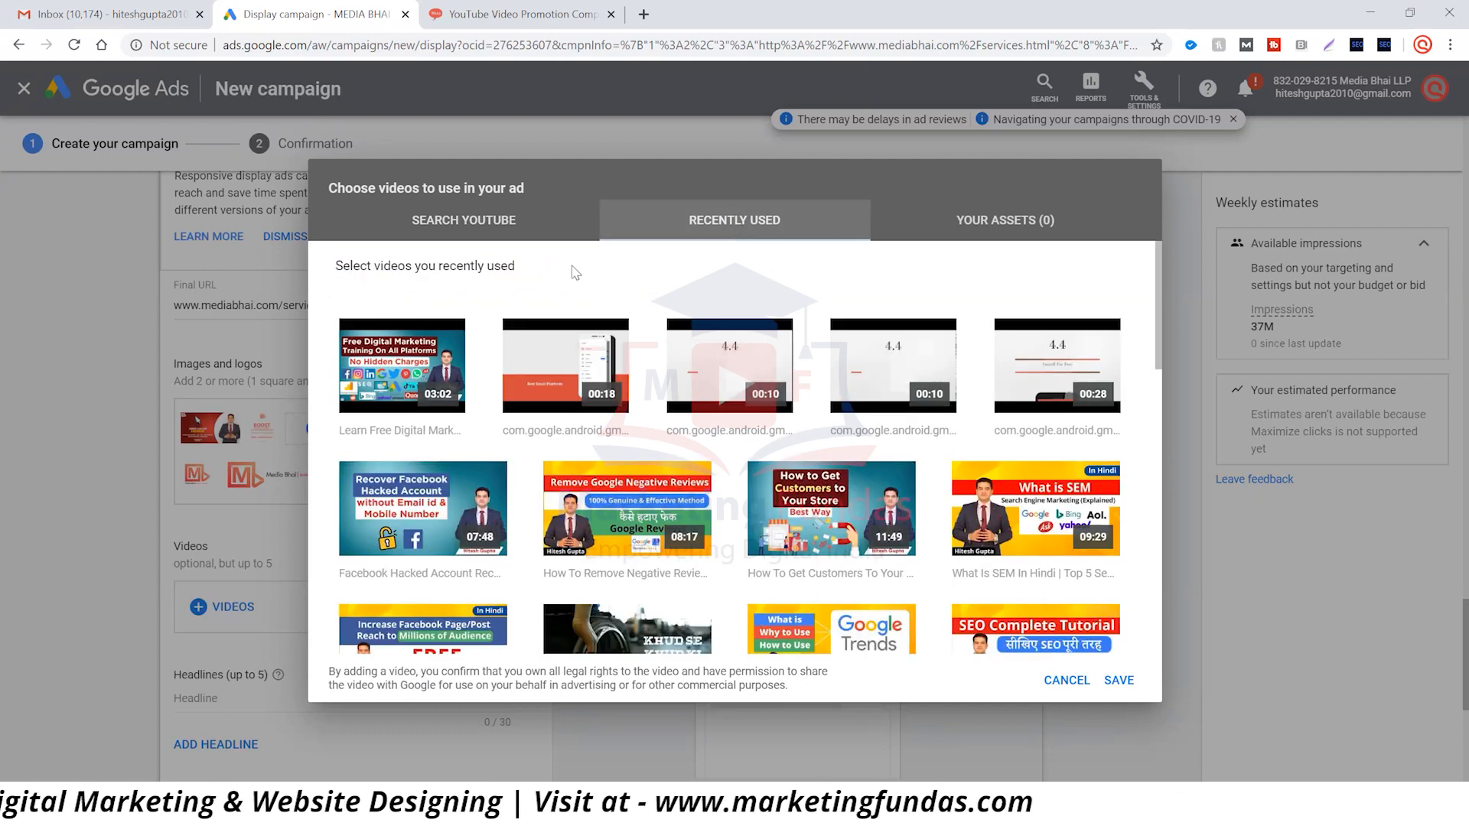
{"action": "left_click", "coordinate": [394, 375]}
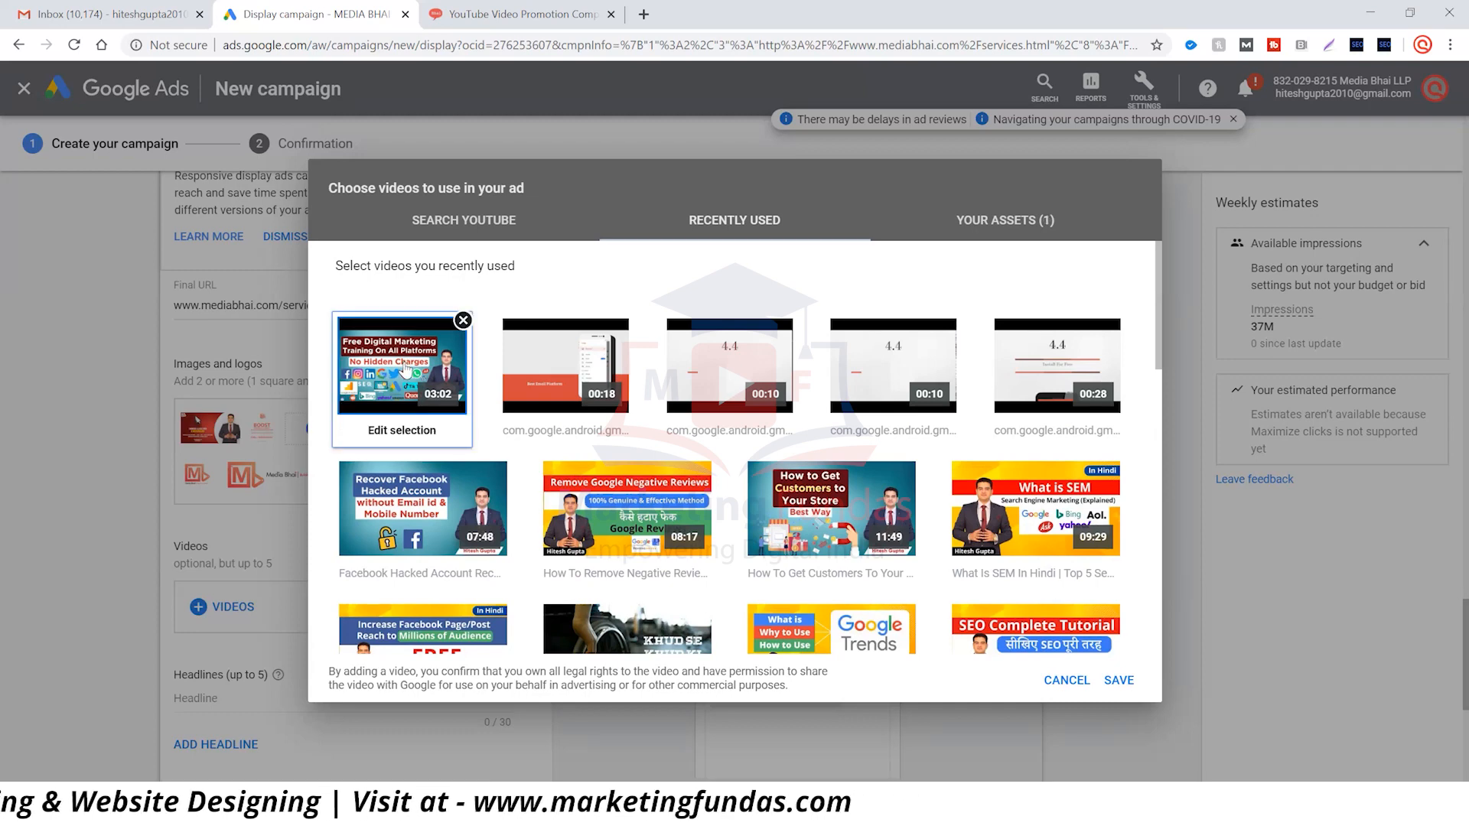
{"action": "left_click", "coordinate": [1118, 680]}
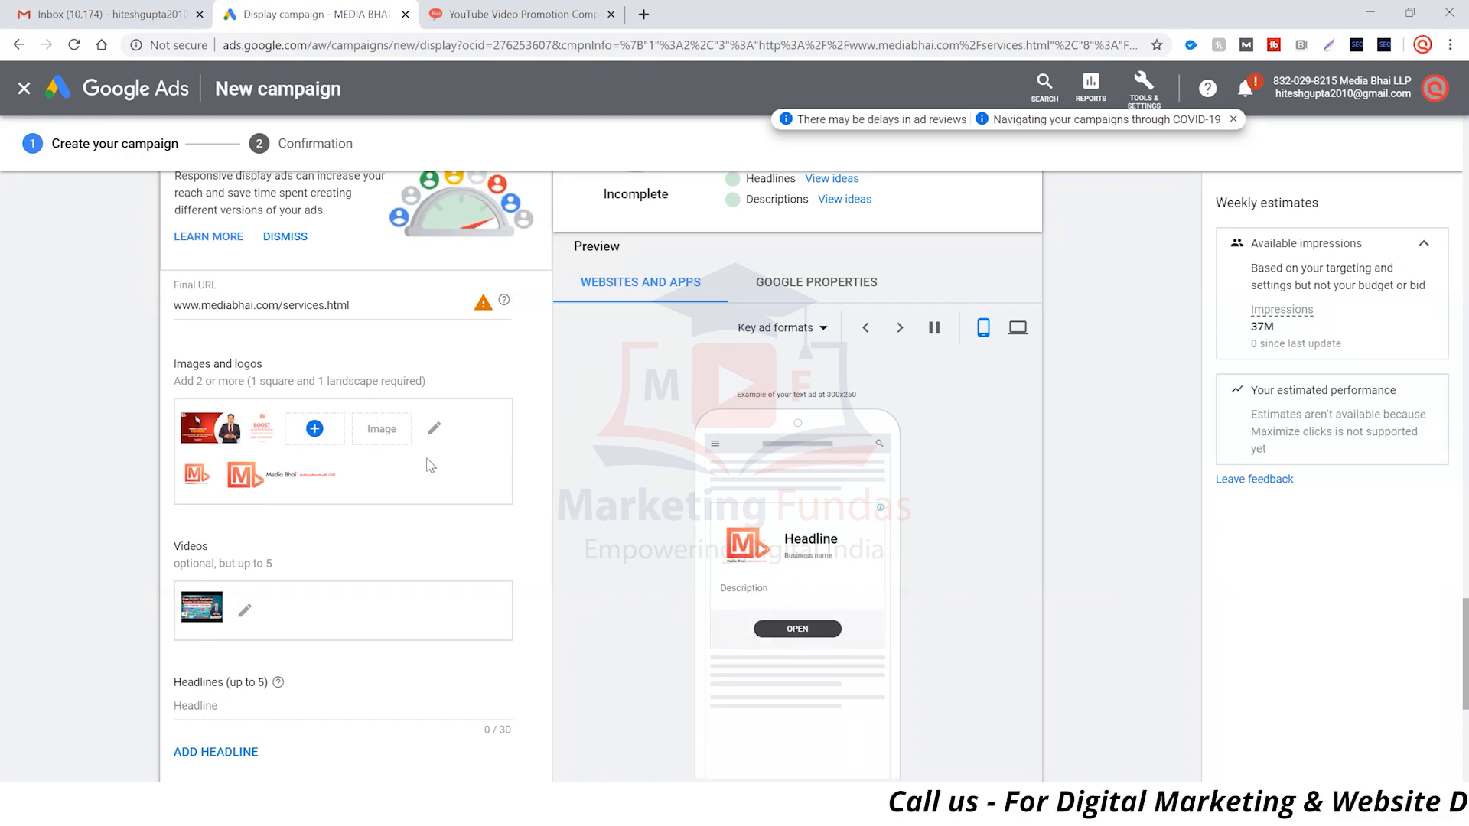
Step: Copy "digital marketing agency" from the keyword list in Notepad into the ad's first headline
{"action": "scroll", "coordinate": [411, 492], "scroll_direction": "down", "scroll_amount": 2}
{"action": "scroll", "coordinate": [412, 492], "scroll_direction": "down", "scroll_amount": 2}
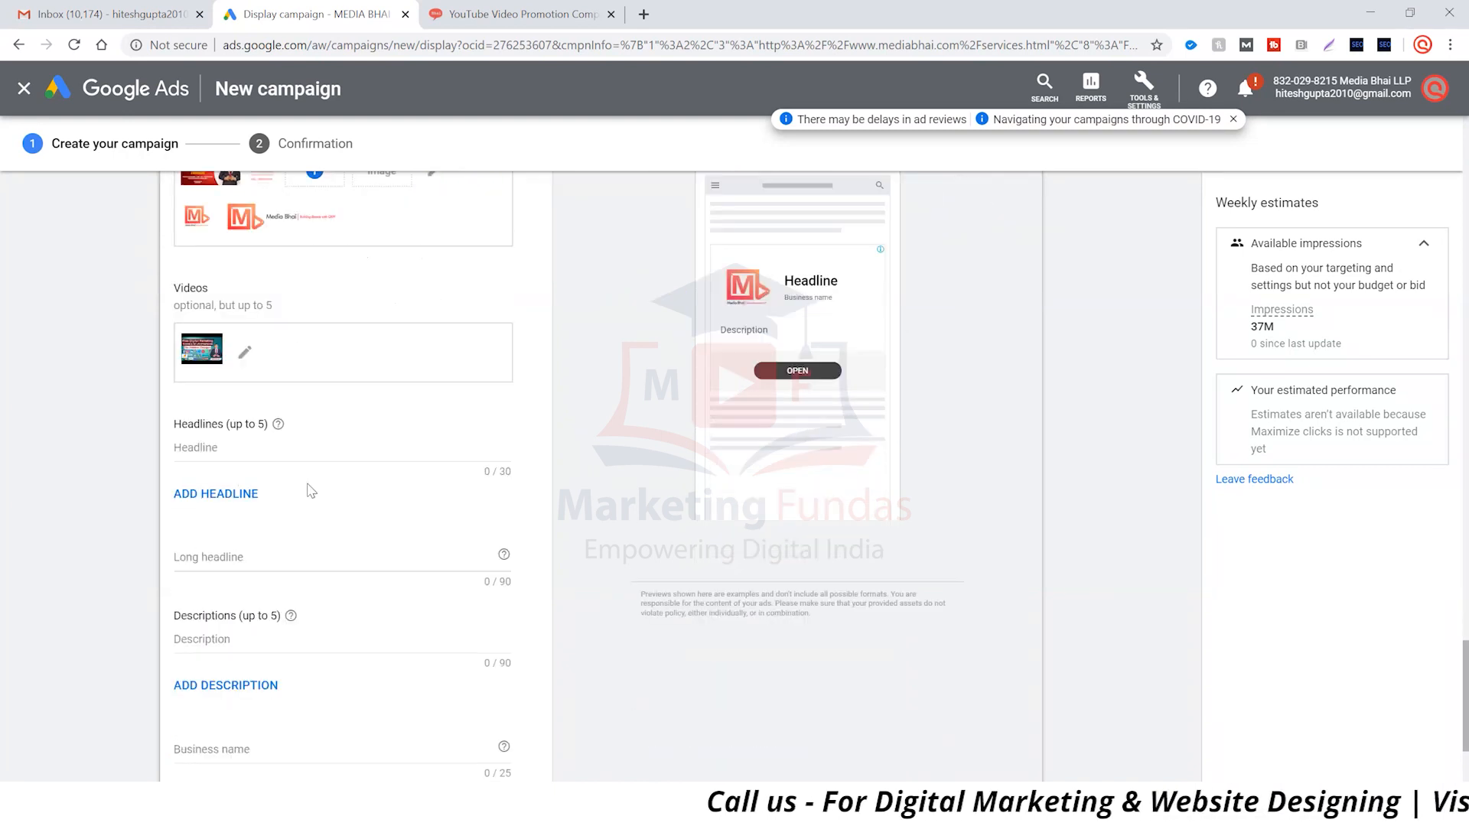
{"action": "left_click", "coordinate": [327, 449]}
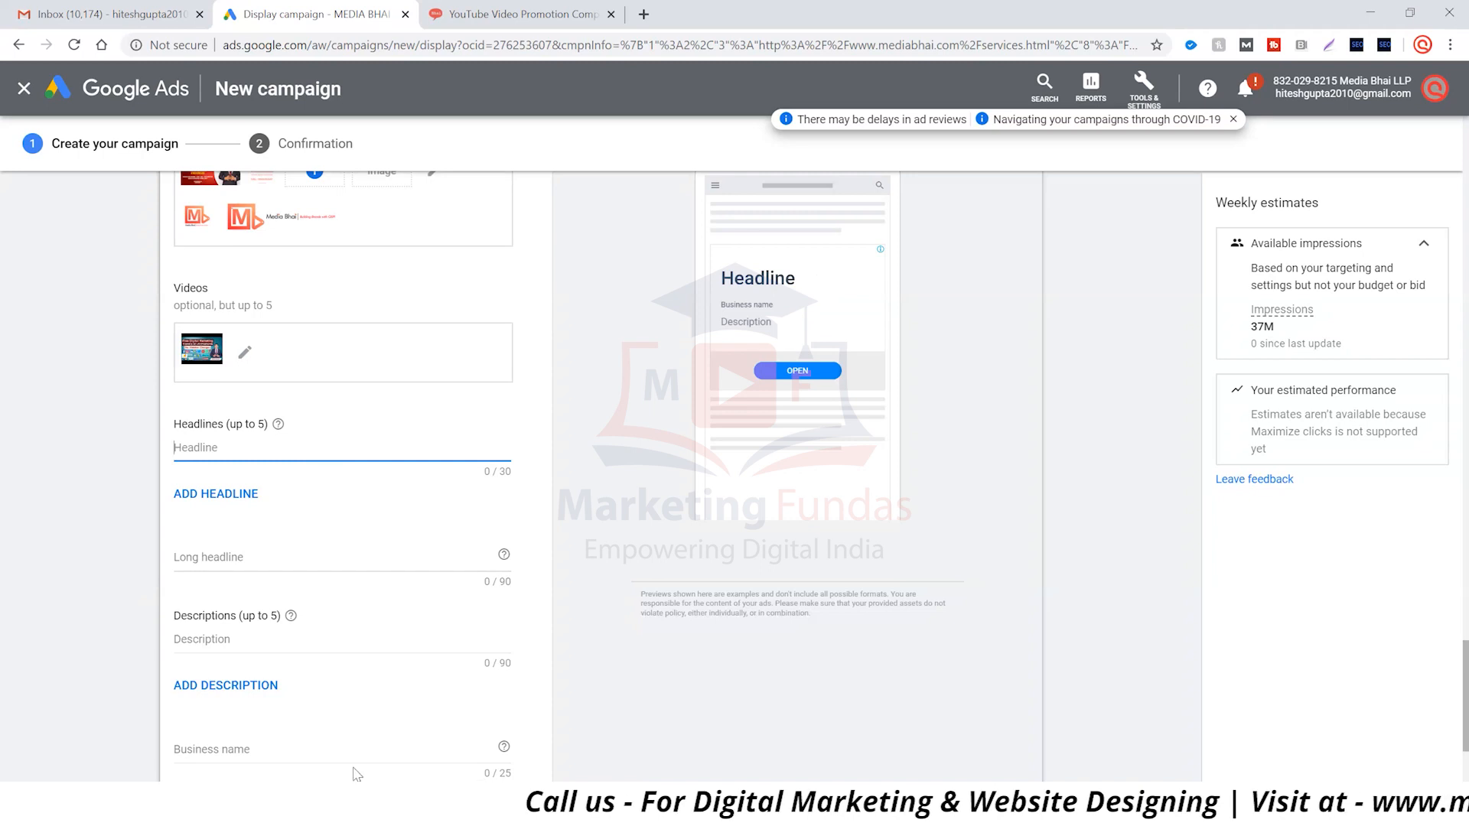
{"action": "left_click", "coordinate": [362, 809]}
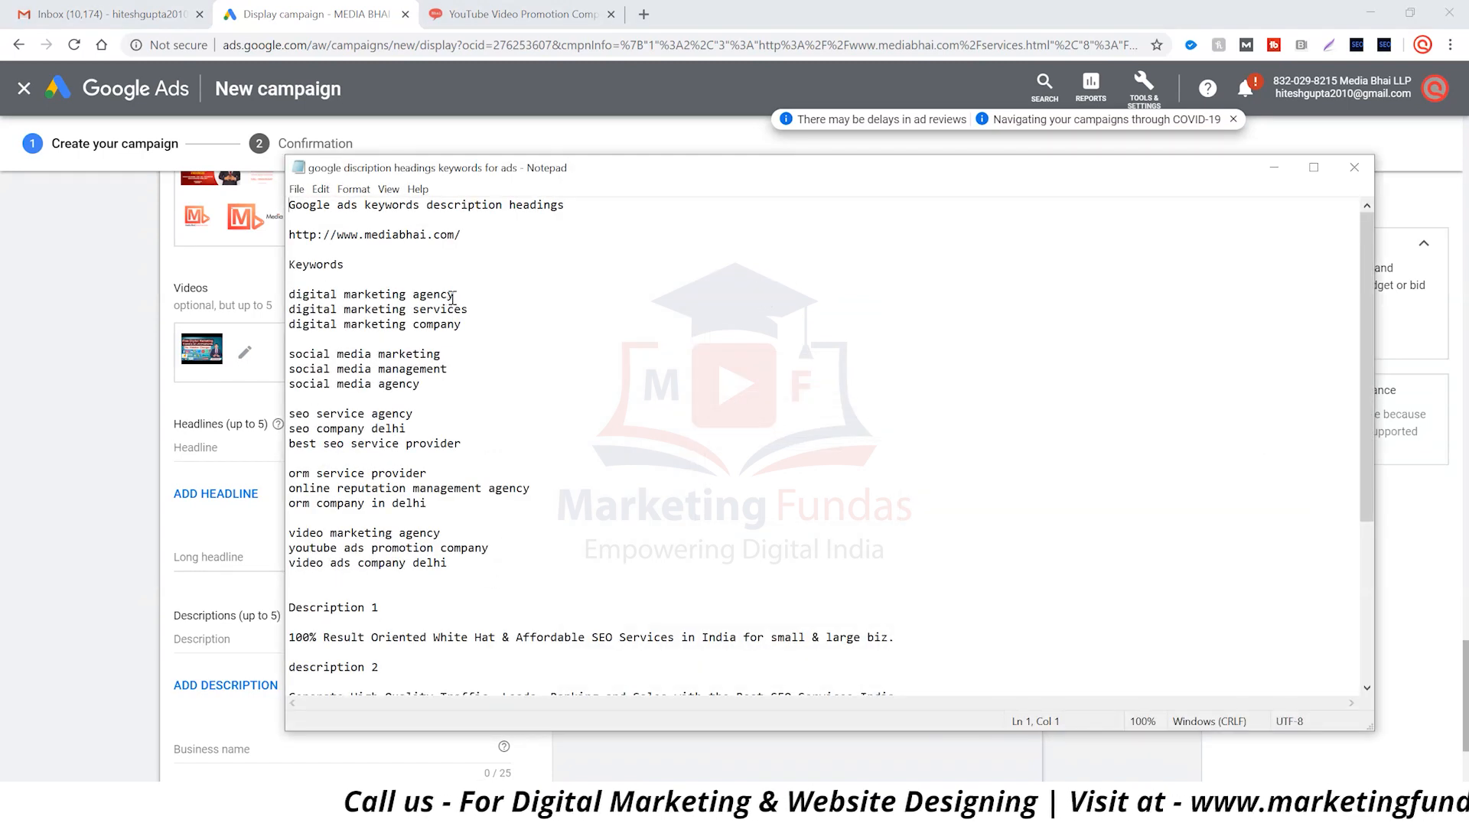
{"action": "left_click_drag", "start_coordinate": [455, 295], "coordinate": [286, 296]}
{"action": "key", "text": "ctrl+c"}
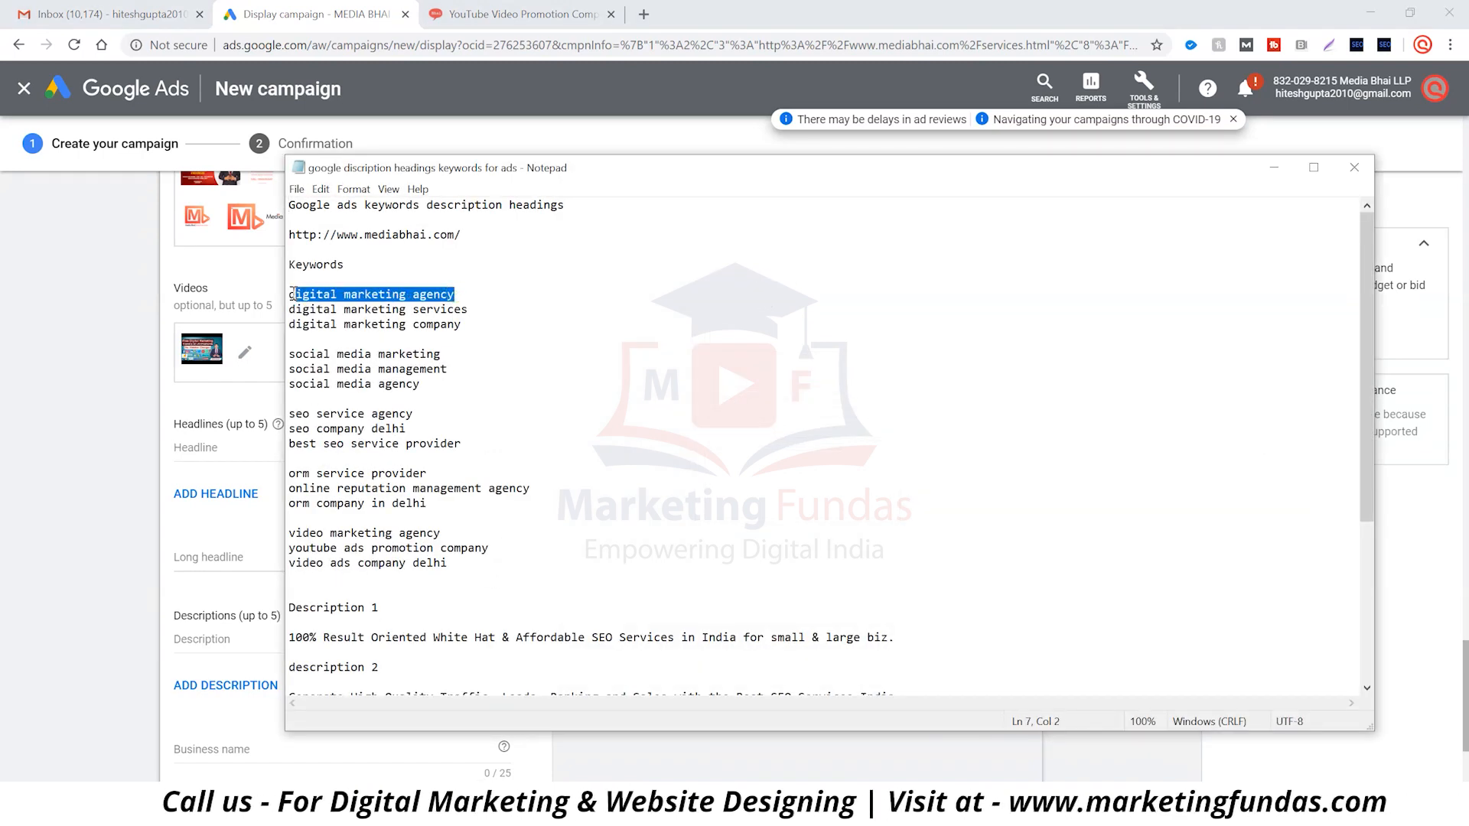
{"action": "left_click", "coordinate": [66, 341]}
{"action": "left_click", "coordinate": [305, 453]}
{"action": "key", "text": "ctrl+v"}
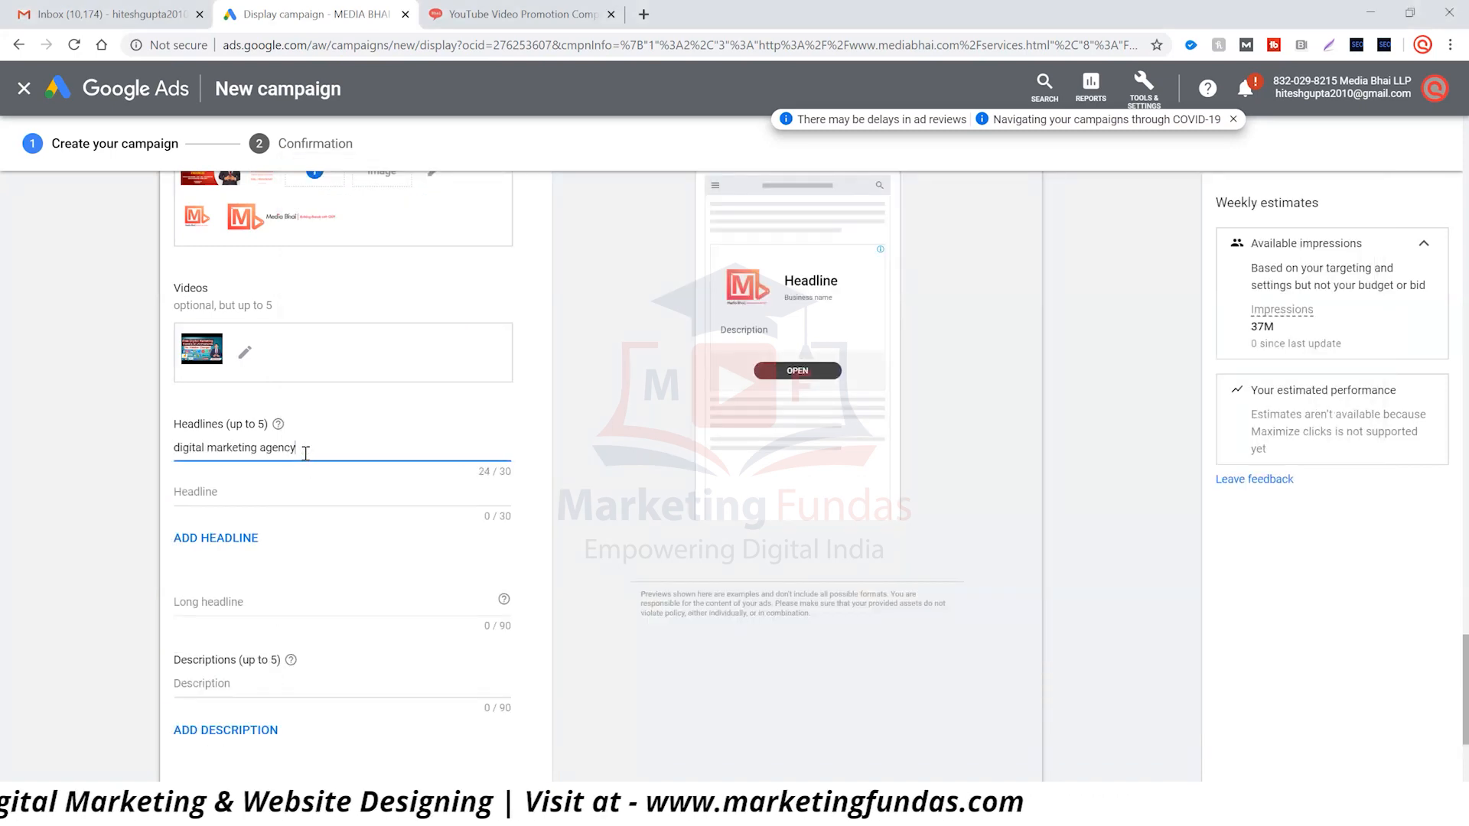
Step: Enter "digital marketing services" from the Notepad keyword list as the ad's second headline
{"action": "key", "text": "alt+Tab"}
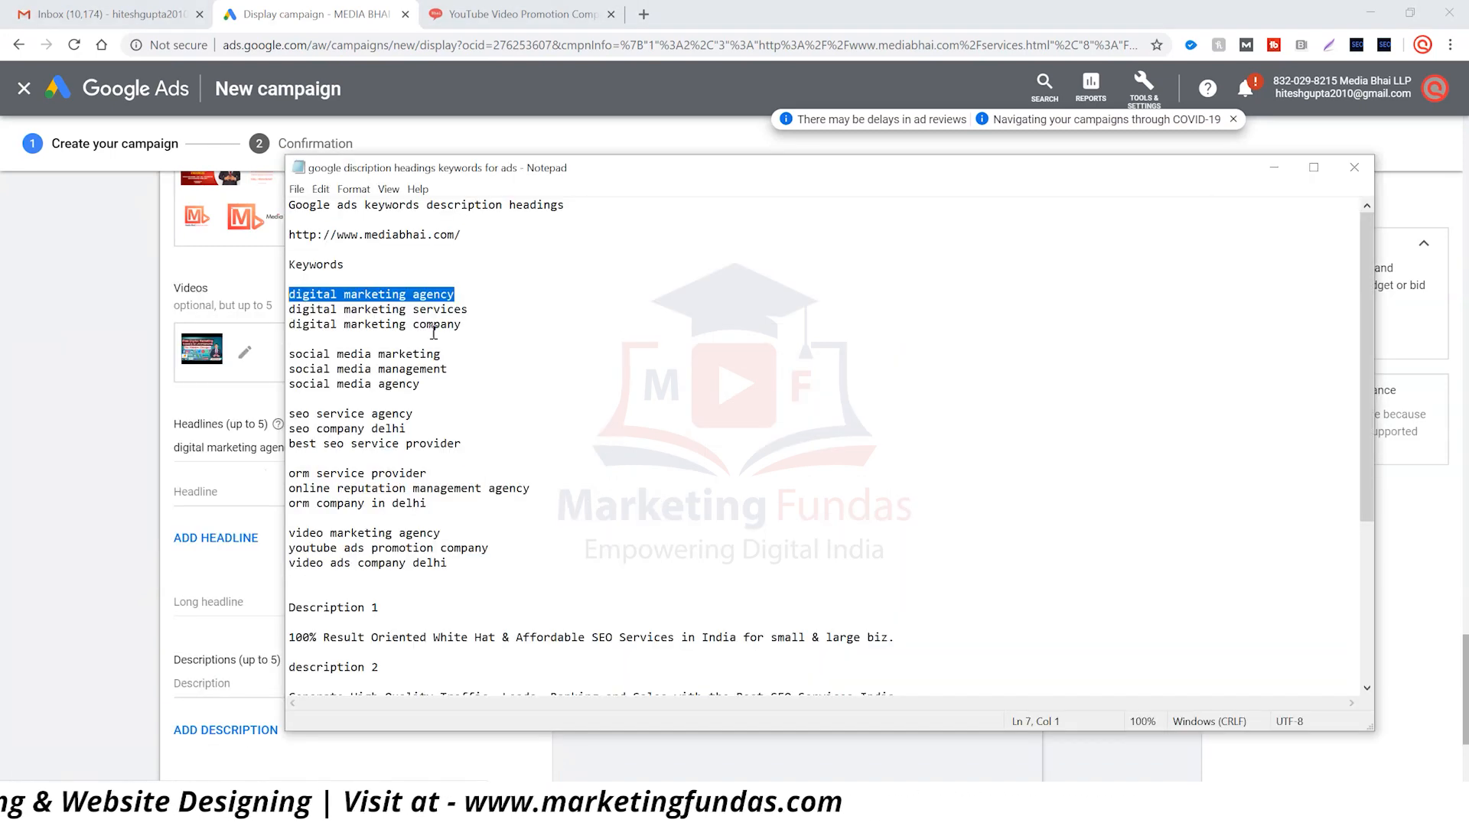
{"action": "left_click_drag", "start_coordinate": [288, 324], "coordinate": [361, 321]}
{"action": "left_click_drag", "start_coordinate": [468, 309], "coordinate": [308, 310]}
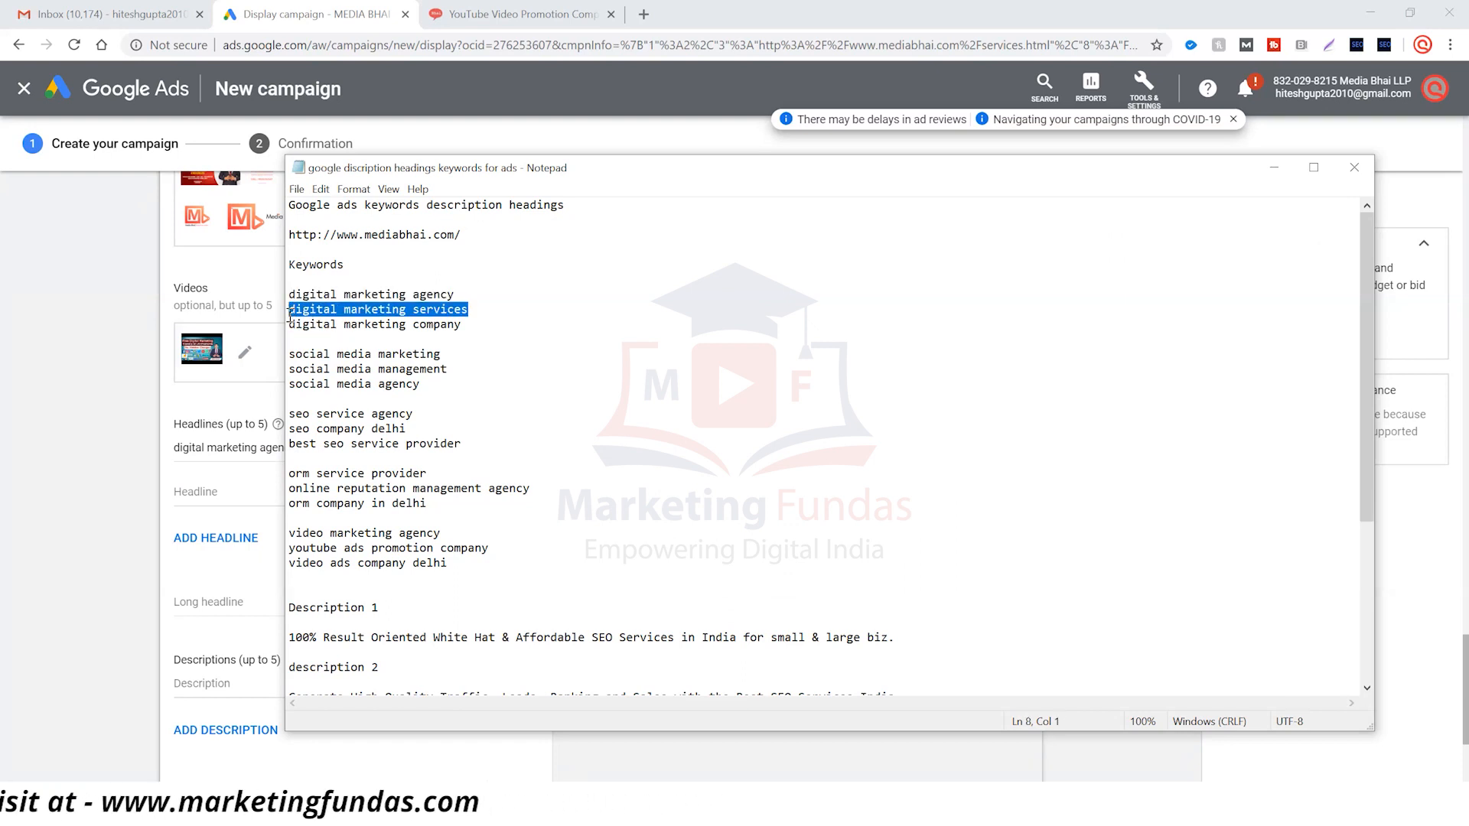
{"action": "key", "text": "alt+Tab"}
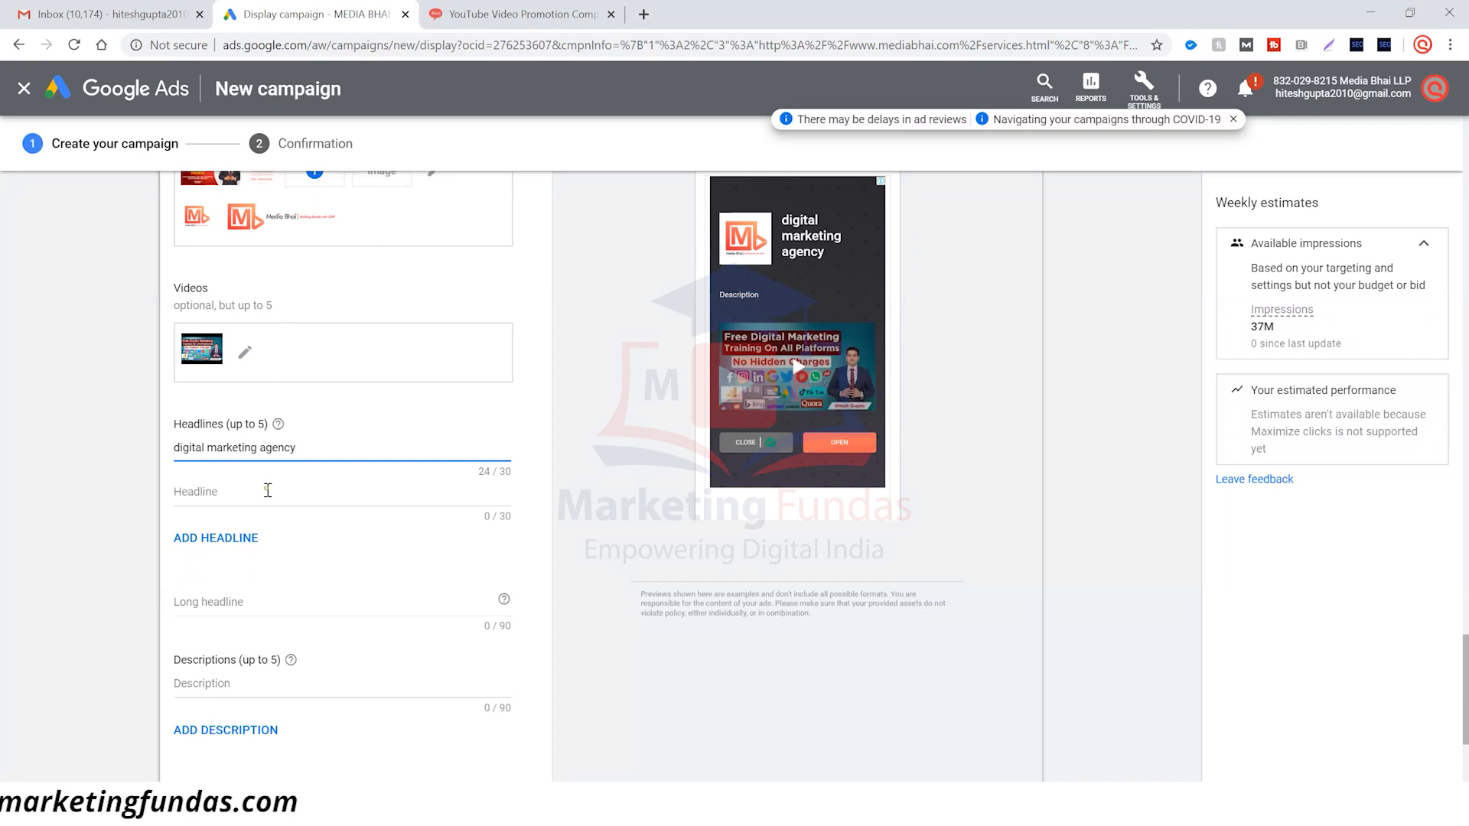
{"action": "type", "text": "digital marketing services"}
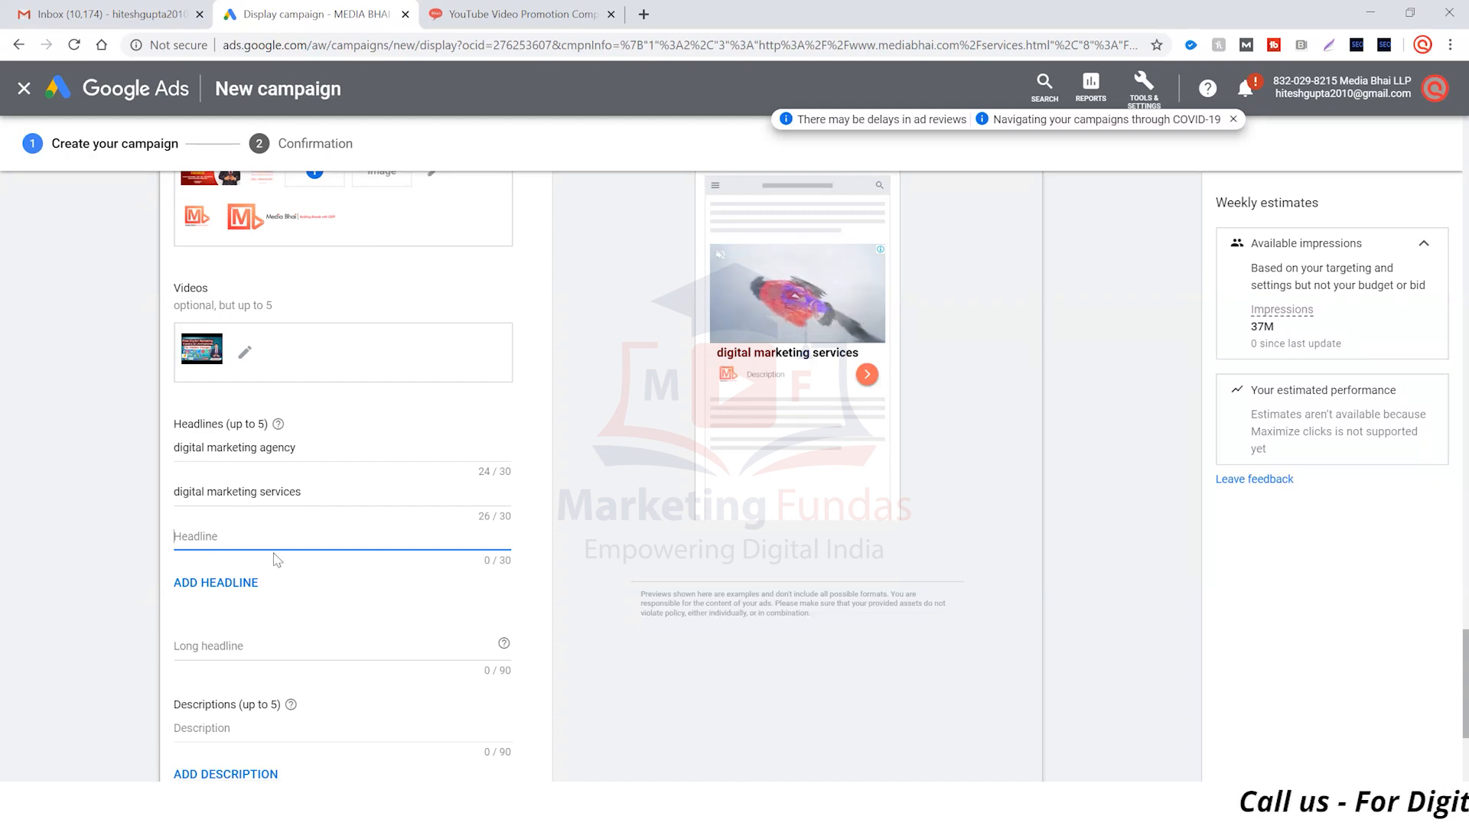
Step: Enter "digital marketing company" from the Notepad keyword list as the ad's third headline
{"action": "key", "text": "alt+Tab"}
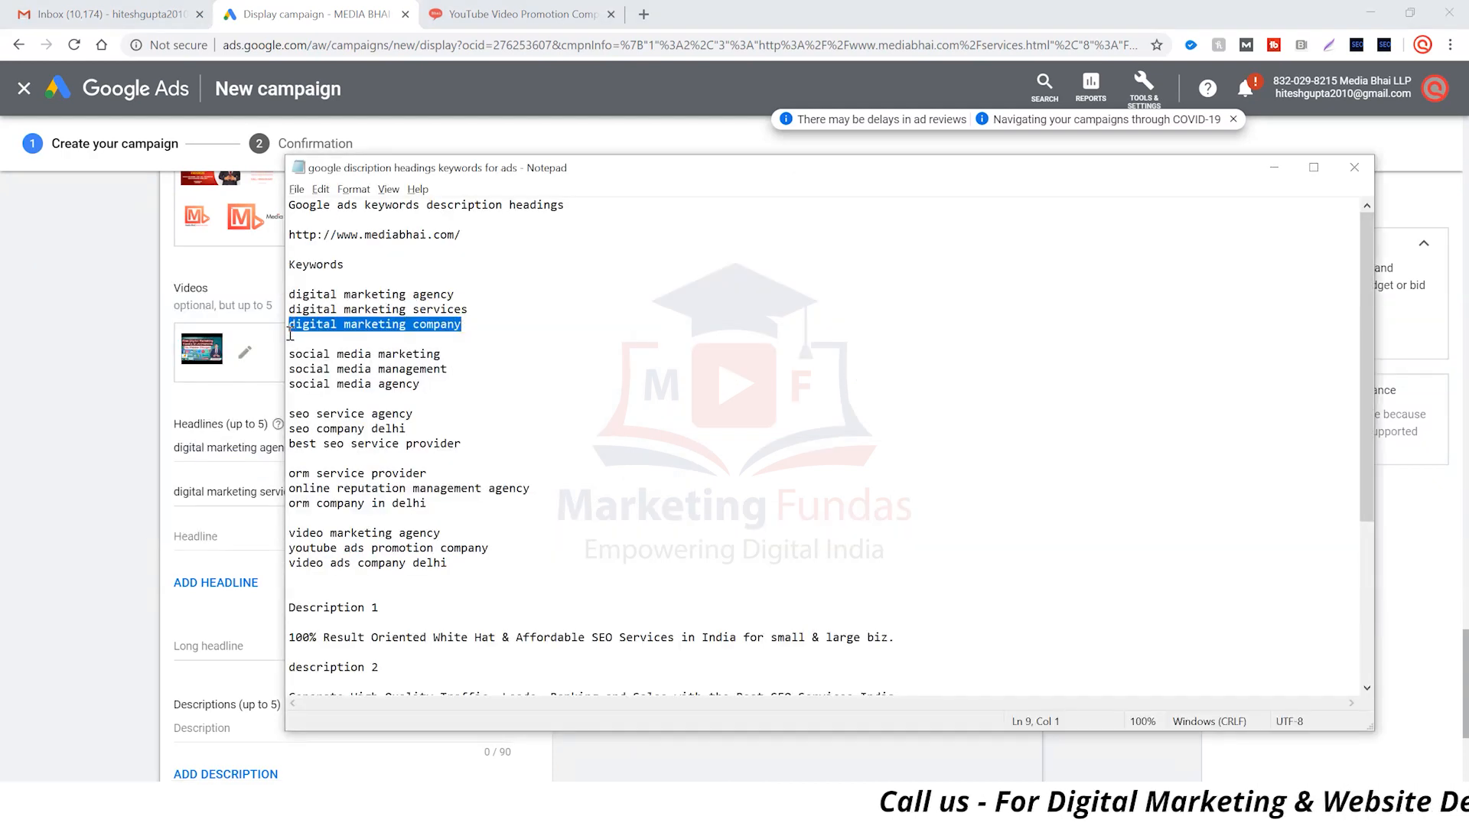
{"action": "key", "text": "alt+Tab"}
{"action": "left_click", "coordinate": [246, 527]}
{"action": "type", "text": "digital marketing company"}
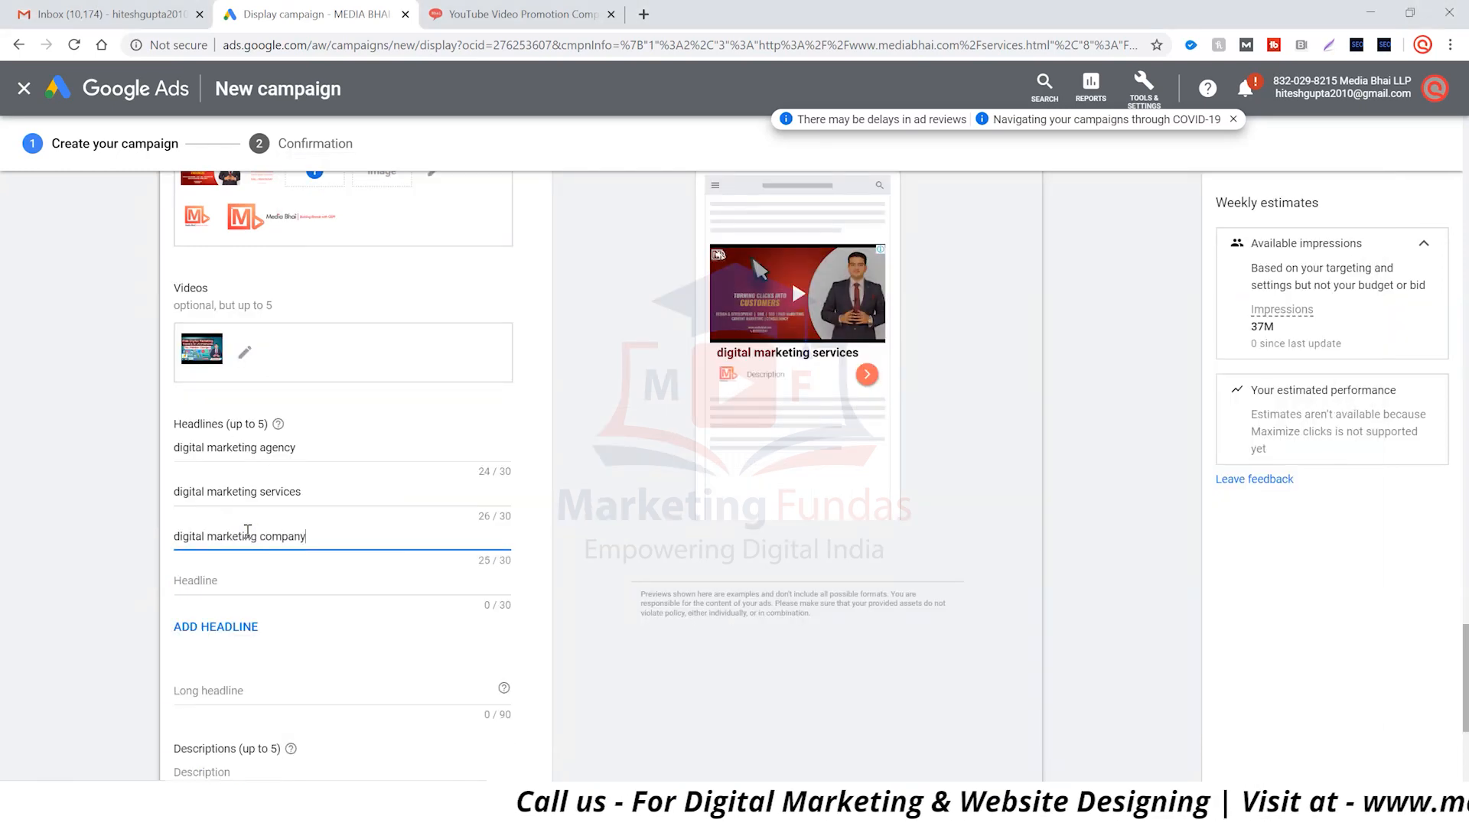
Step: Copy "social media marketing" from the Notepad keyword list into the ad's fourth headline
{"action": "left_click", "coordinate": [221, 581]}
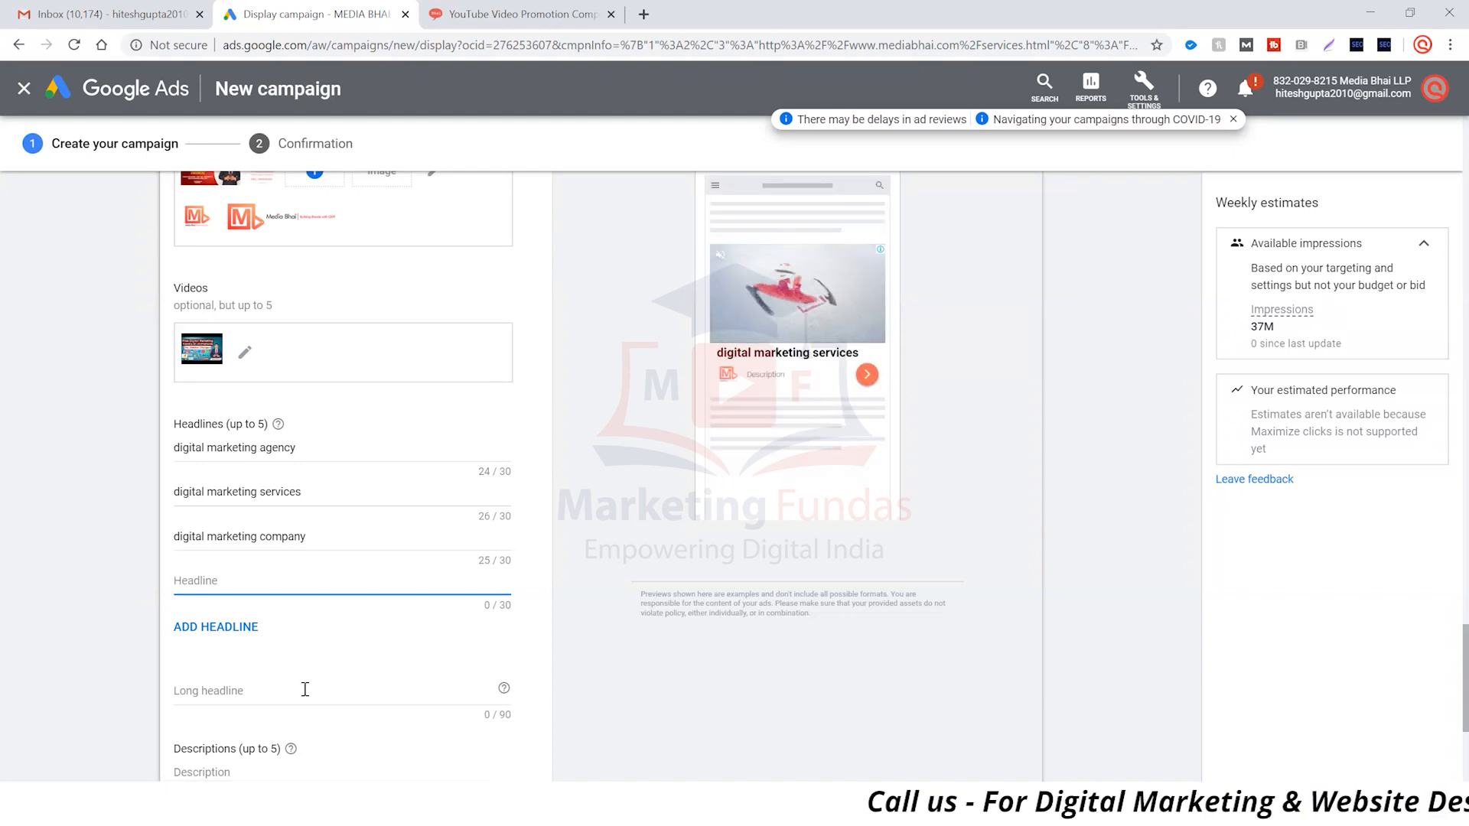
{"action": "left_click", "coordinate": [236, 809]}
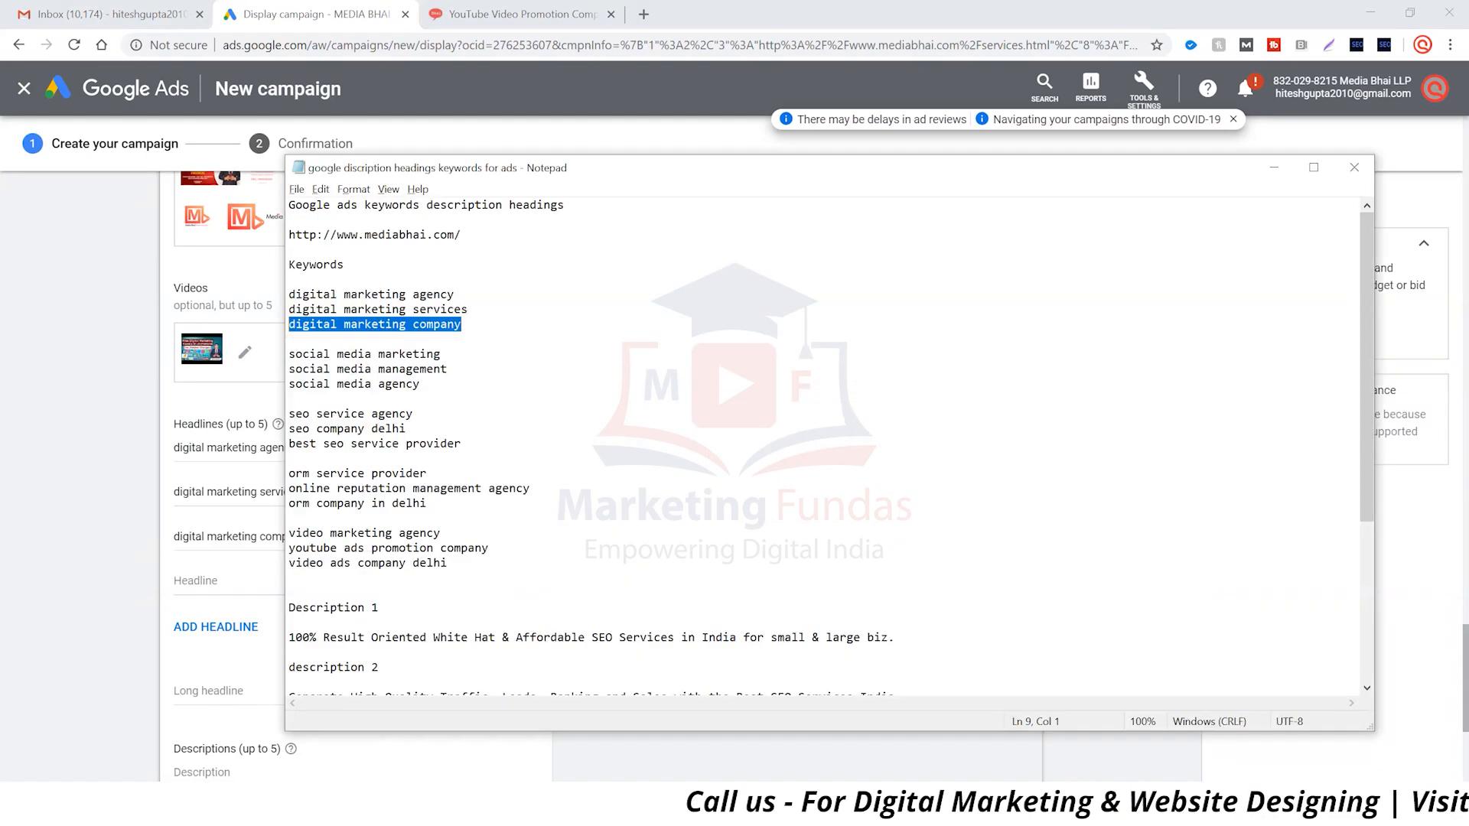
{"action": "left_click_drag", "start_coordinate": [446, 353], "coordinate": [291, 356]}
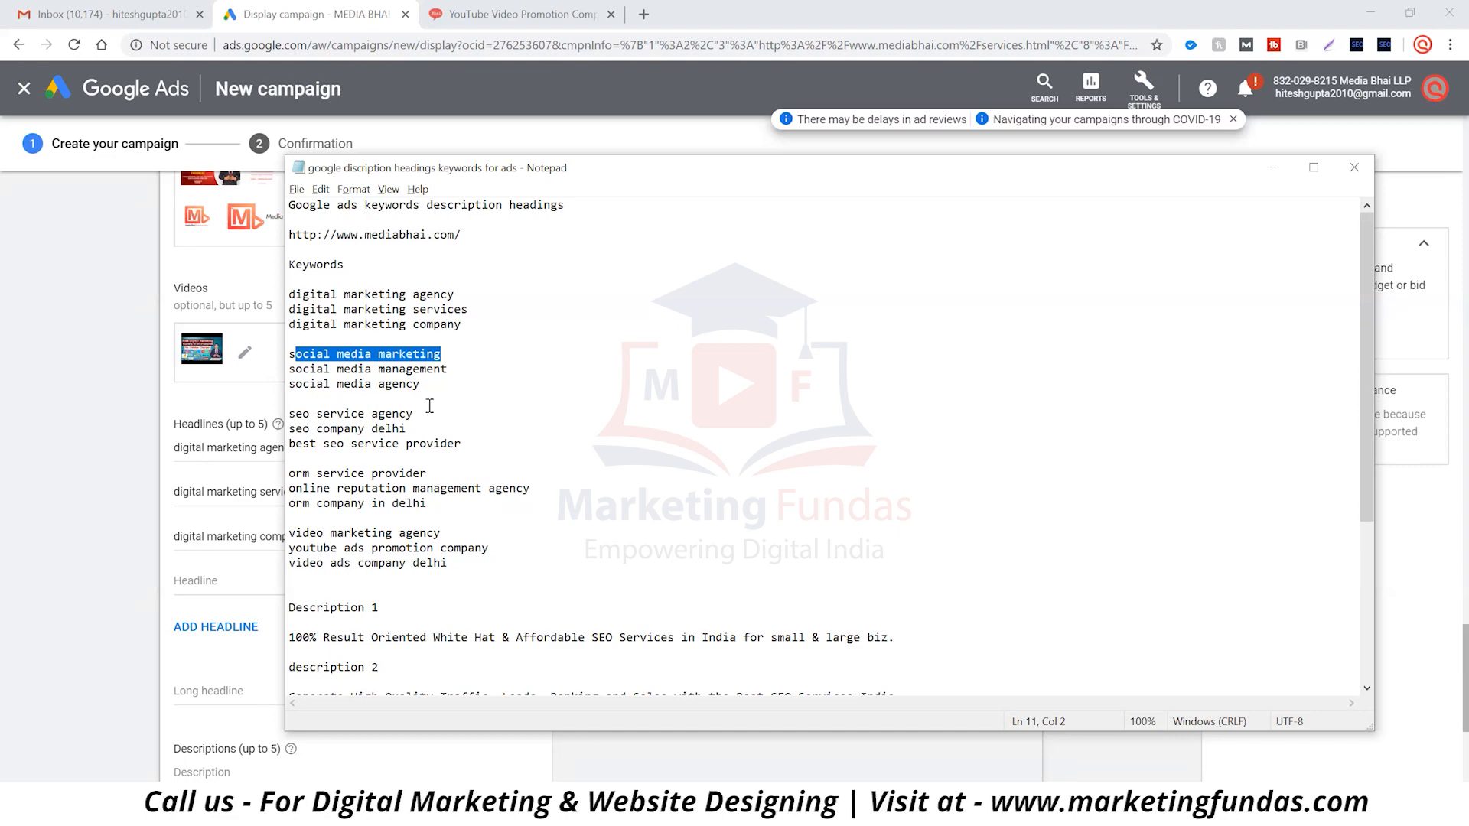
{"action": "left_click_drag", "start_coordinate": [441, 353], "coordinate": [286, 355]}
{"action": "key", "text": "ctrl+c"}
{"action": "key", "text": "alt+Tab"}
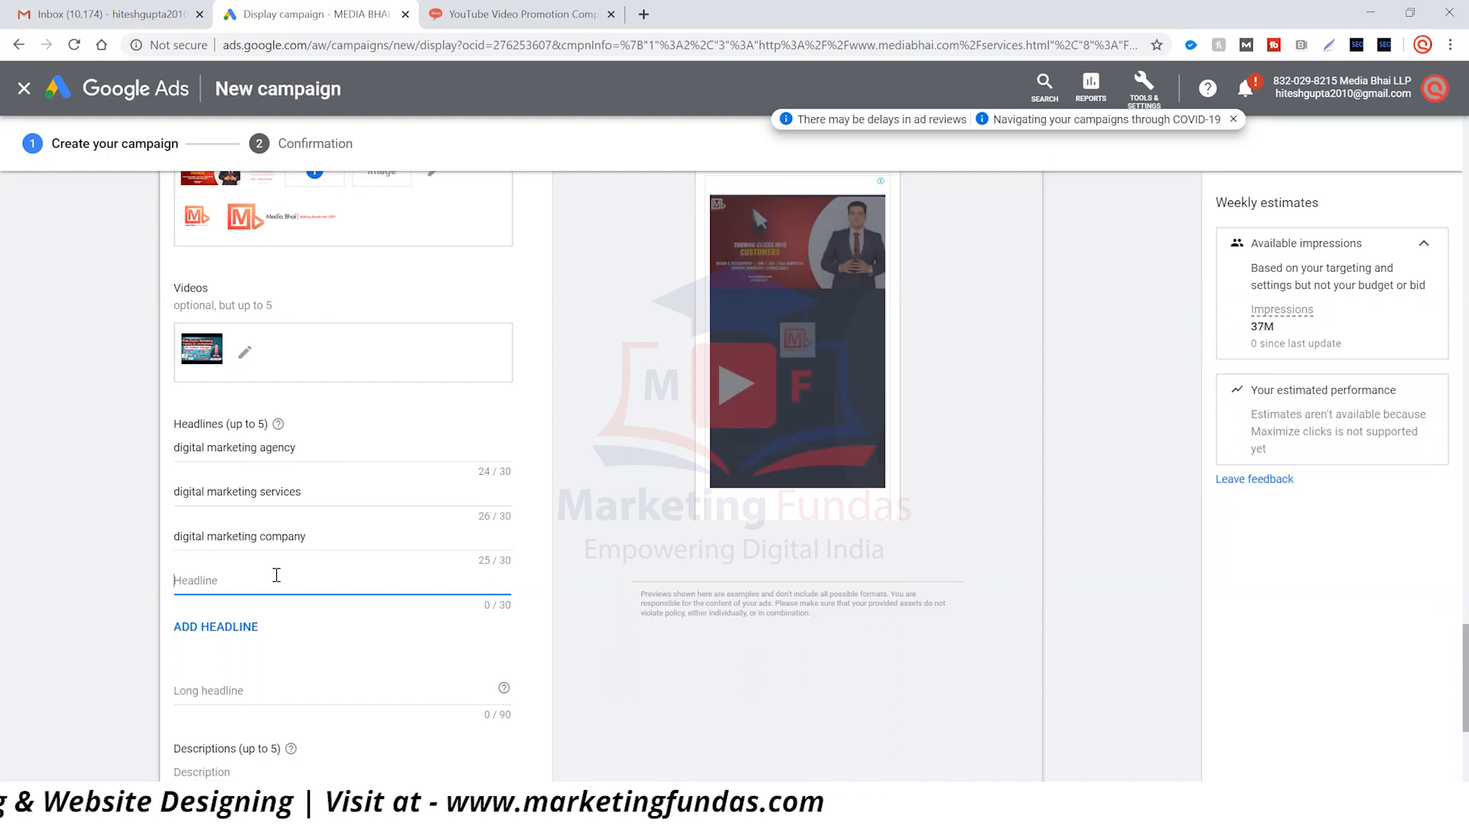
{"action": "key", "text": "ctrl+v"}
Step: Copy "video marketing agency" from the Notepad keyword list into the ad's fifth headline
{"action": "scroll", "coordinate": [99, 537], "scroll_direction": "down", "scroll_amount": 2}
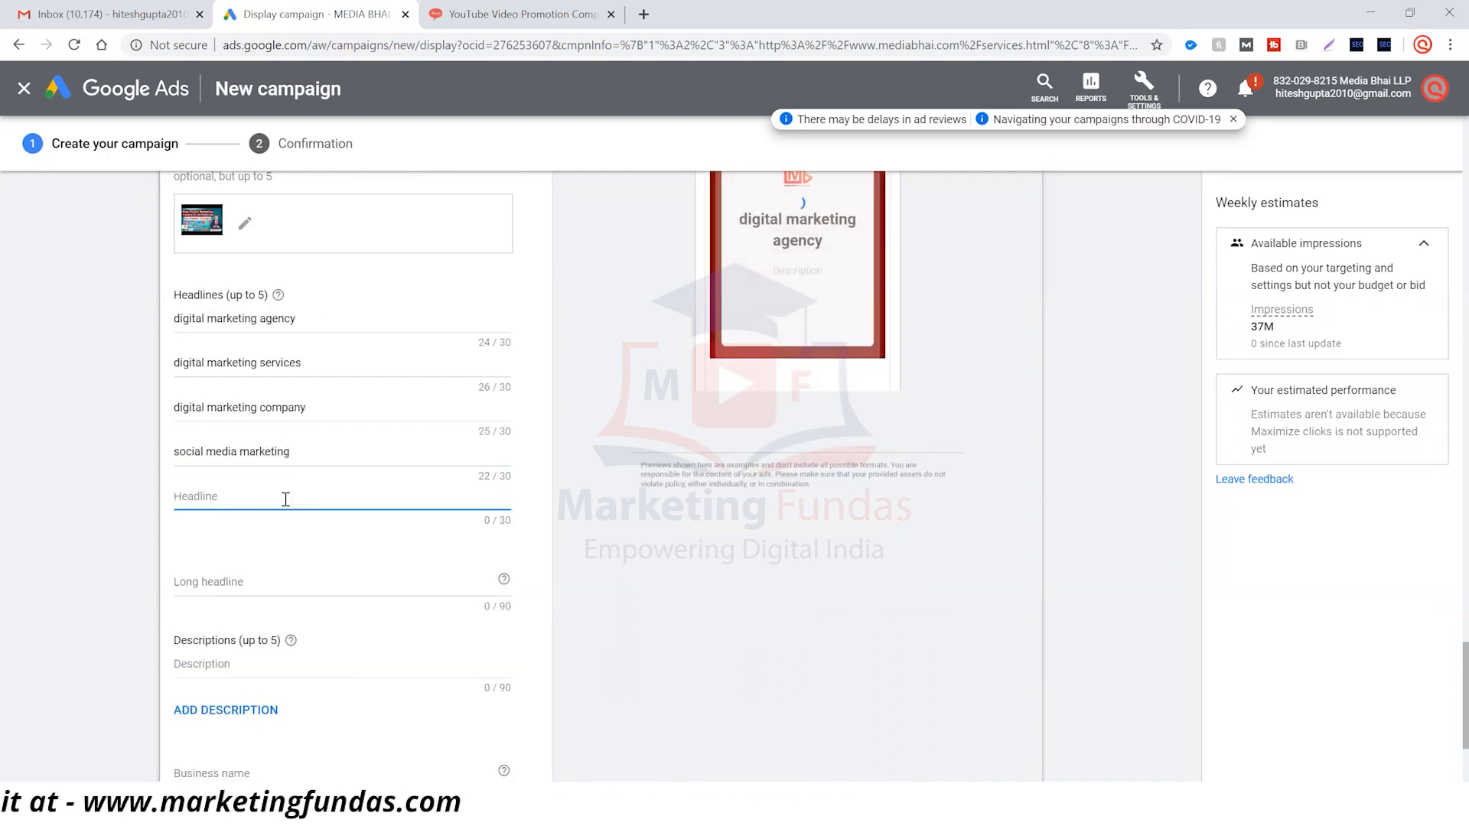
{"action": "key", "text": "alt+Tab"}
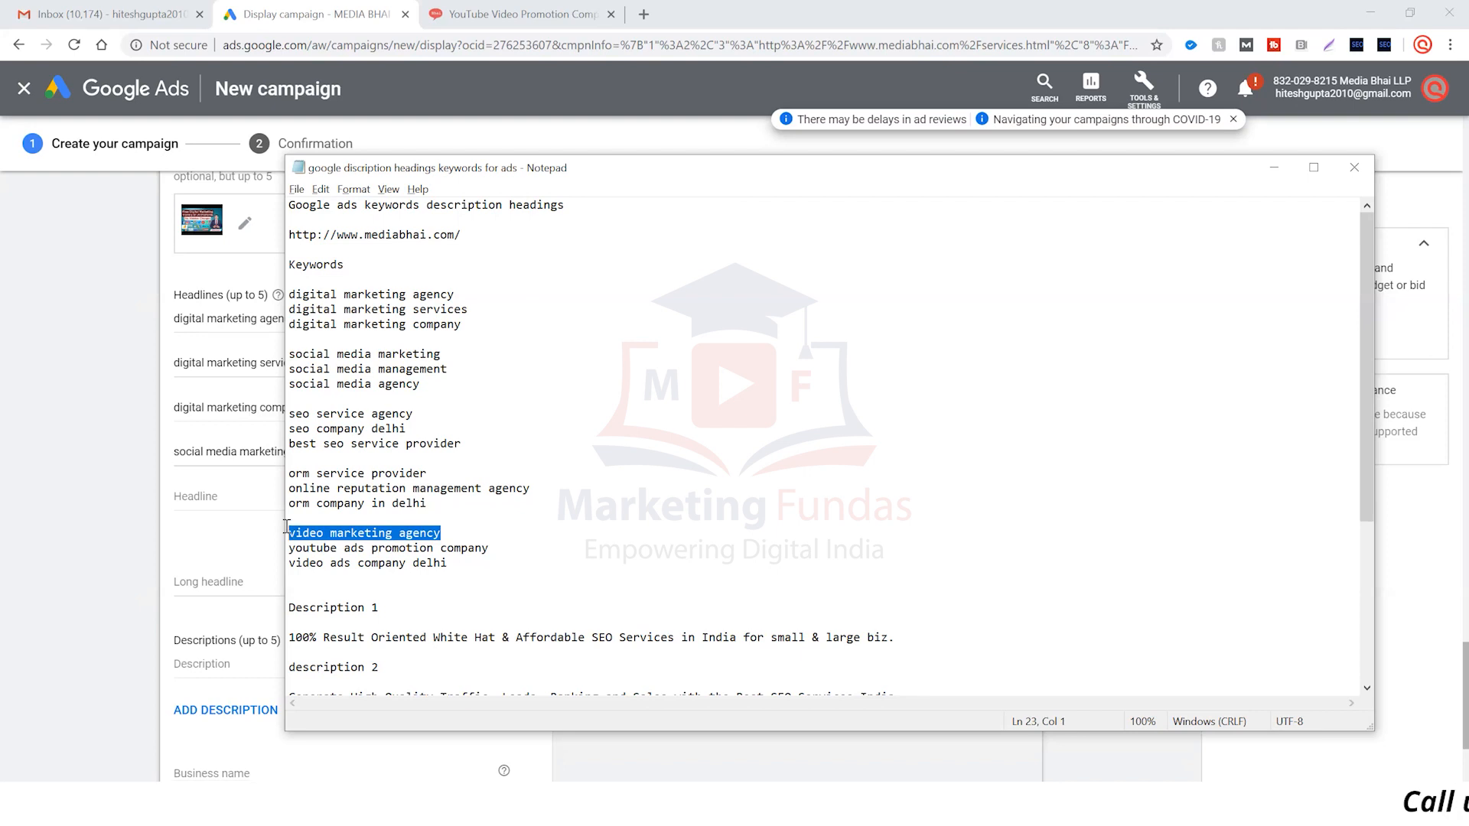
{"action": "key", "text": "alt+Tab"}
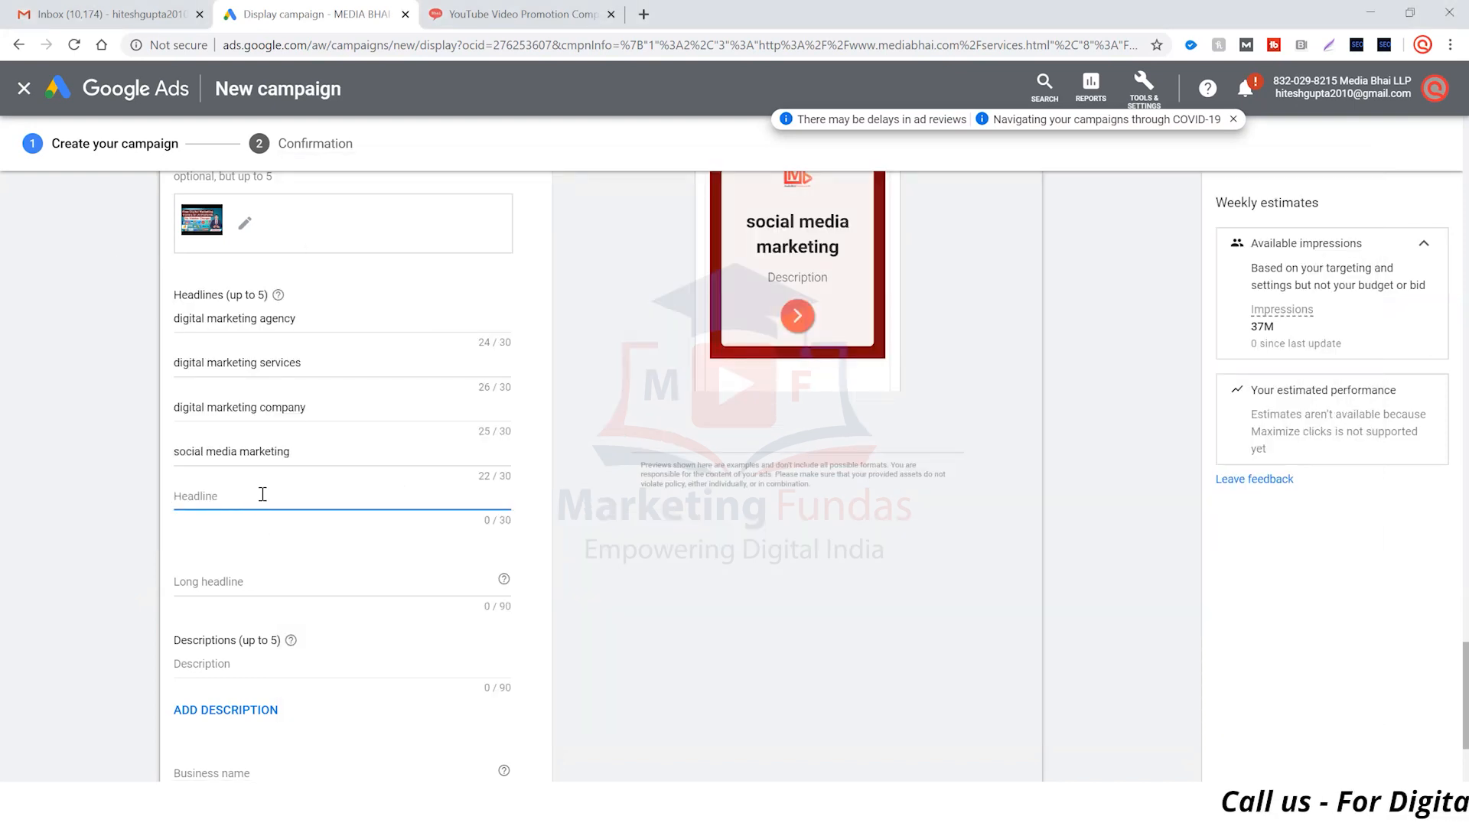
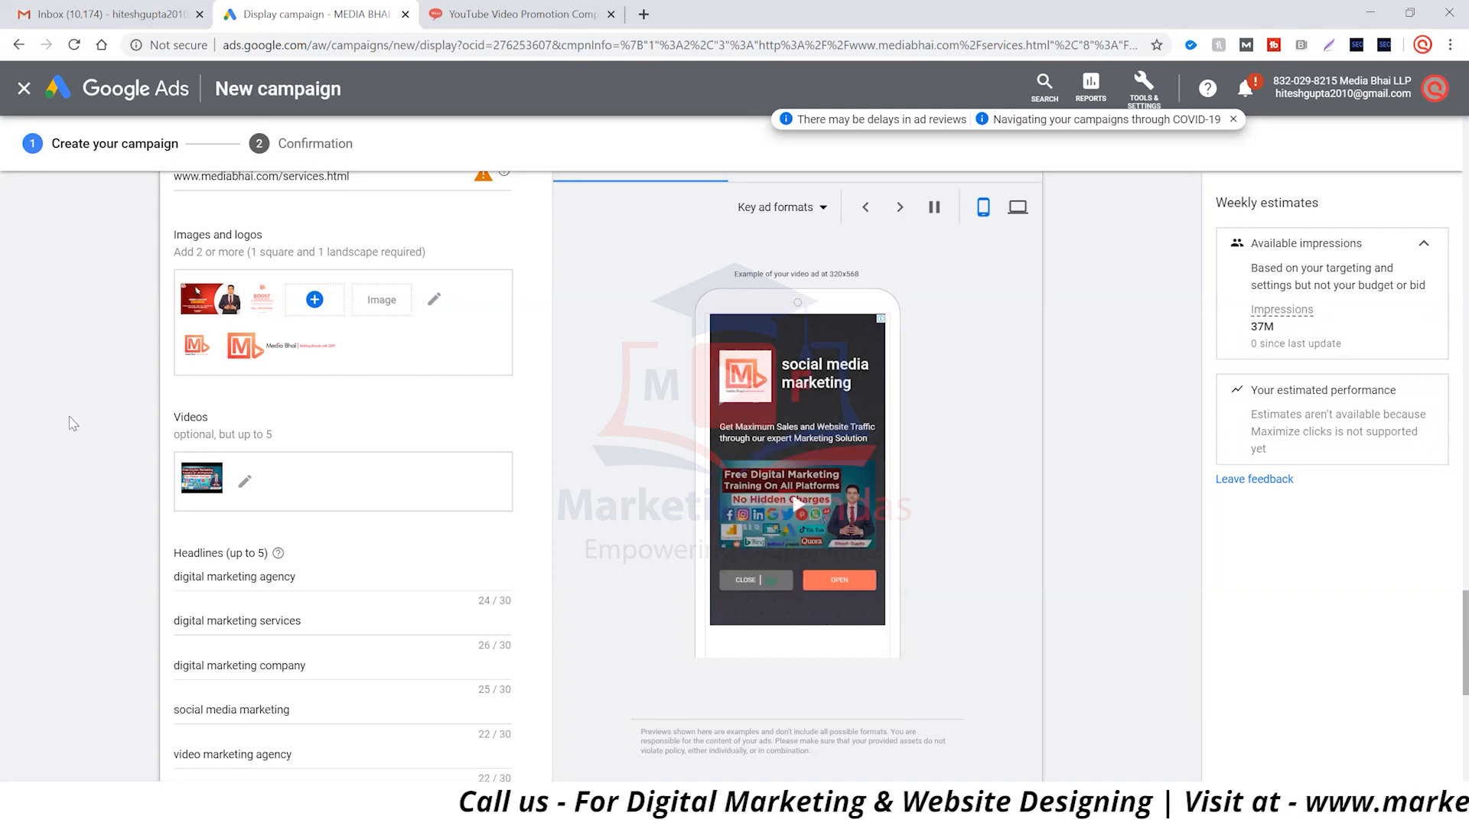
Step: Enter "Media Bhai LLP" as the responsive display ad's business name
{"action": "scroll", "coordinate": [61, 429], "scroll_direction": "down", "scroll_amount": 8}
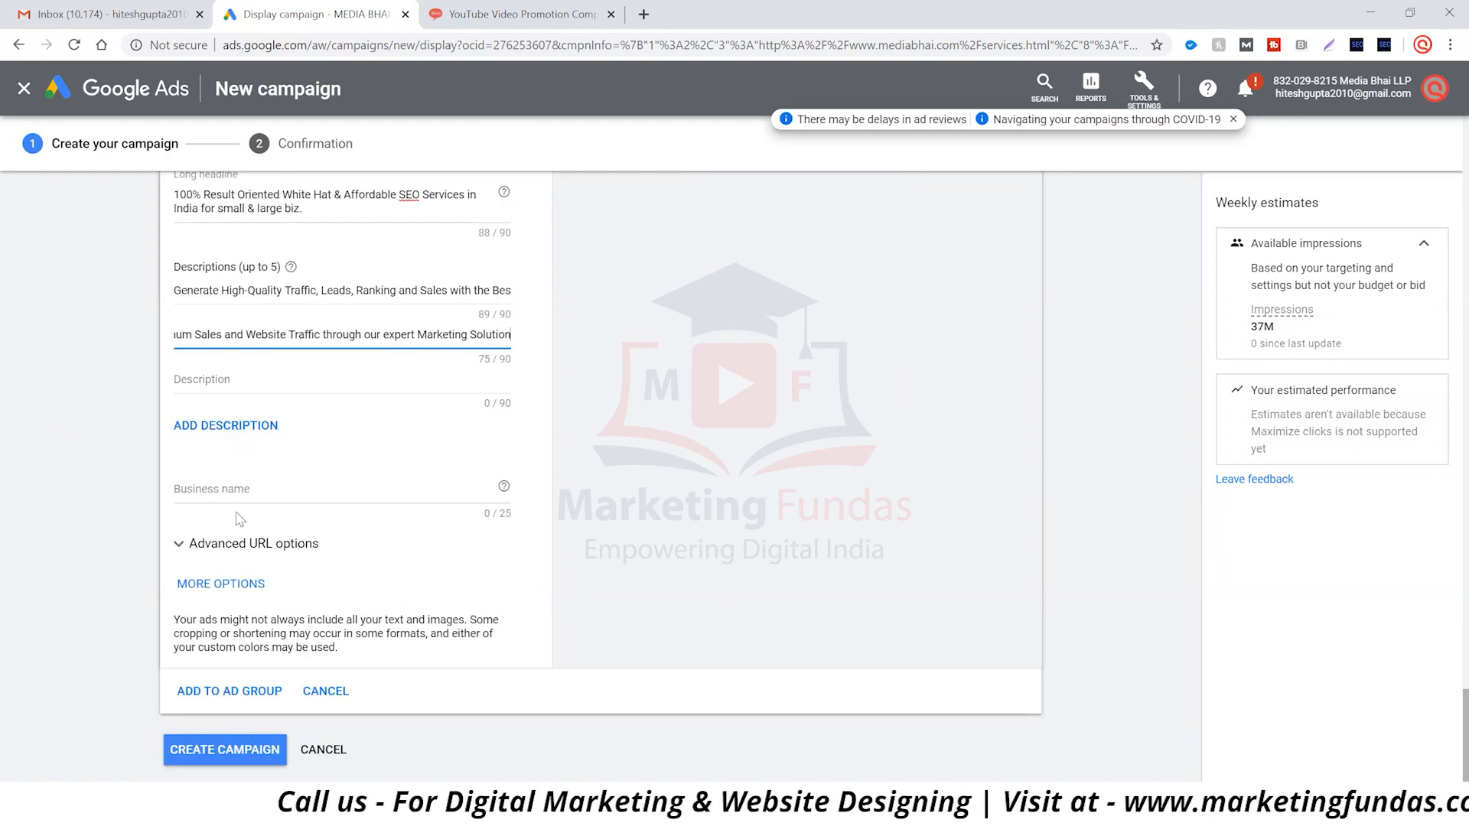
{"action": "left_click", "coordinate": [282, 490]}
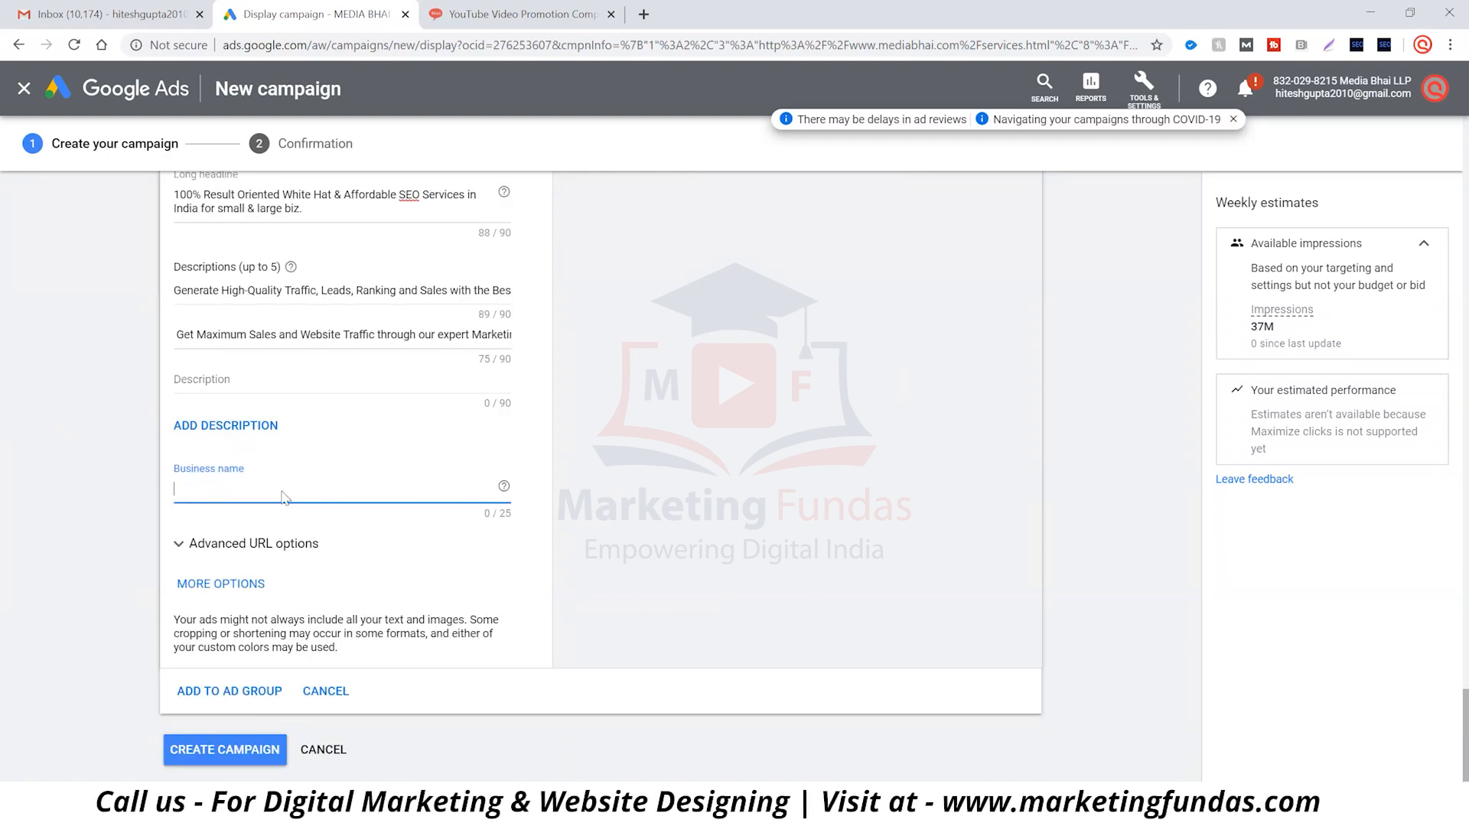
{"action": "type", "text": "Med"}
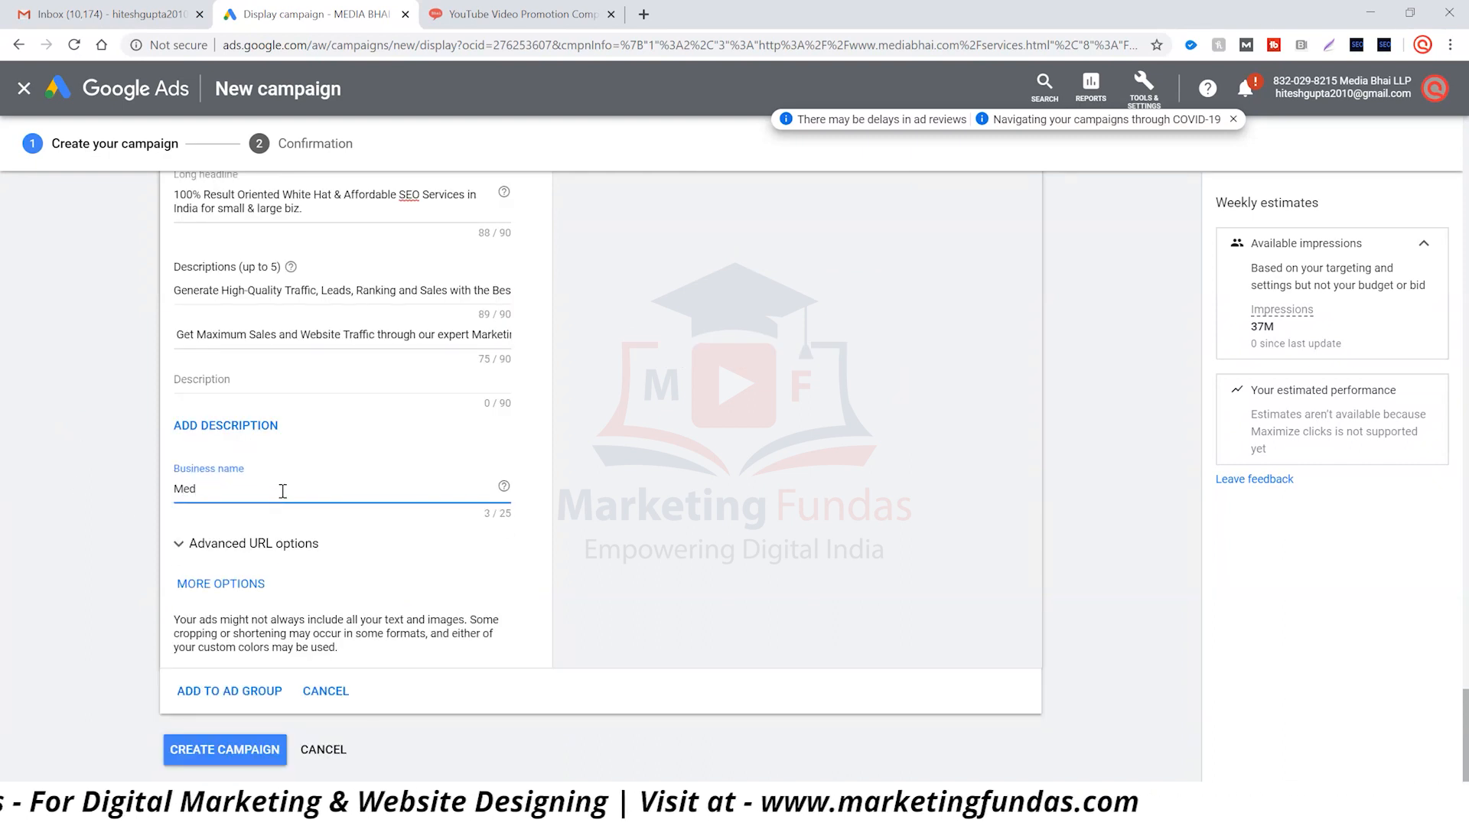
{"action": "type", "text": "ia Bhai LLP"}
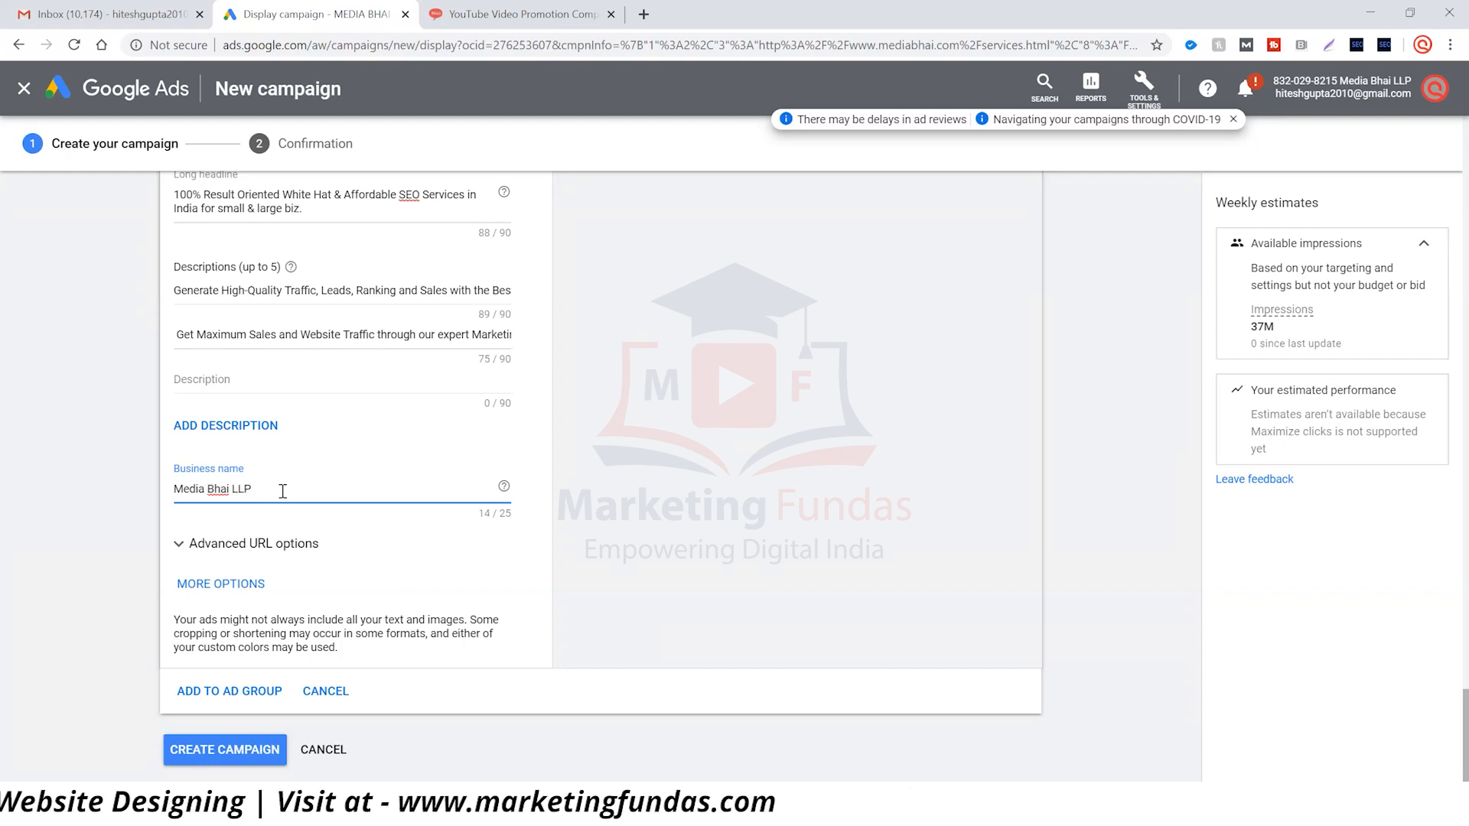
Step: Enable the ad's call to action text and set it to Contact Us
{"action": "left_click", "coordinate": [222, 594]}
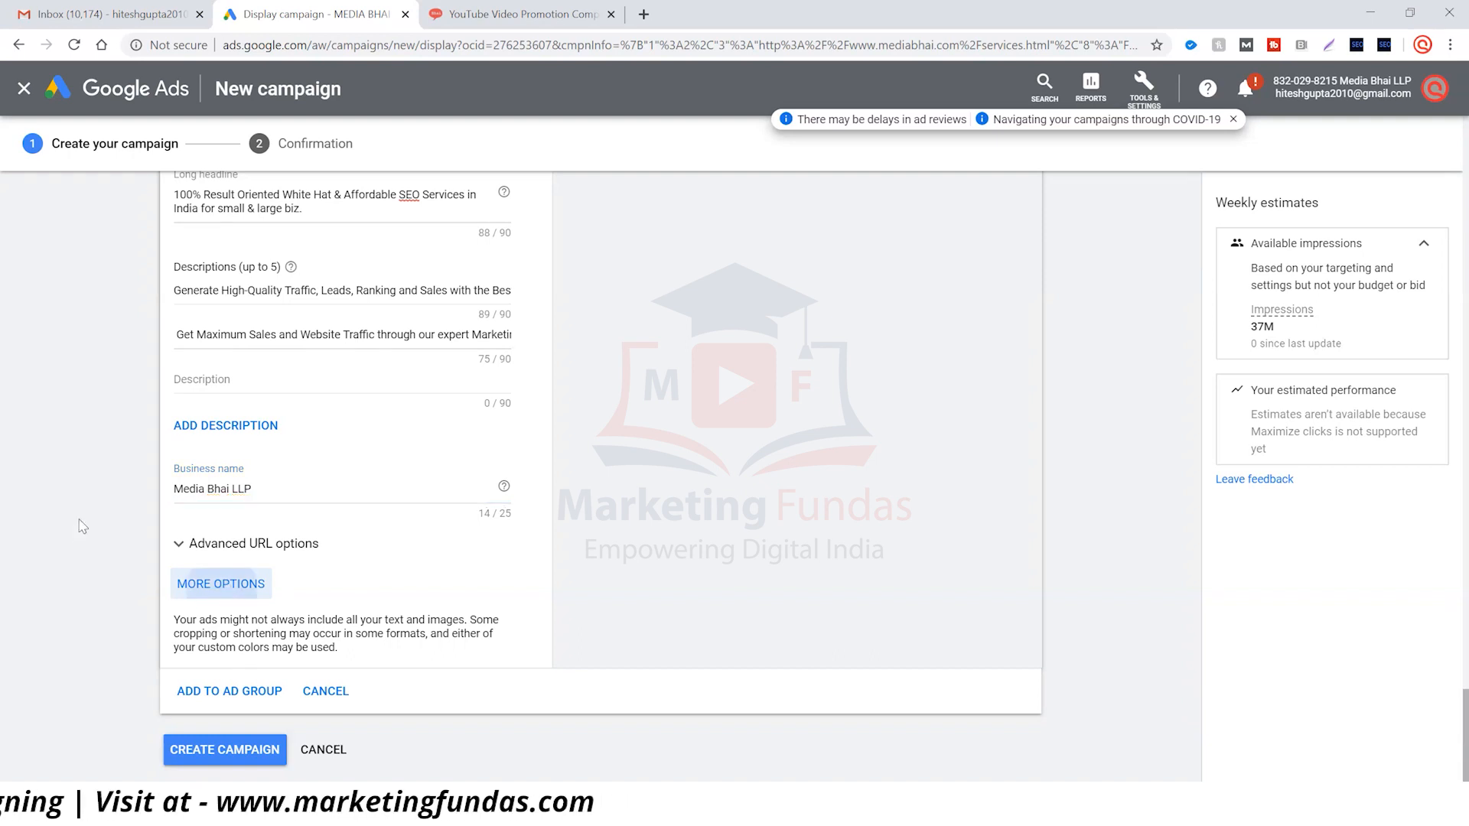
{"action": "left_click", "coordinate": [191, 596]}
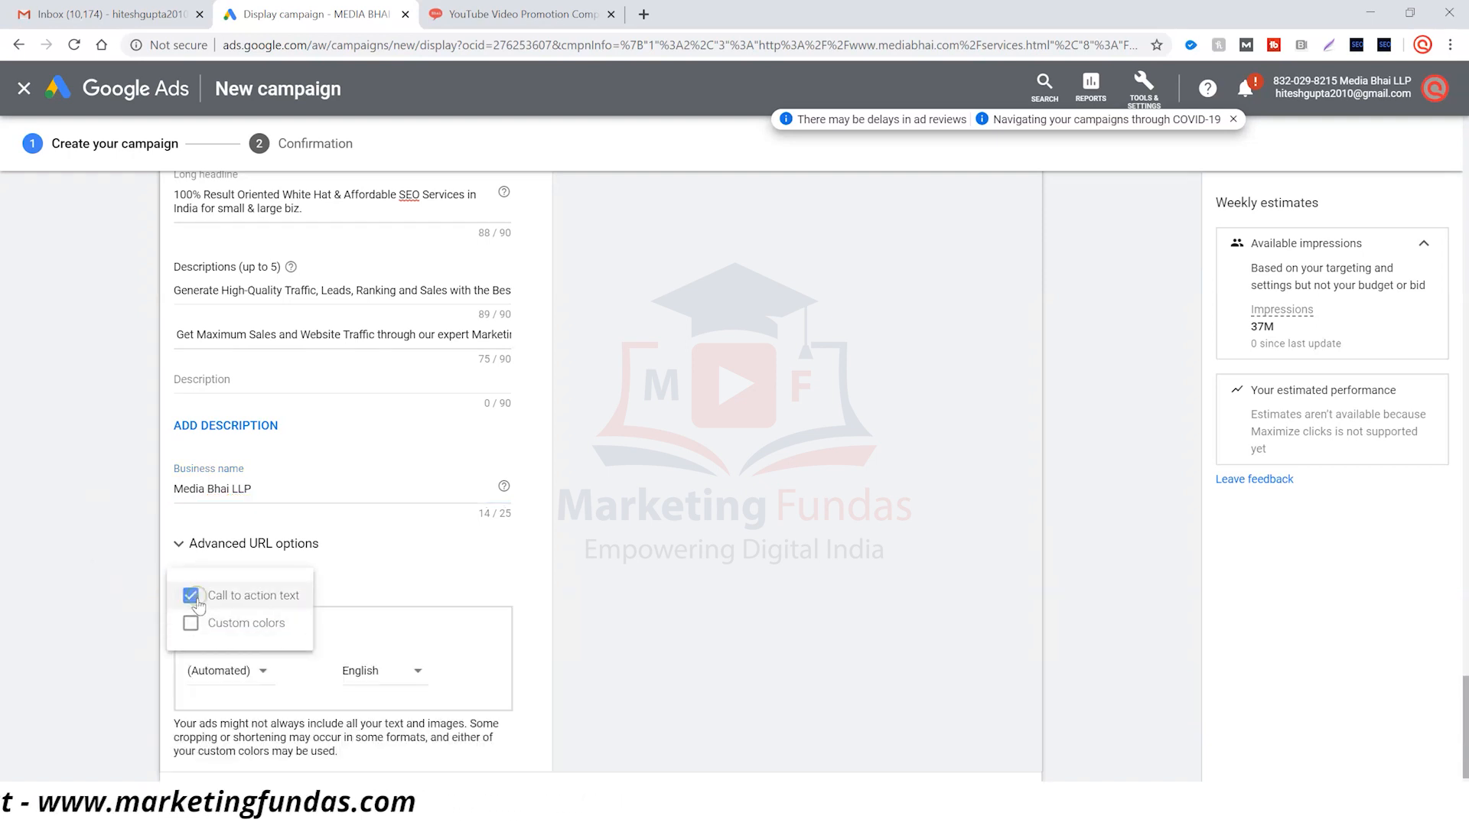
{"action": "left_click", "coordinate": [262, 673]}
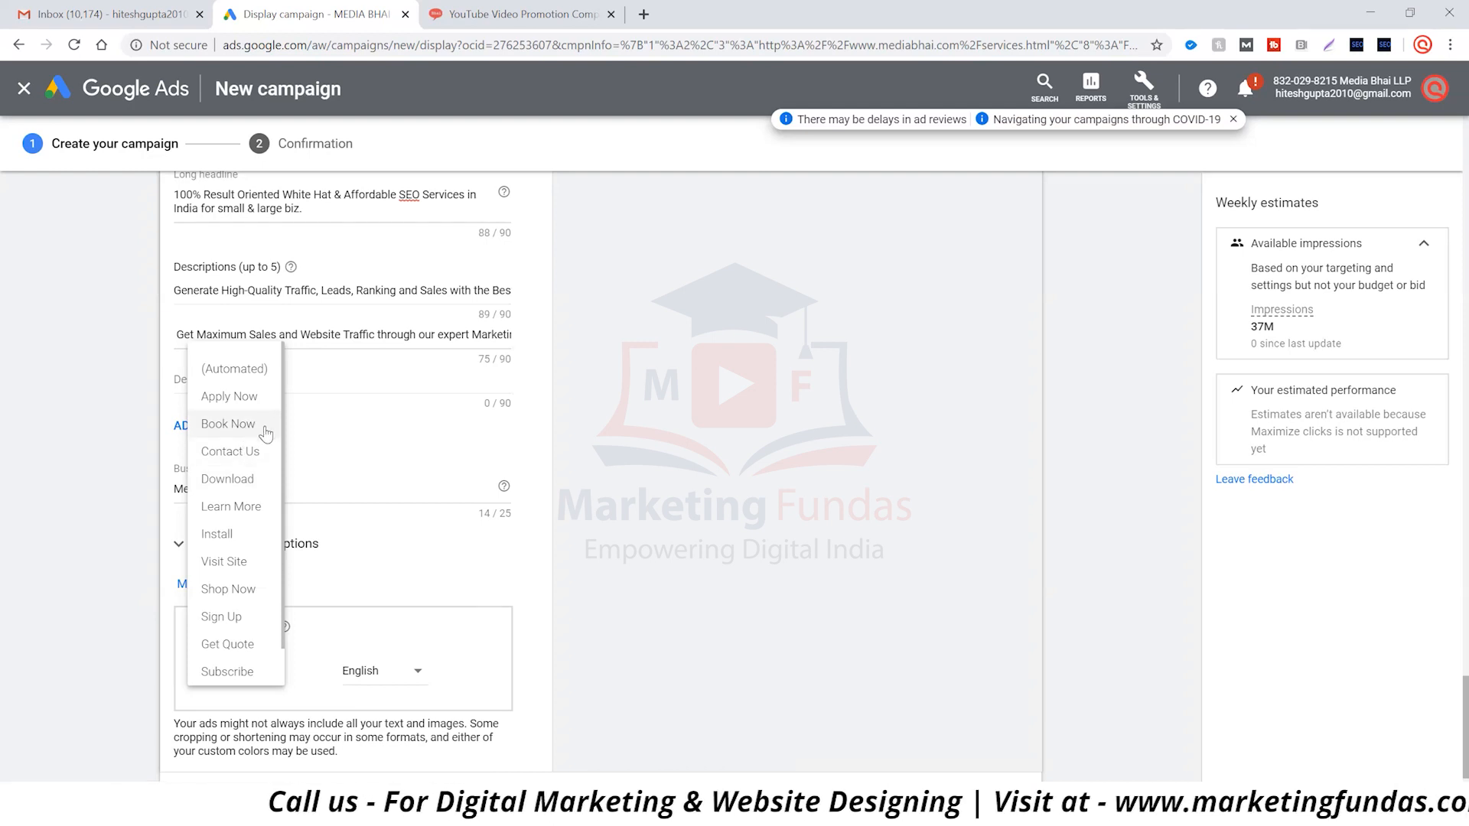
{"action": "left_click", "coordinate": [228, 456]}
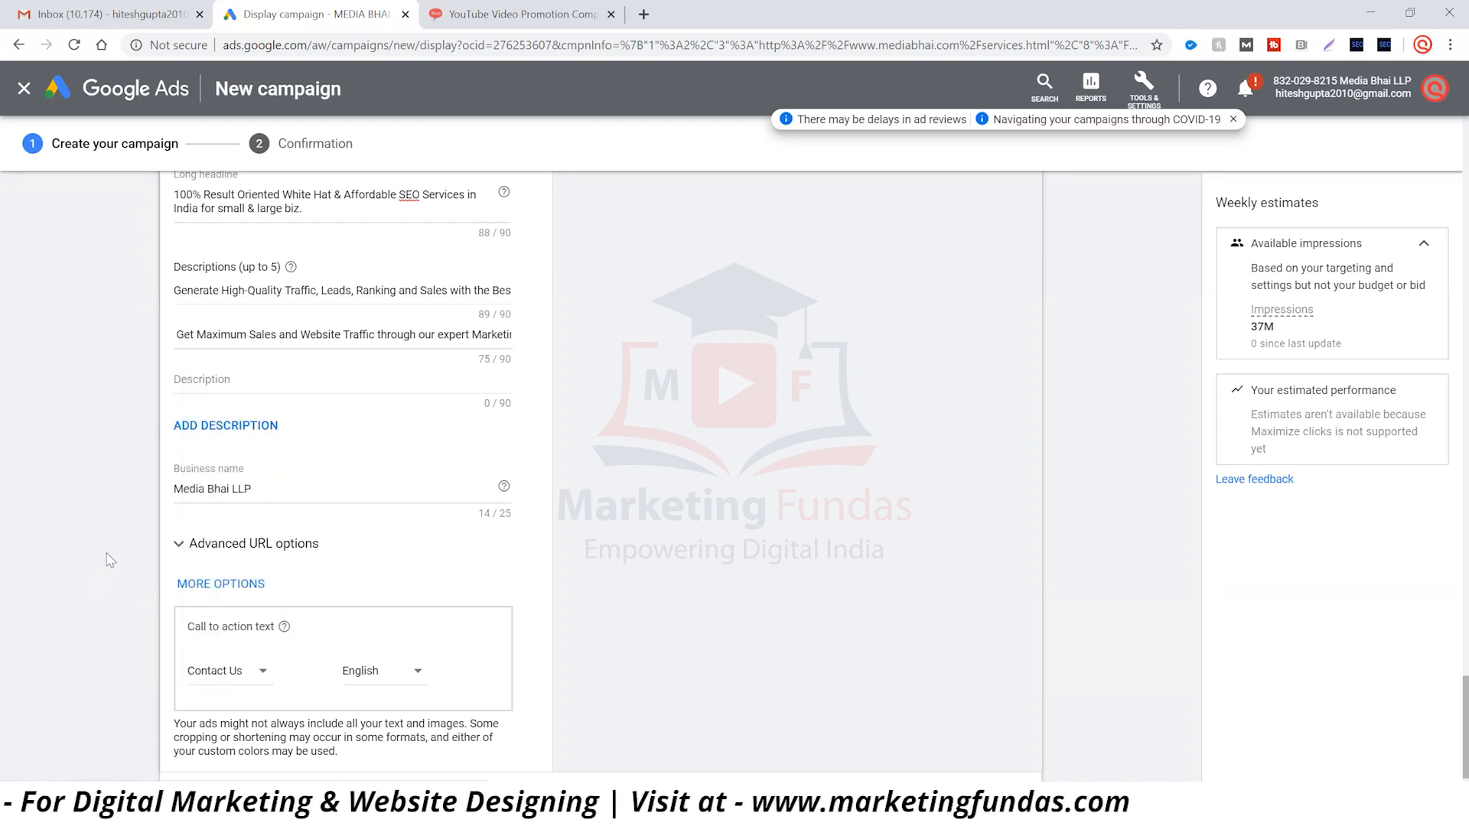
{"action": "scroll", "coordinate": [109, 560], "scroll_direction": "down", "scroll_amount": 2}
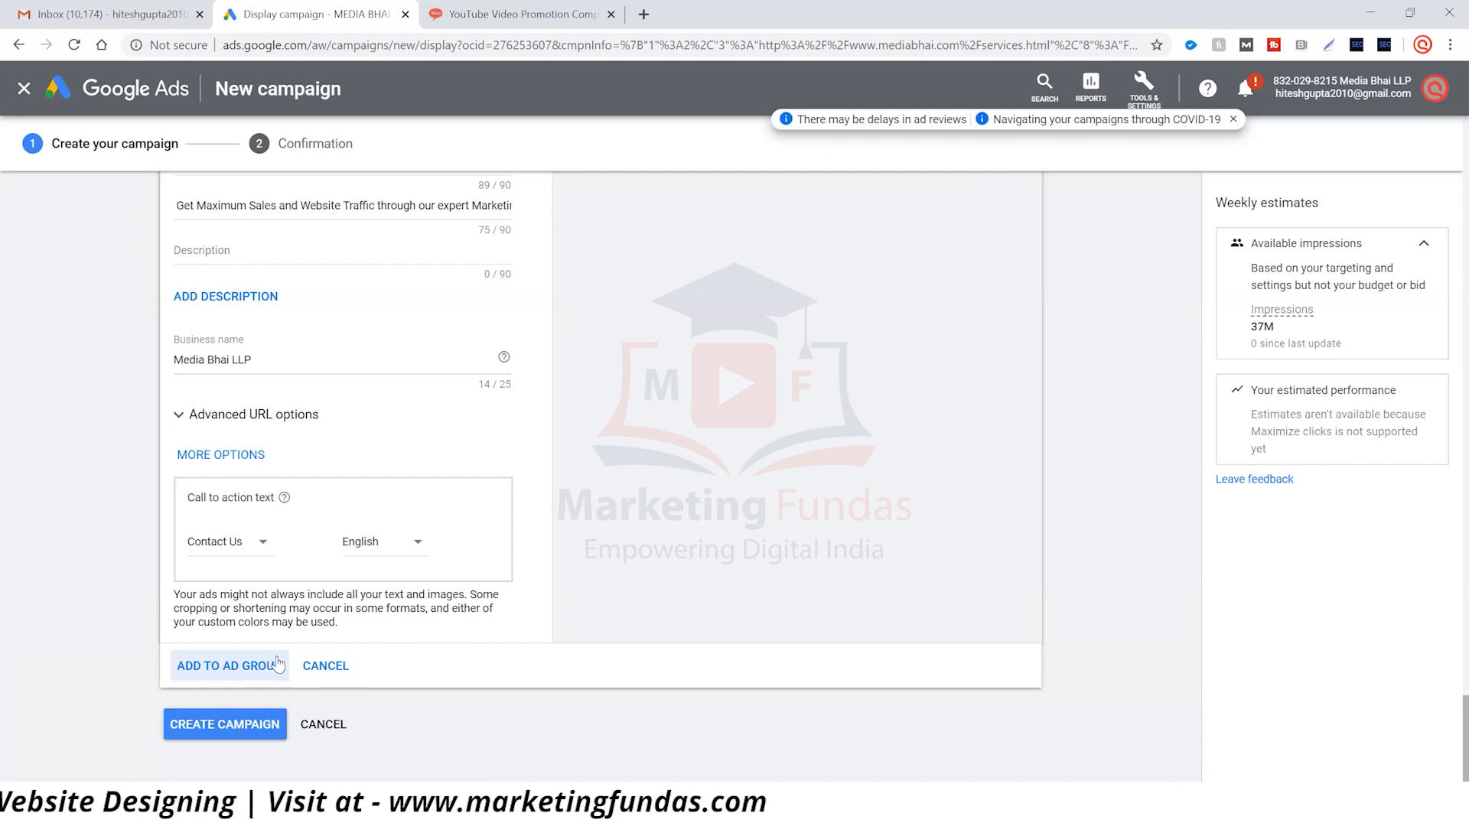
{"action": "left_click", "coordinate": [252, 666]}
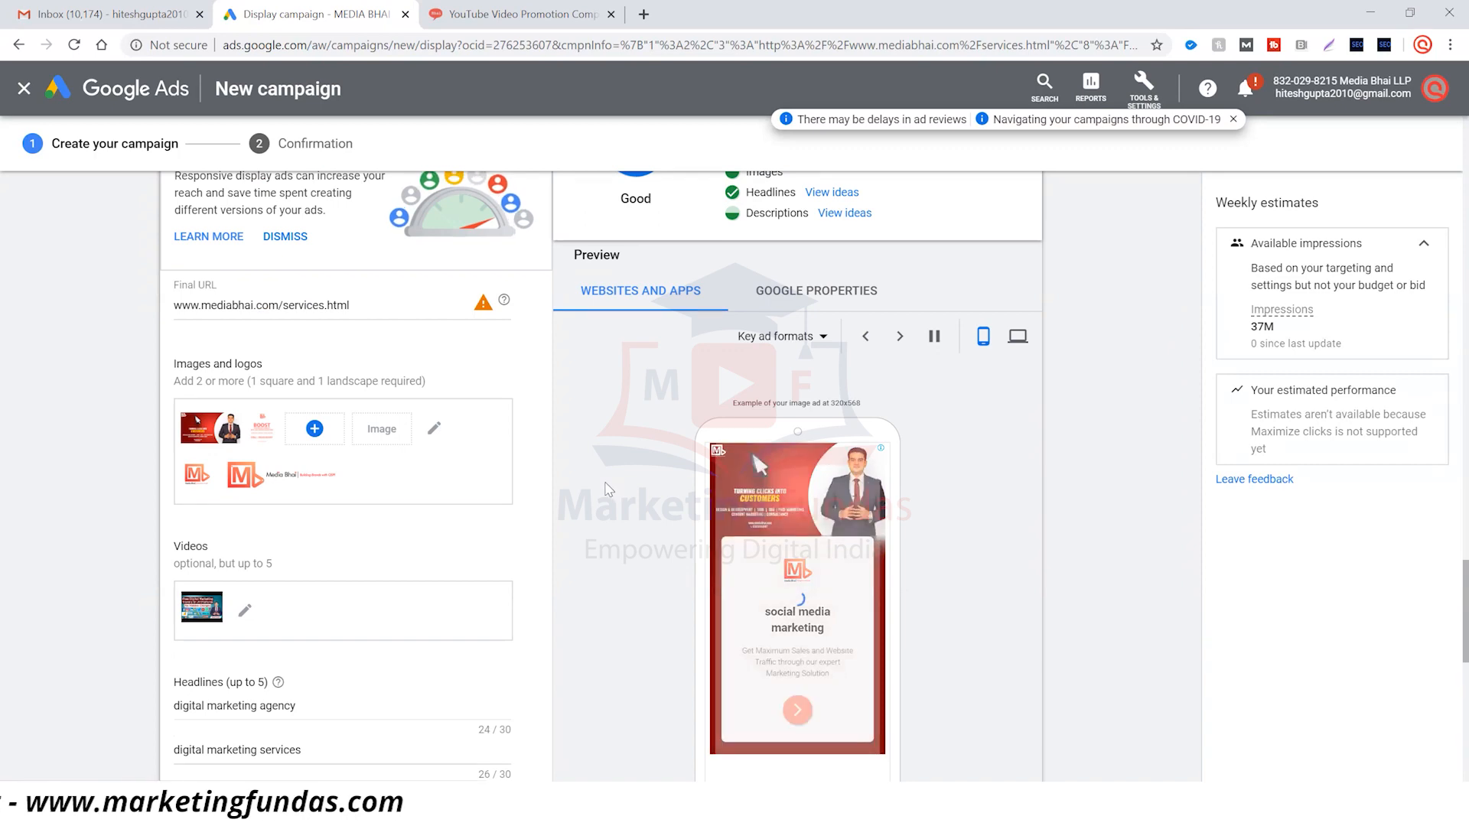
Step: Review the ad strength rating and step through the mobile previews of the ad on websites and apps
{"action": "scroll", "coordinate": [614, 492], "scroll_direction": "up", "scroll_amount": 3}
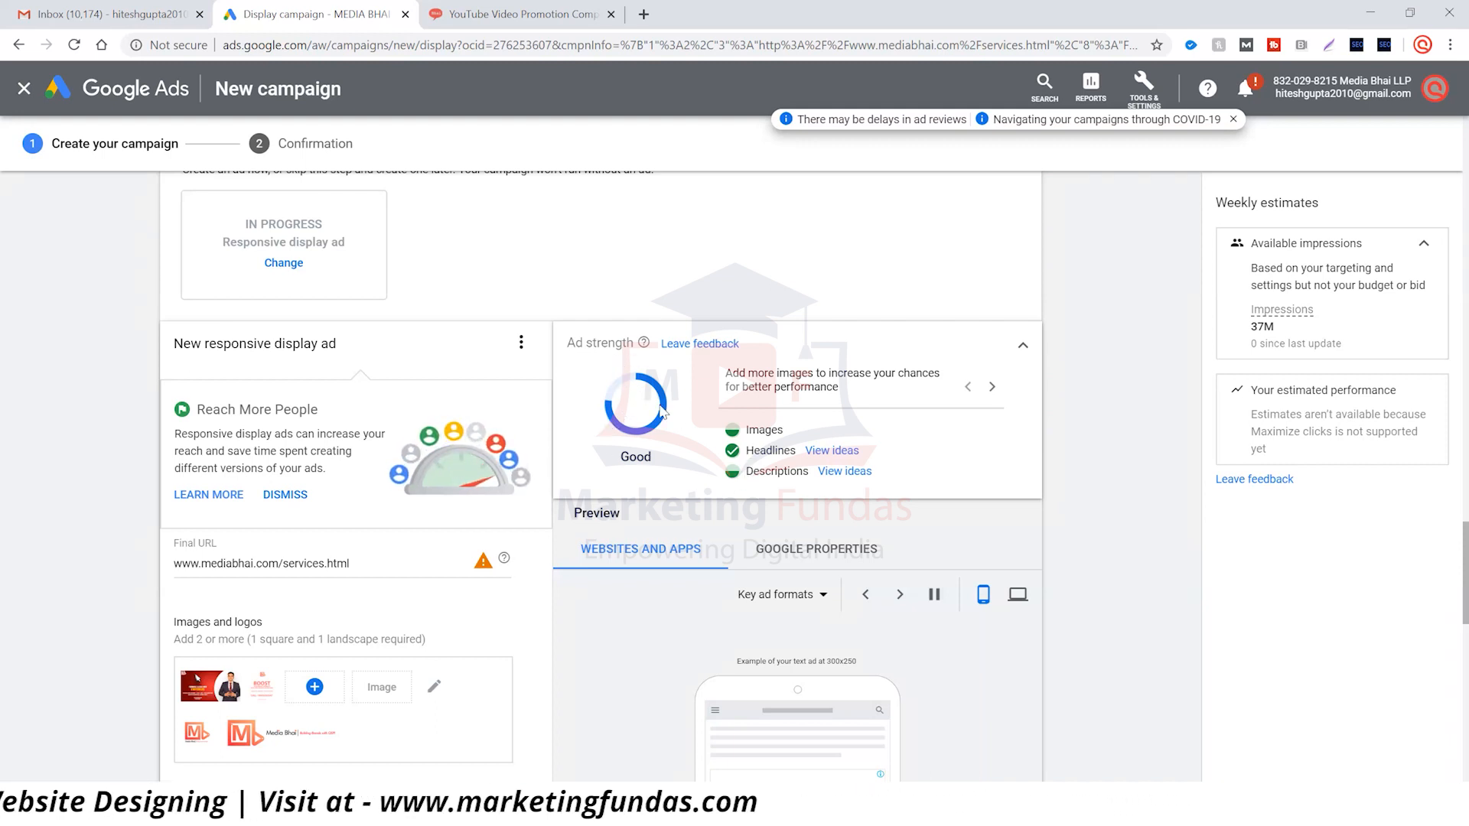
{"action": "scroll", "coordinate": [665, 421], "scroll_direction": "down", "scroll_amount": 3}
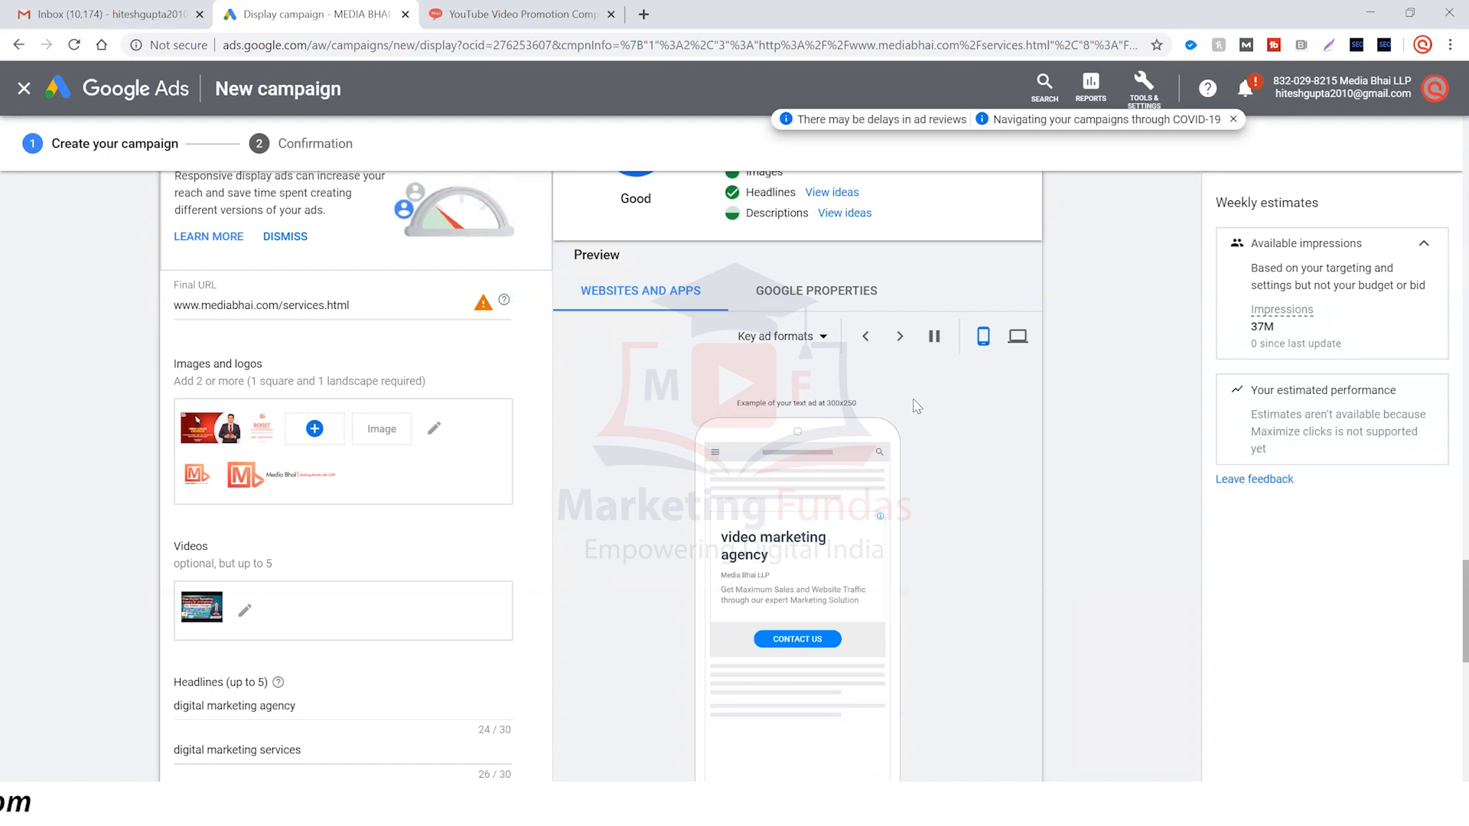
{"action": "left_click", "coordinate": [901, 345]}
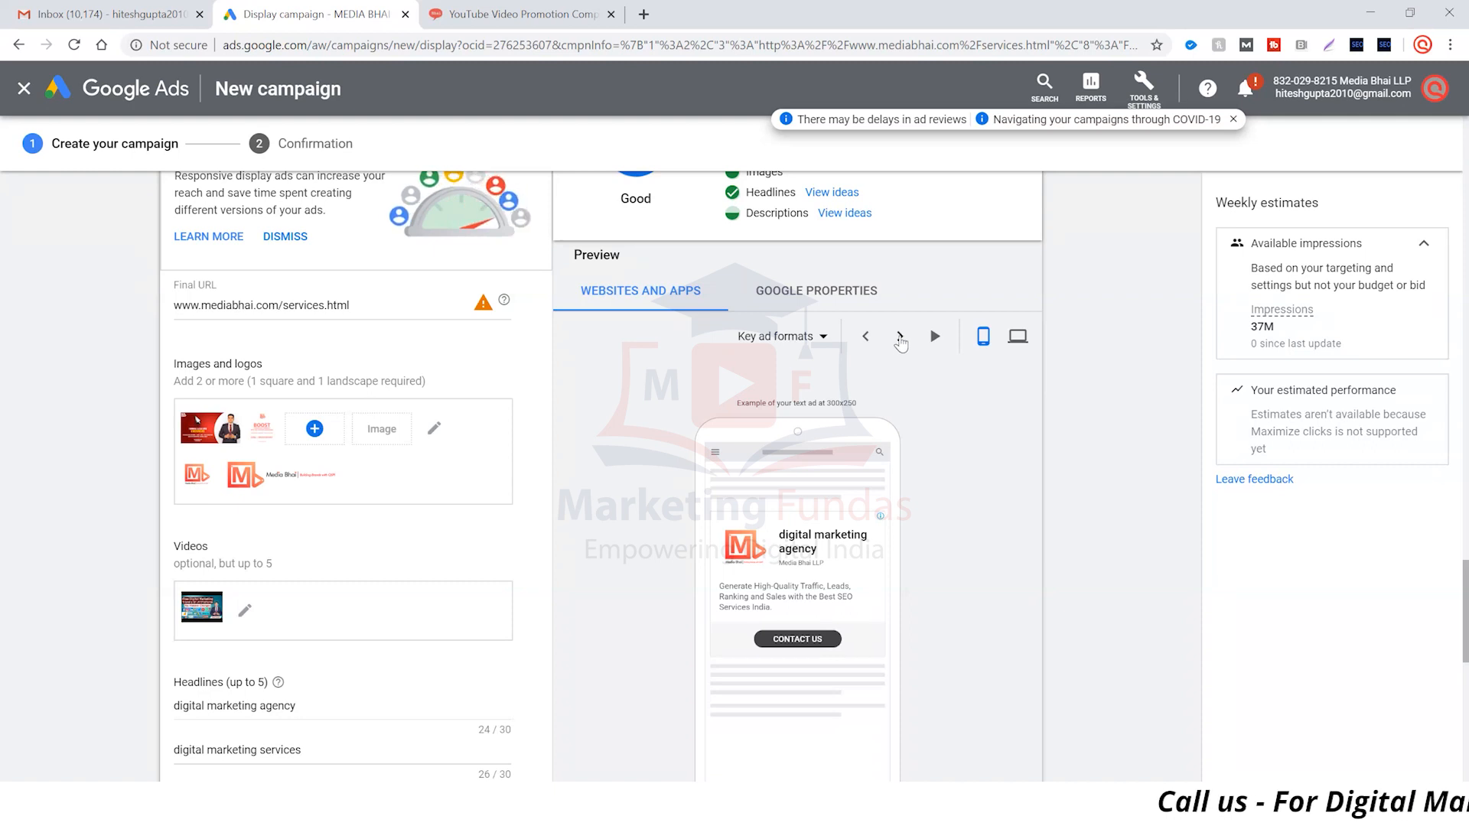
{"action": "left_click", "coordinate": [901, 344]}
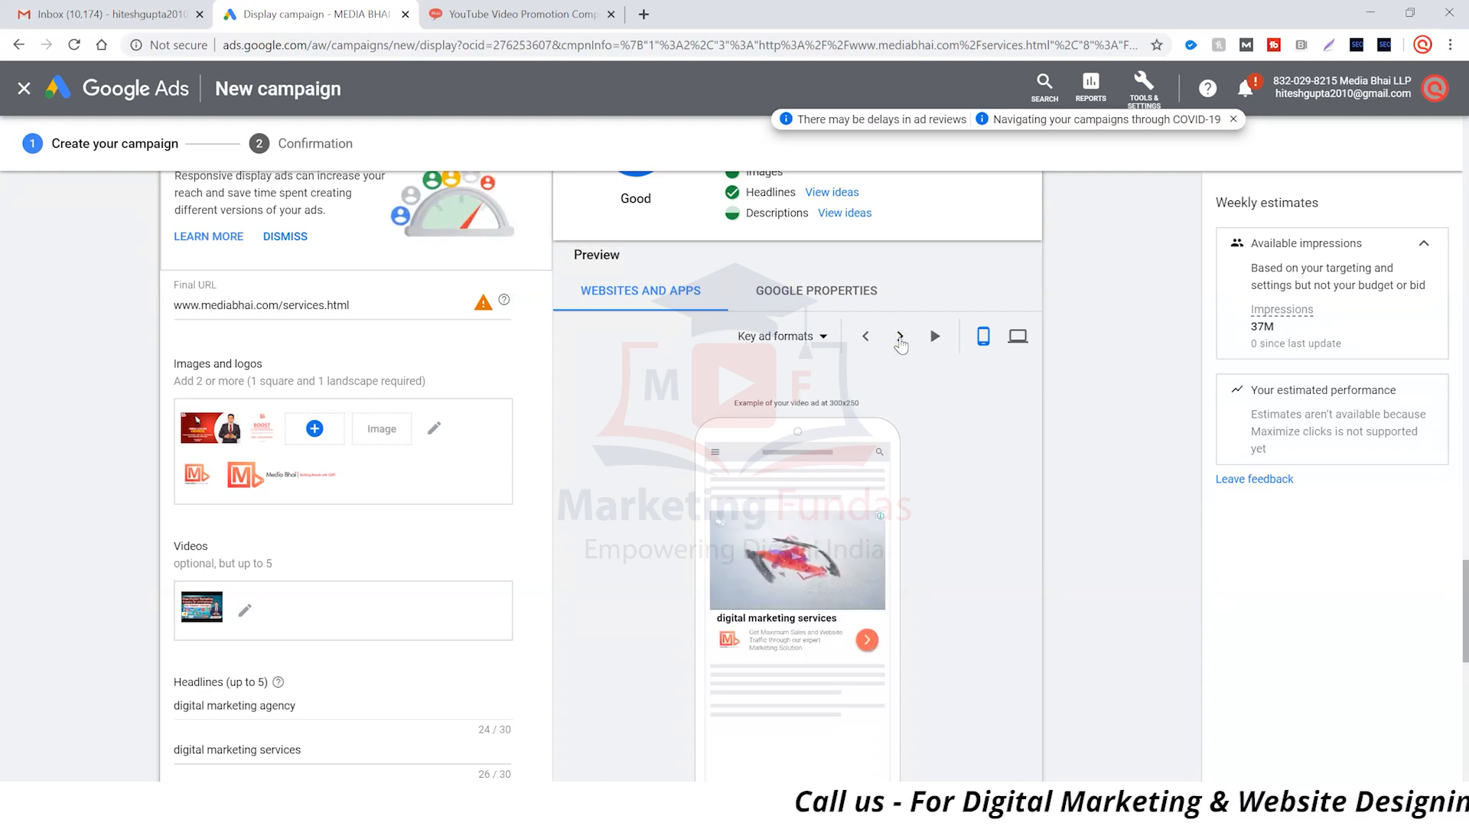
{"action": "left_click", "coordinate": [901, 344]}
Step: Preview the ad on Google properties, viewing the YouTube format and the Gmail format
{"action": "left_click", "coordinate": [799, 292]}
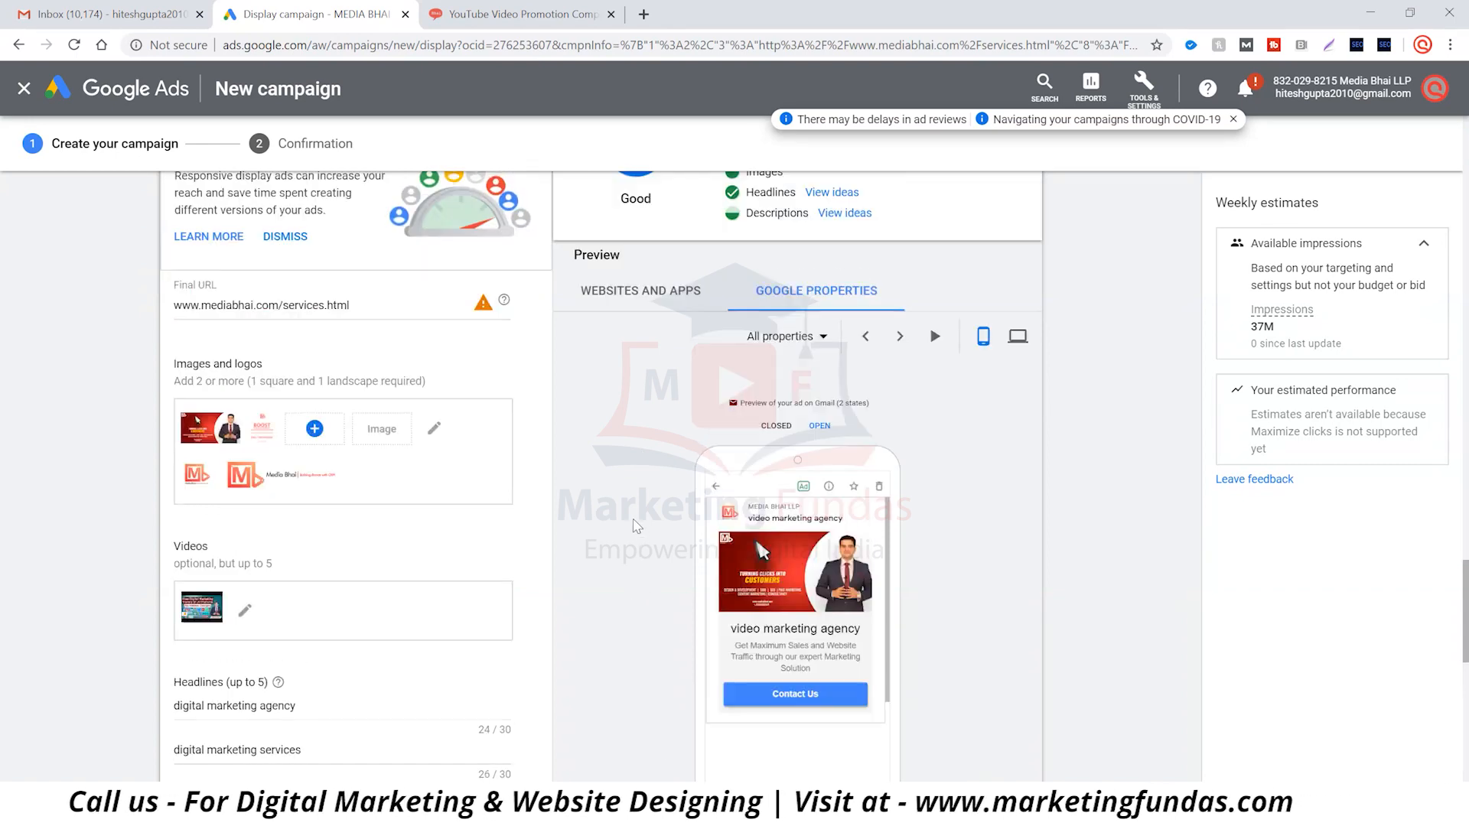
{"action": "left_click", "coordinate": [815, 339]}
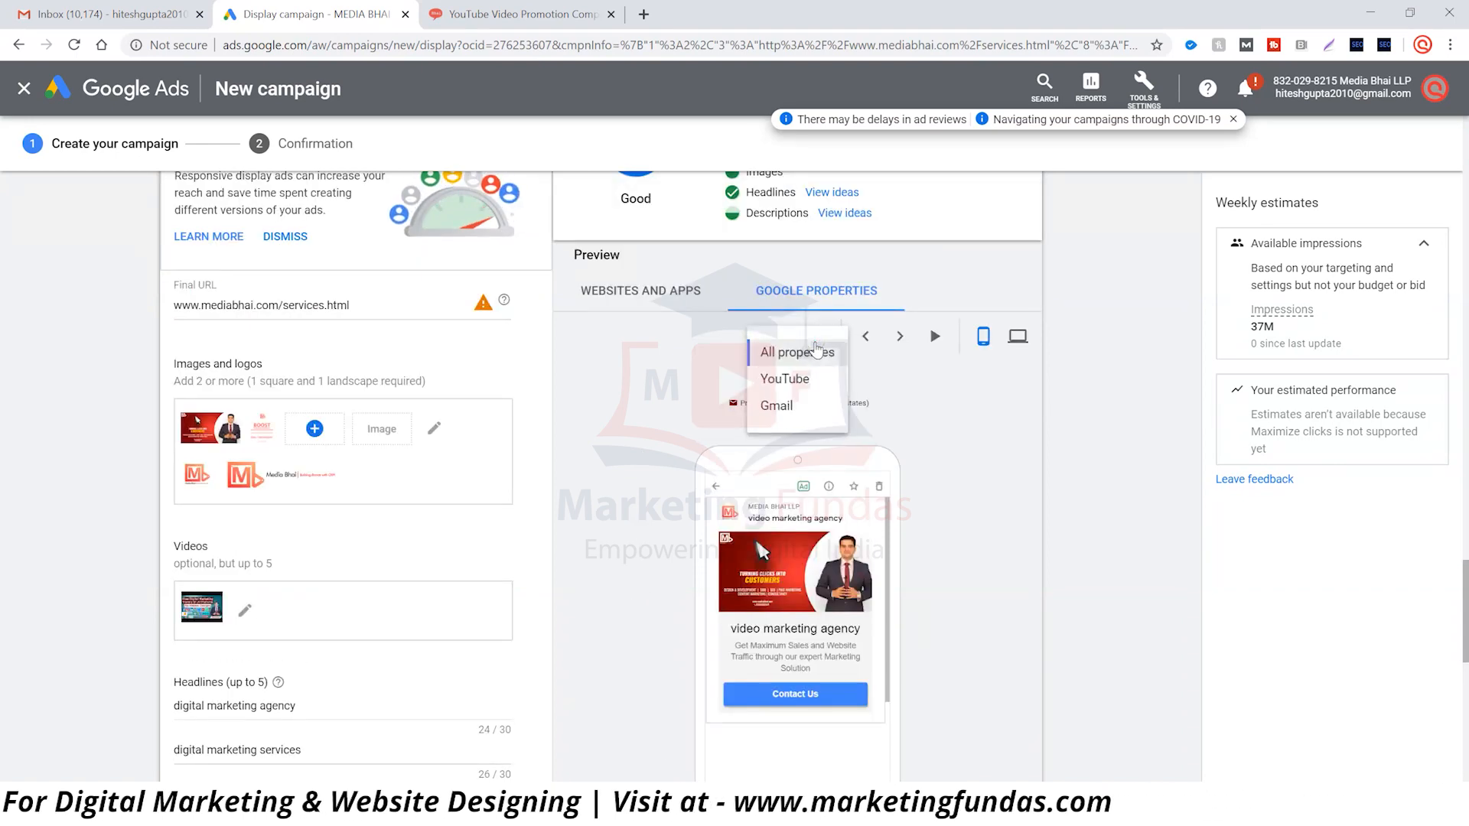
{"action": "left_click", "coordinate": [787, 378]}
{"action": "scroll", "coordinate": [641, 443], "scroll_direction": "down", "scroll_amount": 2}
{"action": "scroll", "coordinate": [648, 452], "scroll_direction": "up", "scroll_amount": 2}
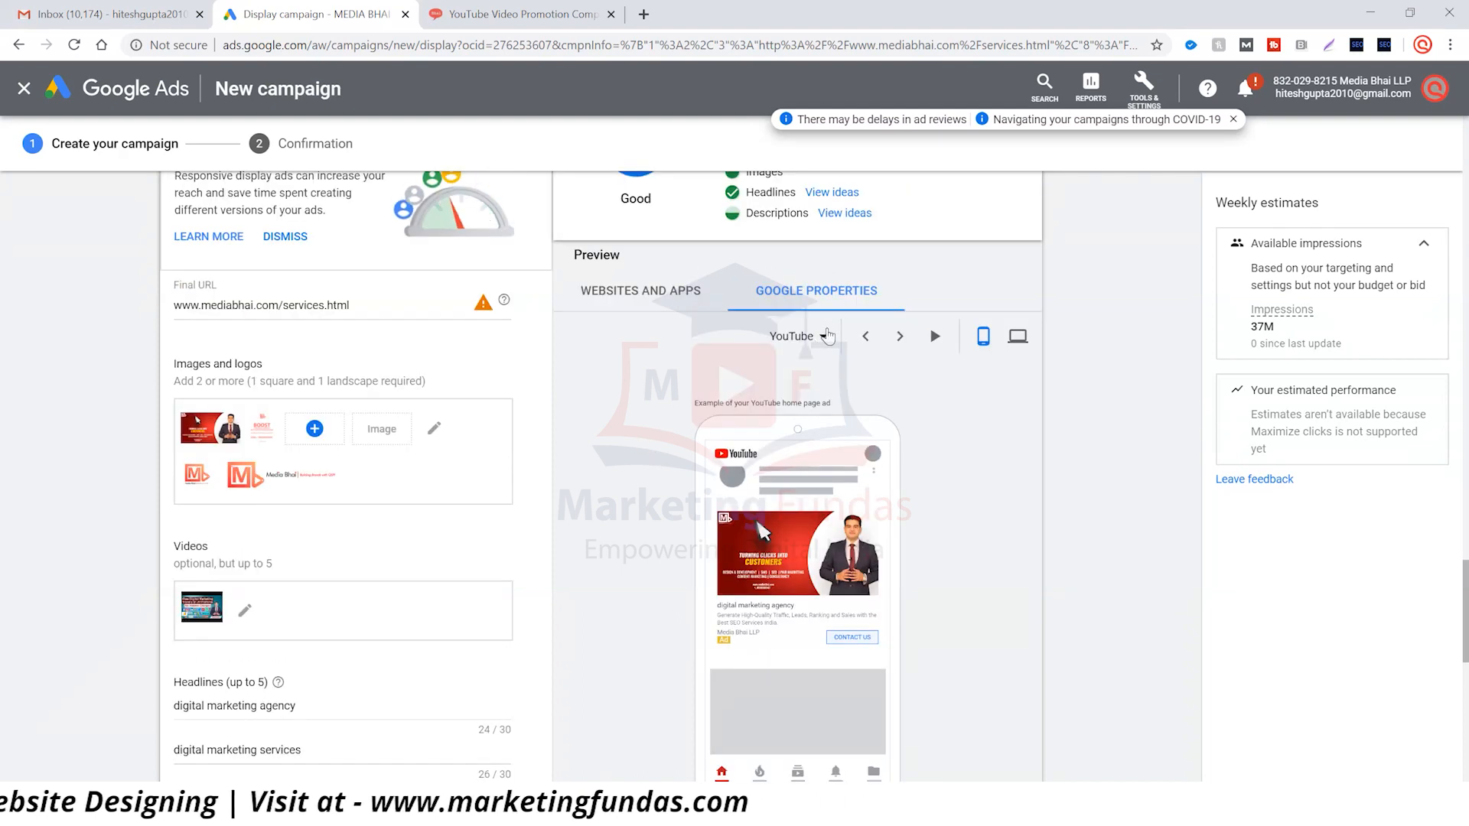
{"action": "left_click", "coordinate": [828, 335]}
{"action": "left_click", "coordinate": [796, 402]}
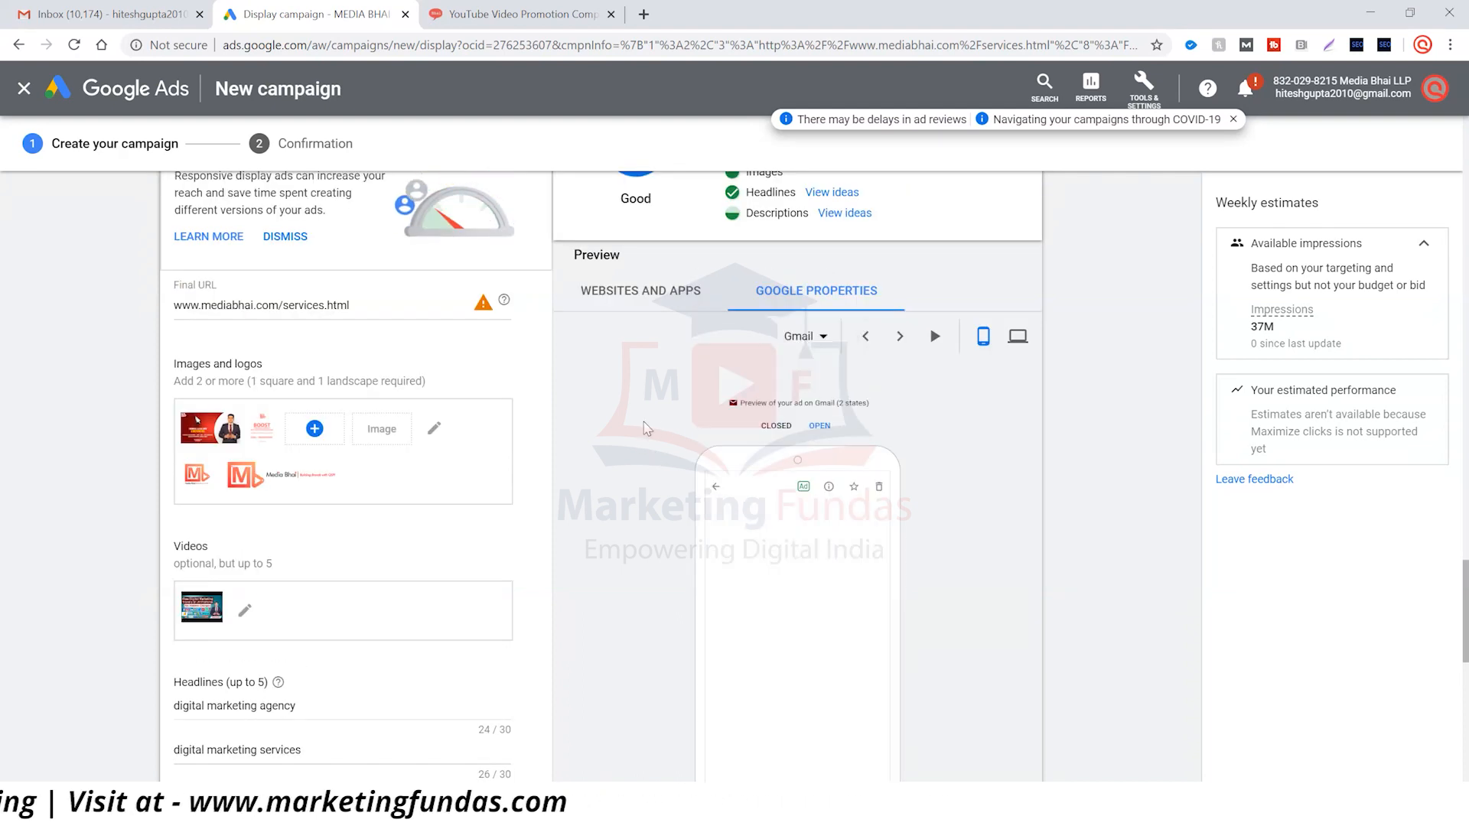
{"action": "scroll", "coordinate": [646, 426], "scroll_direction": "down", "scroll_amount": 2}
{"action": "scroll", "coordinate": [619, 447], "scroll_direction": "up", "scroll_amount": 2}
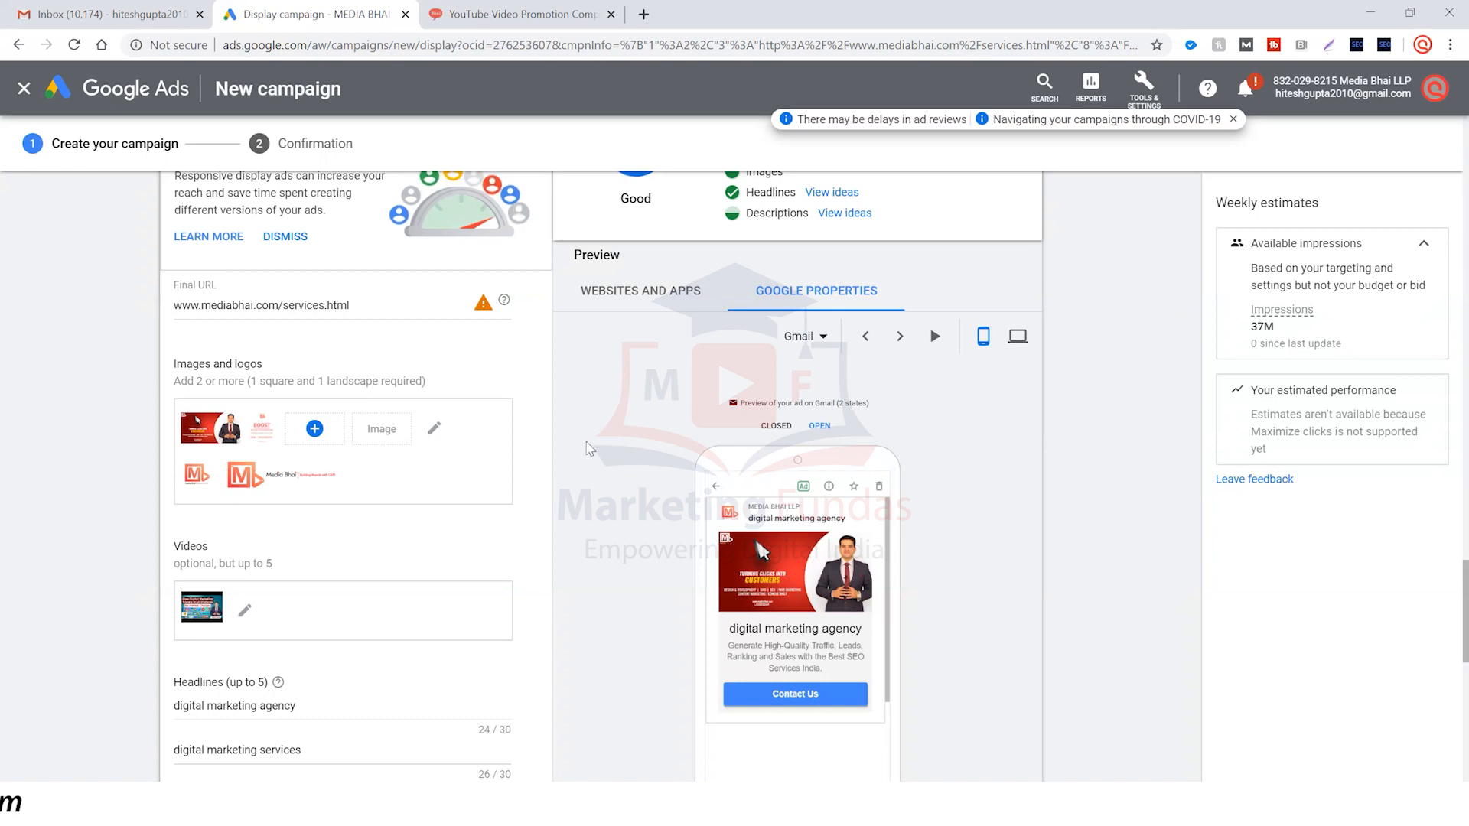
Step: Add the responsive display ad to the ad group and submit the campaign for creation
{"action": "scroll", "coordinate": [639, 469], "scroll_direction": "down", "scroll_amount": 10}
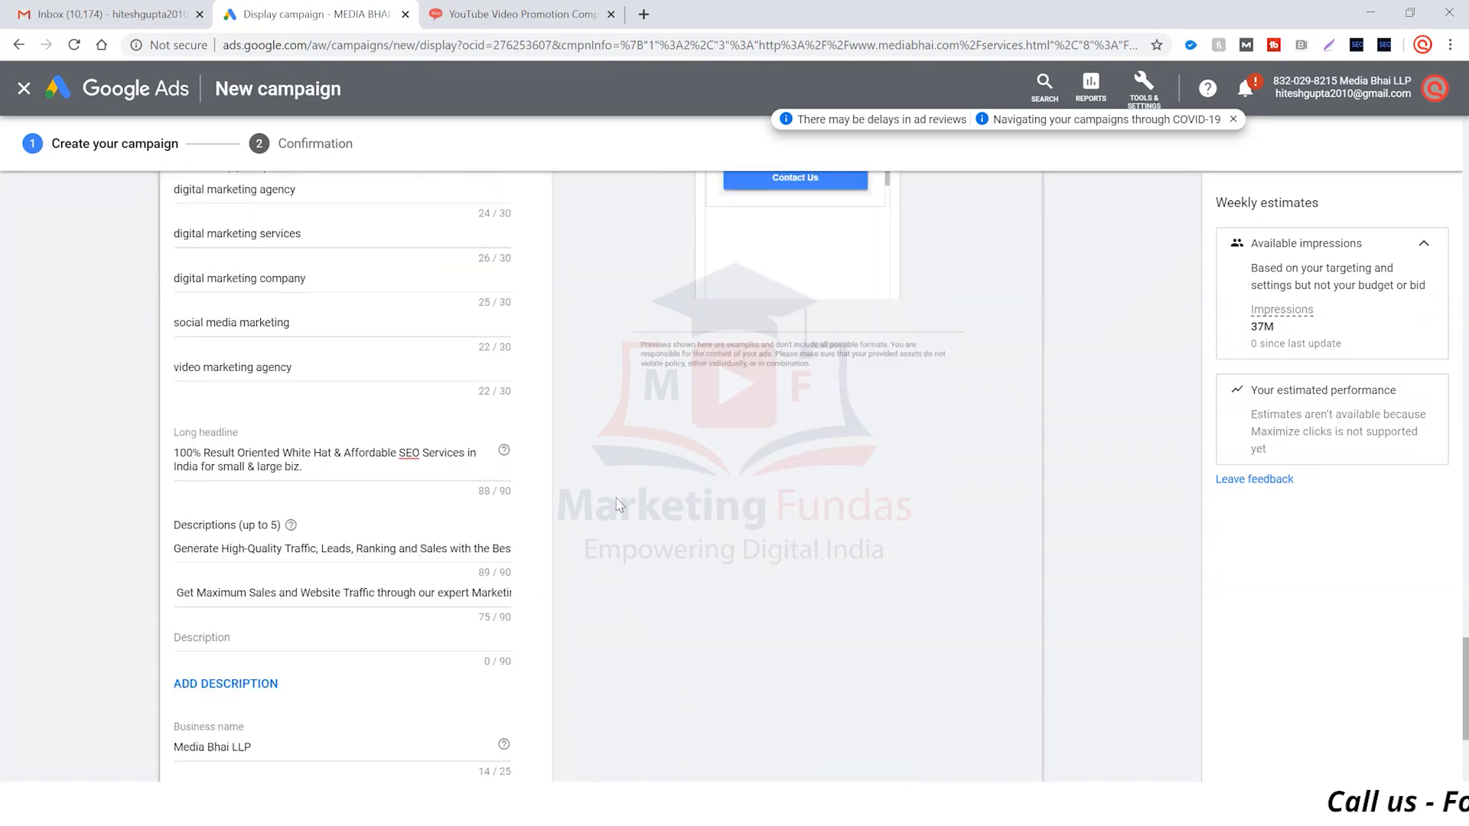
{"action": "scroll", "coordinate": [622, 504], "scroll_direction": "down", "scroll_amount": 2}
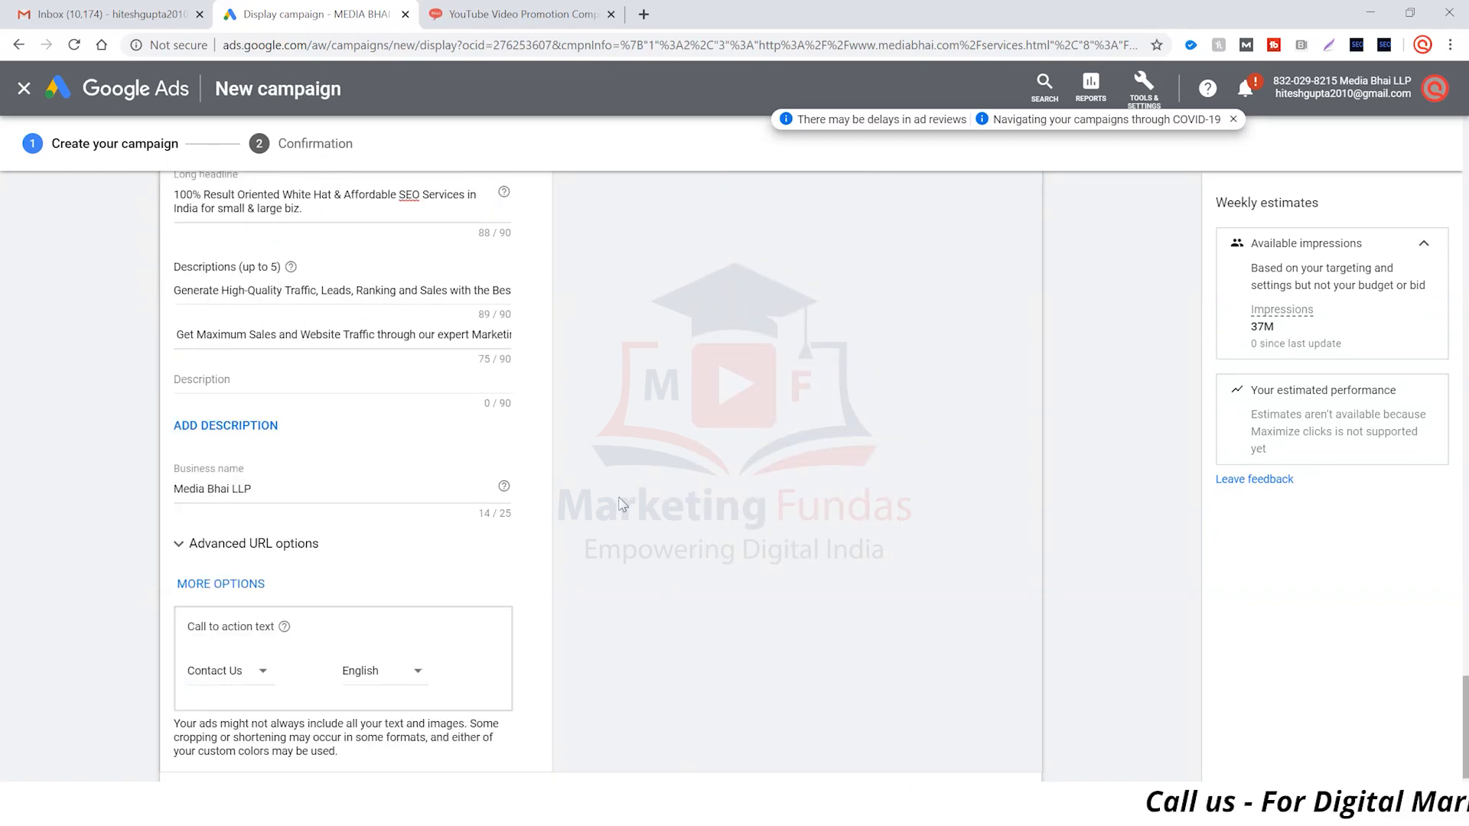
{"action": "scroll", "coordinate": [622, 504], "scroll_direction": "down", "scroll_amount": 2}
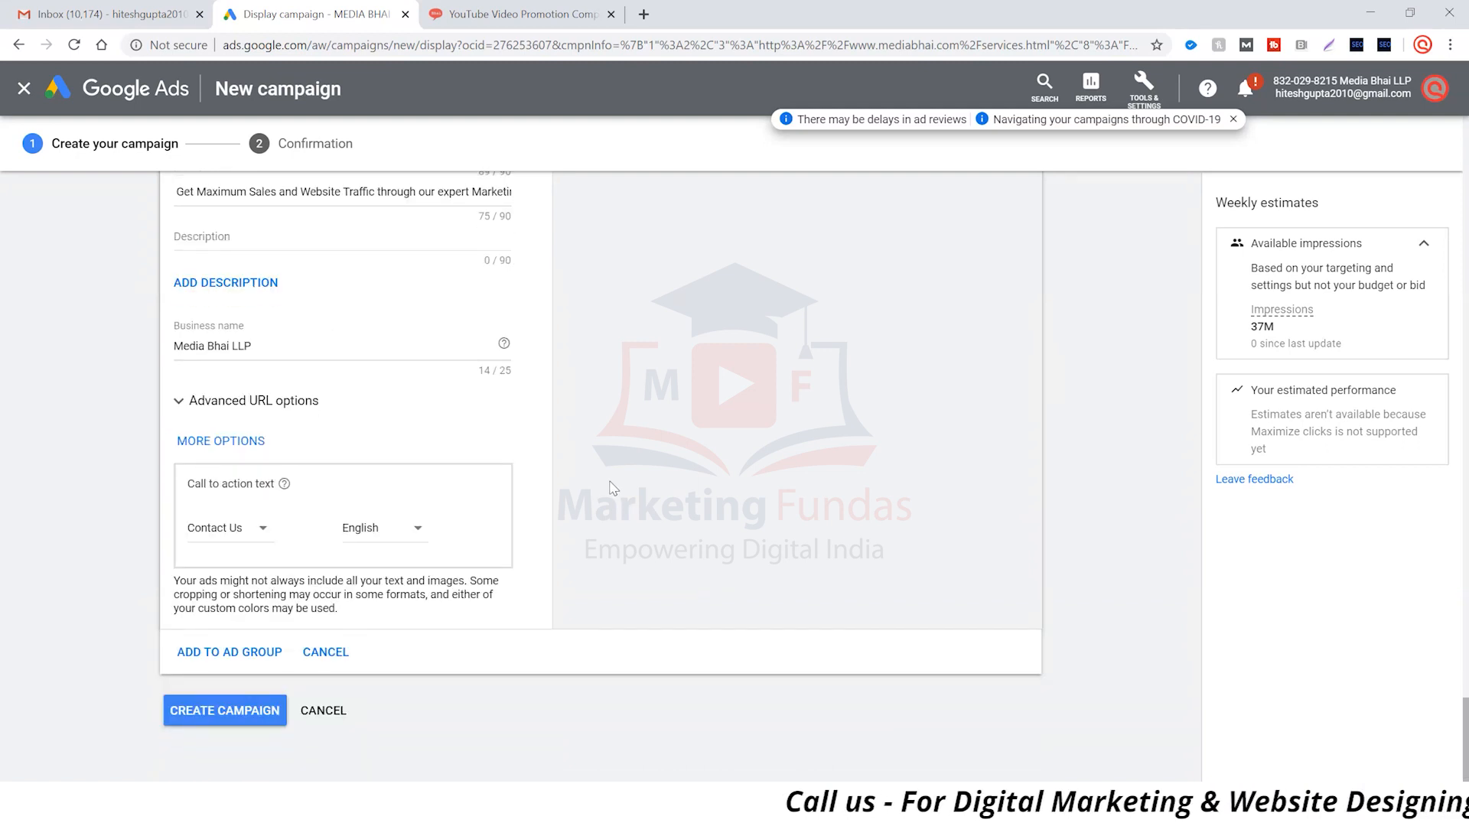
{"action": "left_click", "coordinate": [251, 653]}
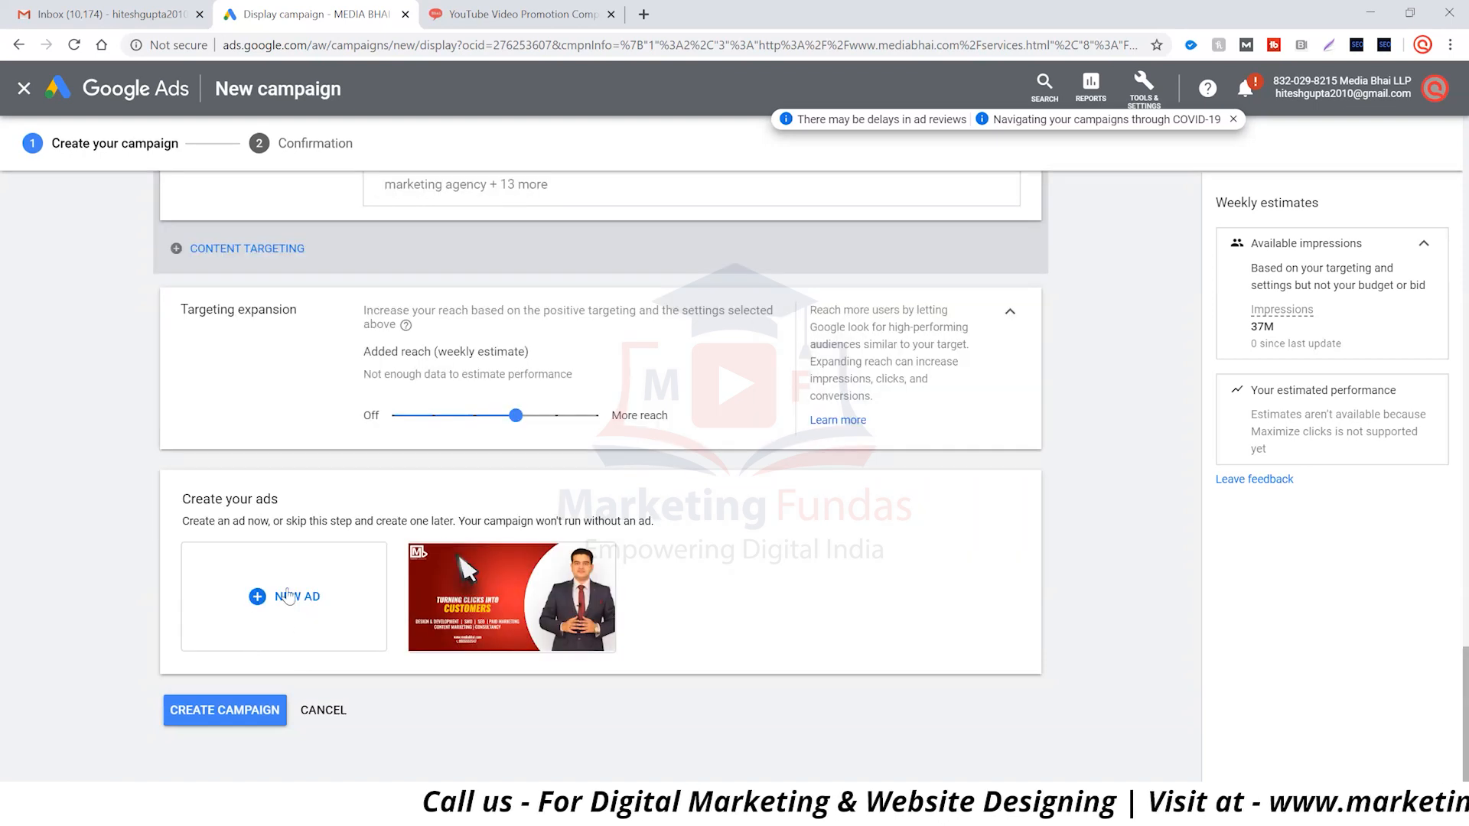
{"action": "mouse_move", "coordinate": [515, 601]}
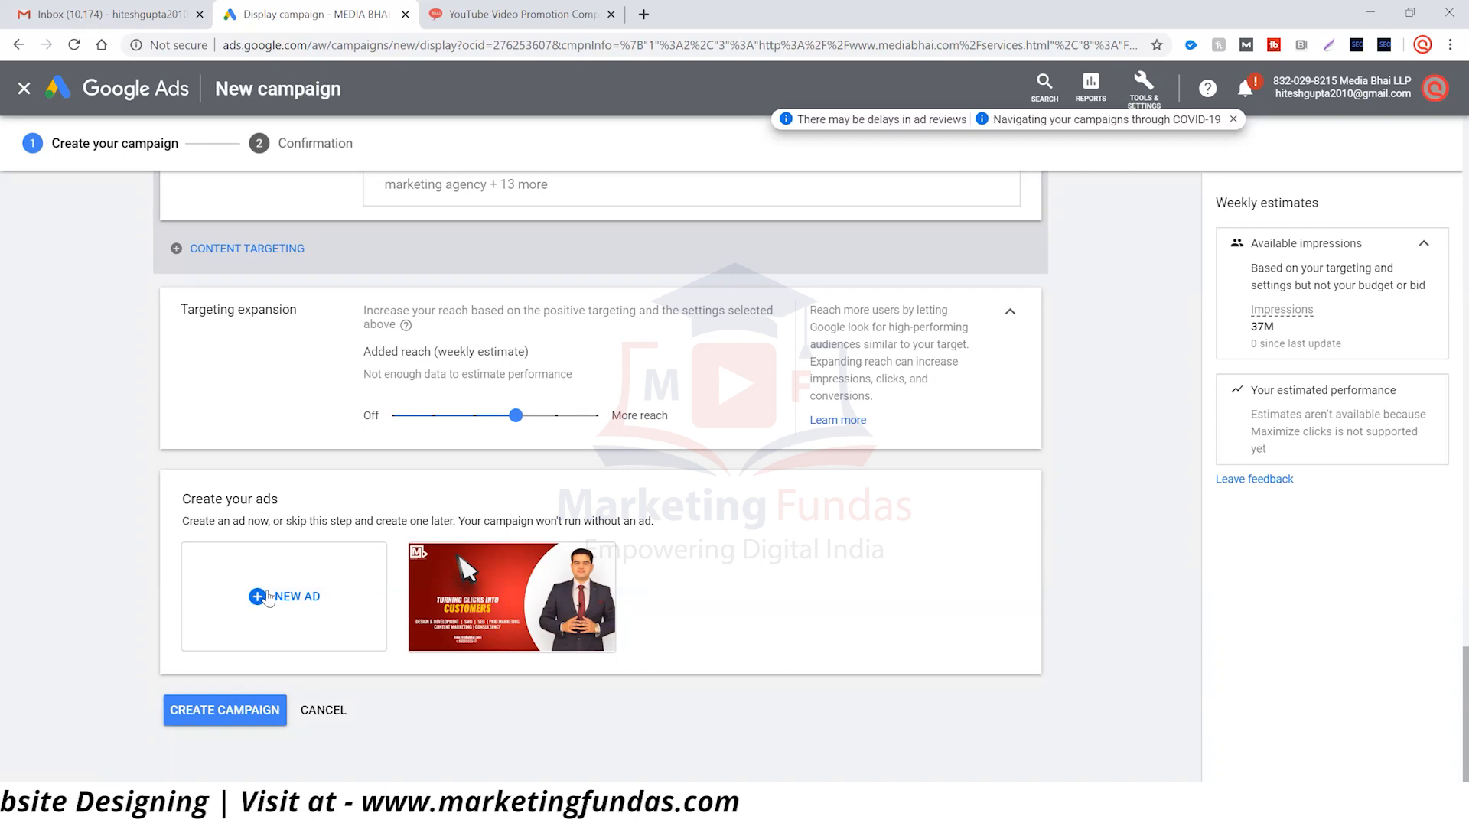
{"action": "left_click", "coordinate": [226, 713]}
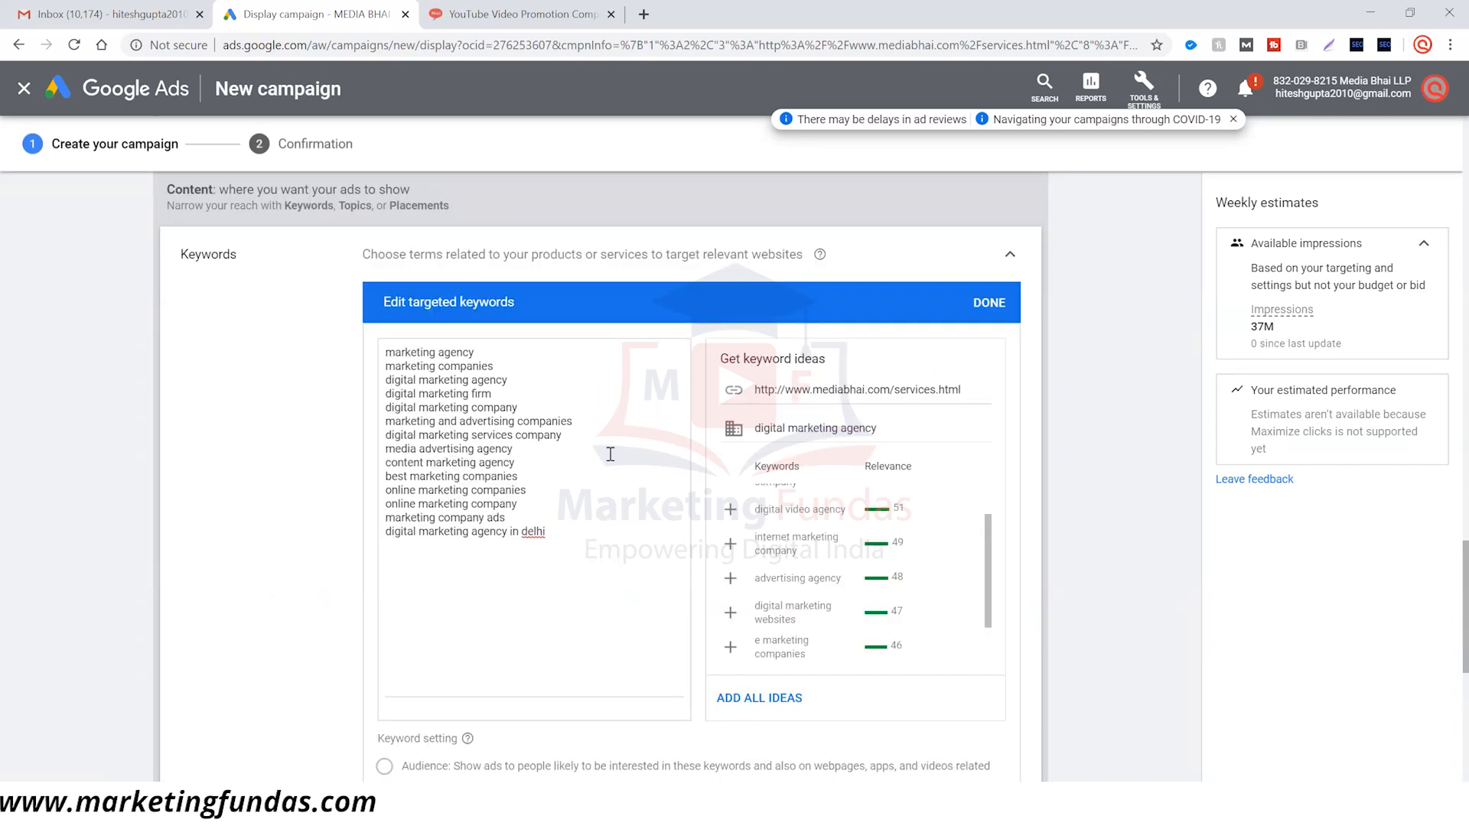
Step: Set the keyword setting to Content, showing ads only on webpages, apps and videos related to the keywords, and resubmit the campaign
{"action": "scroll", "coordinate": [609, 455], "scroll_direction": "down", "scroll_amount": 3}
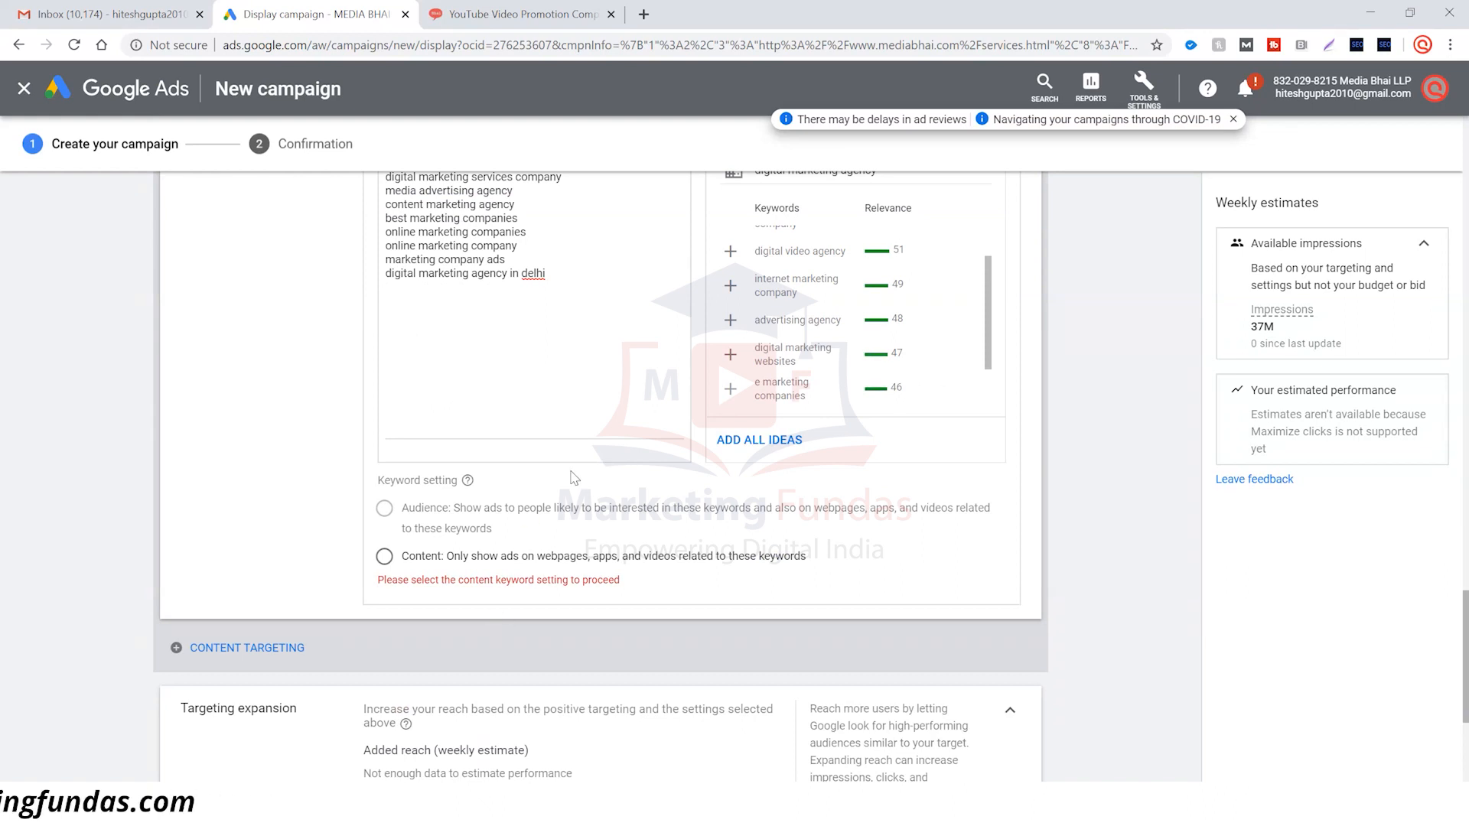
{"action": "scroll", "coordinate": [574, 478], "scroll_direction": "up", "scroll_amount": 2}
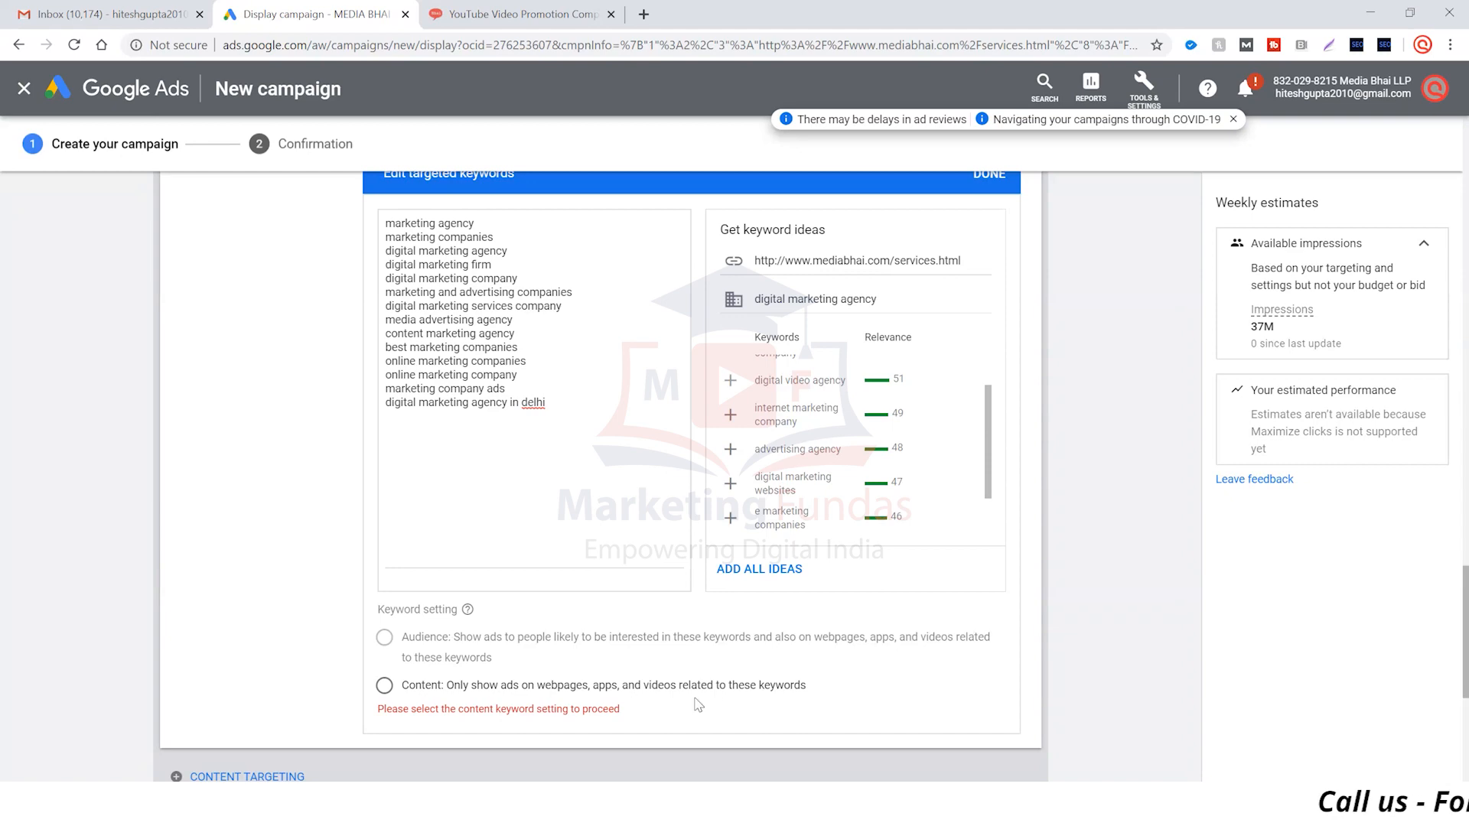
{"action": "left_click", "coordinate": [386, 691]}
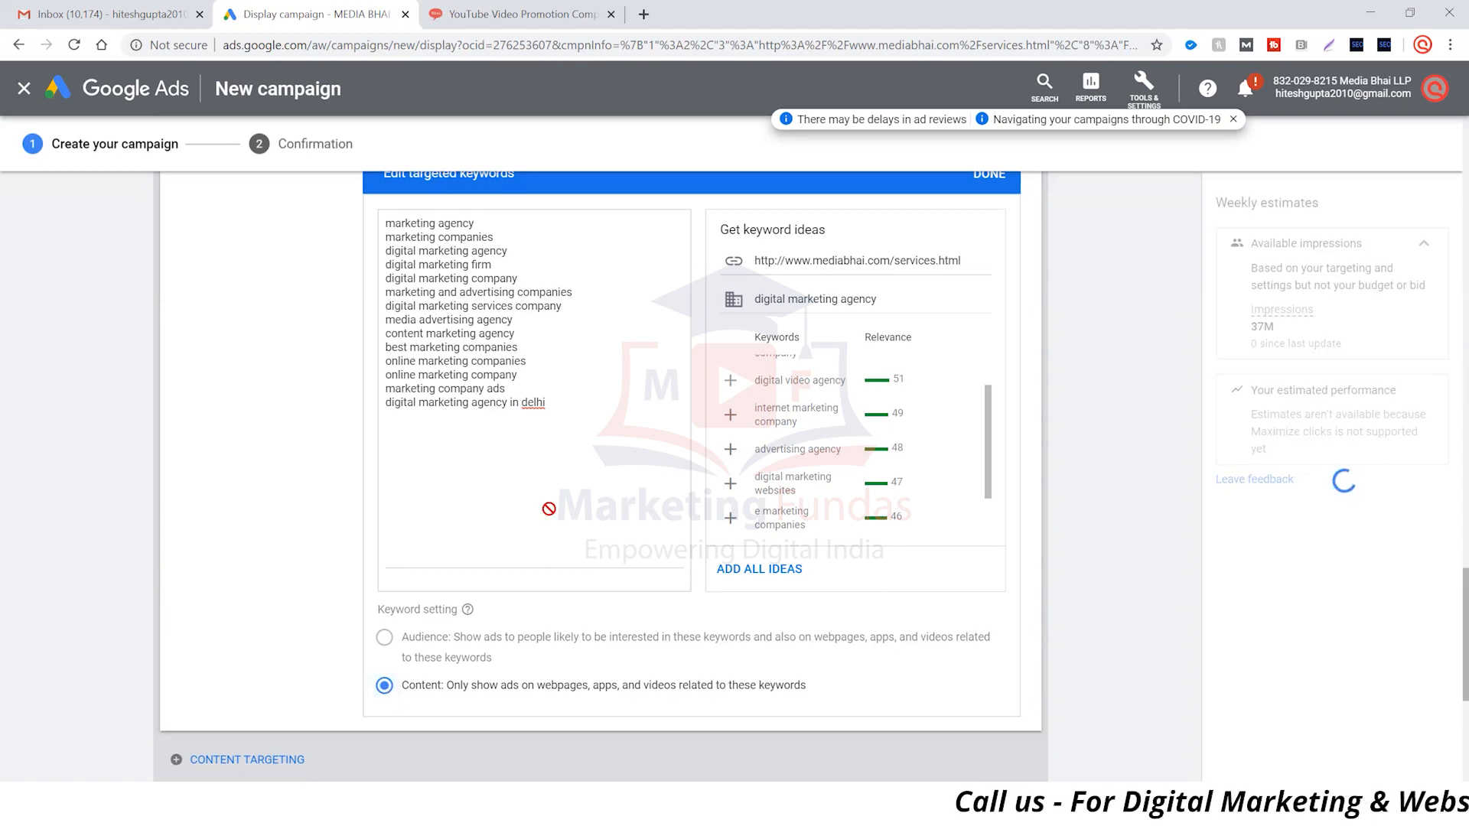
{"action": "scroll", "coordinate": [548, 509], "scroll_direction": "down", "scroll_amount": 6}
{"action": "left_click", "coordinate": [223, 711]}
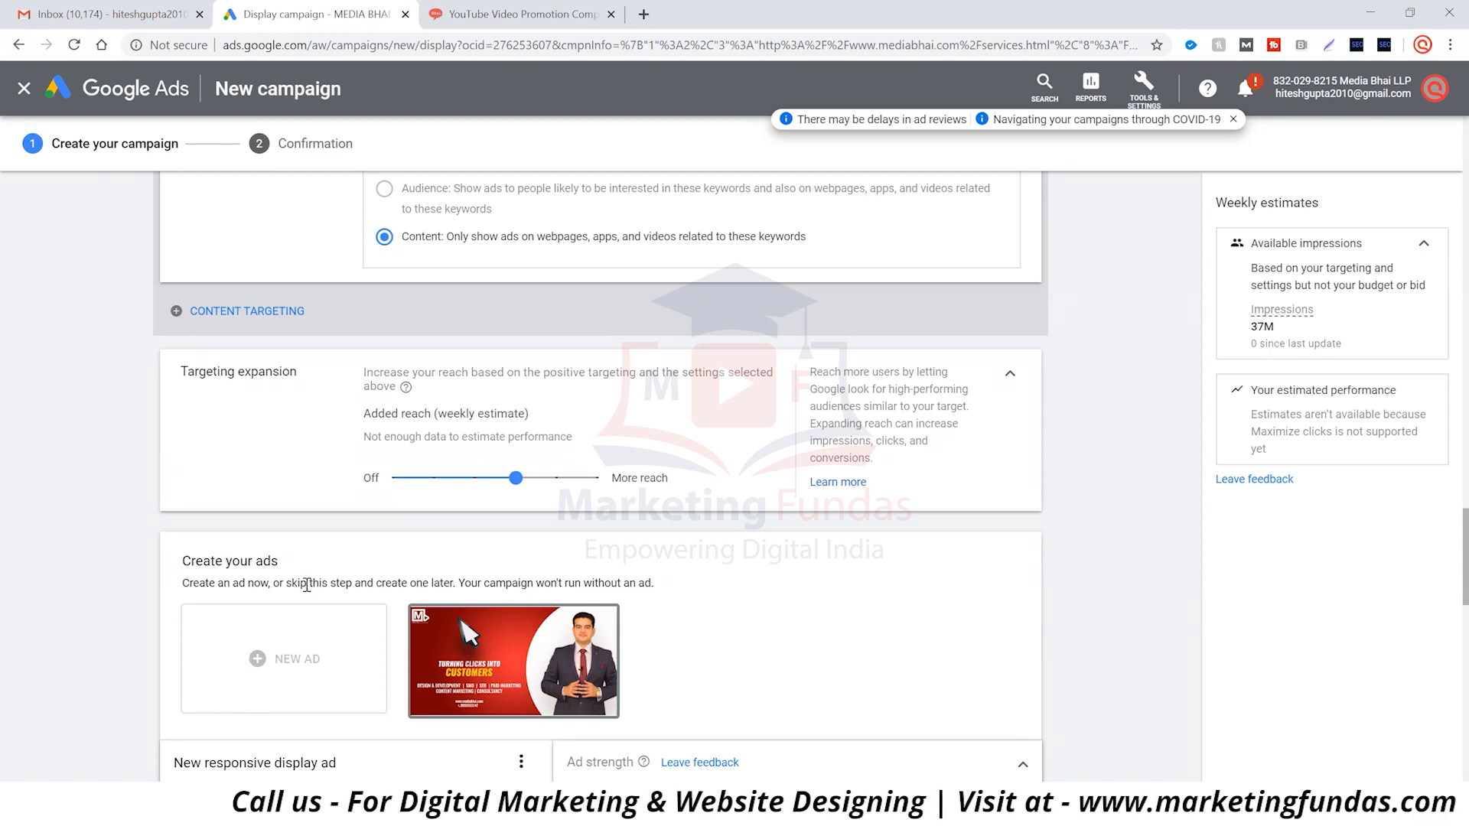
Step: Replace the ad's second description with "igh-Quality Traffic, Leads, Ranking and Sales" and apply the changes to the ad
{"action": "scroll", "coordinate": [307, 584], "scroll_direction": "down", "scroll_amount": 15}
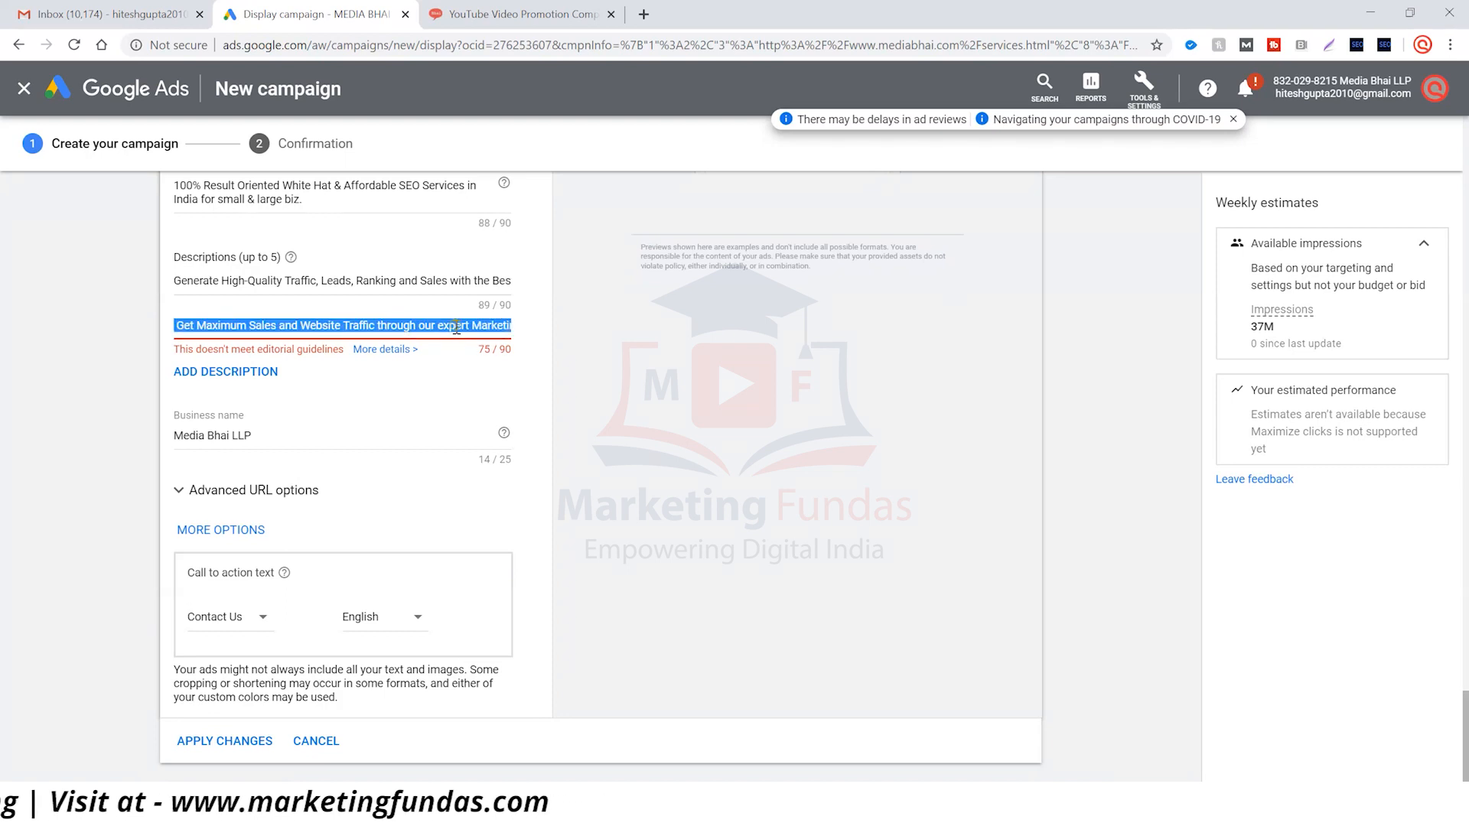
{"action": "key", "text": "BackSpace"}
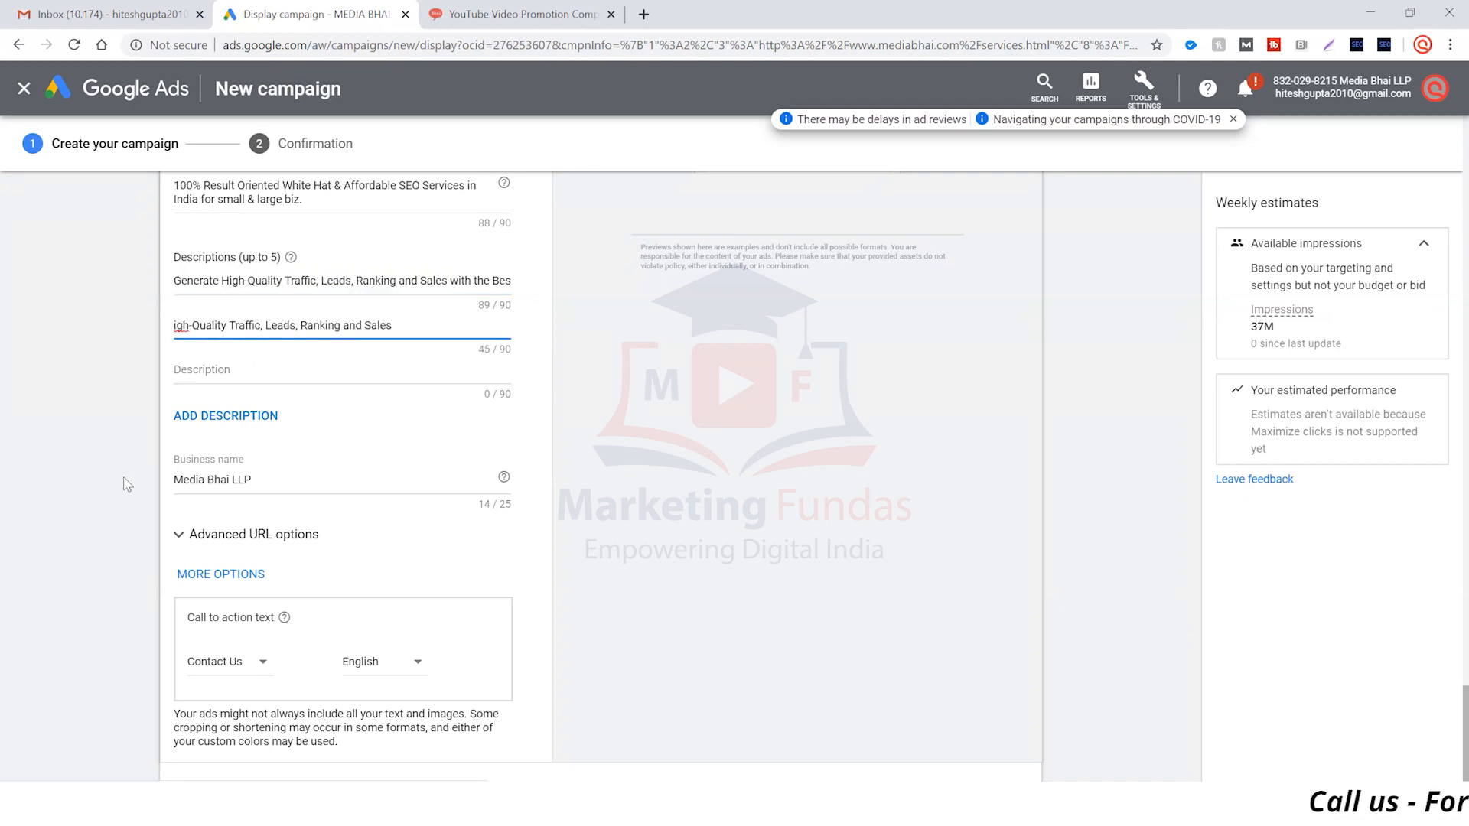
{"action": "scroll", "coordinate": [109, 468], "scroll_direction": "down", "scroll_amount": 2}
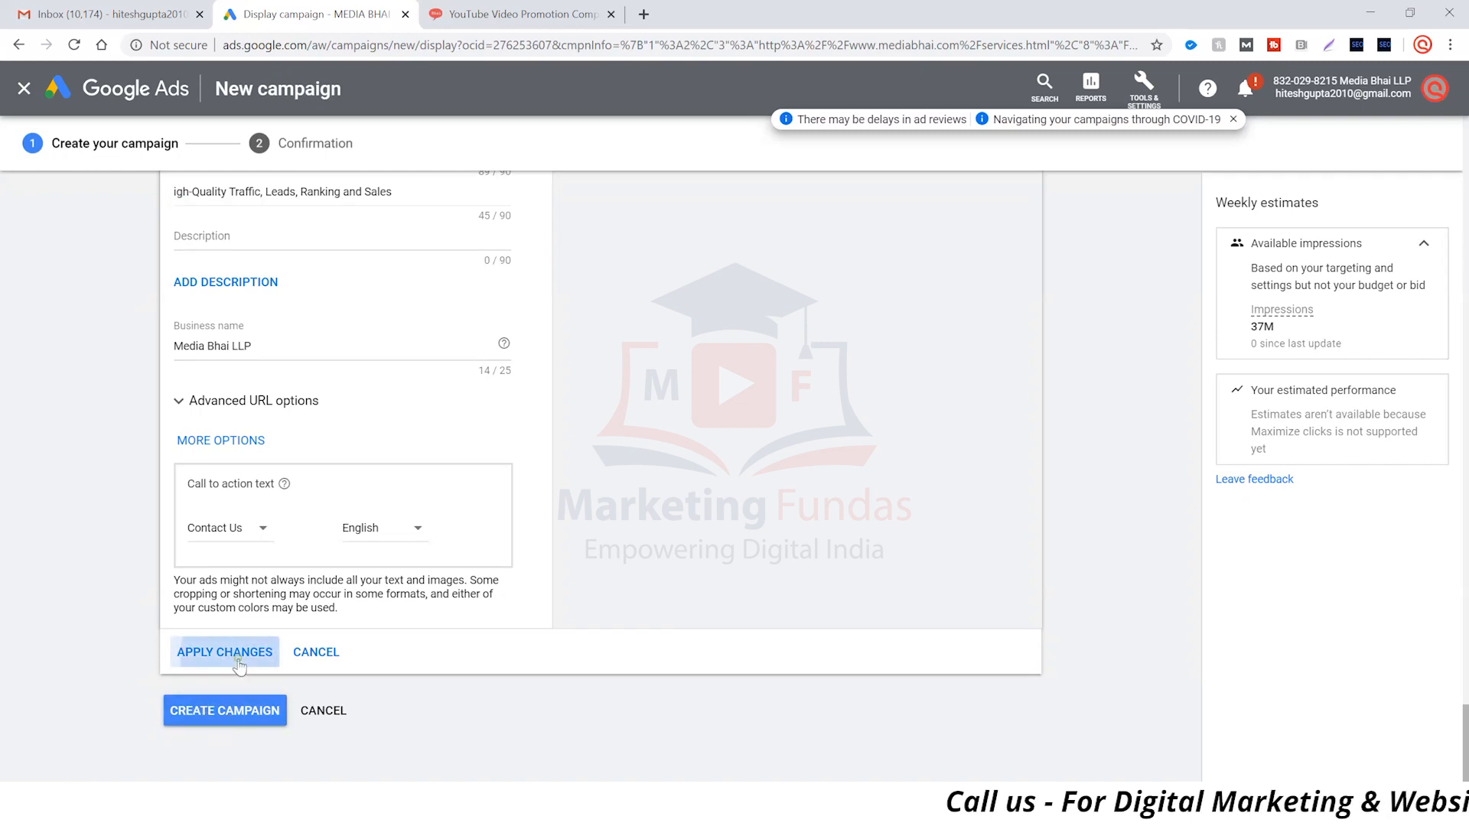
{"action": "left_click", "coordinate": [230, 652]}
Step: Create the campaign, look over the ad in the confirmation summary, and continue to the campaign's ad groups
{"action": "left_click", "coordinate": [230, 712]}
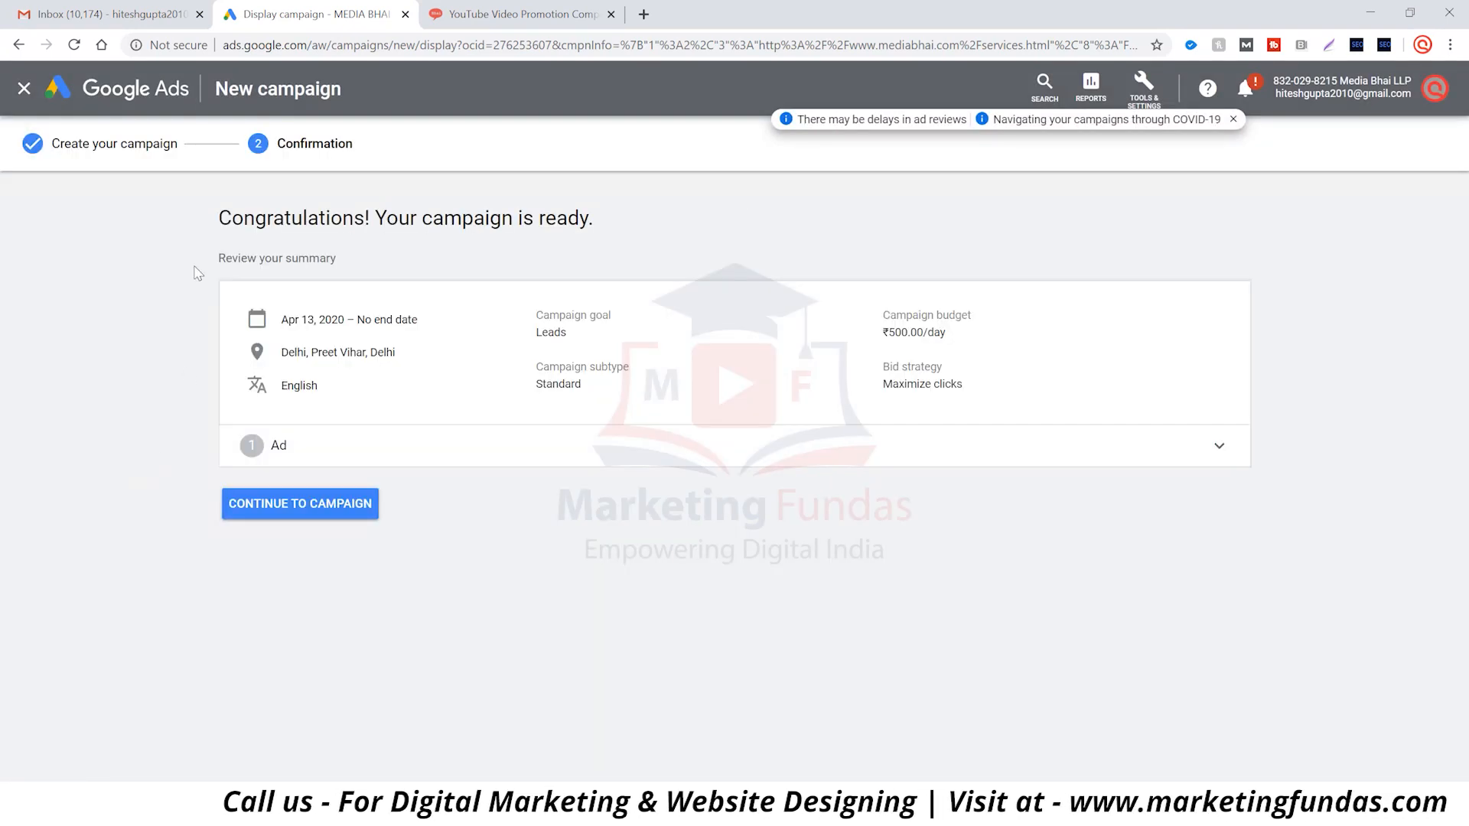
{"action": "left_click", "coordinate": [1216, 464]}
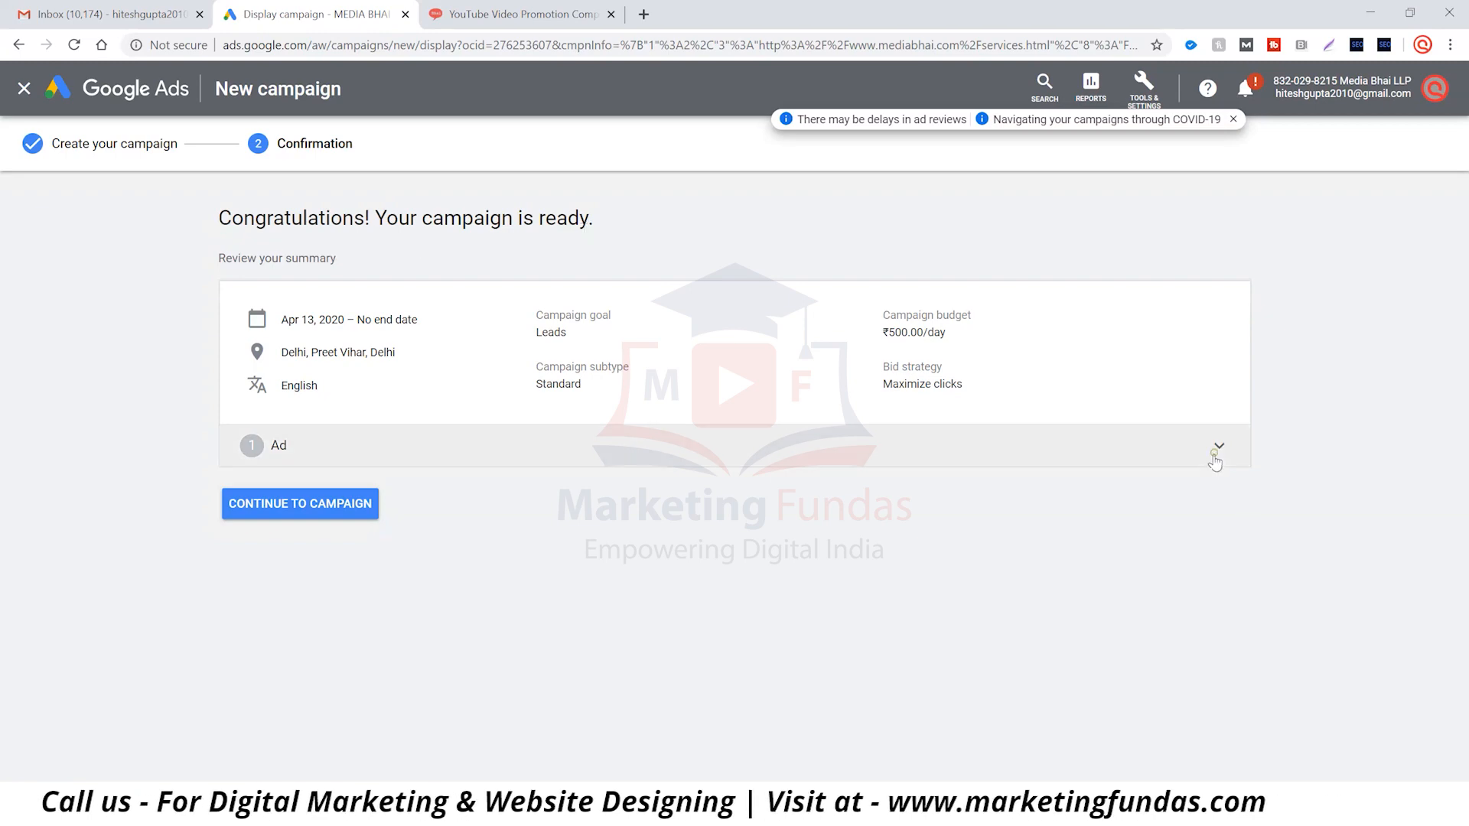
{"action": "scroll", "coordinate": [970, 426], "scroll_direction": "down", "scroll_amount": 2}
{"action": "scroll", "coordinate": [515, 579], "scroll_direction": "down", "scroll_amount": 2}
{"action": "scroll", "coordinate": [509, 570], "scroll_direction": "up", "scroll_amount": 3}
{"action": "scroll", "coordinate": [502, 557], "scroll_direction": "down", "scroll_amount": 3}
{"action": "left_click", "coordinate": [267, 719]}
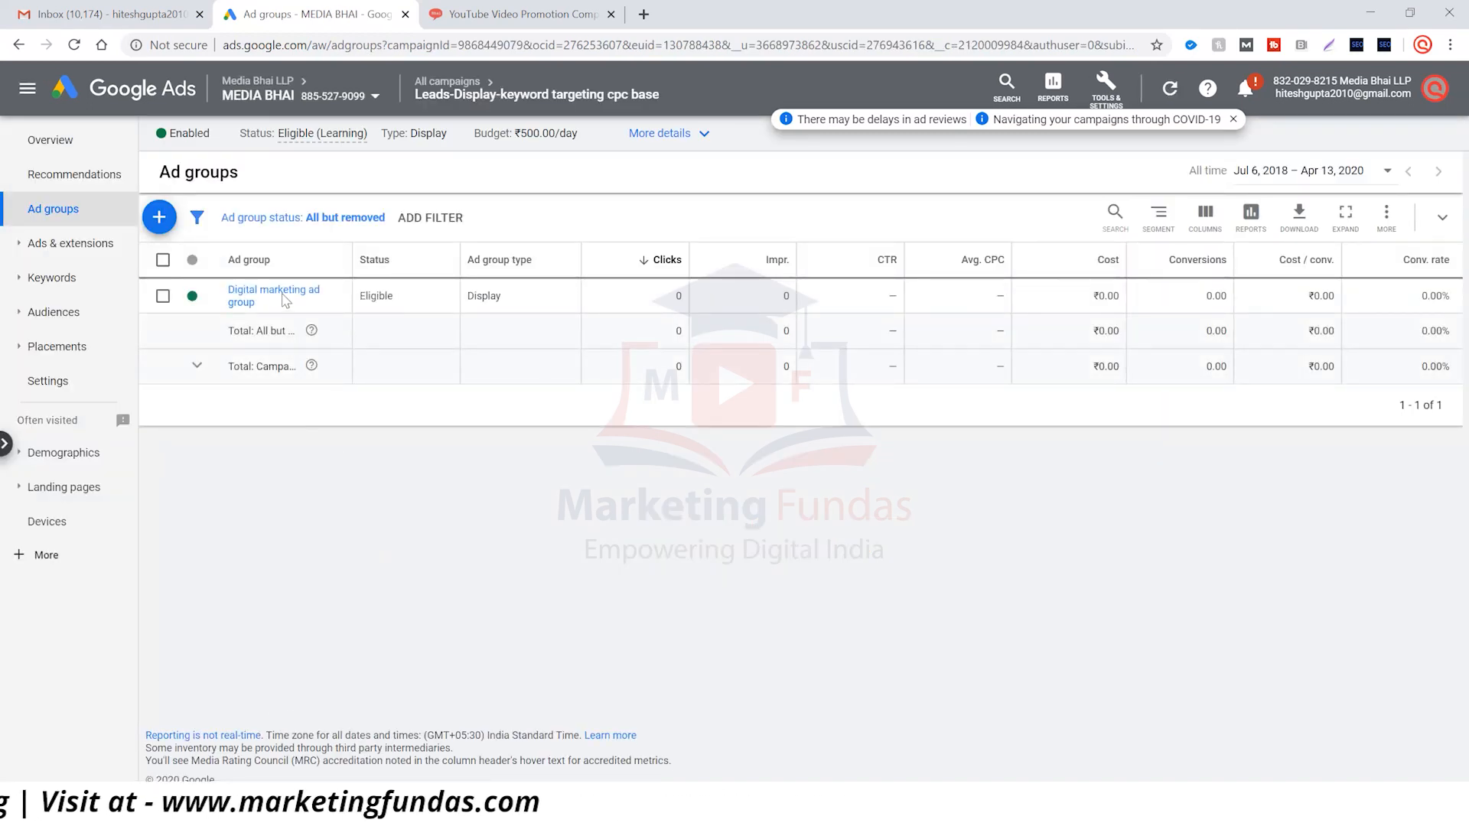
Step: Open the Digital marketing ad group and look through its responsive display ad, extensions and audiences
{"action": "left_click", "coordinate": [255, 297]}
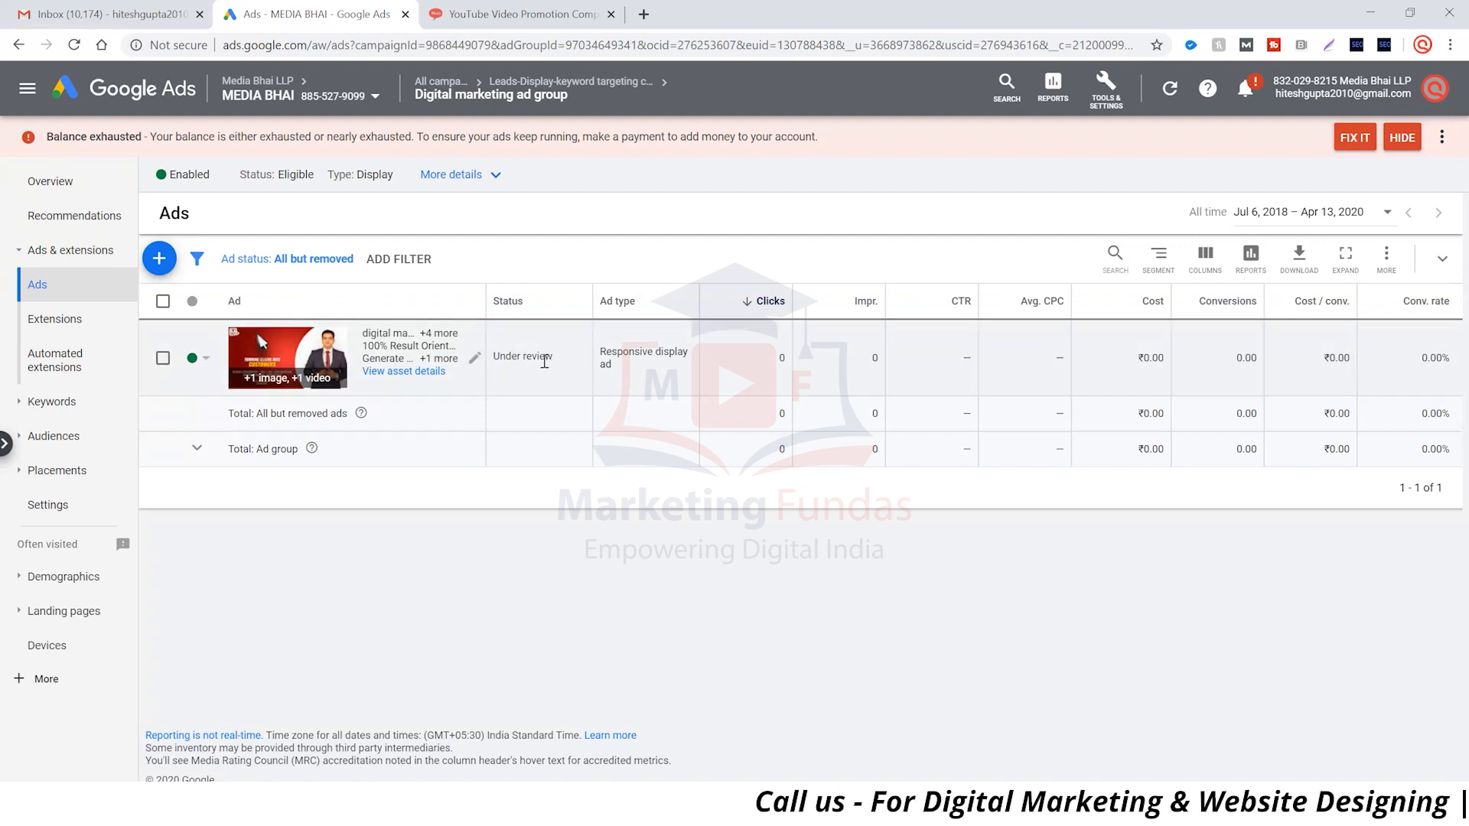
{"action": "left_click", "coordinate": [75, 320]}
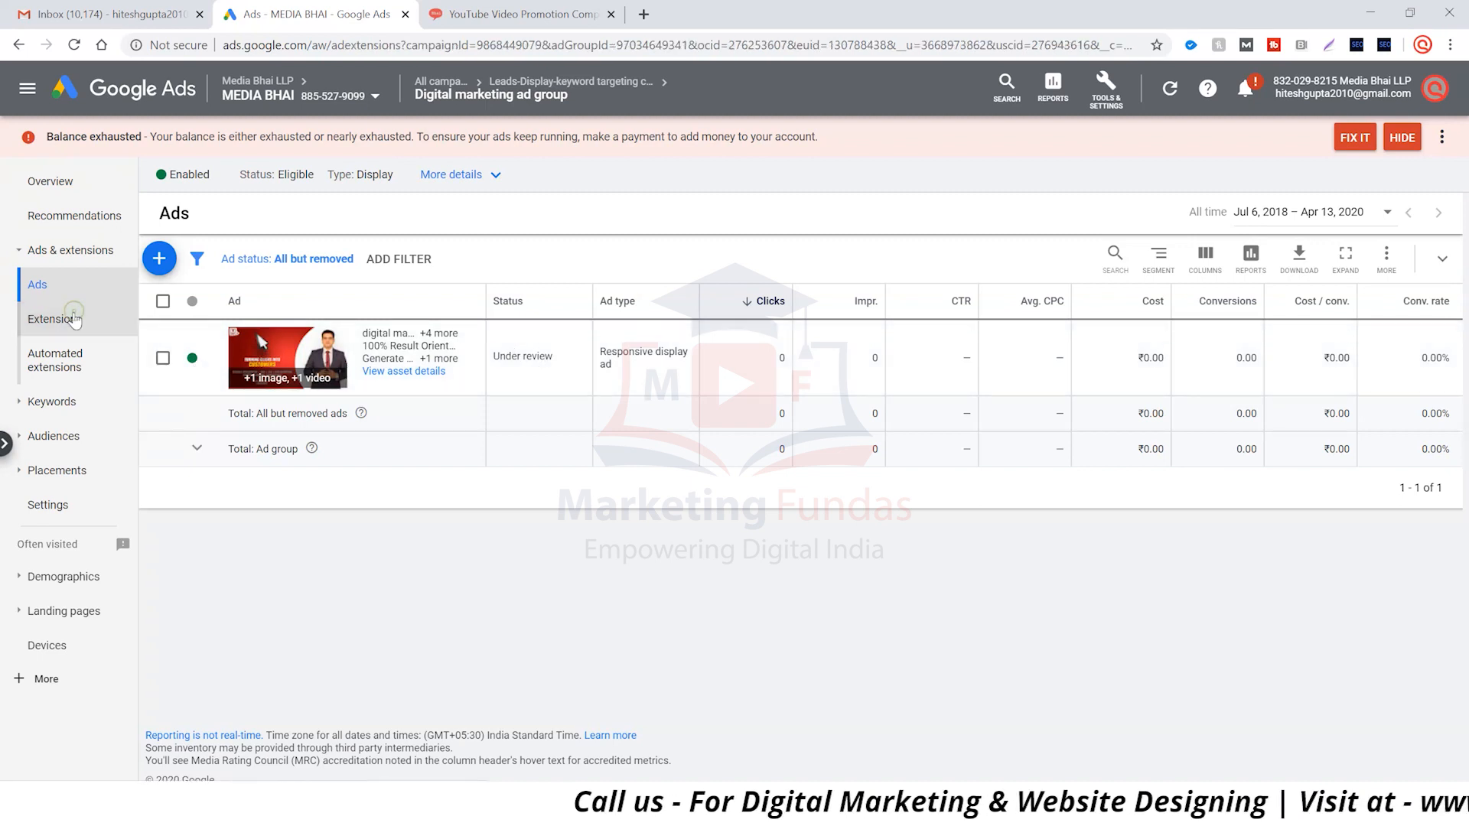
{"action": "left_click", "coordinate": [52, 401]}
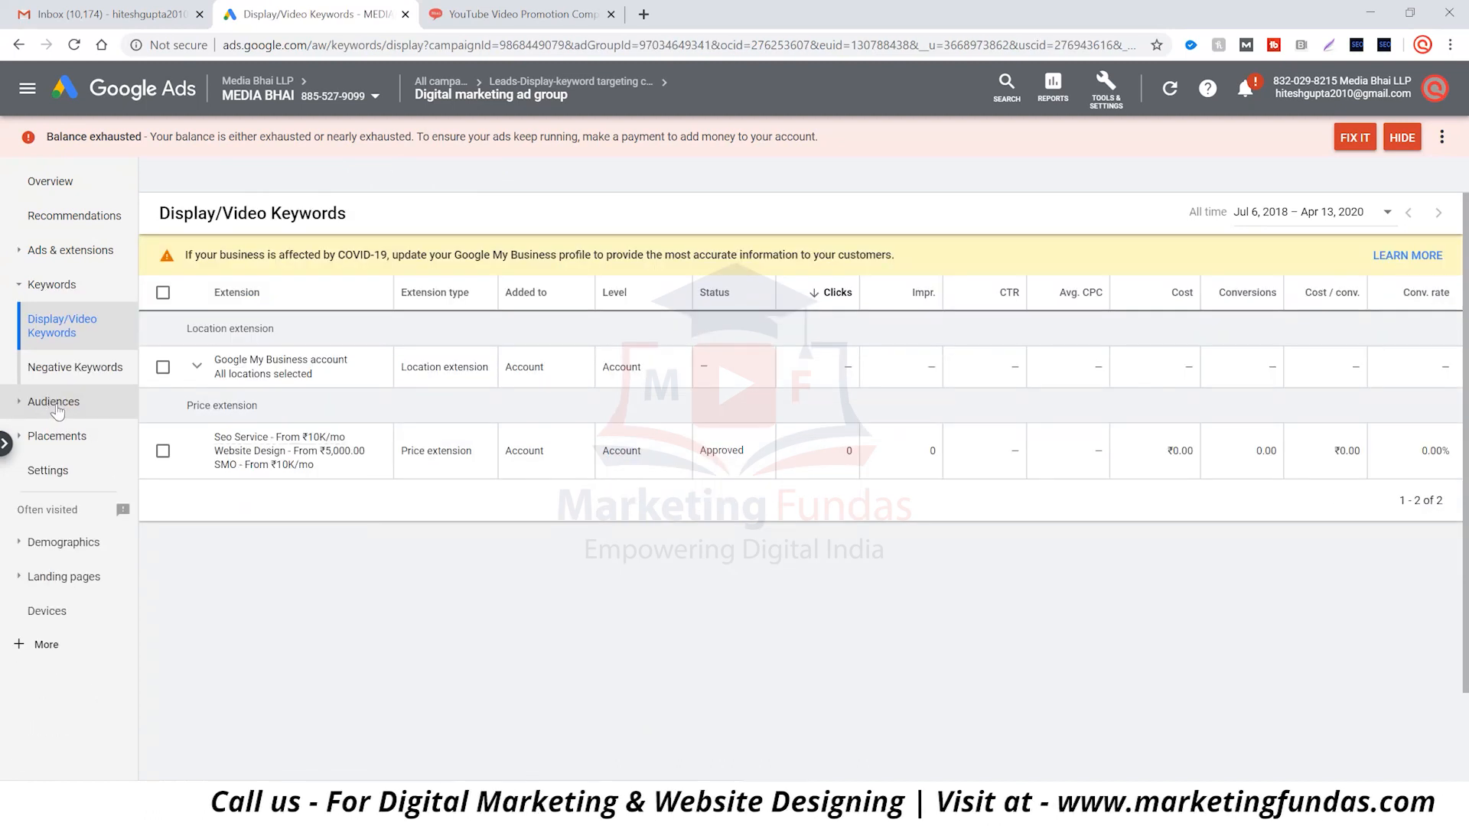
{"action": "left_click", "coordinate": [53, 402]}
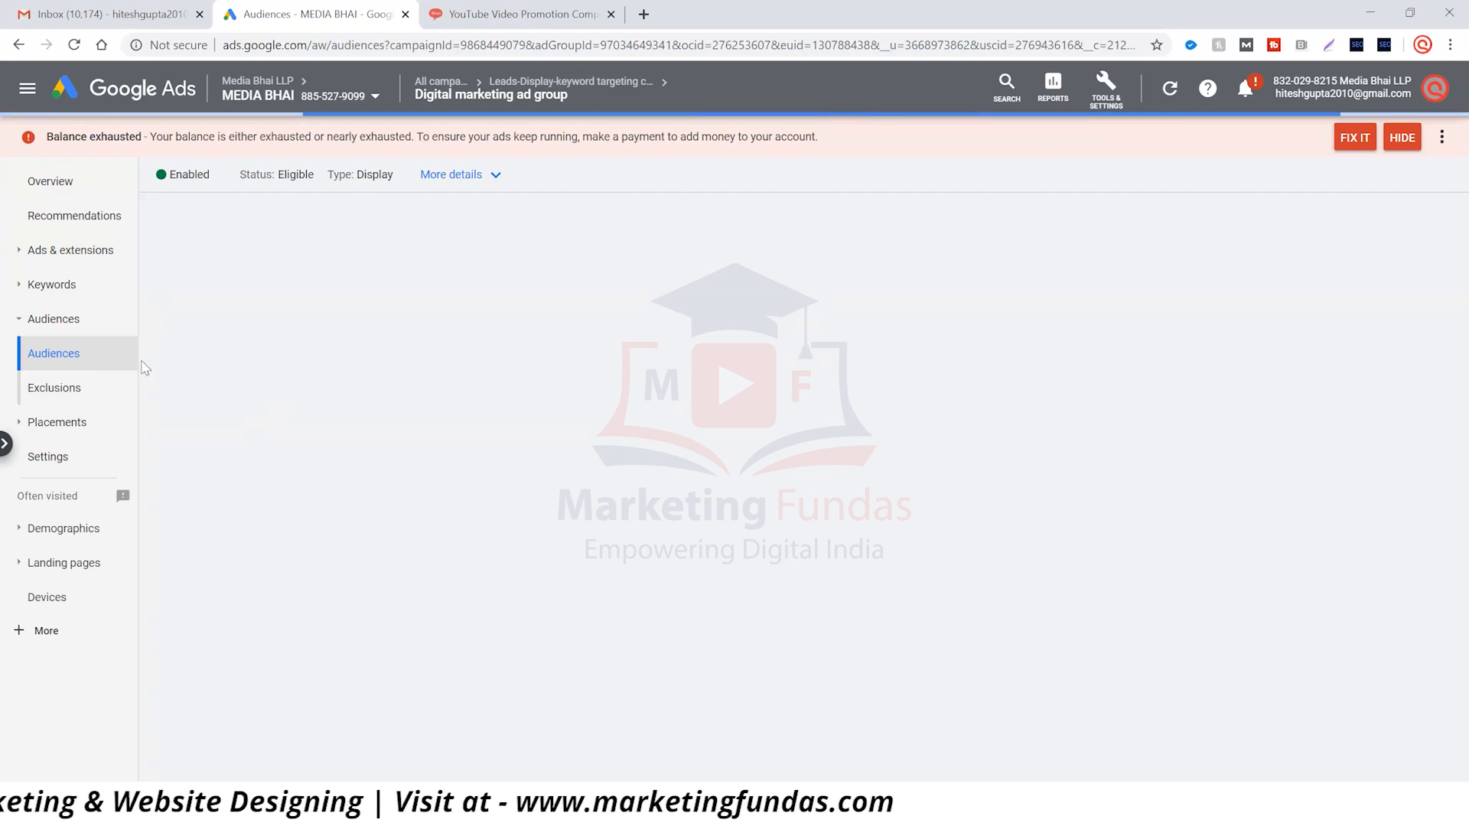
Step: Review the ad group's full display keyword list, and examine its settings with the additional settings expanded
{"action": "left_click", "coordinate": [61, 291]}
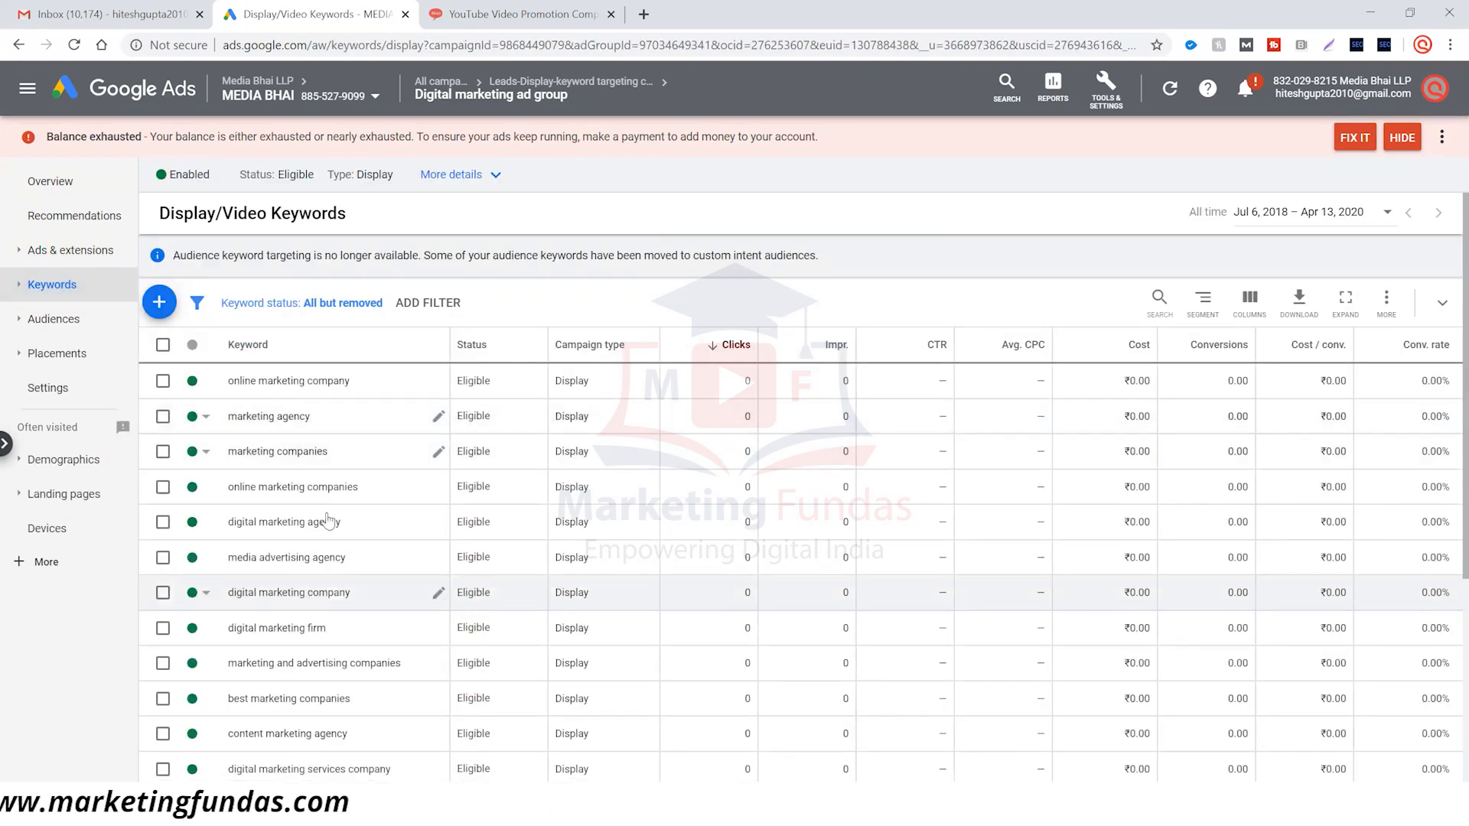
{"action": "scroll", "coordinate": [362, 443], "scroll_direction": "down", "scroll_amount": 2}
{"action": "scroll", "coordinate": [362, 447], "scroll_direction": "down", "scroll_amount": 4}
{"action": "scroll", "coordinate": [362, 456], "scroll_direction": "up", "scroll_amount": 3}
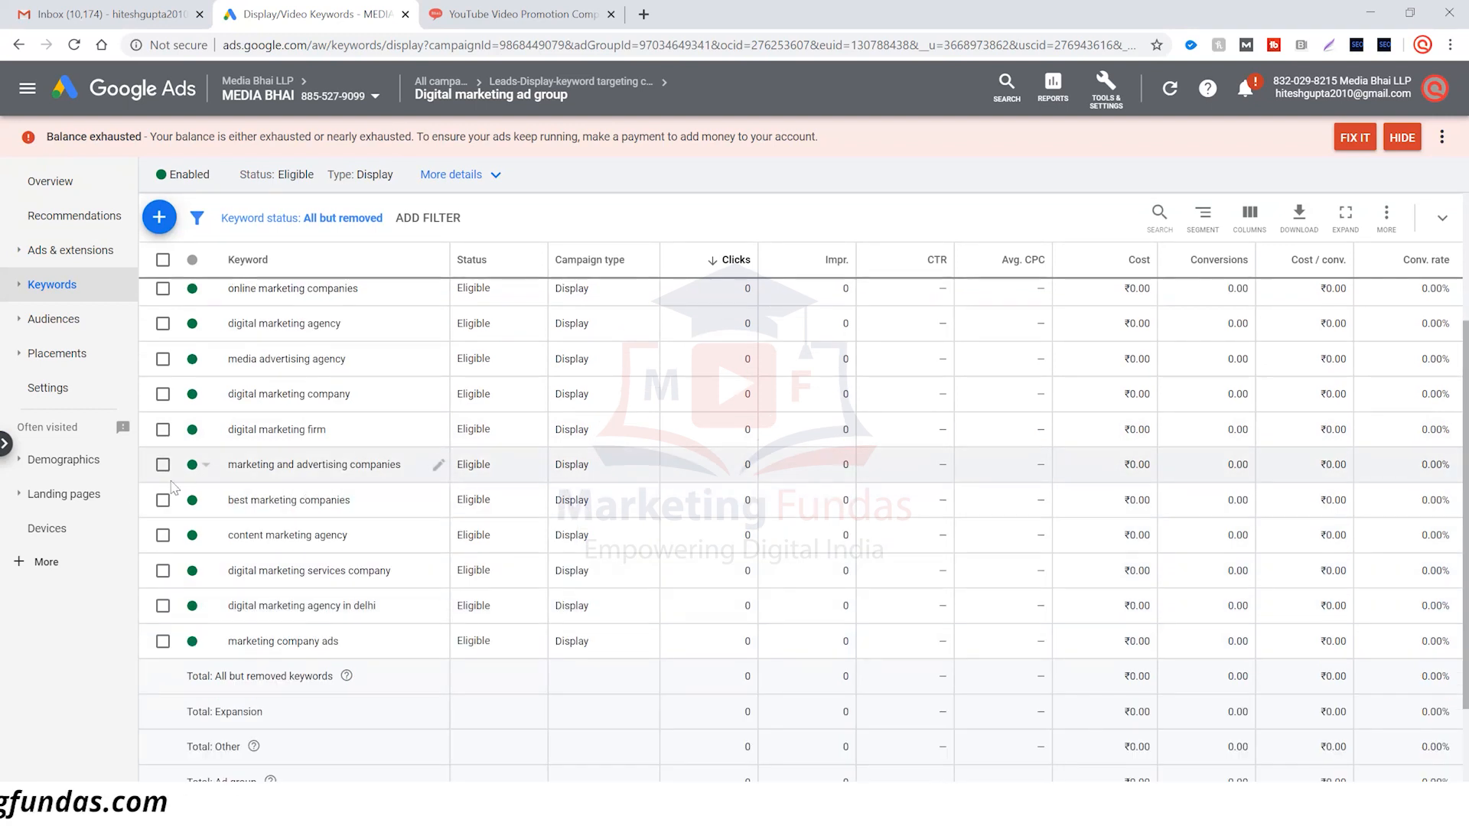
{"action": "left_click", "coordinate": [48, 388]}
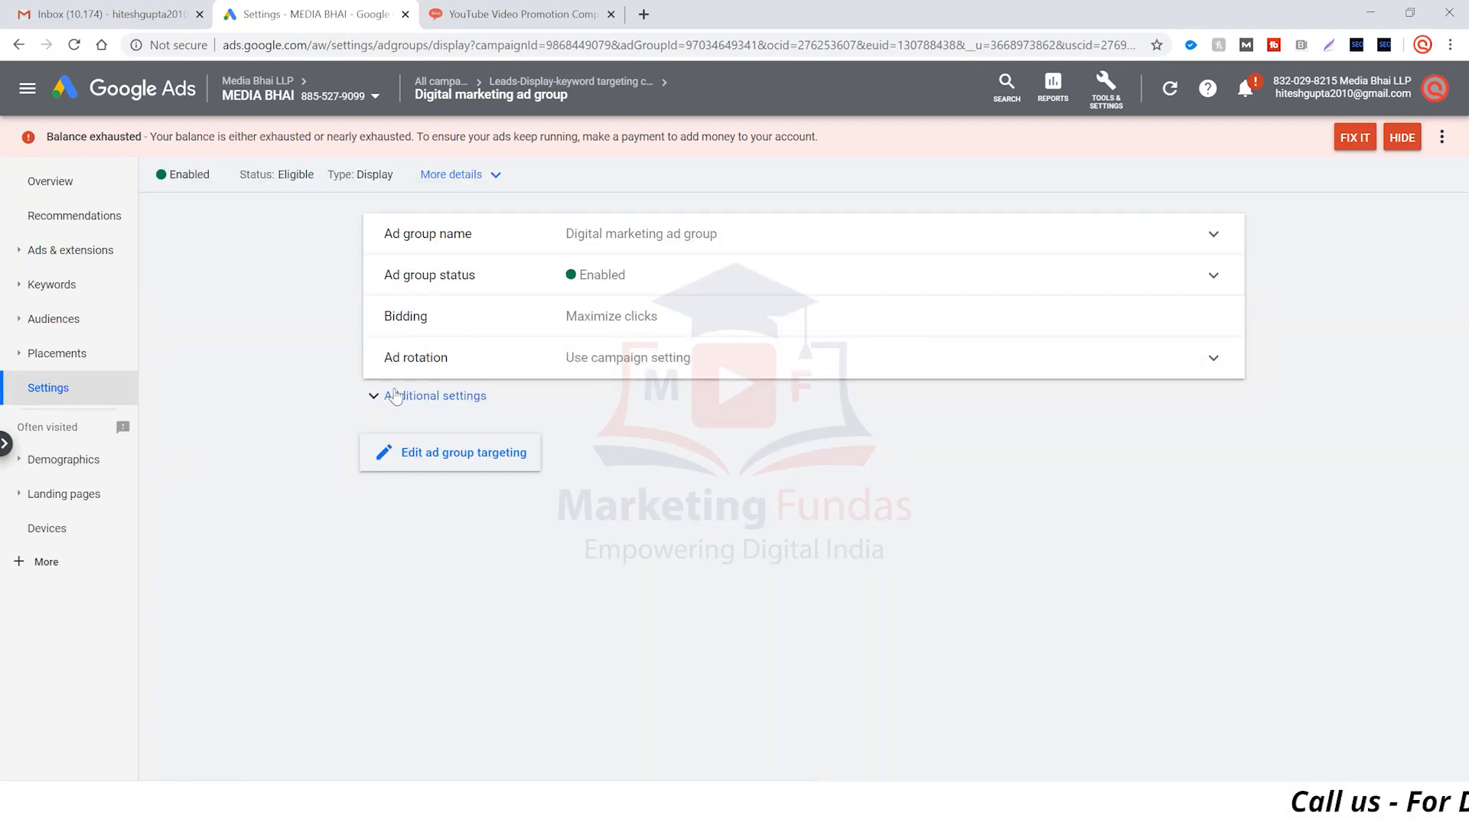
{"action": "left_click", "coordinate": [394, 396]}
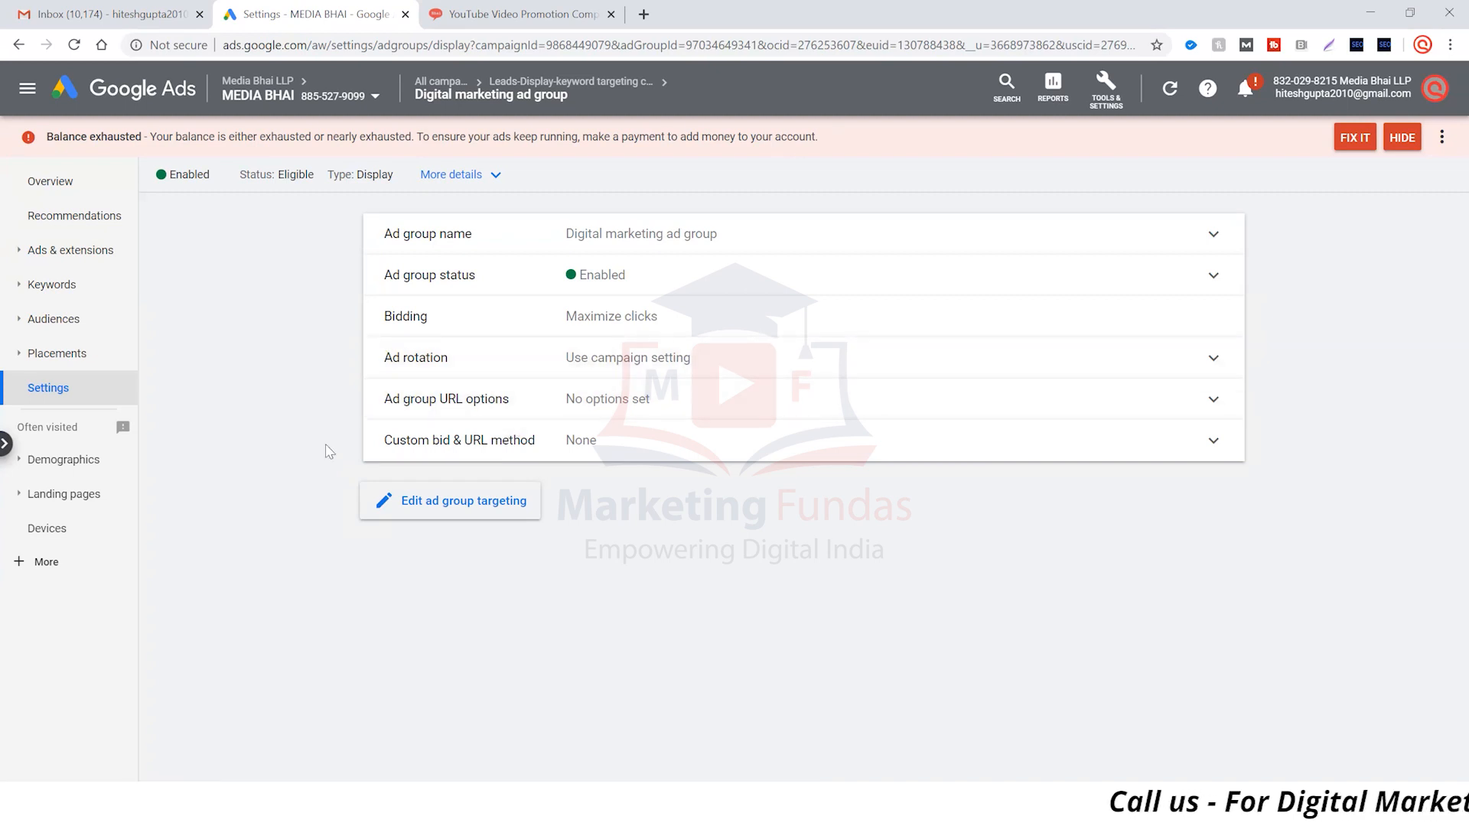